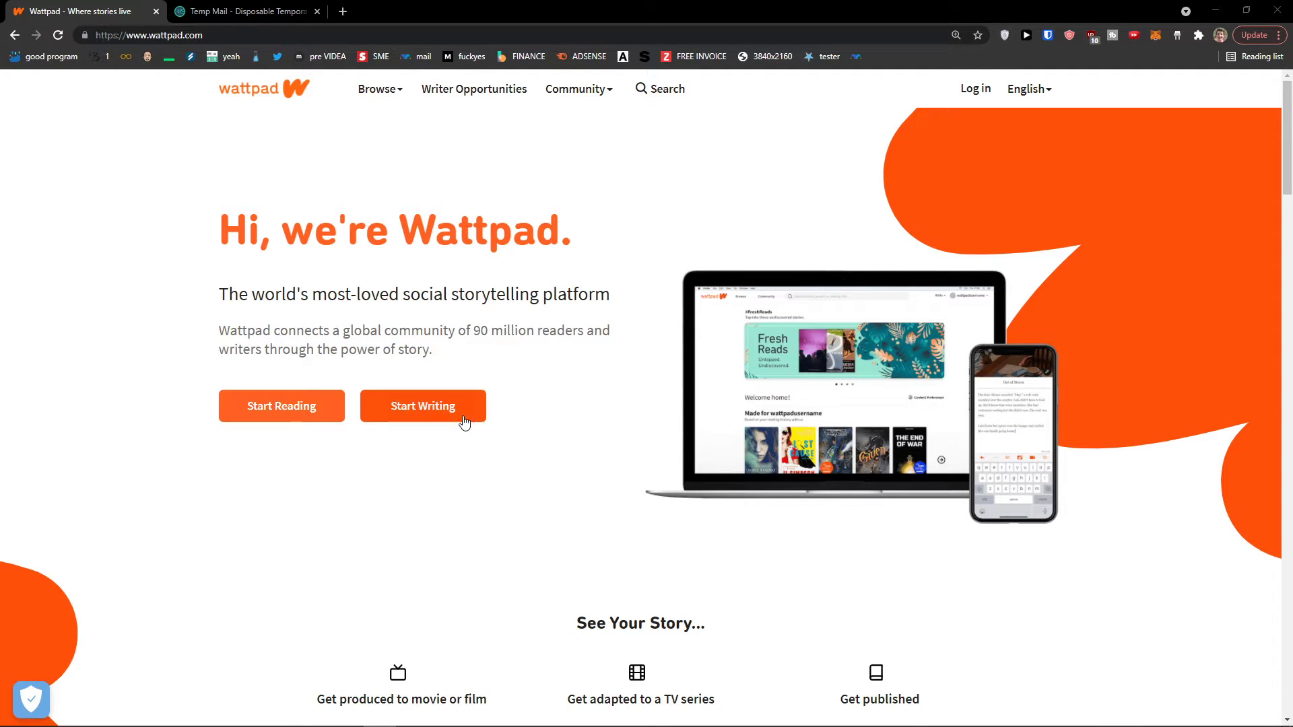
# Scroll the Wattpad homepage and choose Start Writing to bring up the Join Wattpad options
pyautogui.scroll(1, 451, 484)
pyautogui.scroll(1, 424, 520)
pyautogui.scroll(-2, 413, 537)
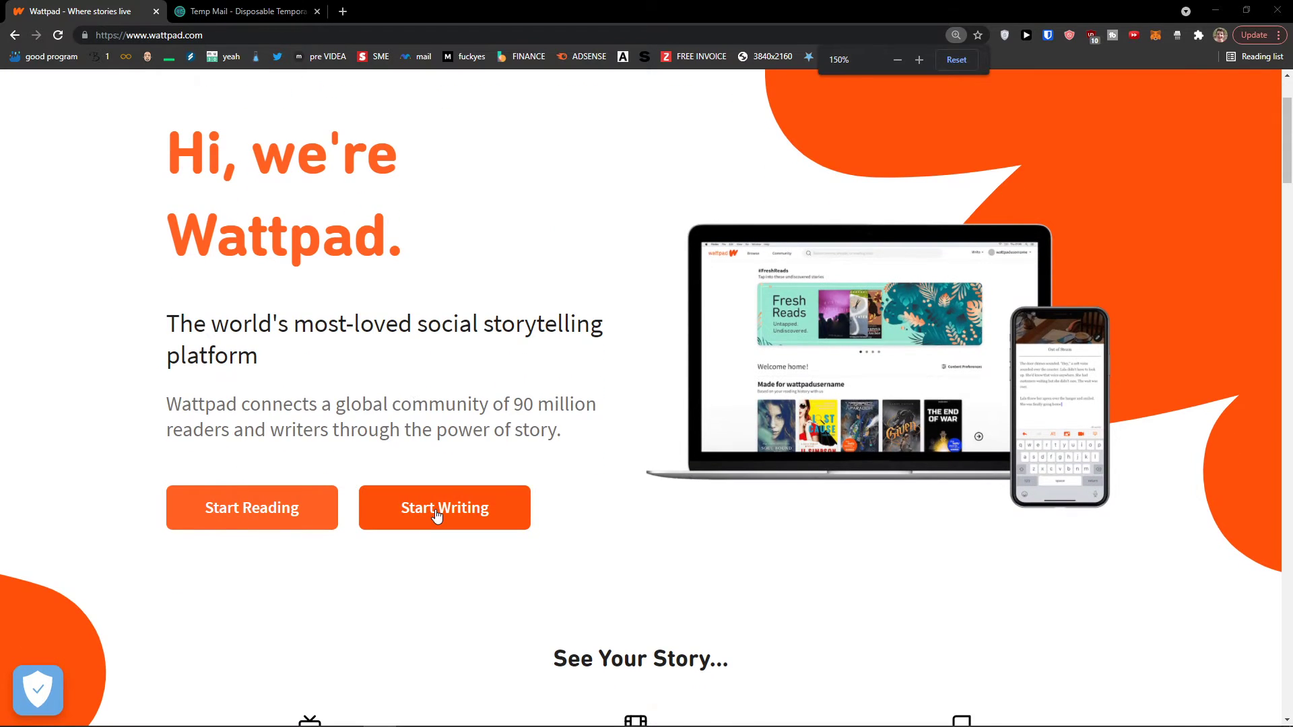
pyautogui.click(438, 515)
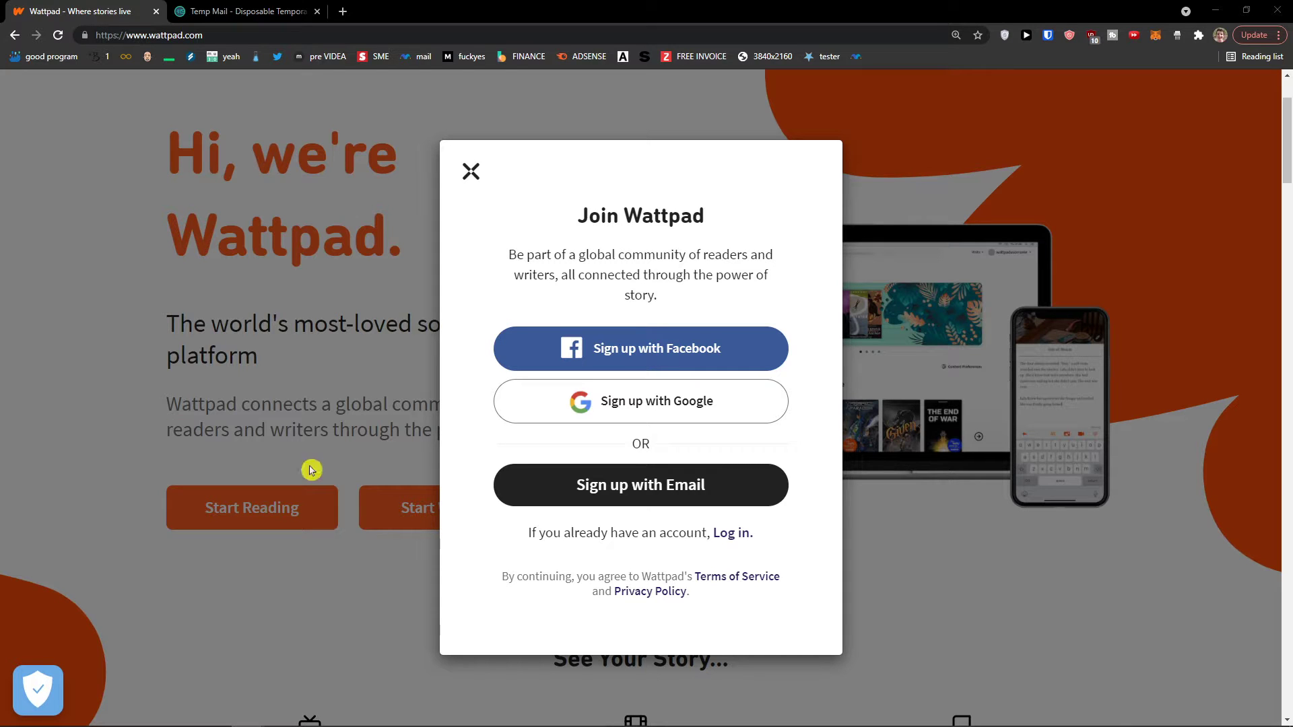
# Choose e-mail sign-up and enter a username, adding a digit since the first was taken
pyautogui.click(588, 492)
pyautogui.scroll(-1, 556, 482)
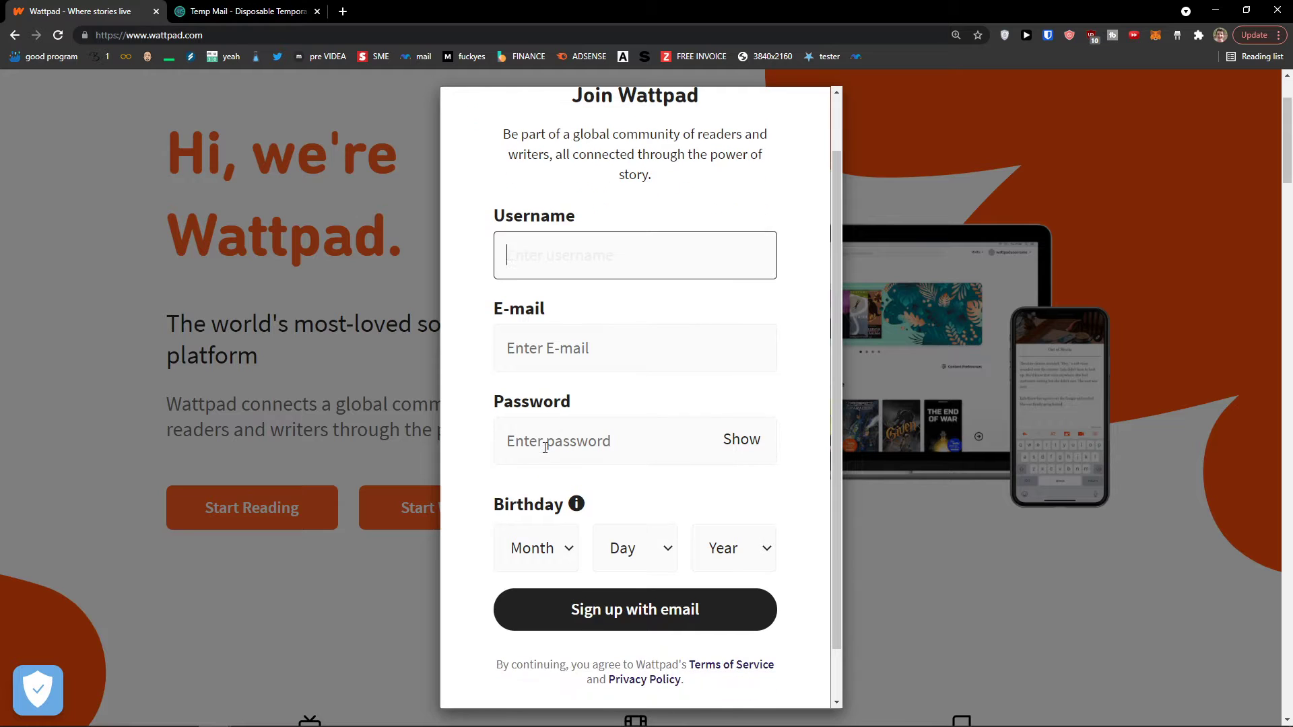
pyautogui.write('Sunwe1')
pyautogui.press('Tab')
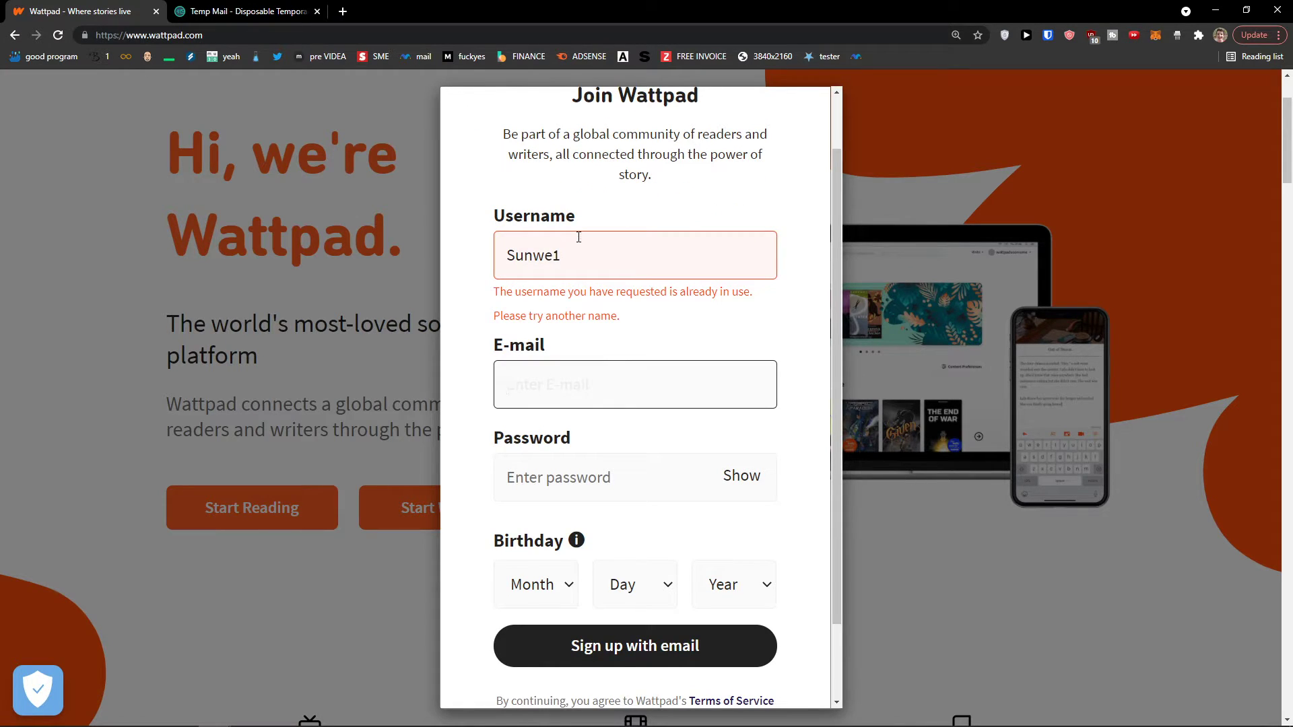
pyautogui.click(578, 237)
pyautogui.click(600, 270)
pyautogui.write('1')
pyautogui.click(603, 384)
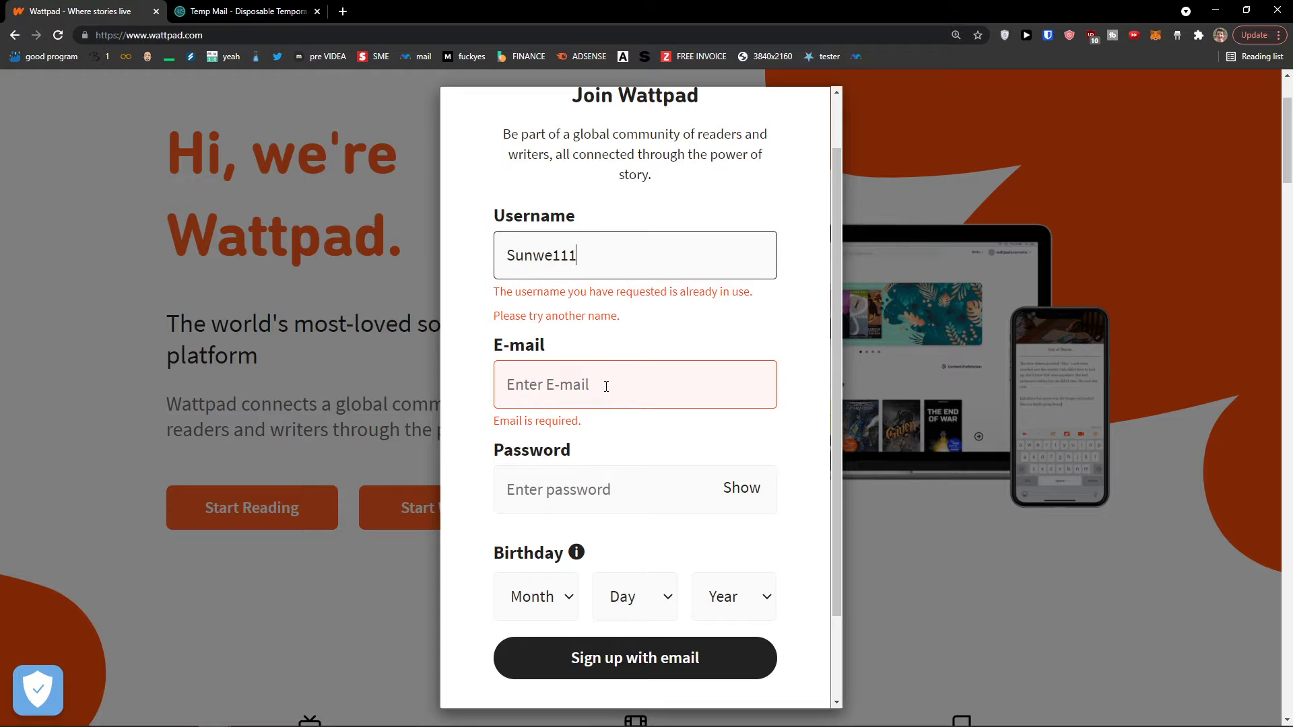
# Paste the temporary e-mail address from the Temp Mail tab into the e-mail field, then enter a password
pyautogui.click(214, 6)
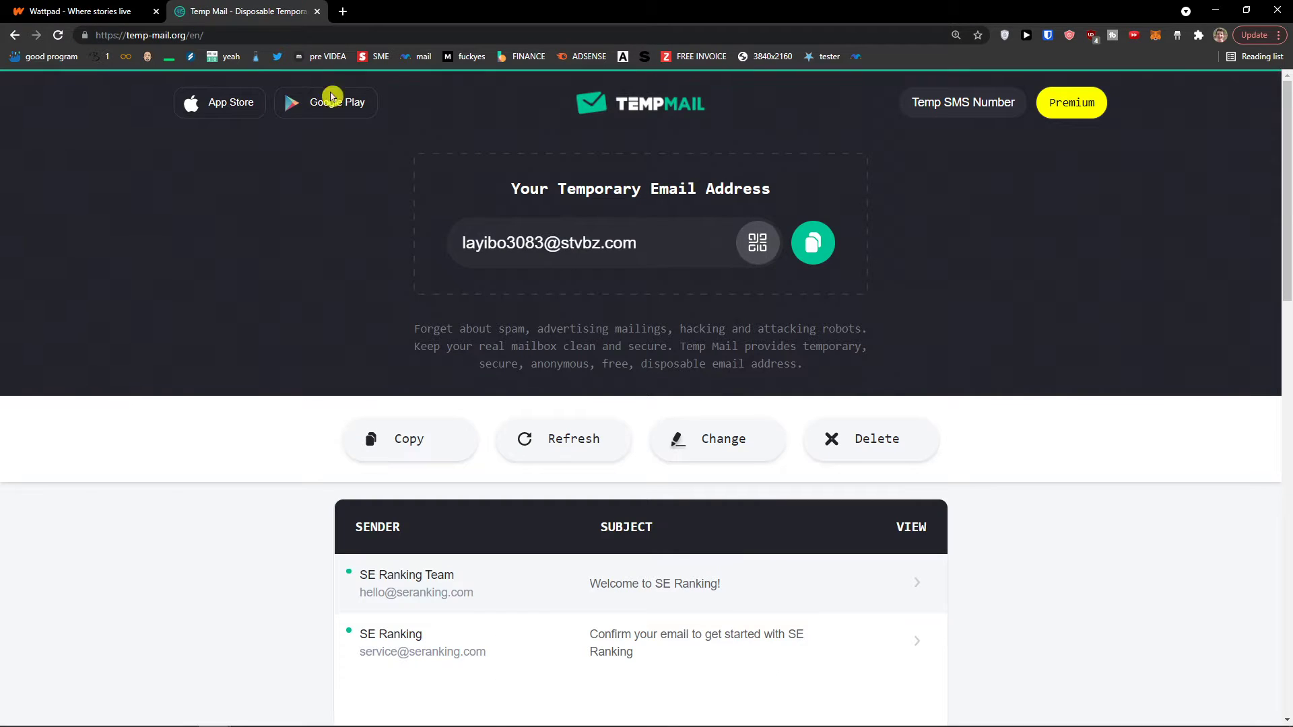
pyautogui.click(813, 242)
pyautogui.click(86, 5)
pyautogui.hotkey('ctrl', 'v')
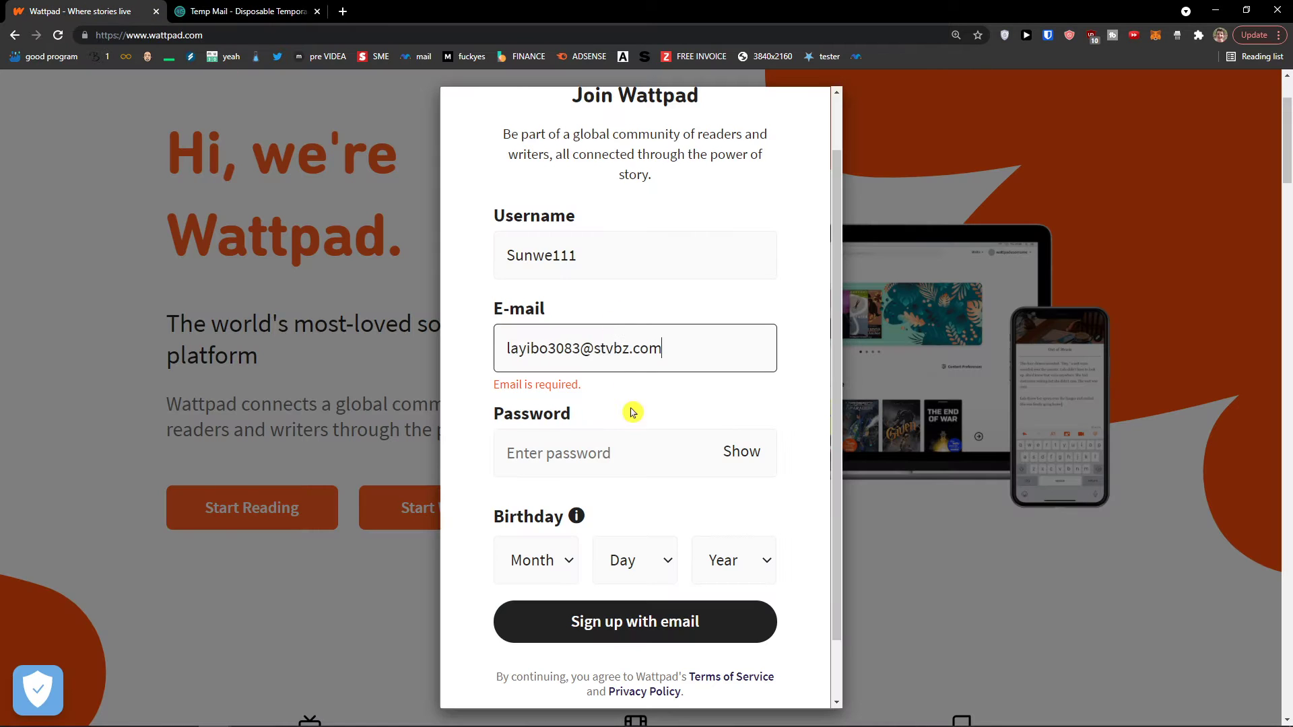
pyautogui.click(628, 443)
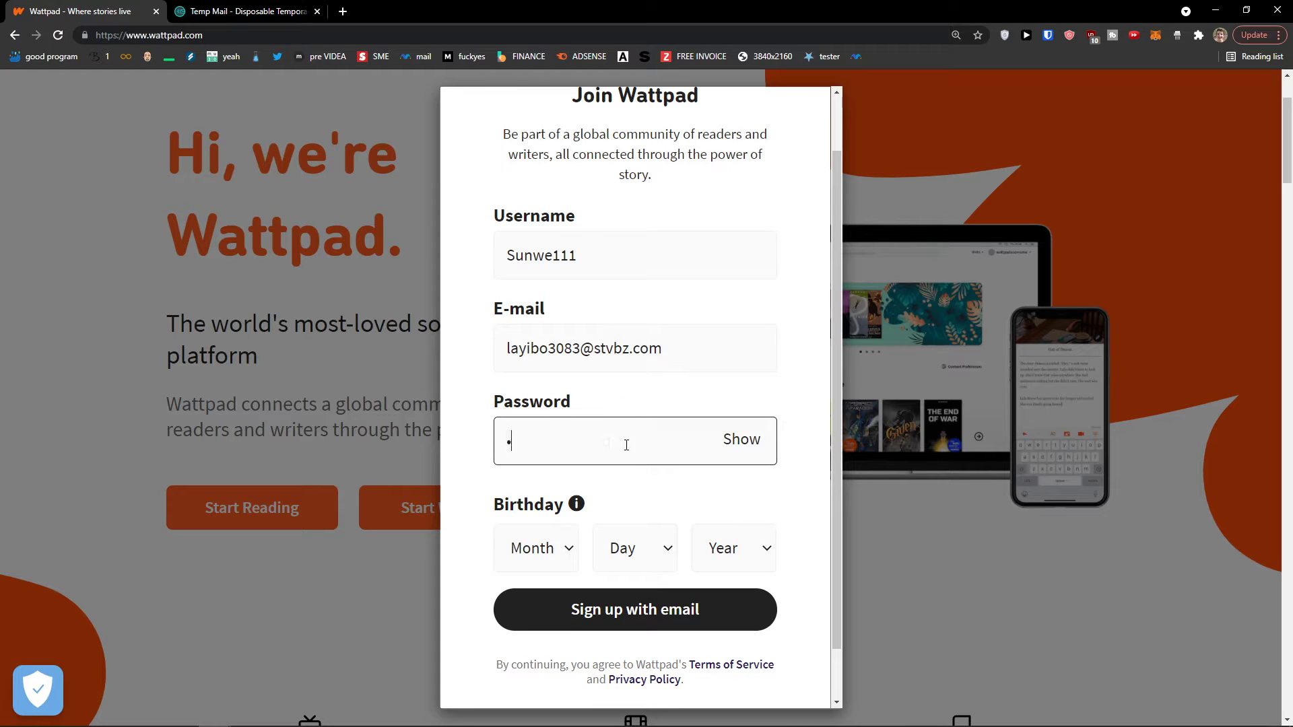
pyautogui.scroll(-1, 589, 491)
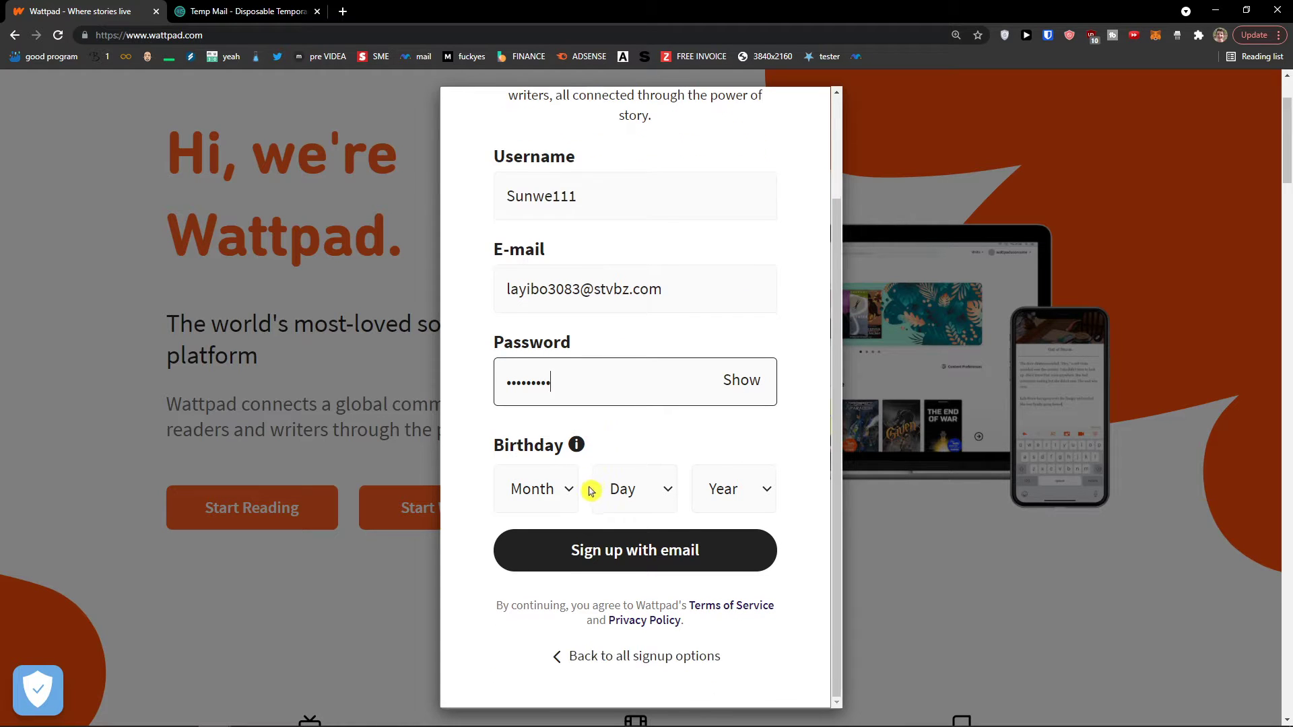
pyautogui.click(548, 491)
pyautogui.click(551, 492)
pyautogui.click(550, 492)
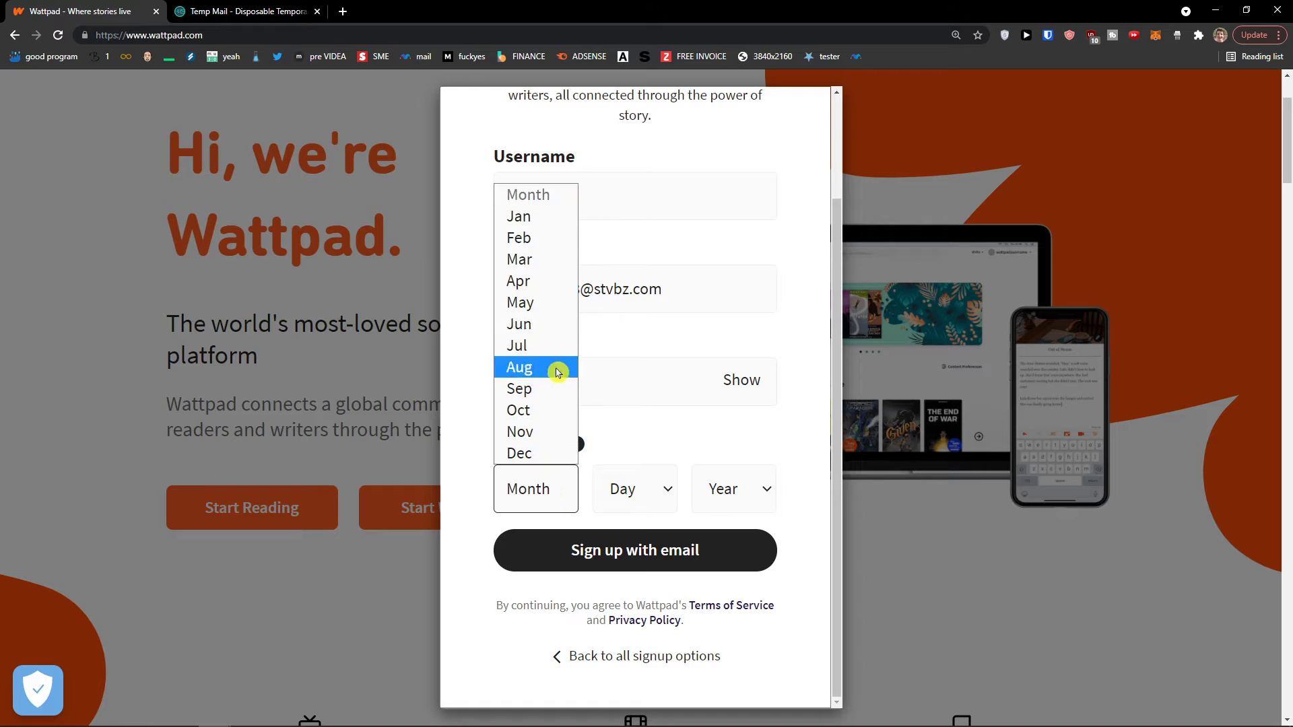
pyautogui.click(538, 369)
pyautogui.click(633, 489)
pyautogui.scroll(-2, 637, 397)
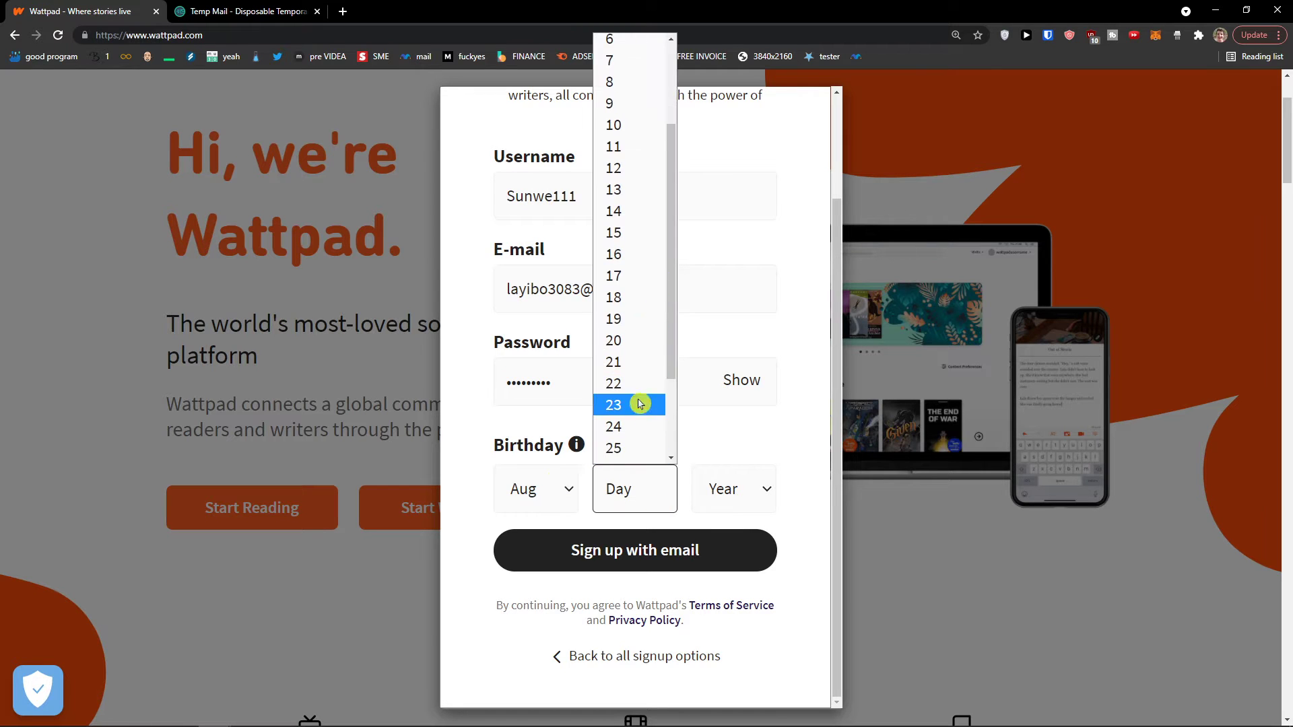
pyautogui.click(636, 375)
pyautogui.click(736, 488)
pyautogui.scroll(-4, 737, 407)
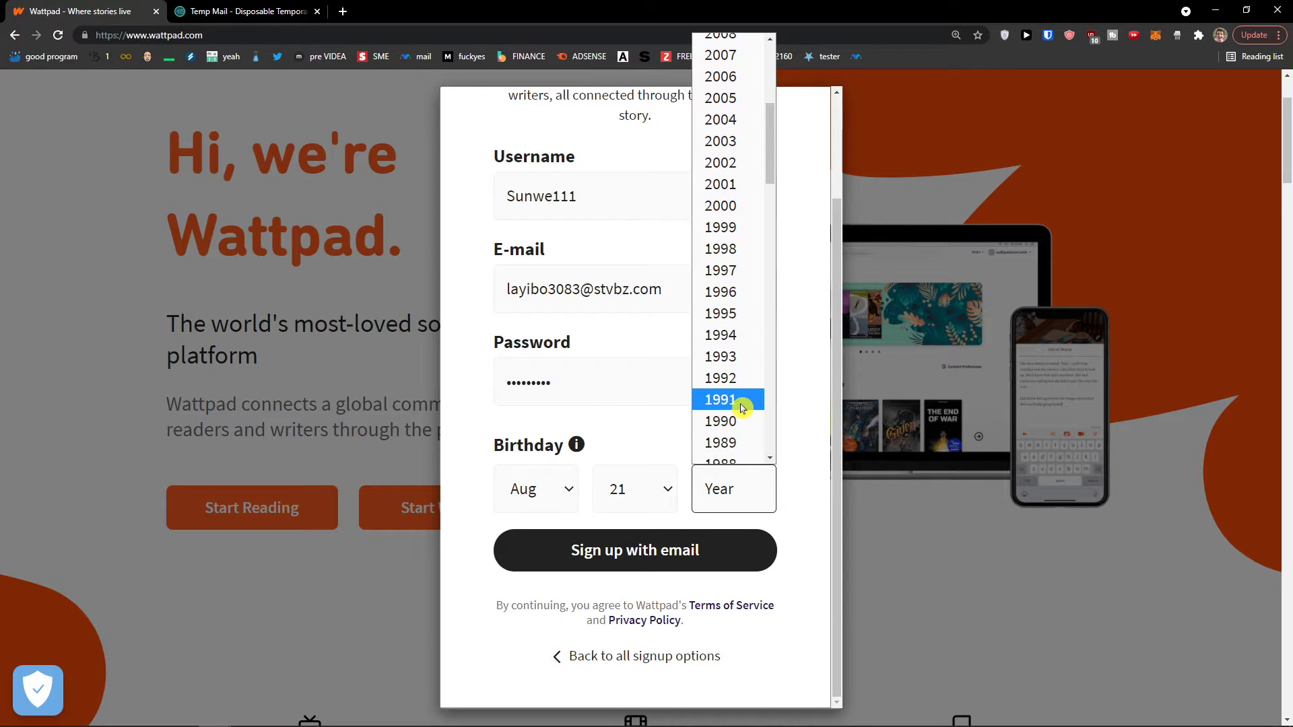
pyautogui.click(730, 292)
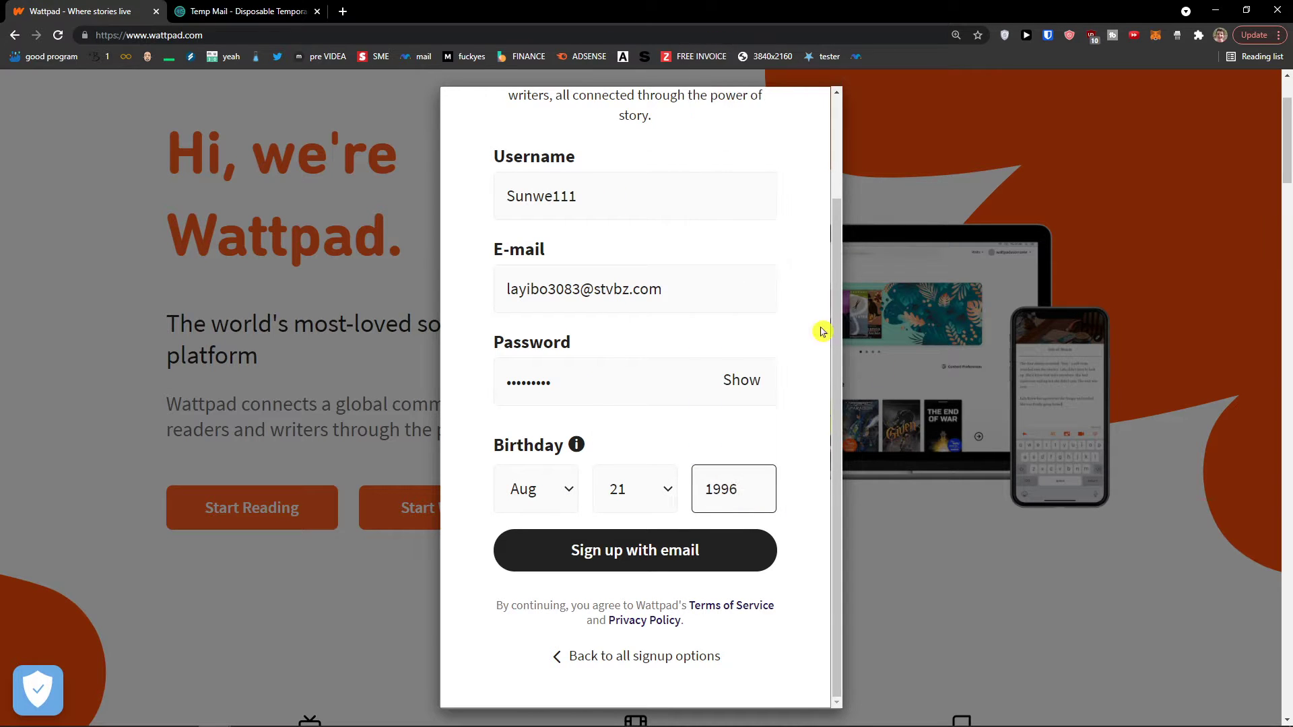
pyautogui.click(685, 557)
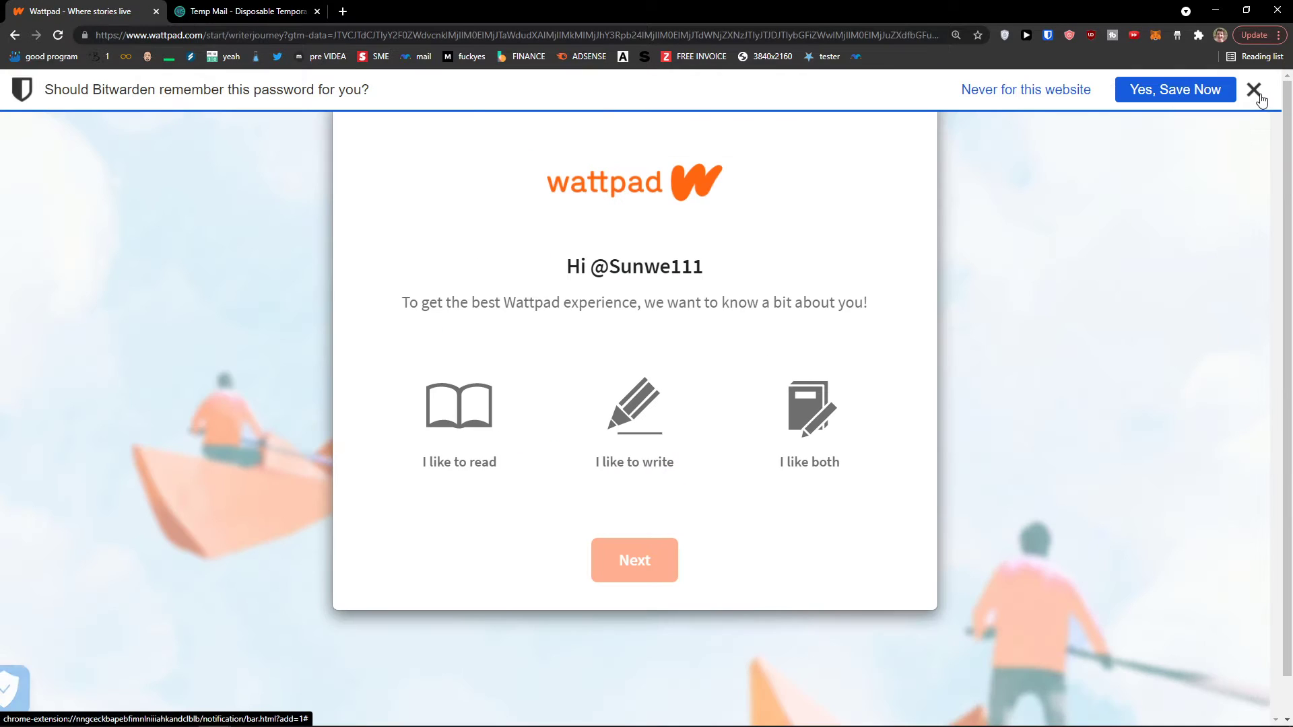
# Dismiss the save-password prompt and answer that you like both reading and writing
pyautogui.click(1257, 94)
pyautogui.moveTo(416, 304); pyautogui.dragTo(879, 308)
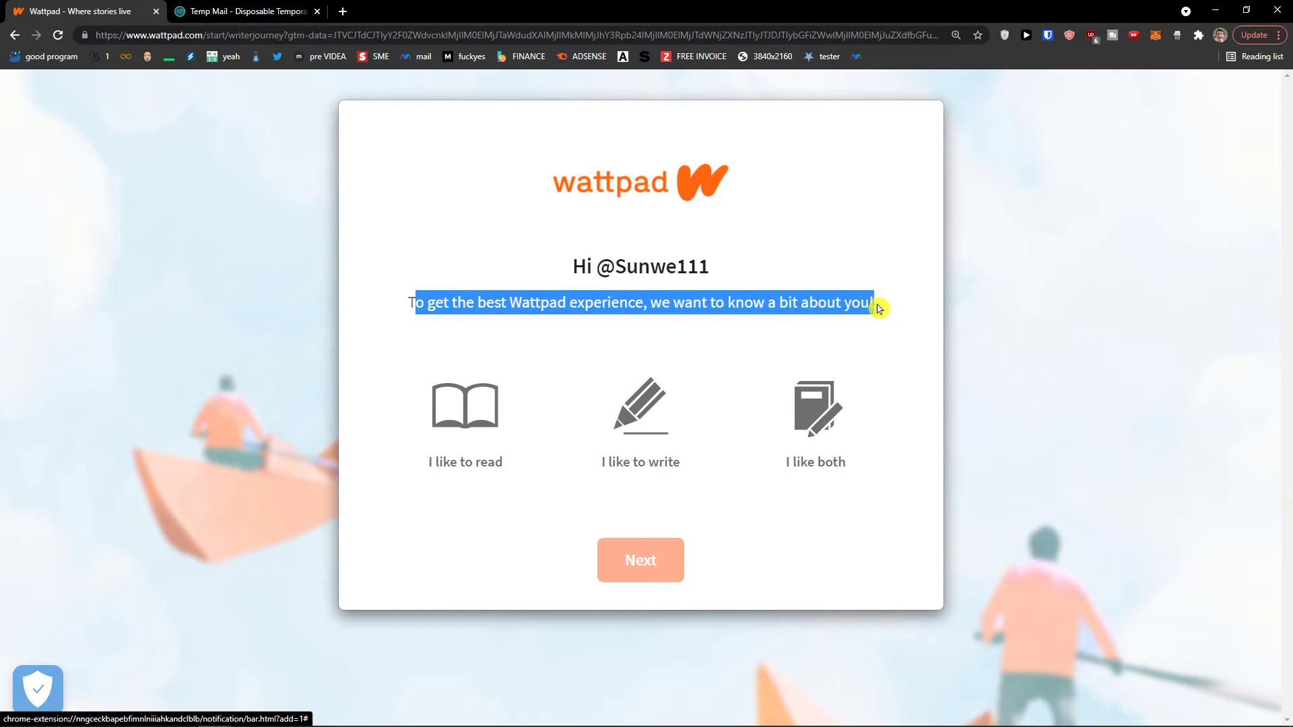
pyautogui.click(640, 417)
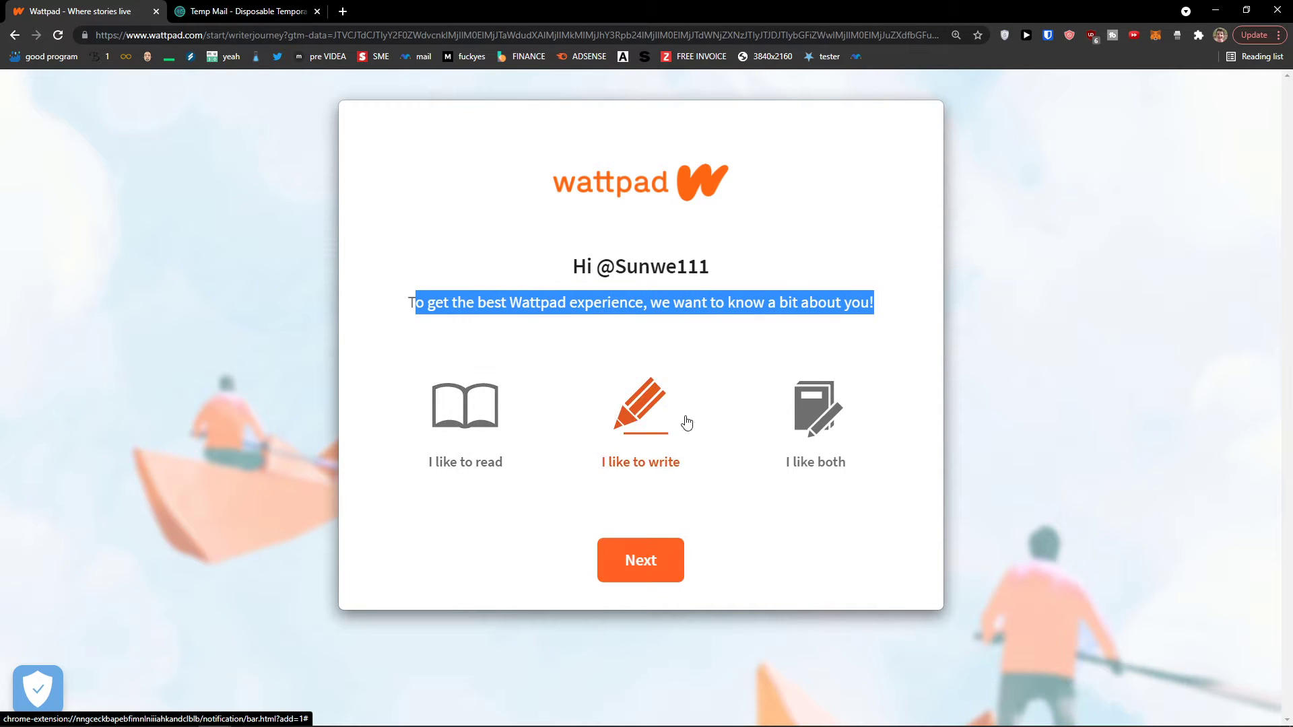
pyautogui.click(790, 428)
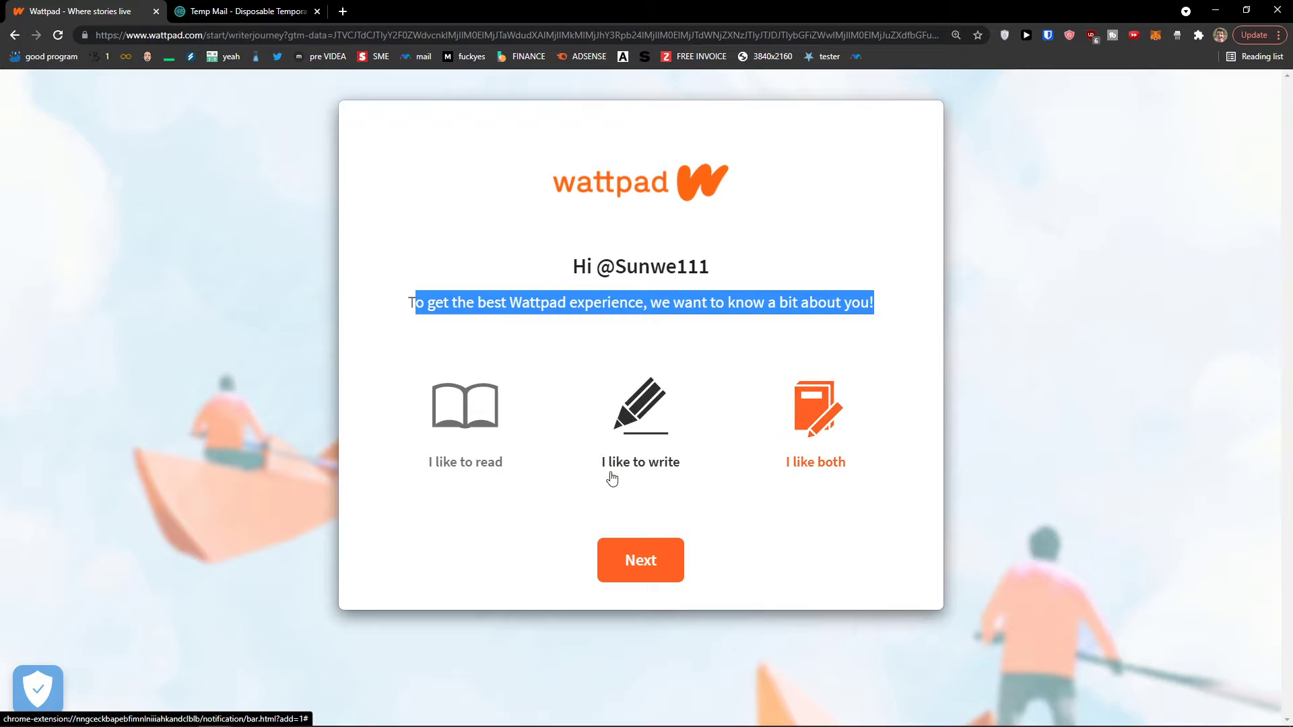
pyautogui.click(615, 573)
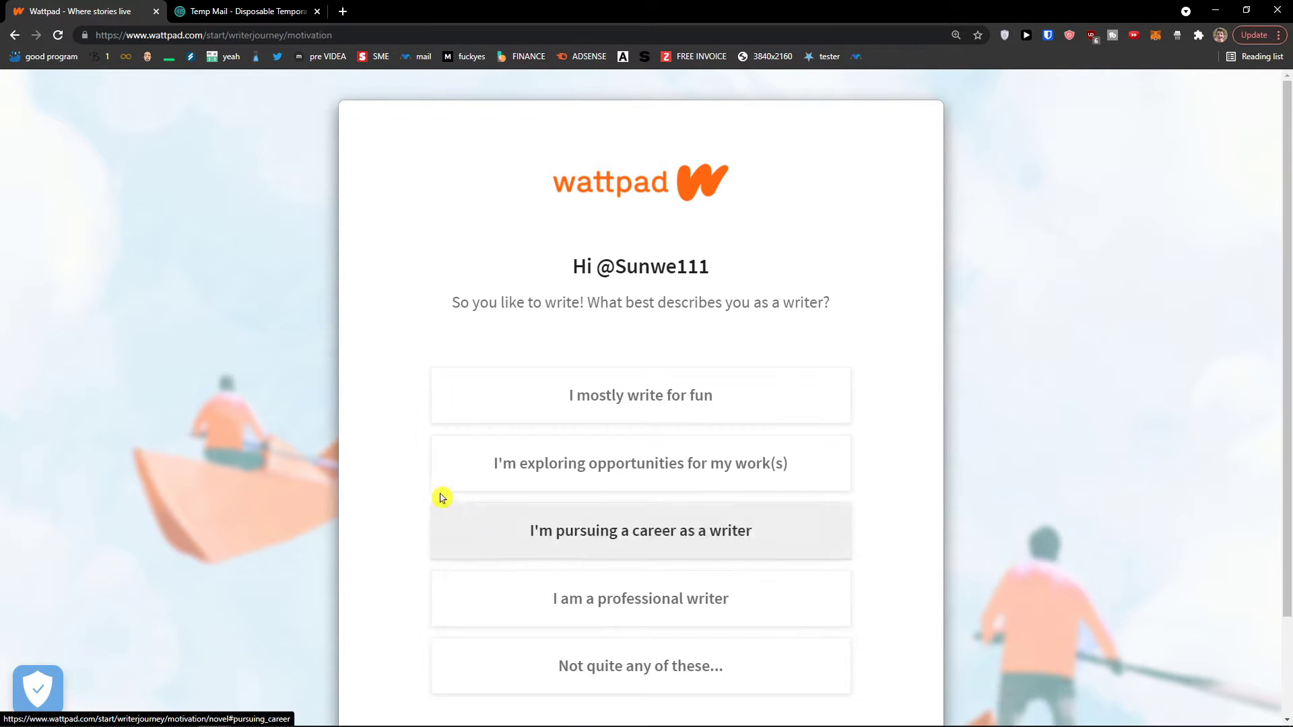
# Answer that you're exploring opportunities for your work and have no finished novel yet
pyautogui.moveTo(407, 314); pyautogui.dragTo(858, 323)
pyautogui.scroll(-1, 876, 340)
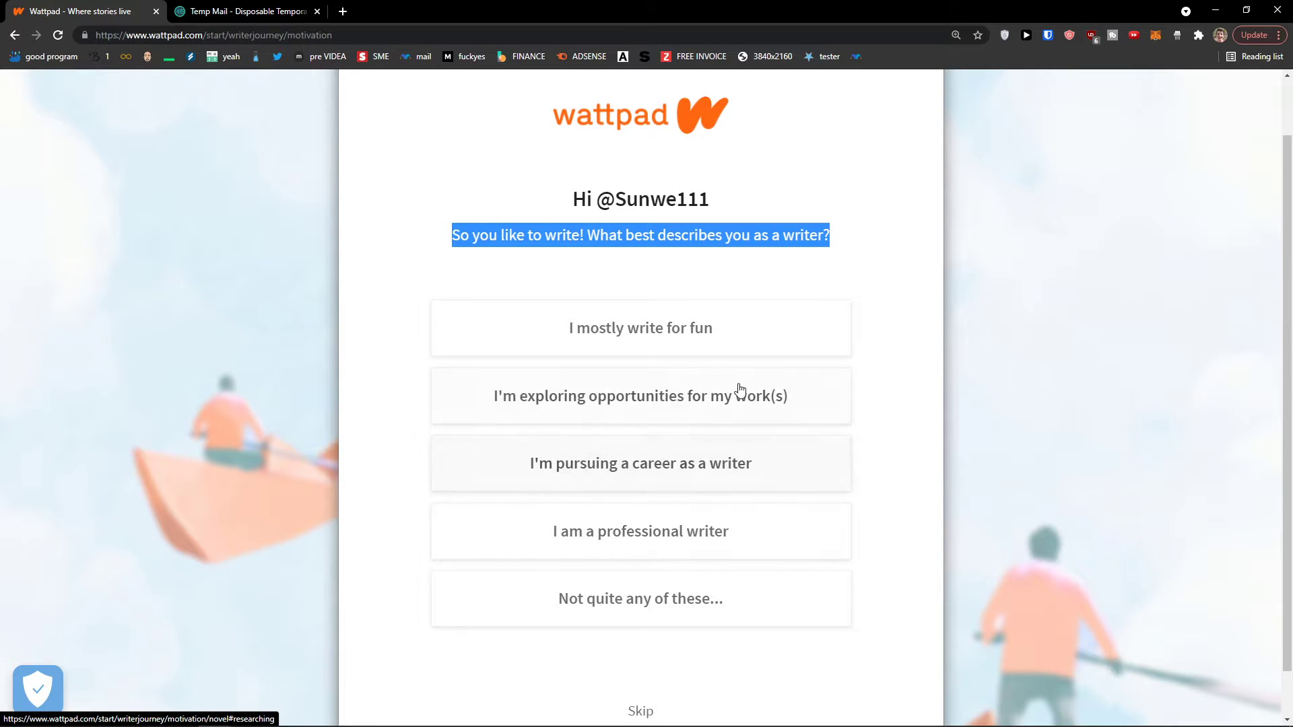
pyautogui.click(771, 414)
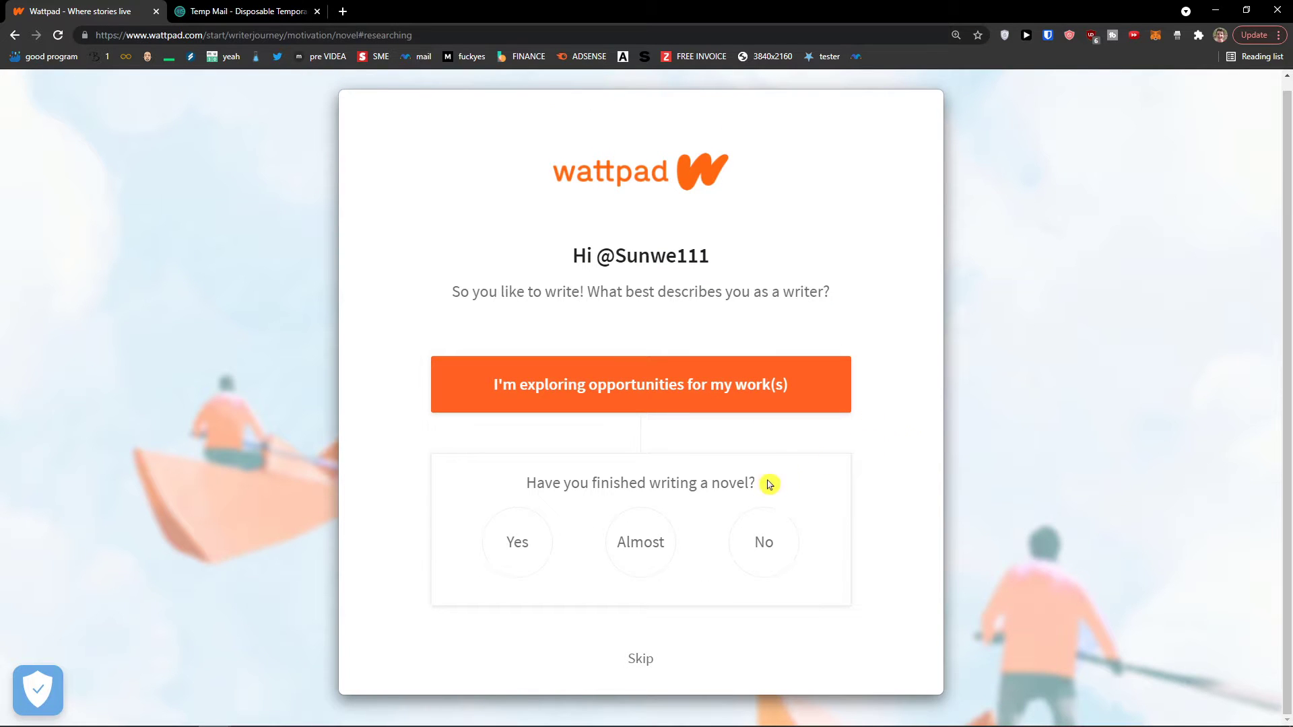
pyautogui.moveTo(769, 484); pyautogui.dragTo(530, 488)
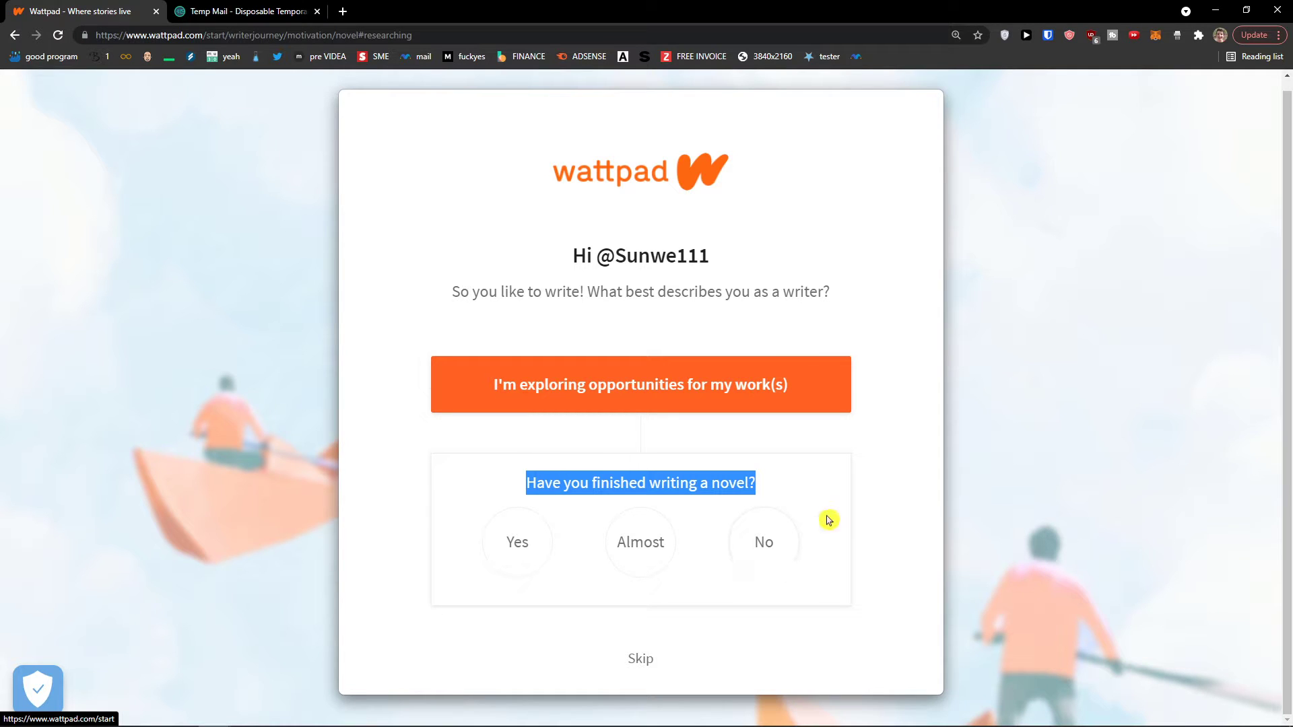
pyautogui.click(786, 536)
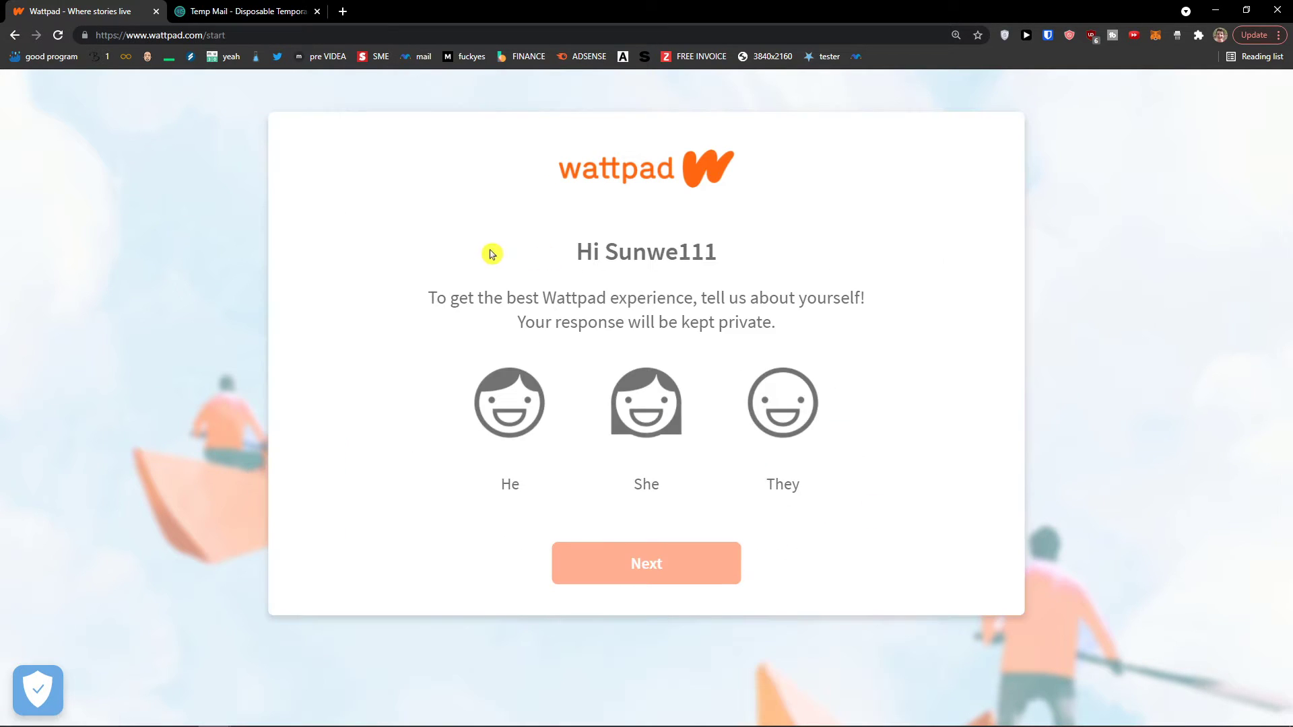
# Choose He as the pronoun and continue to the genre selection page
pyautogui.moveTo(491, 254); pyautogui.dragTo(822, 280)
pyautogui.click(823, 280)
pyautogui.moveTo(487, 295); pyautogui.dragTo(845, 323)
pyautogui.click(507, 403)
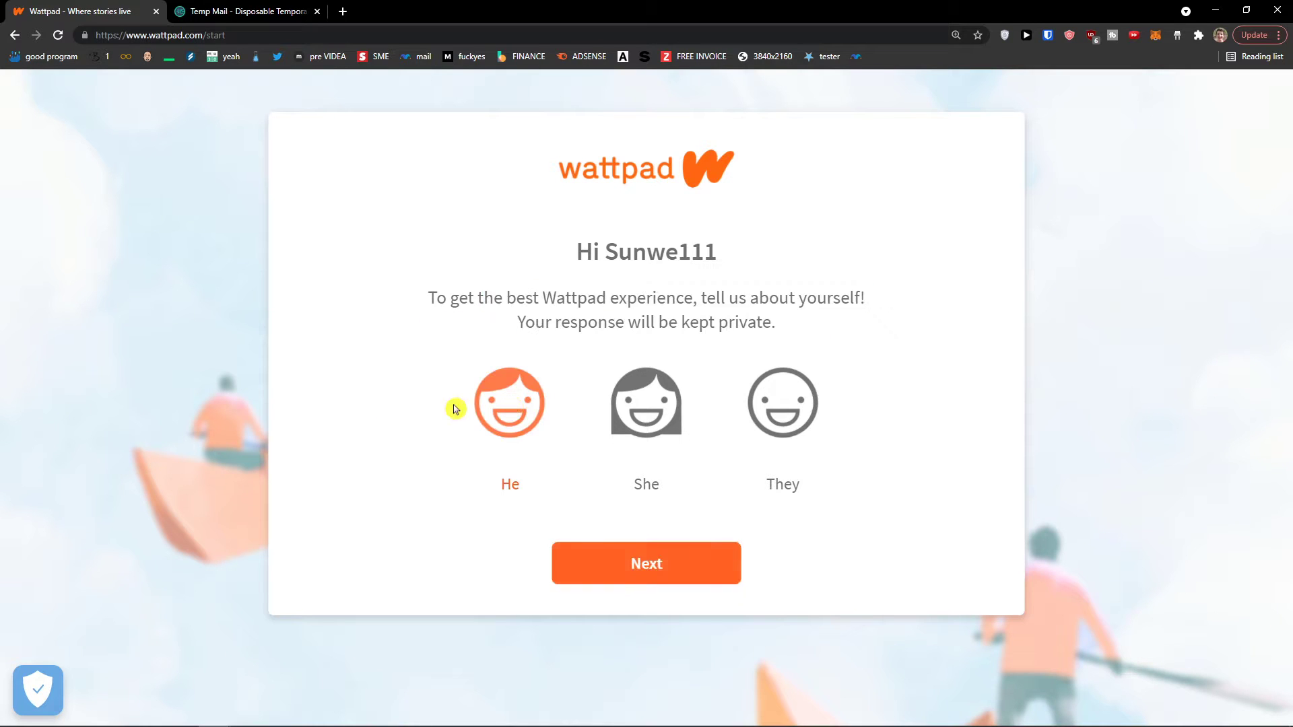
pyautogui.click(699, 574)
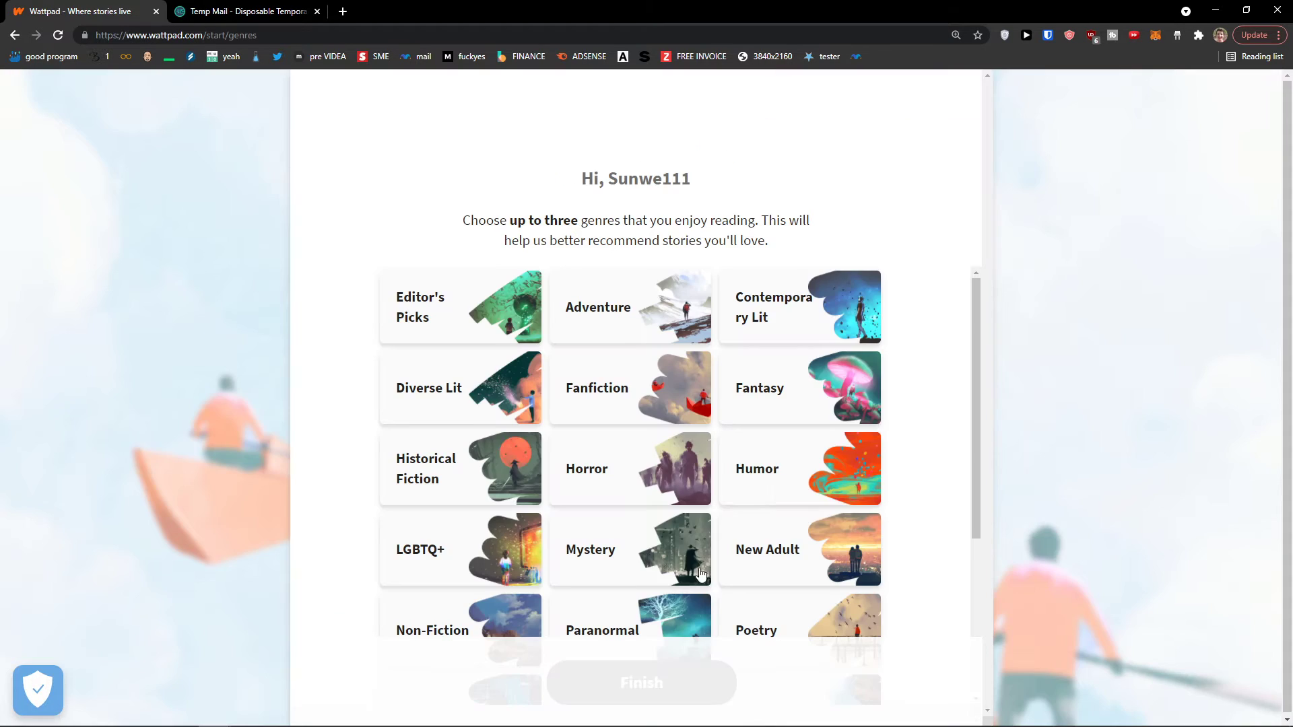
# Pick Short Story, Mystery and Diverse Lit as favourite genres
pyautogui.scroll(-1, 357, 450)
pyautogui.scroll(1, 355, 448)
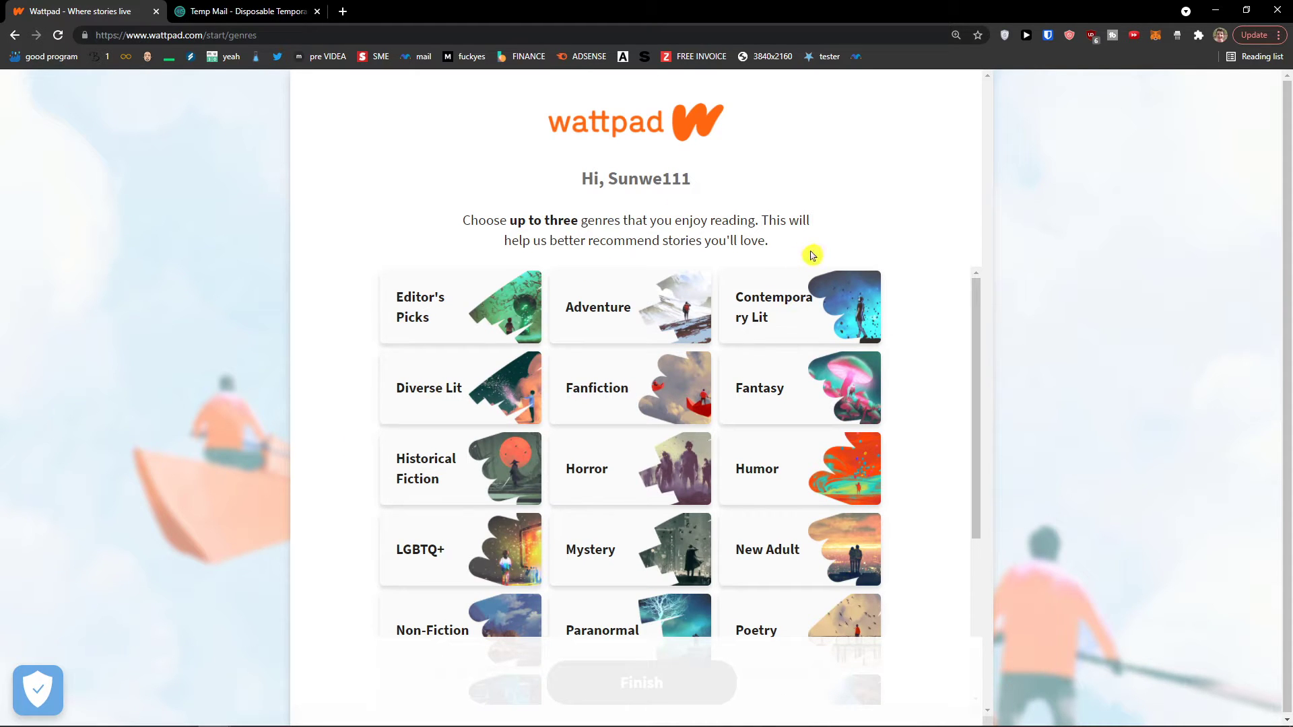
pyautogui.scroll(-2, 685, 347)
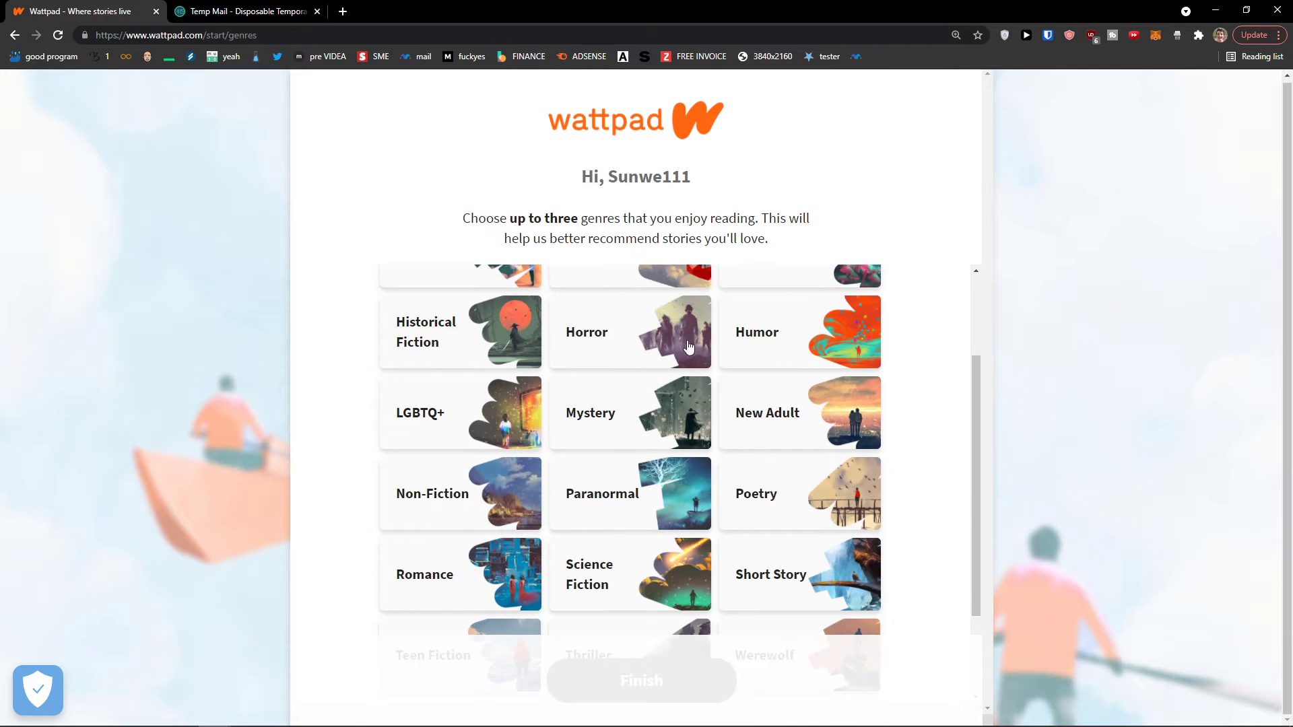
pyautogui.scroll(2, 685, 347)
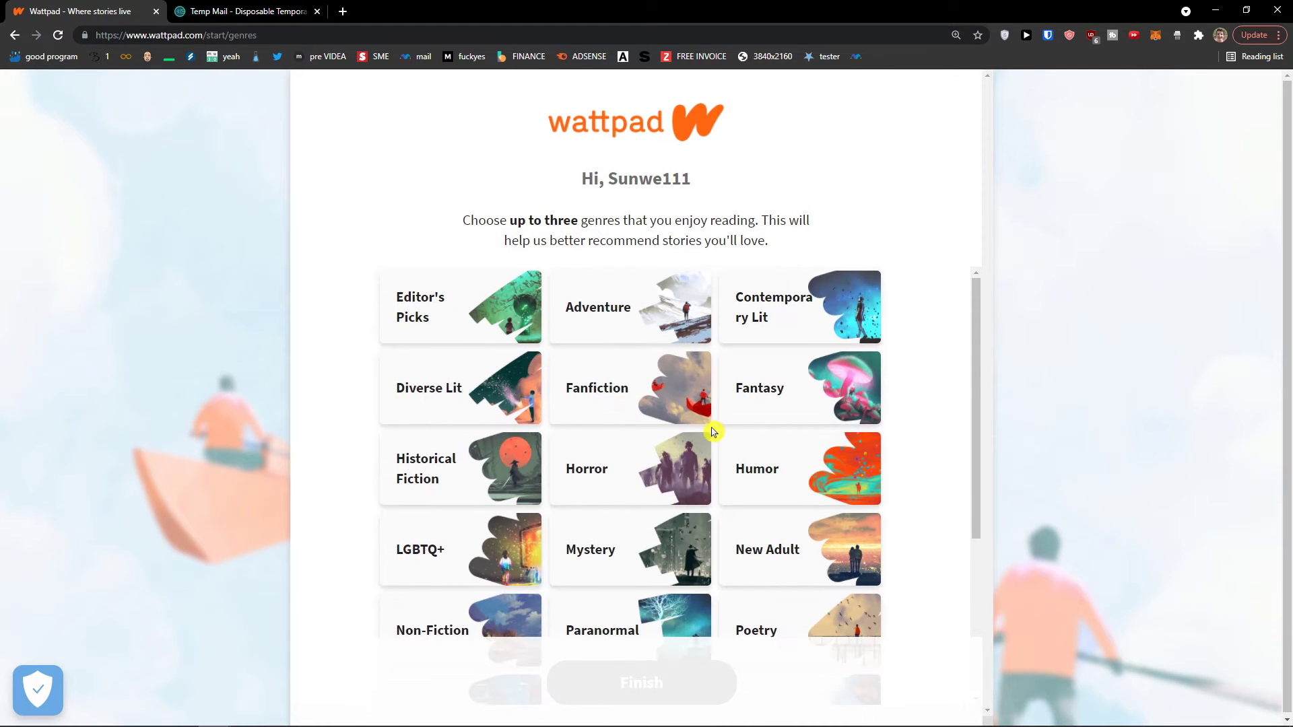
pyautogui.scroll(-3, 712, 432)
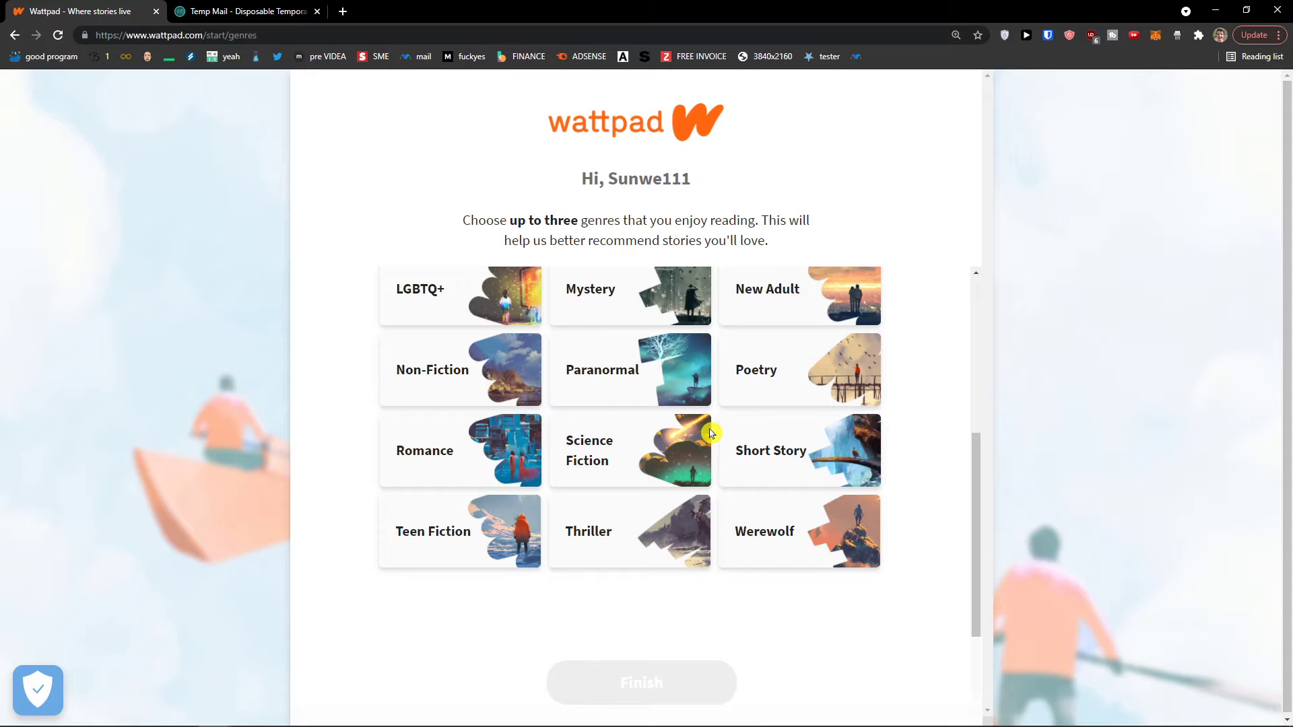
pyautogui.click(768, 447)
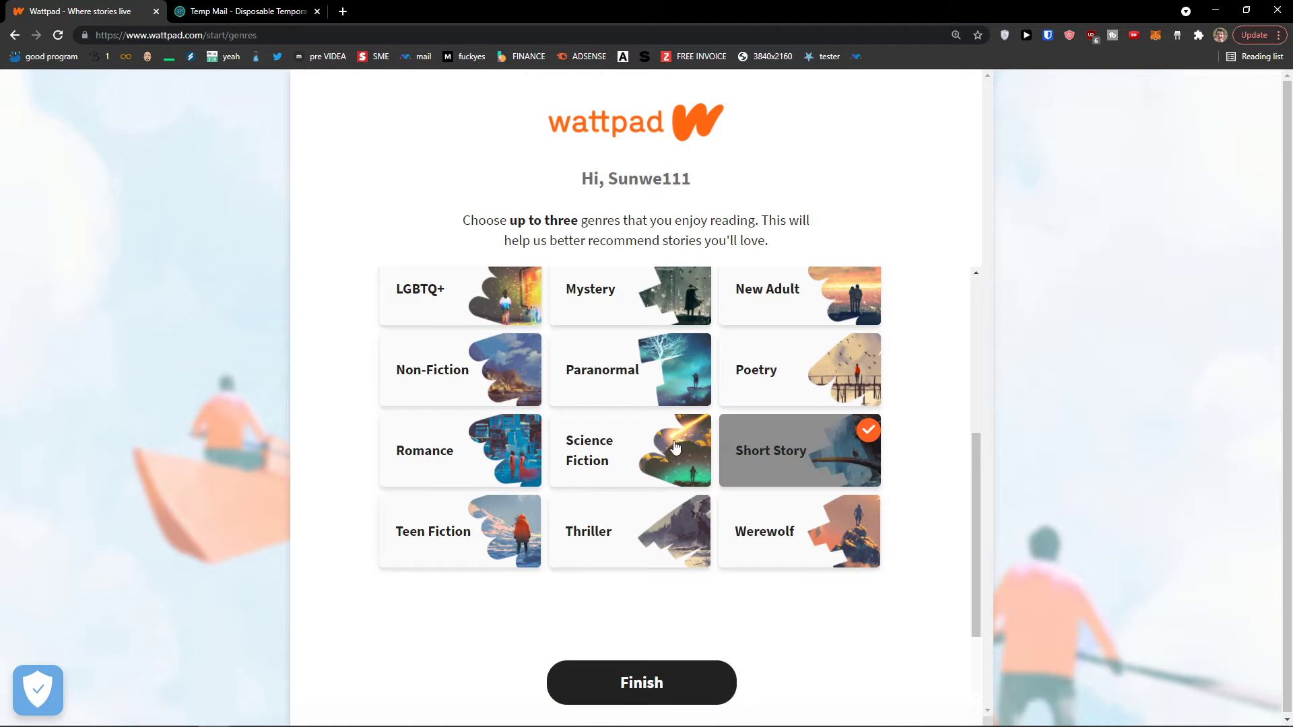
pyautogui.scroll(2, 674, 447)
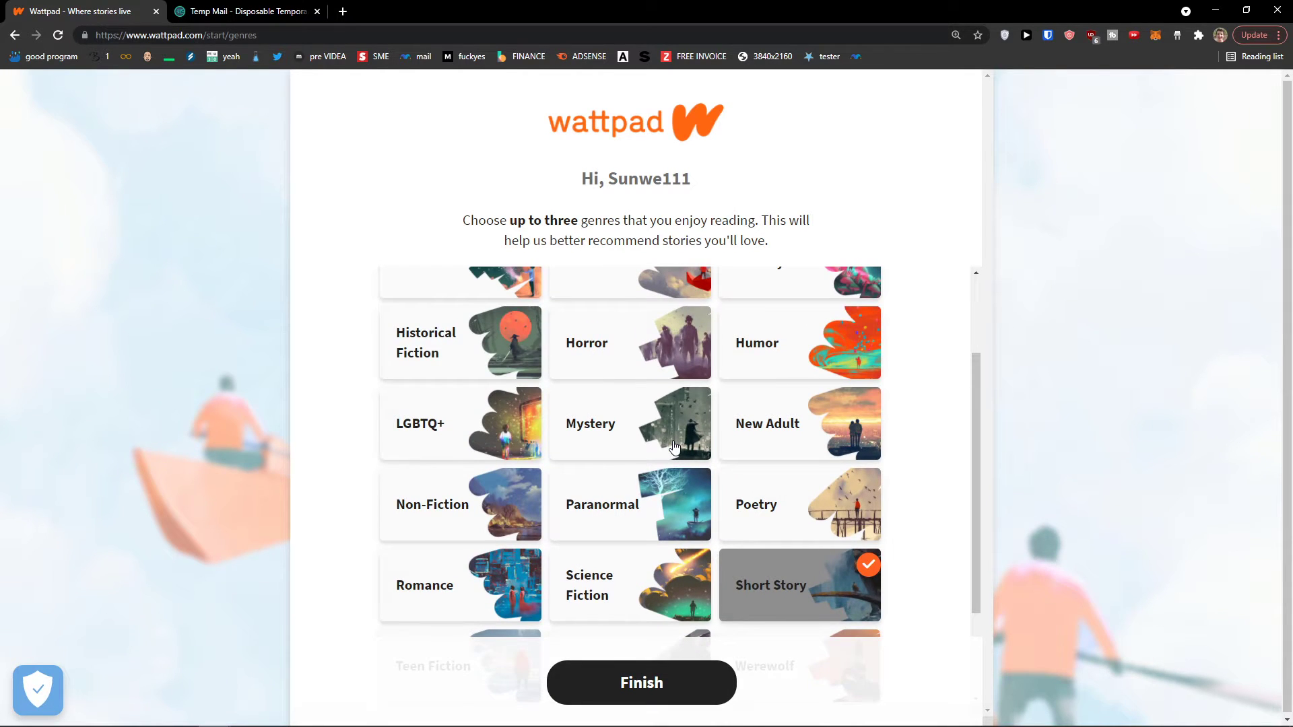
pyautogui.scroll(1, 673, 445)
pyautogui.click(655, 471)
pyautogui.scroll(1, 653, 475)
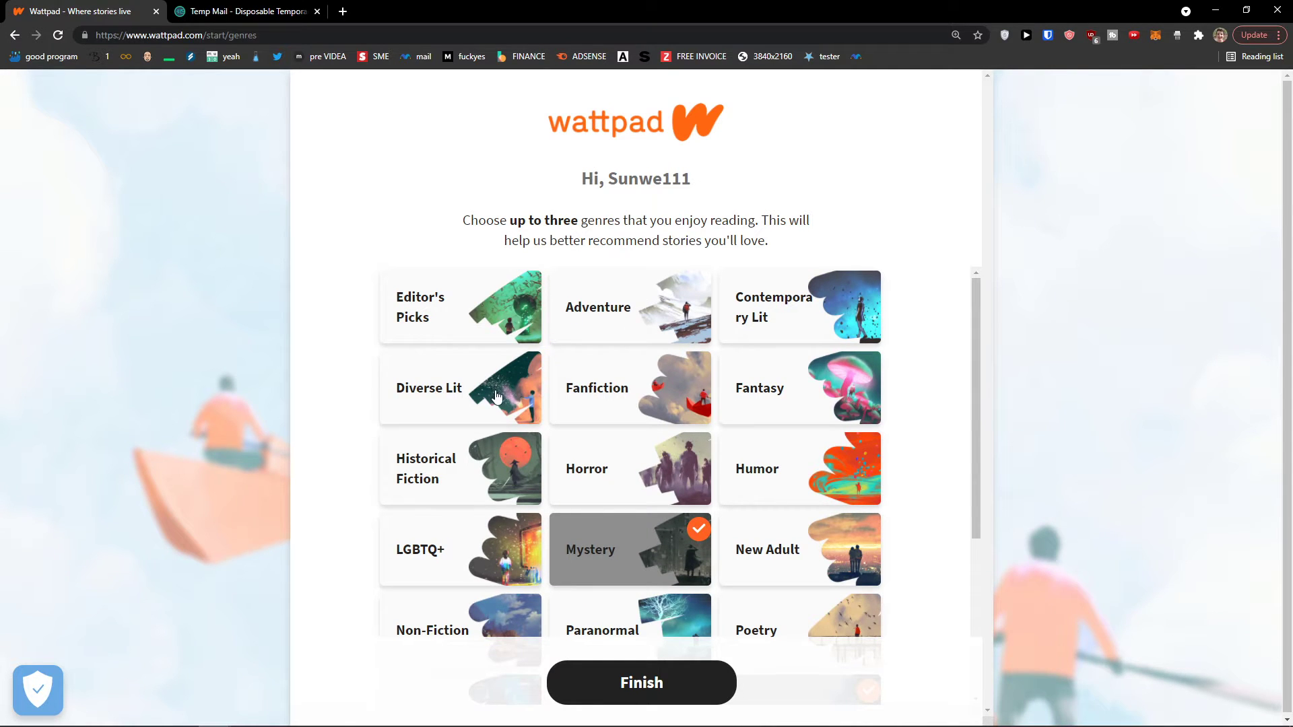
pyautogui.click(496, 396)
# Swap Diverse Lit for Poetry, keeping Mystery and Short Story, and finish genre selection
pyautogui.scroll(-4, 569, 394)
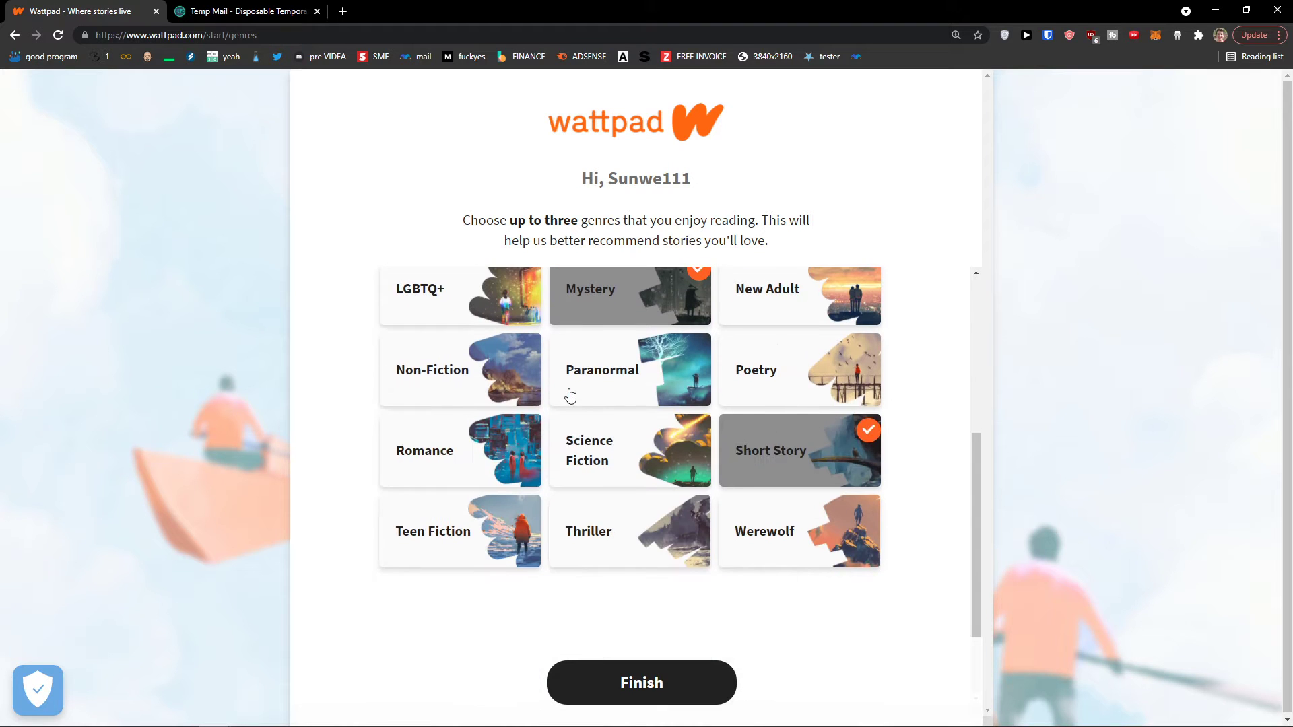
pyautogui.click(794, 374)
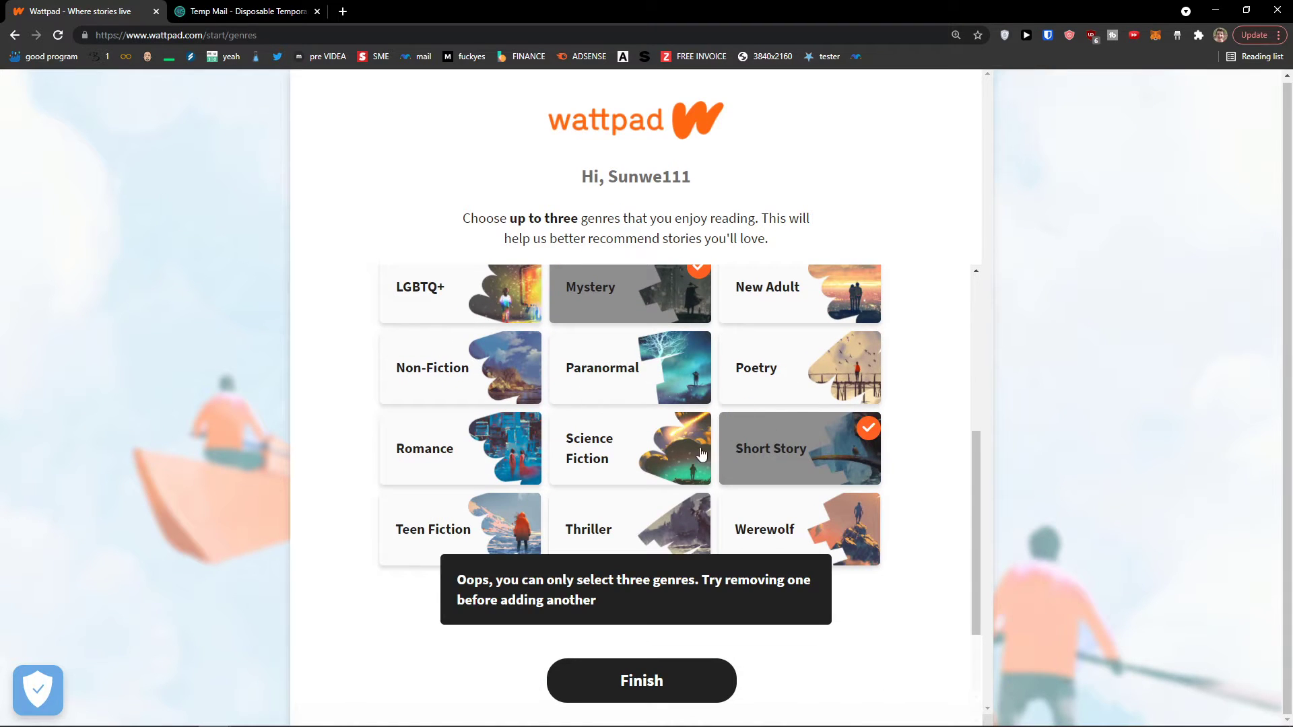
pyautogui.scroll(1, 781, 465)
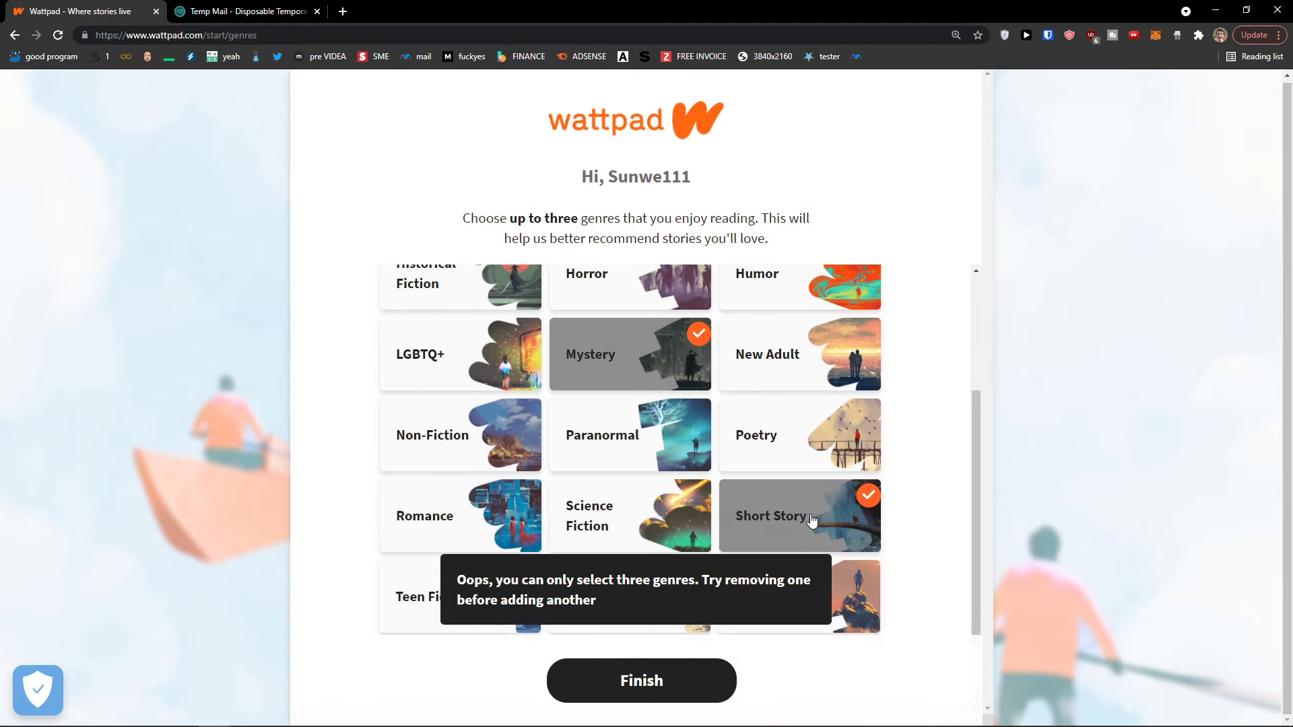
pyautogui.click(811, 520)
pyautogui.click(790, 516)
pyautogui.click(471, 302)
pyautogui.scroll(1, 500, 328)
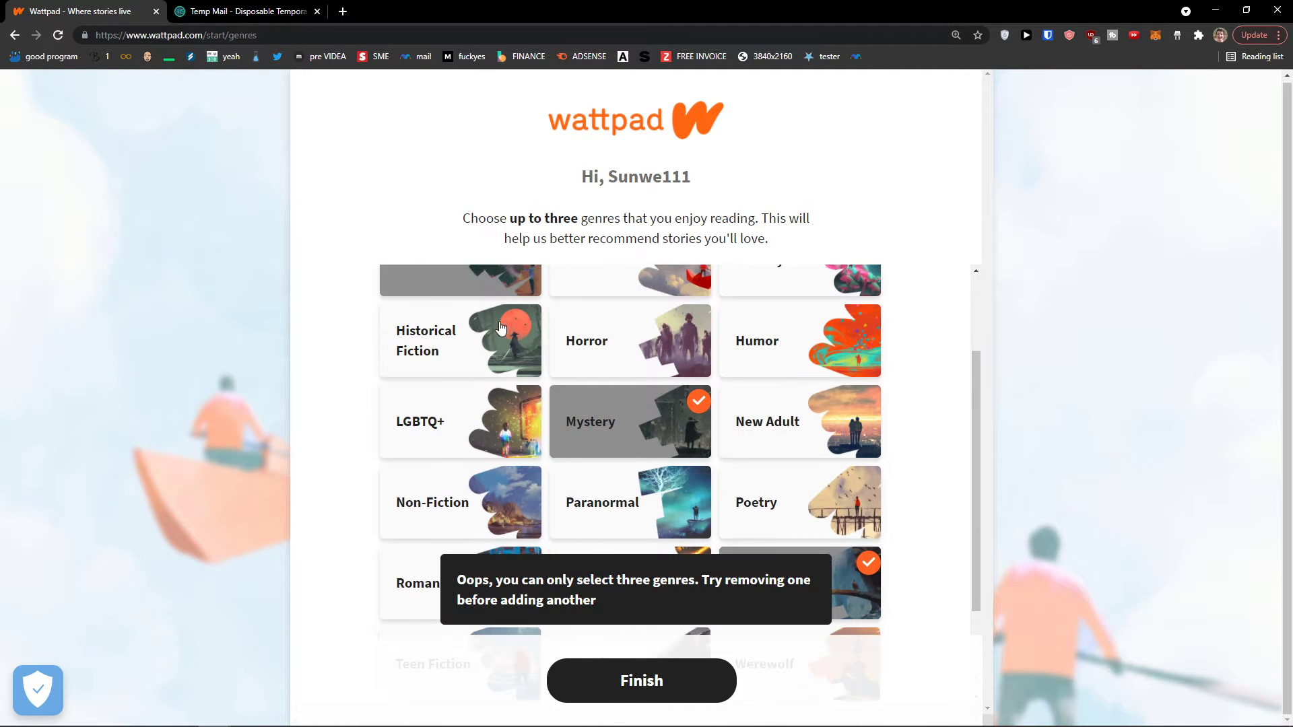
pyautogui.click(744, 508)
pyautogui.scroll(-2, 745, 508)
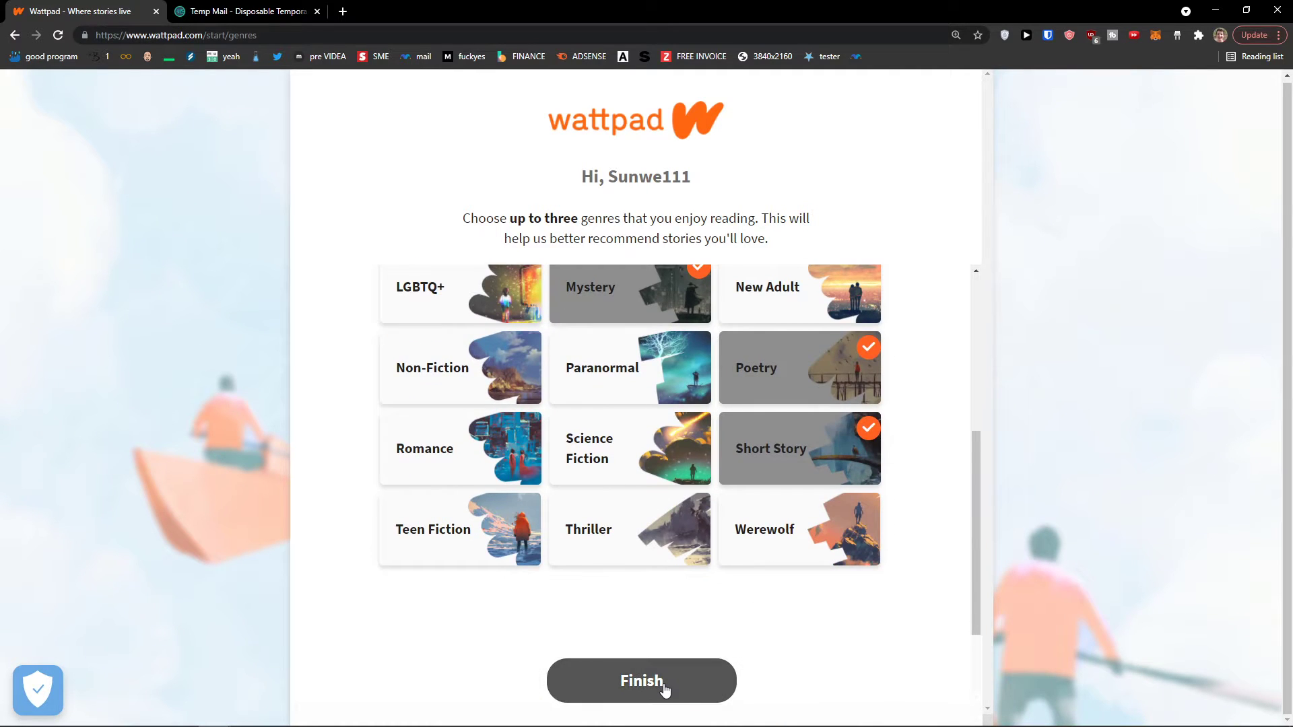
pyautogui.click(665, 690)
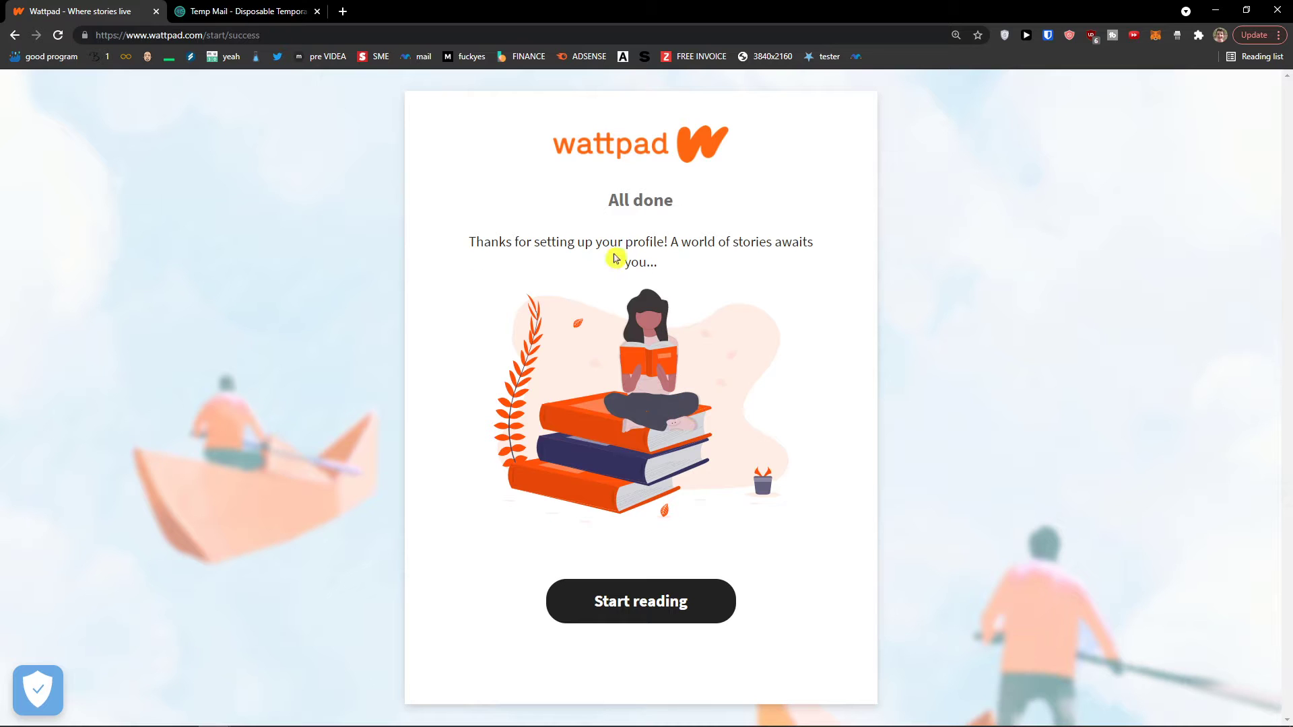
# Go to the home feed, scroll through the genre-based recommendations and open the Browse menu
pyautogui.moveTo(615, 258); pyautogui.dragTo(686, 271)
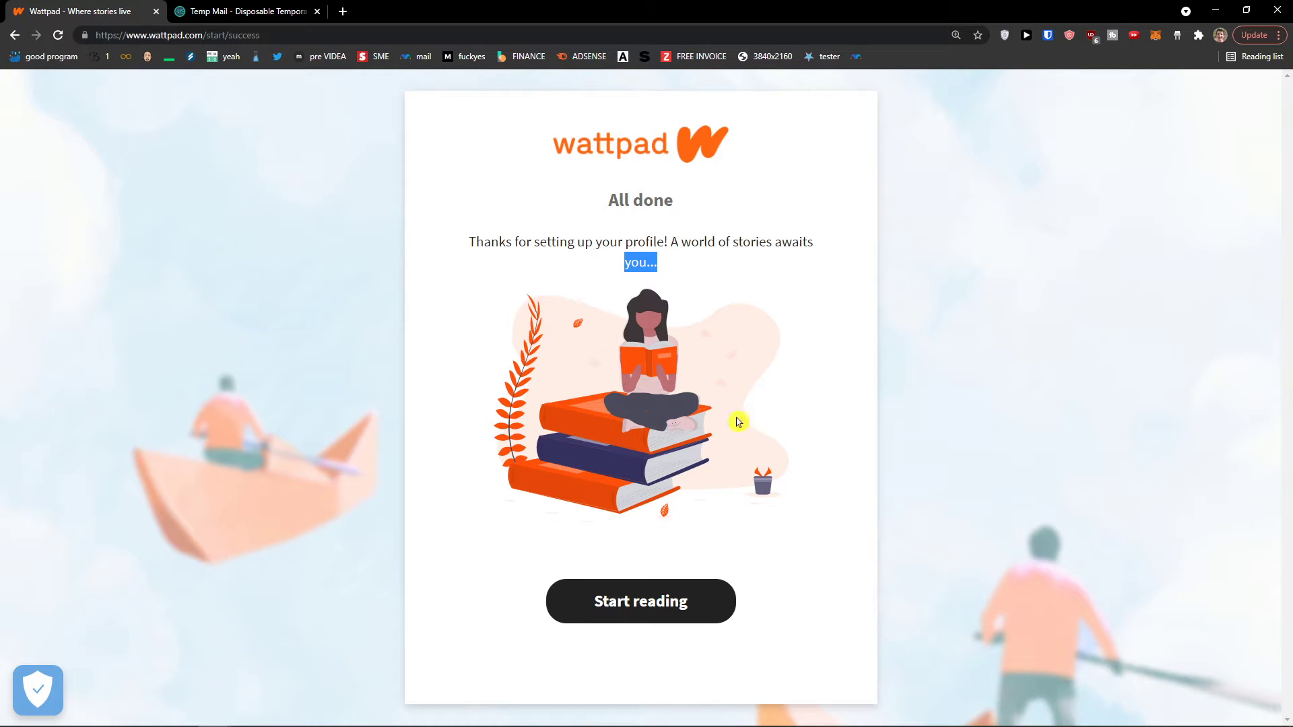
pyautogui.click(693, 604)
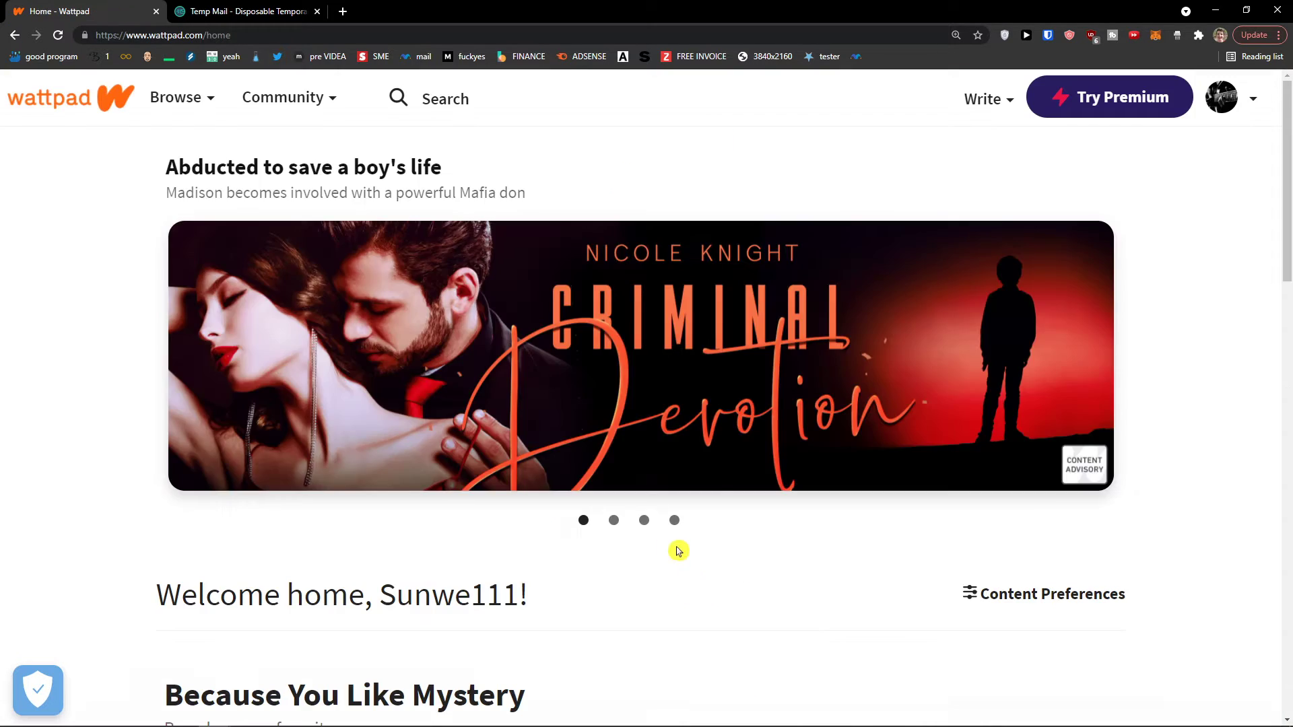
pyautogui.scroll(-5, 676, 549)
pyautogui.scroll(5, 558, 508)
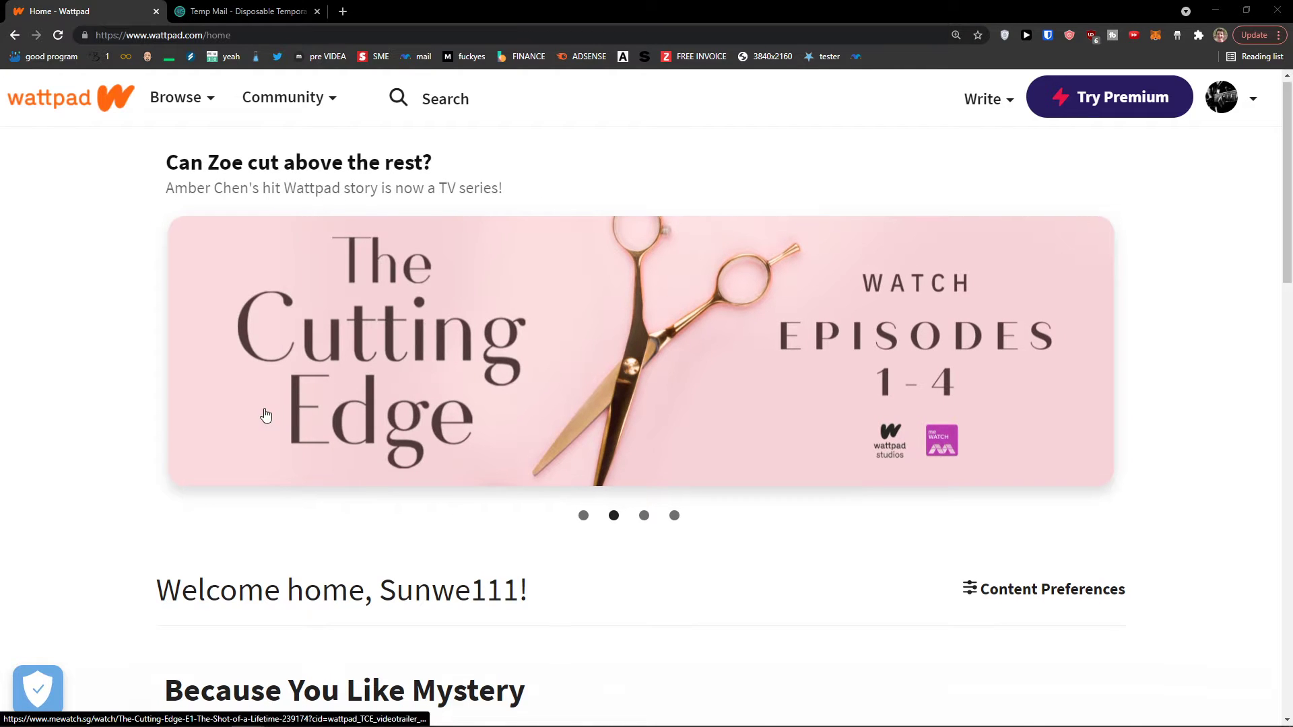
pyautogui.scroll(-5, 266, 412)
pyautogui.scroll(-3, 532, 397)
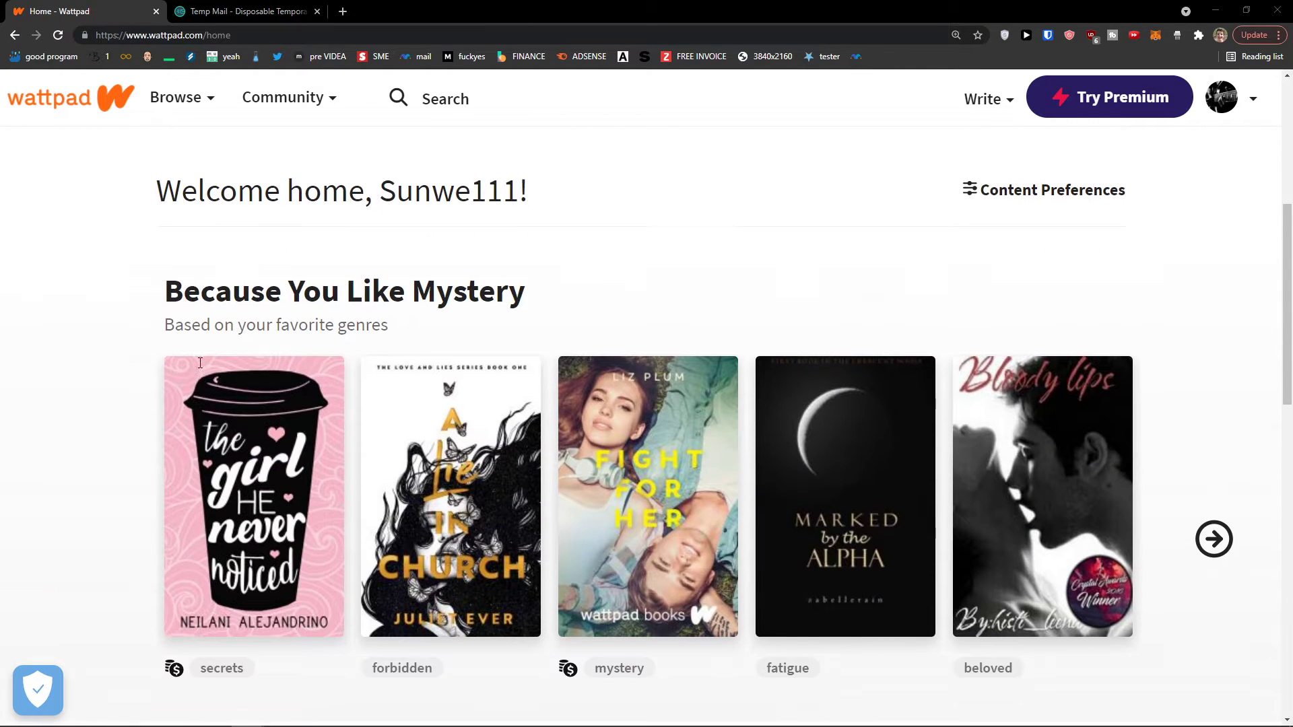
pyautogui.scroll(-4, 527, 396)
pyautogui.scroll(-11, 527, 396)
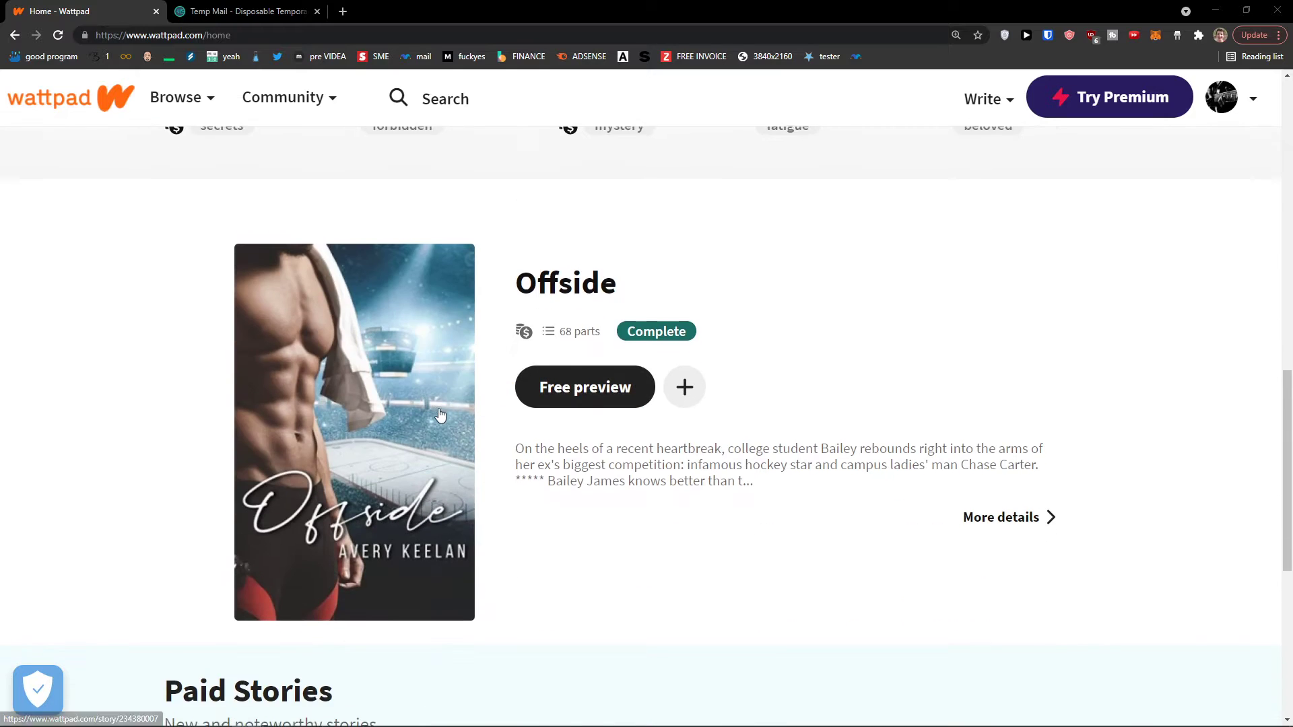
pyautogui.scroll(-8, 319, 404)
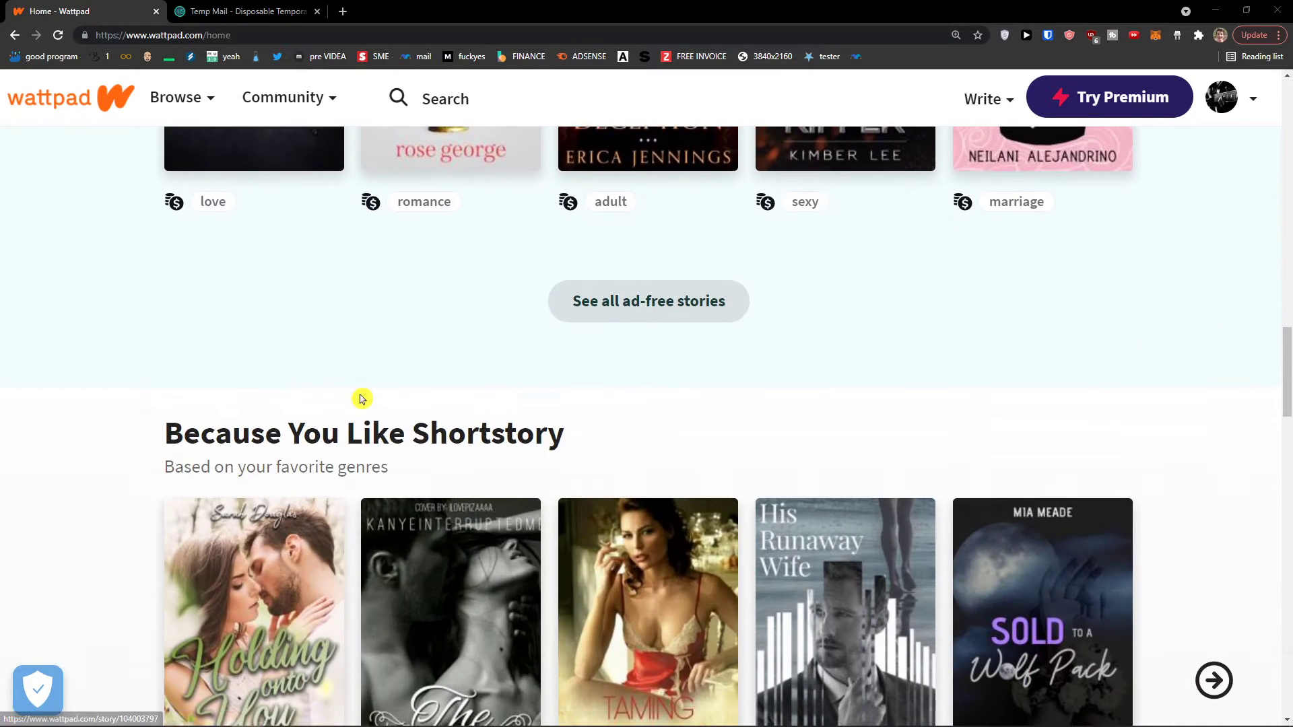
pyautogui.scroll(-2, 272, 415)
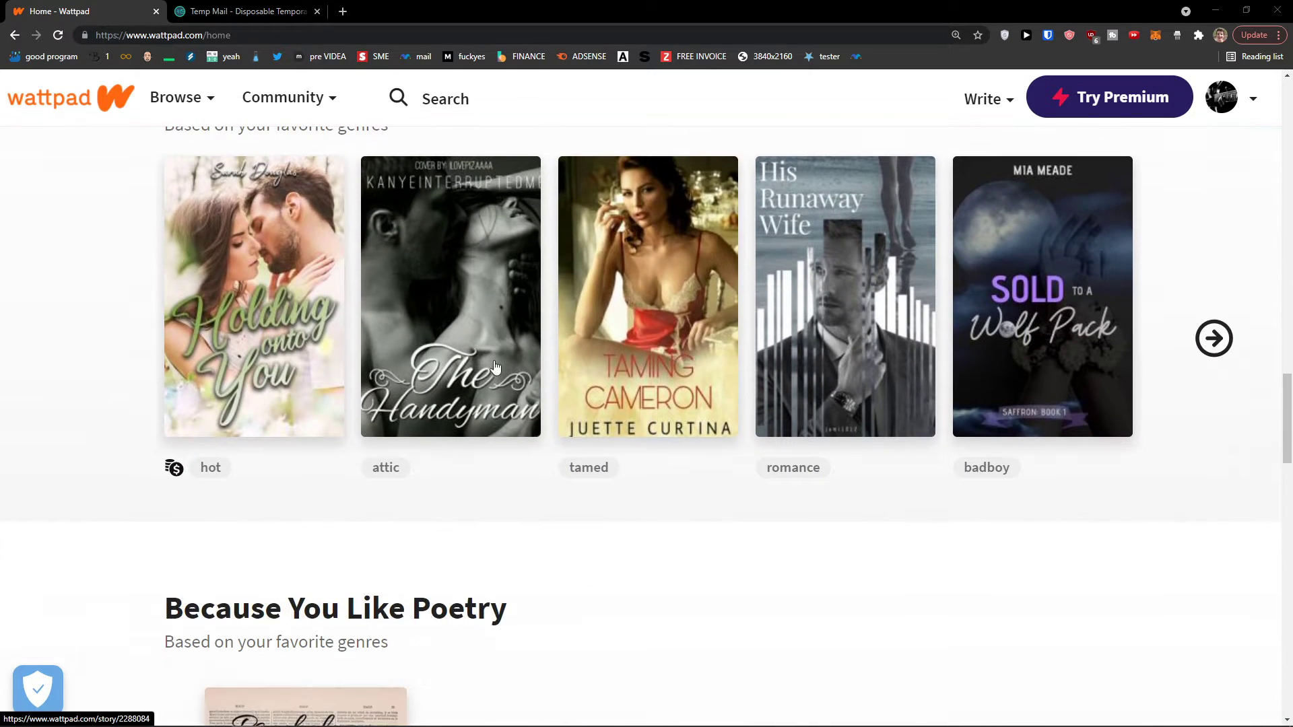
pyautogui.scroll(-6, 609, 473)
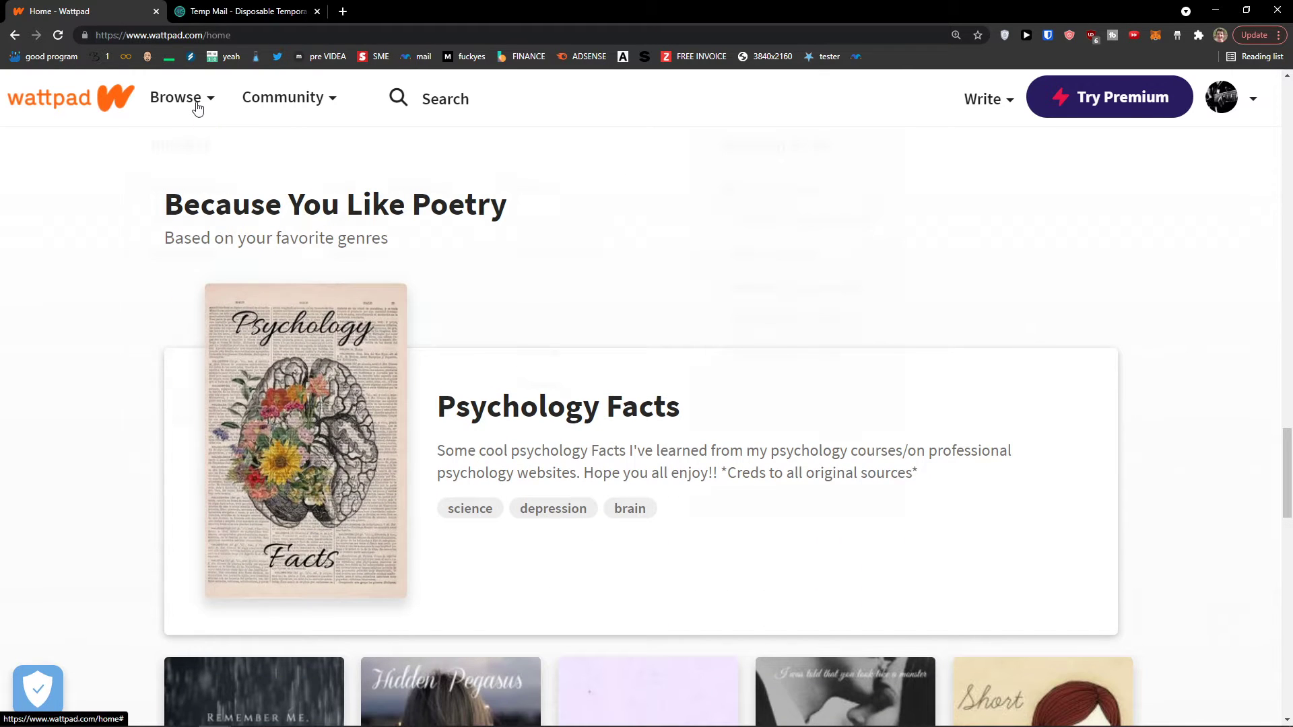
pyautogui.click(195, 106)
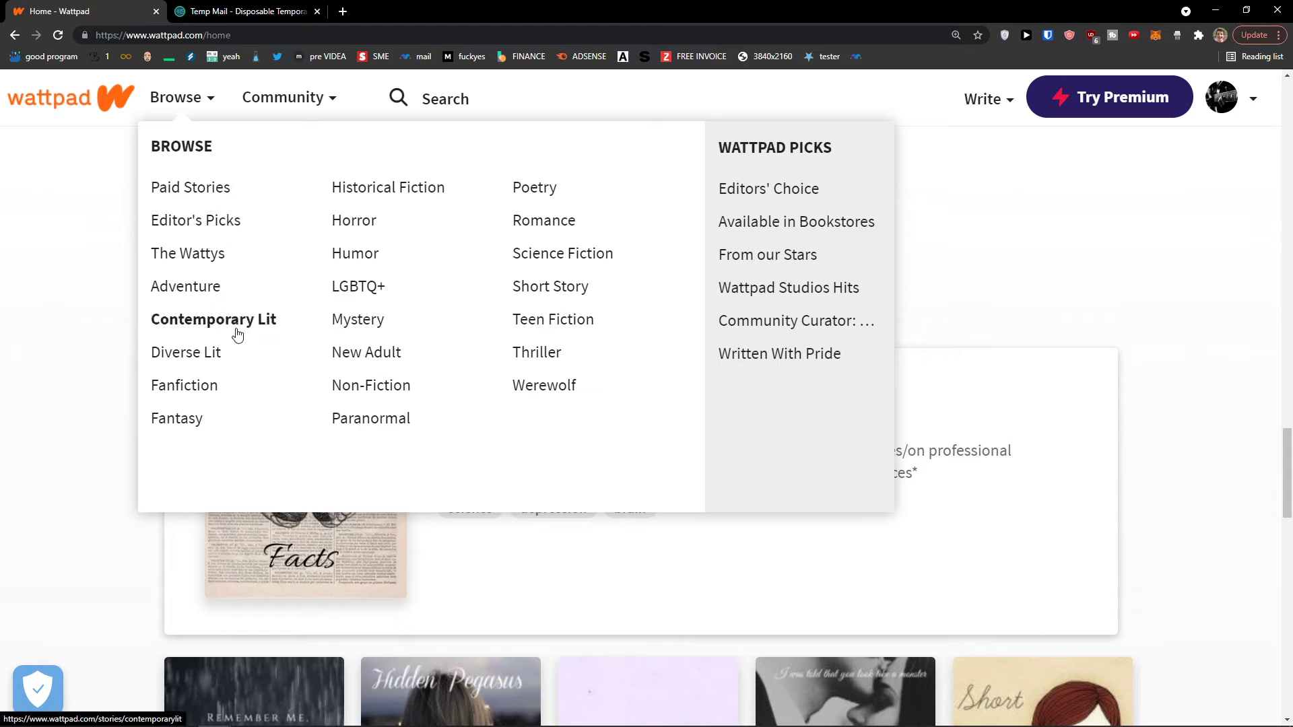
# Pick Short Story from Browse, scroll the listing and preview 'My Invisible Wounds'
pyautogui.click(556, 289)
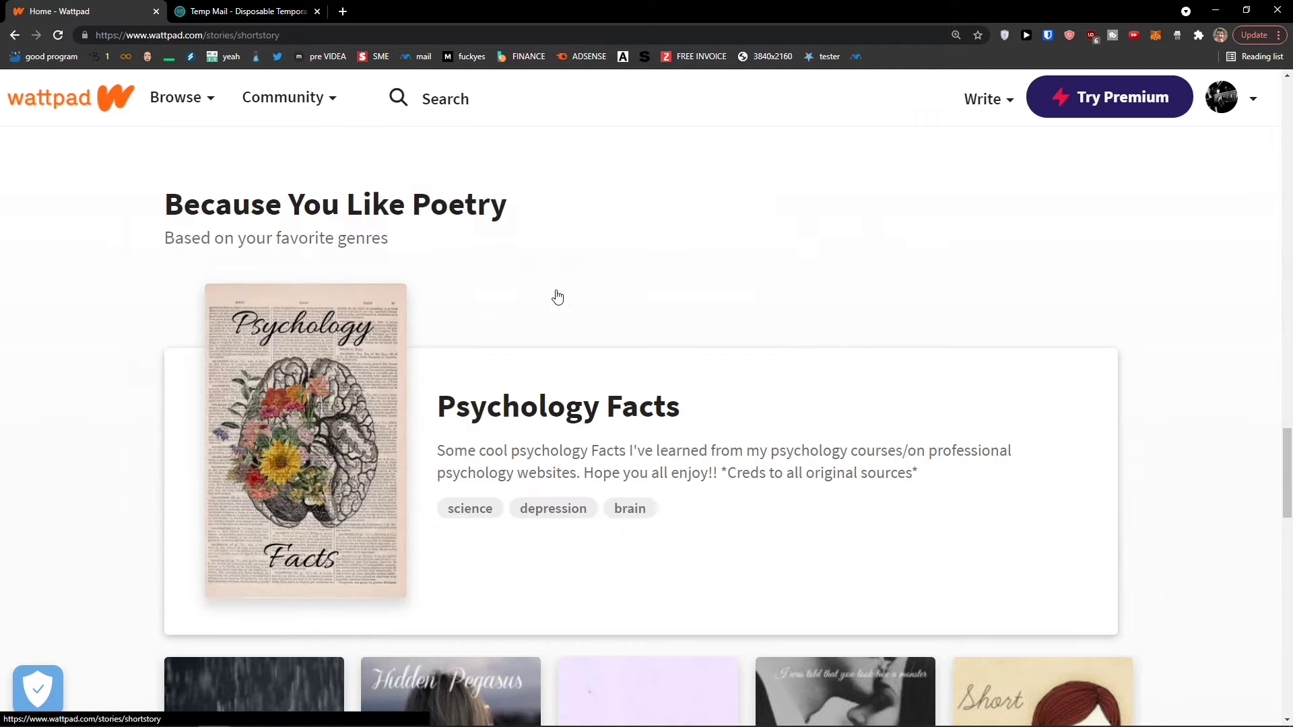
pyautogui.scroll(-3, 132, 369)
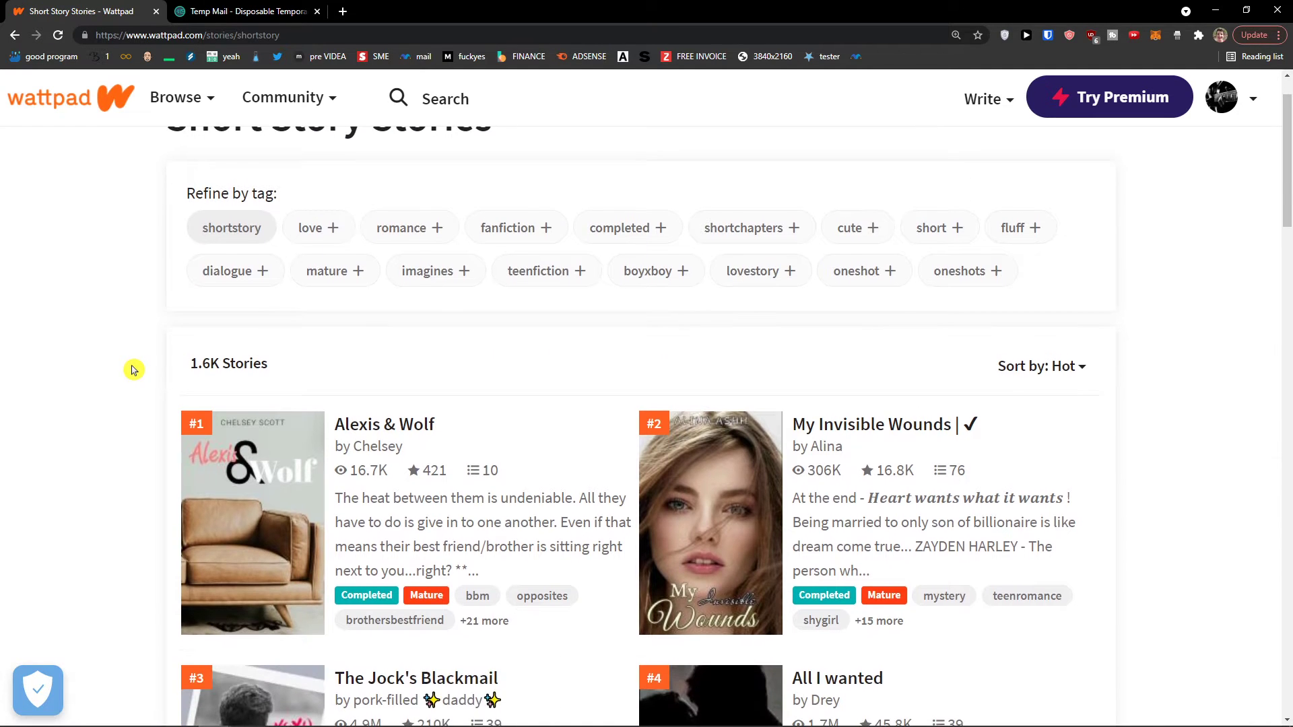
pyautogui.scroll(-1, 133, 369)
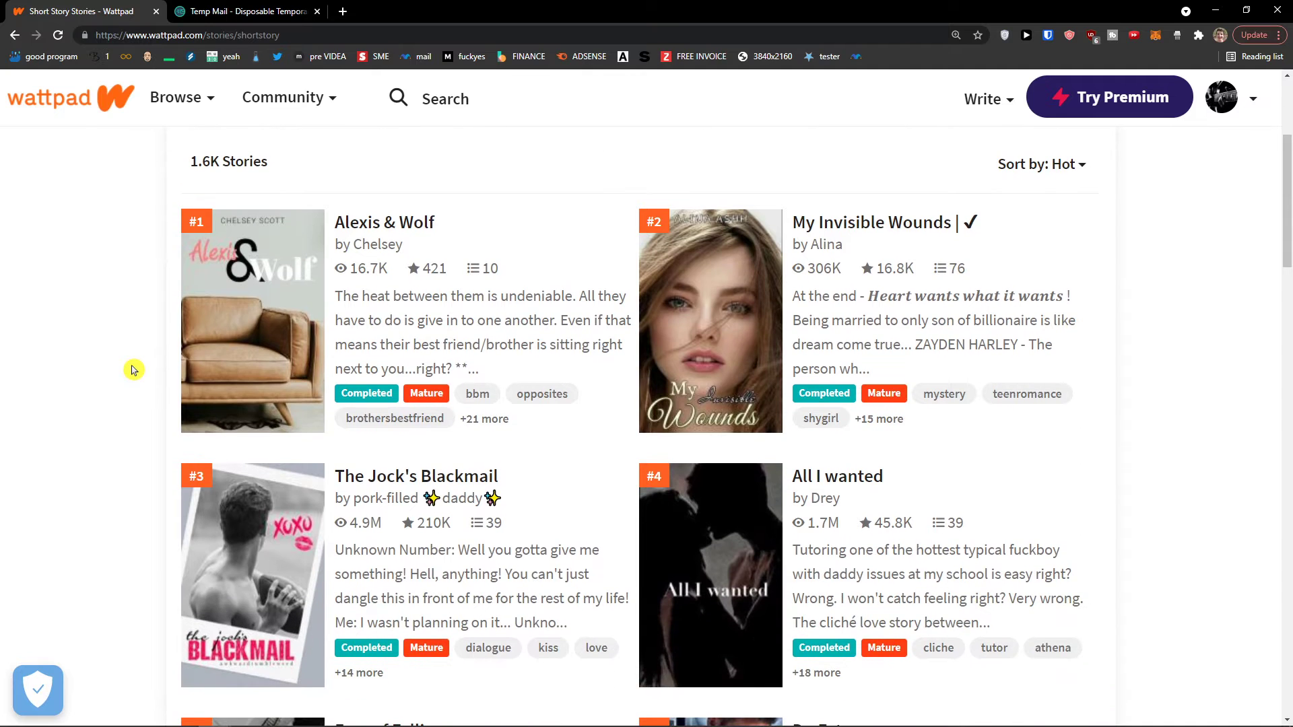
pyautogui.scroll(3, 132, 369)
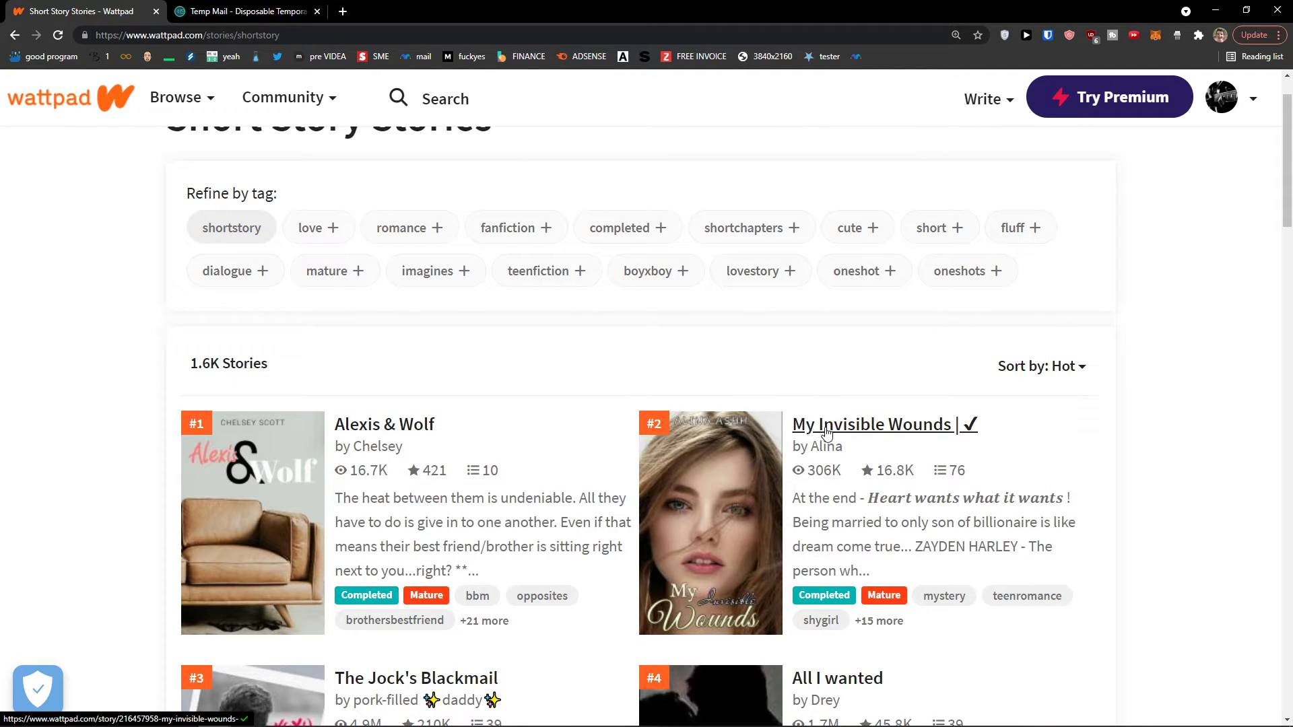
pyautogui.click(827, 432)
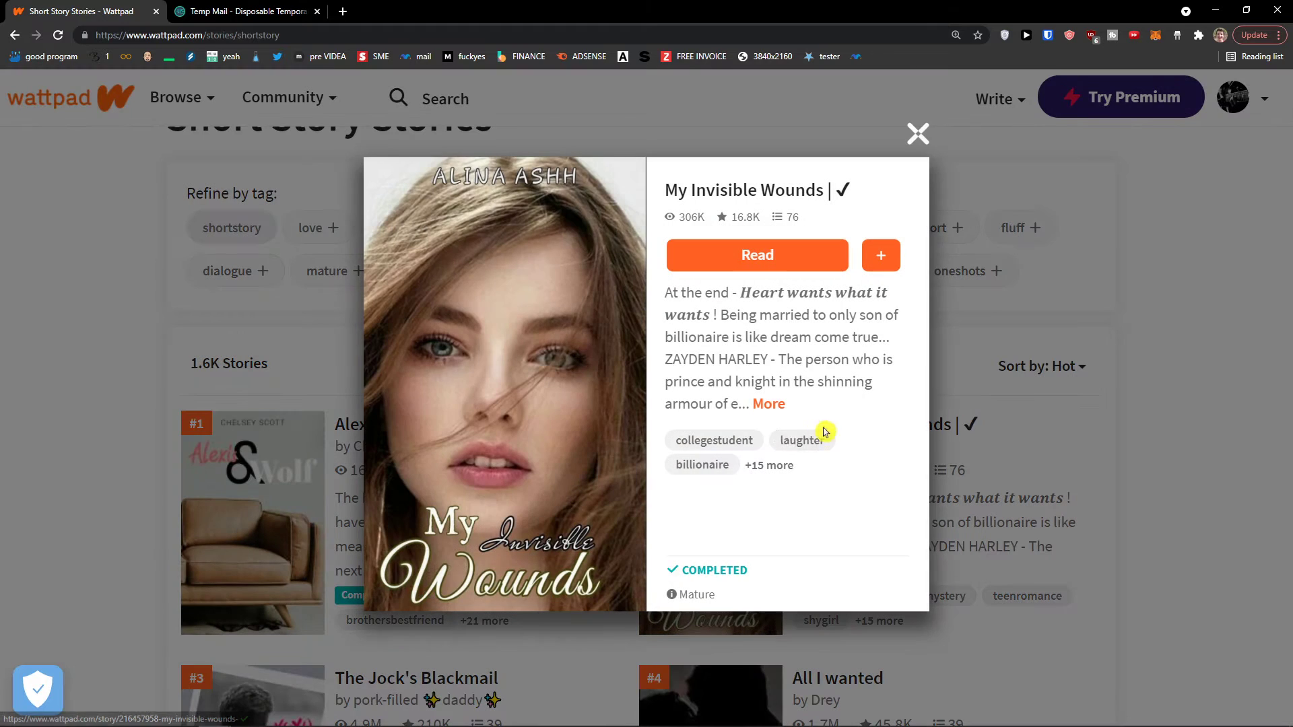
# Read the Prologue of 'My Invisible Wounds', checking the comments on the uncle's money paragraph
pyautogui.click(779, 253)
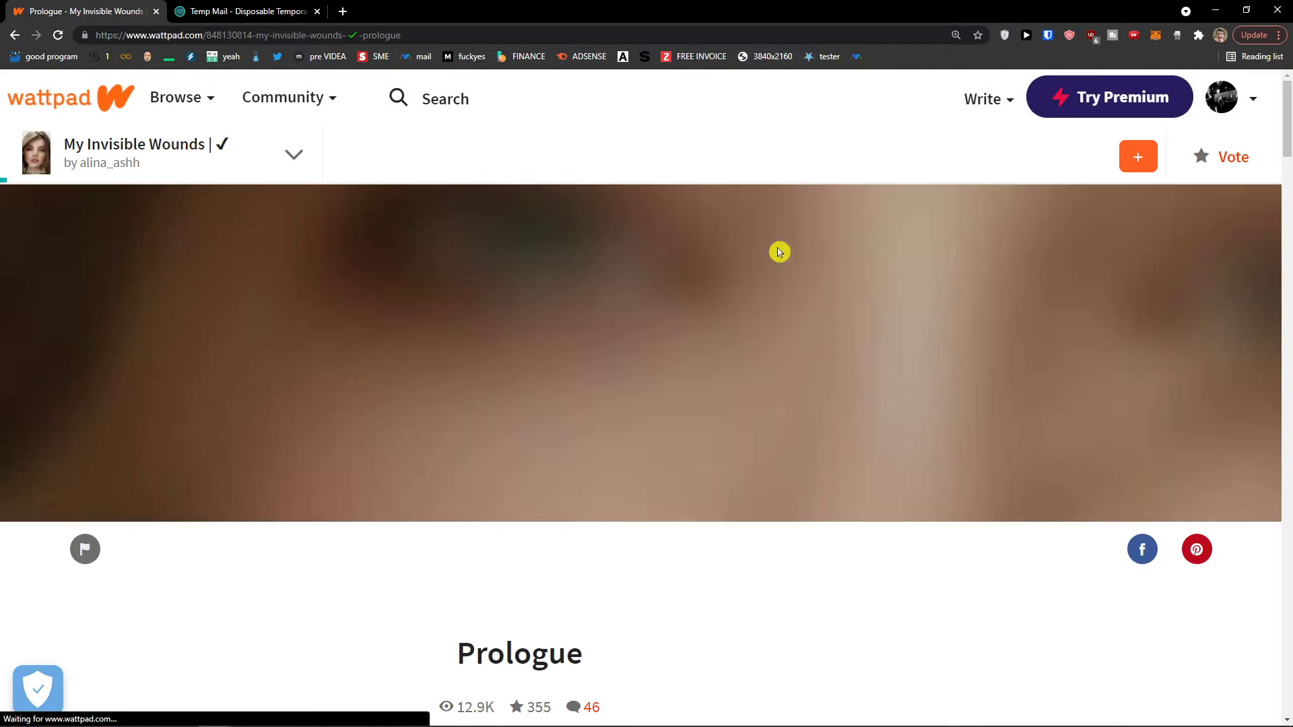
pyautogui.scroll(-15, 627, 341)
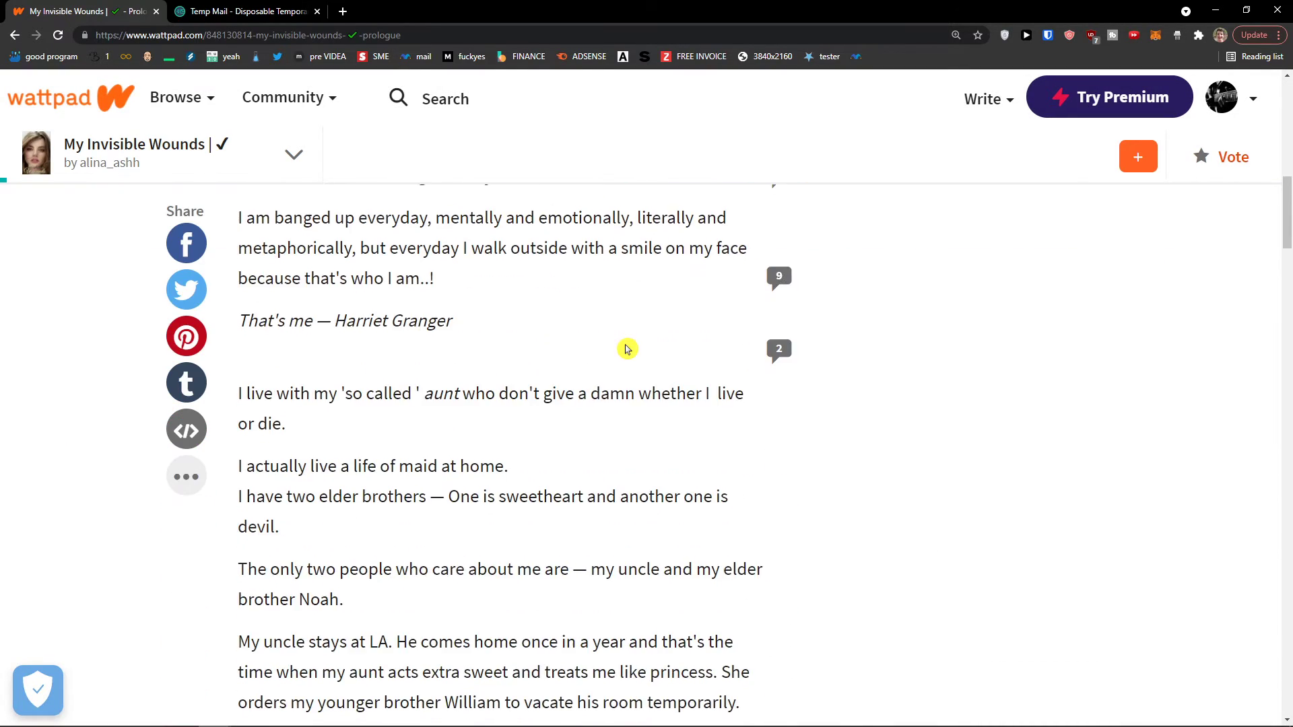
pyautogui.scroll(-5, 842, 370)
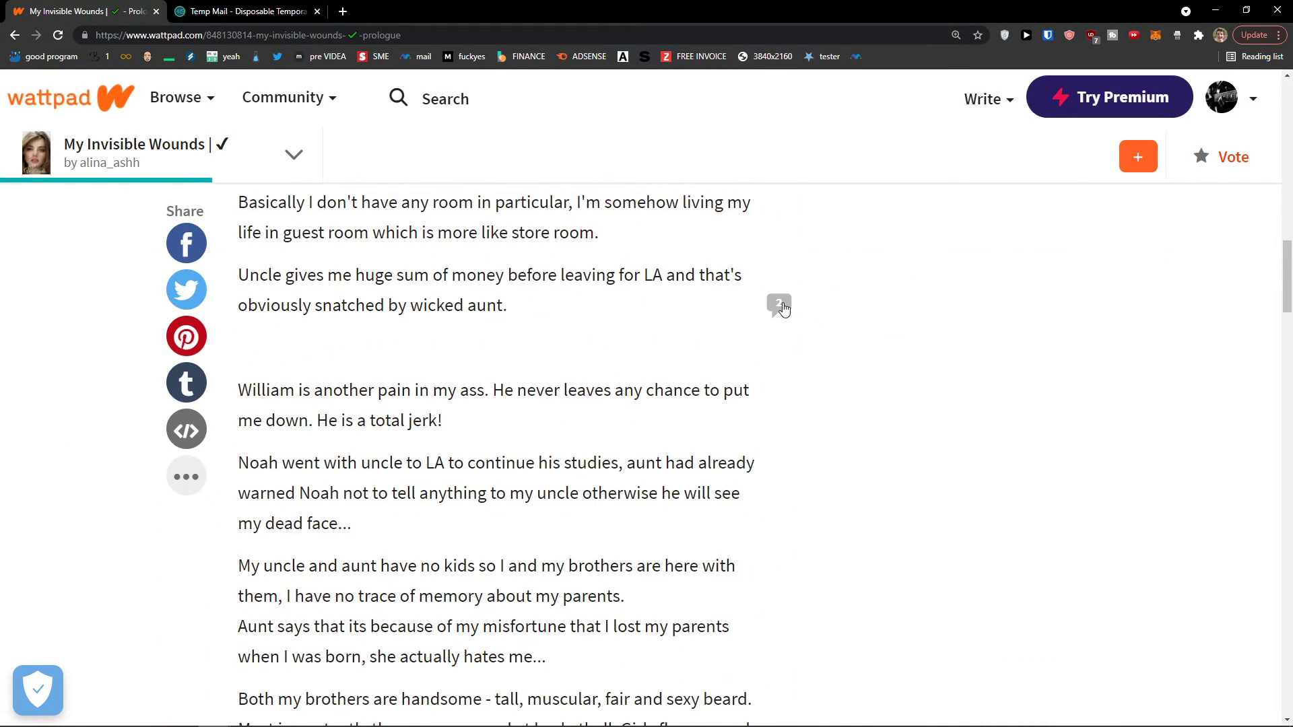
pyautogui.click(781, 320)
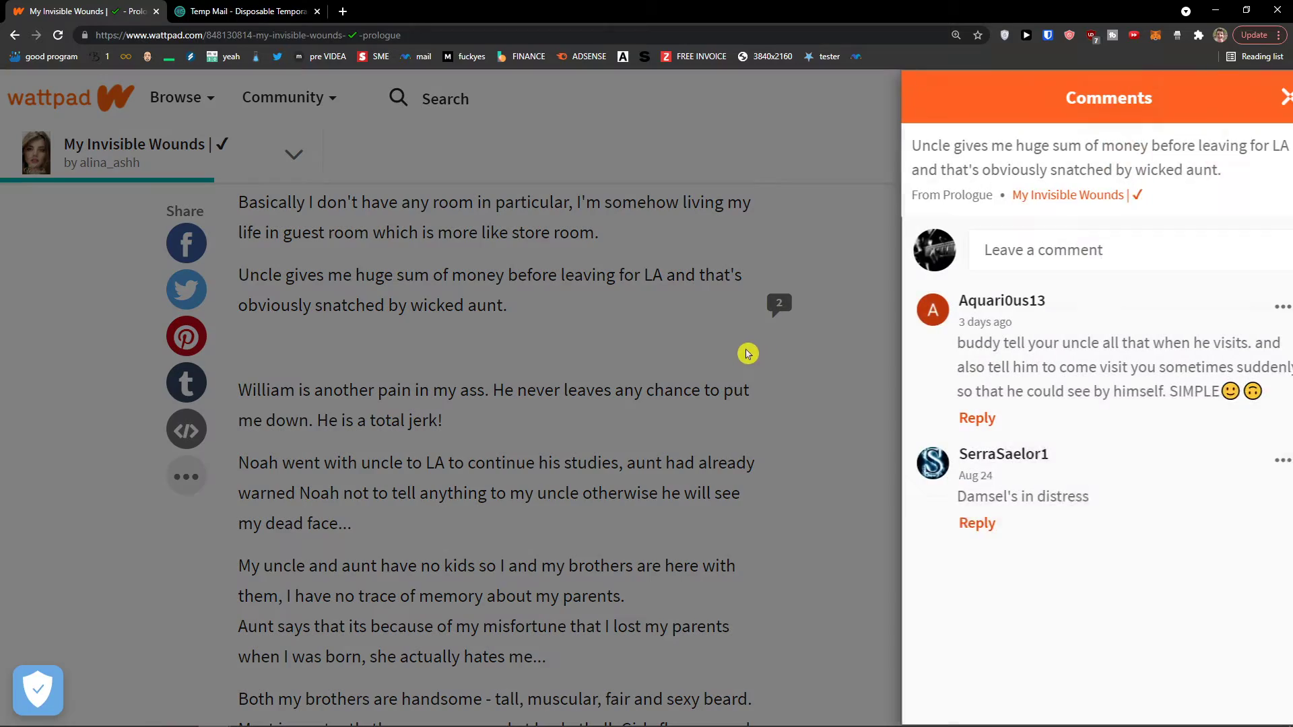
pyautogui.click(701, 349)
pyautogui.scroll(-5, 730, 306)
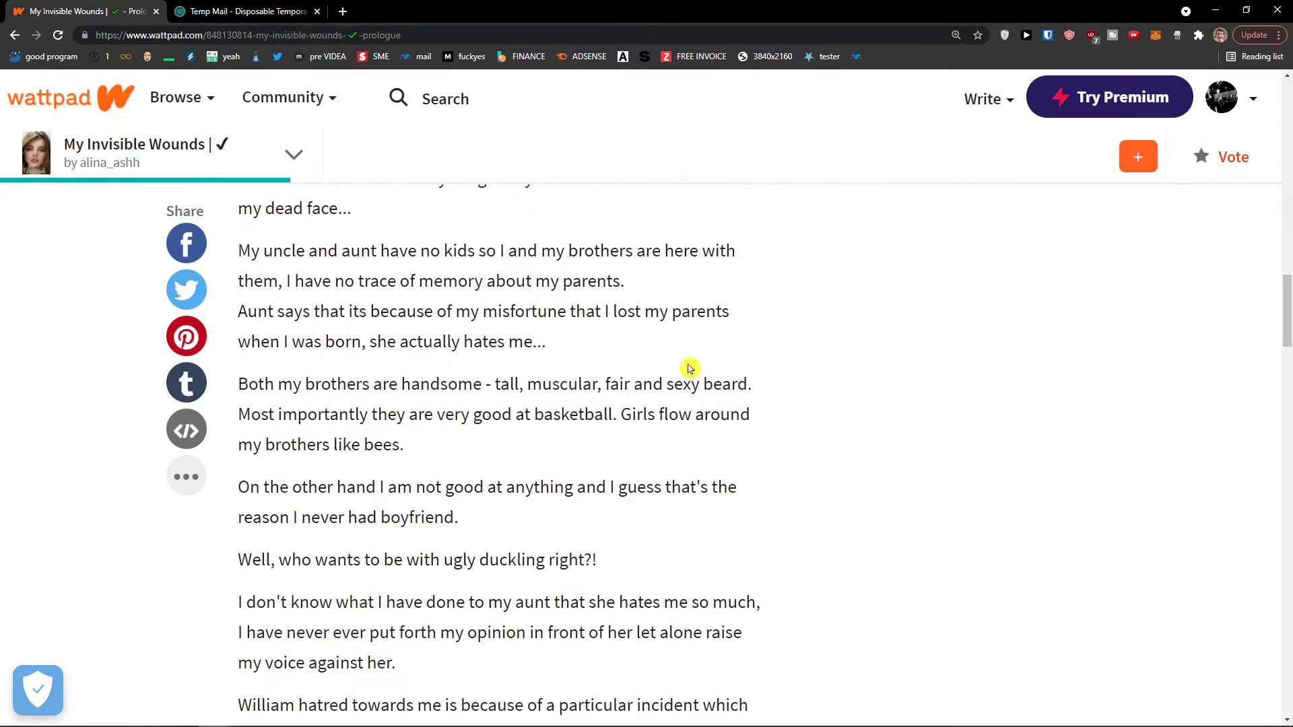
pyautogui.scroll(-10, 773, 471)
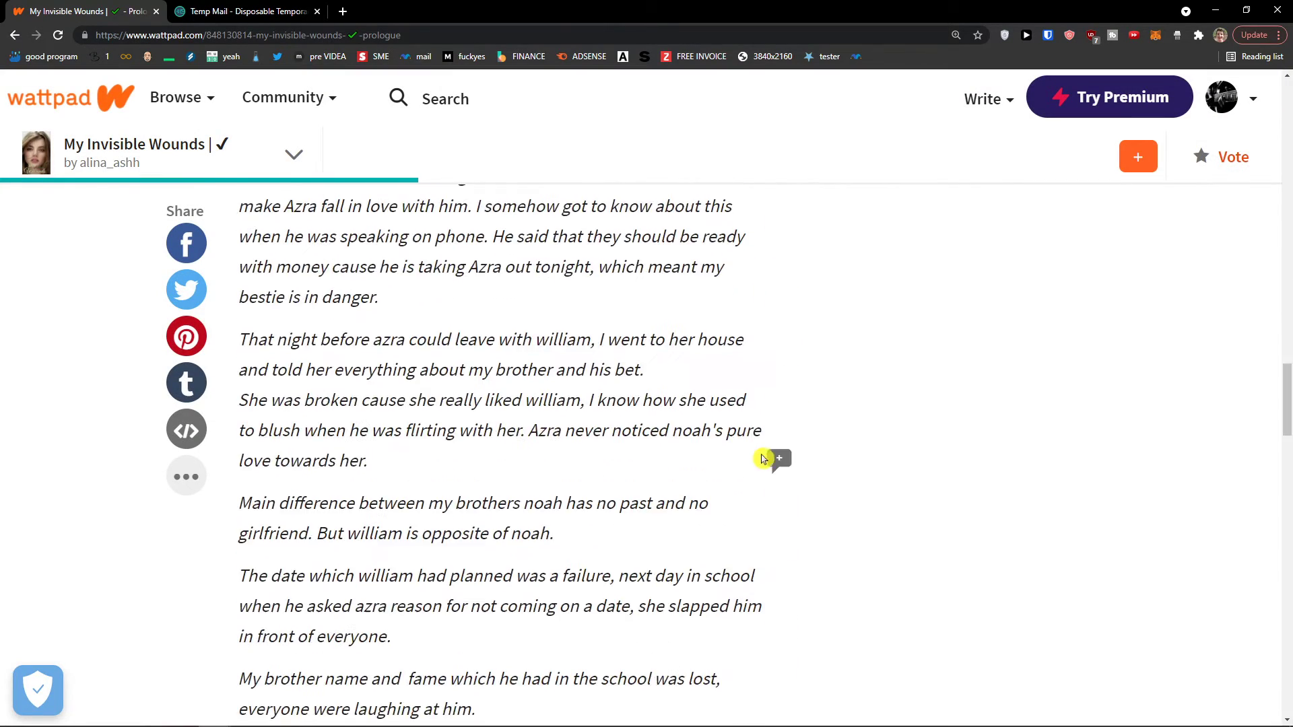
pyautogui.scroll(20, 850, 206)
pyautogui.scroll(-4, 722, 448)
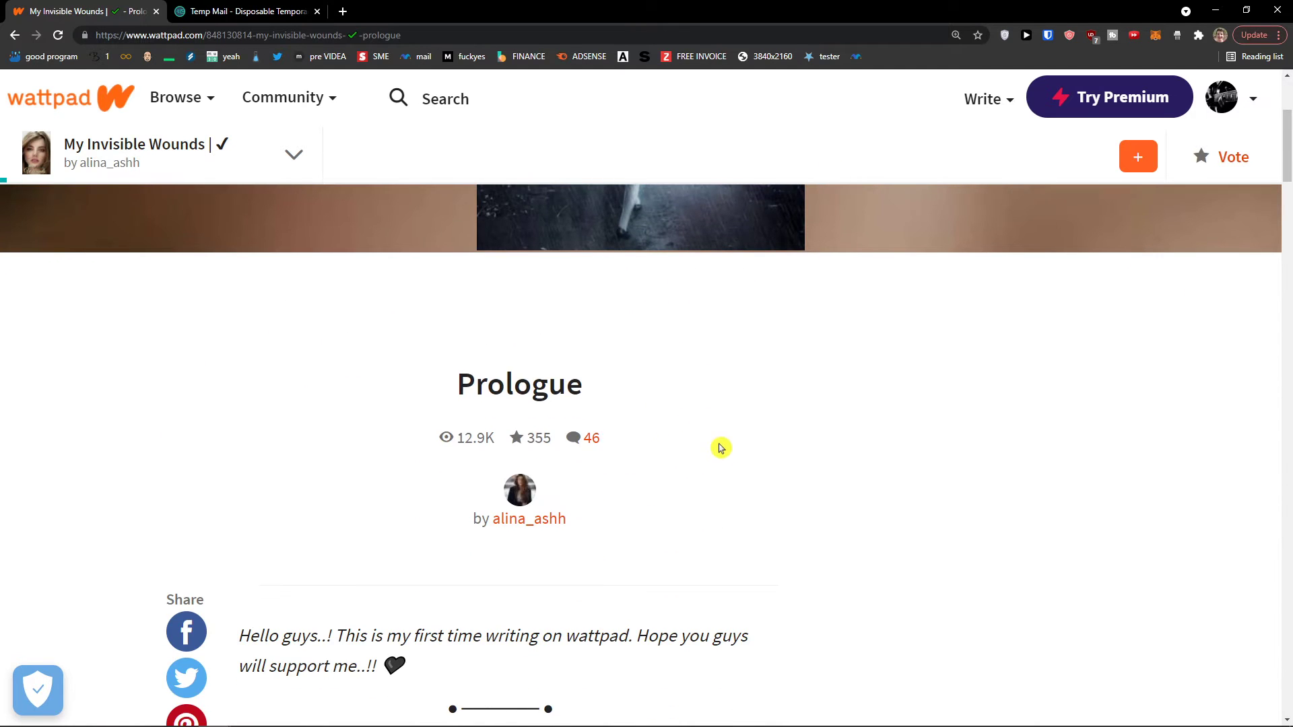
pyautogui.scroll(4, 643, 444)
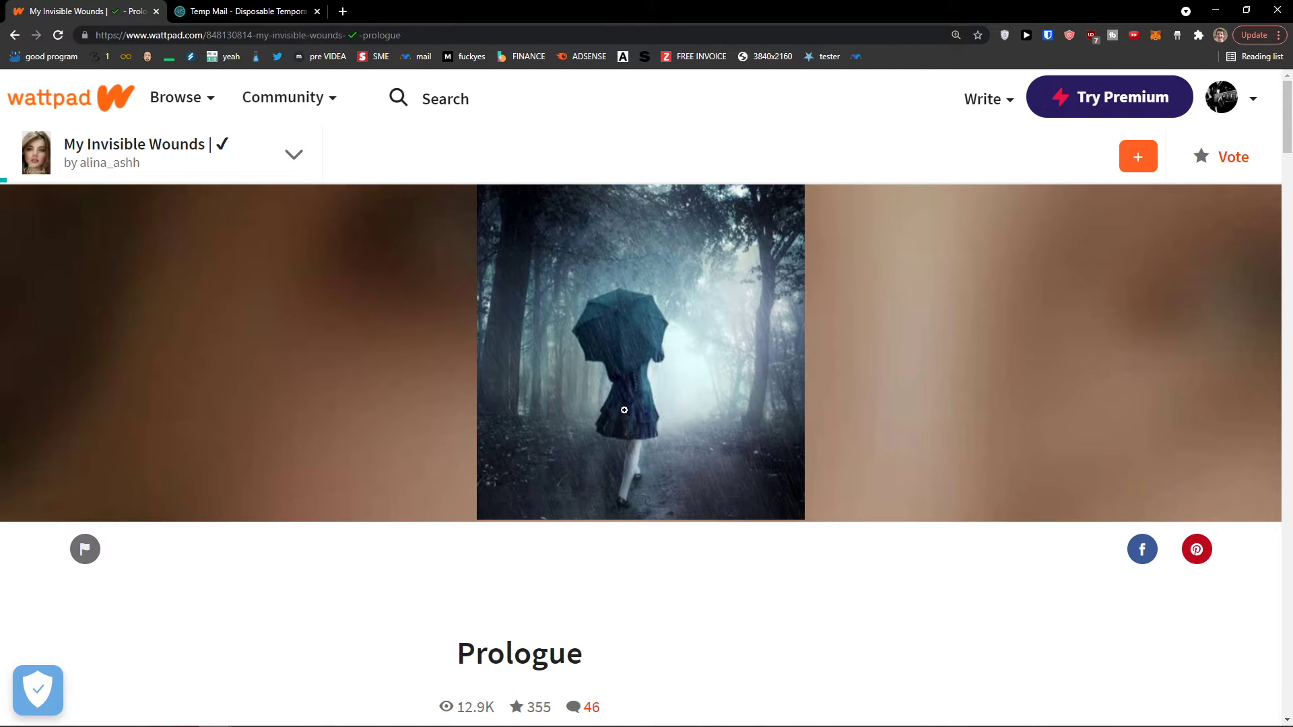
pyautogui.scroll(-8, 427, 451)
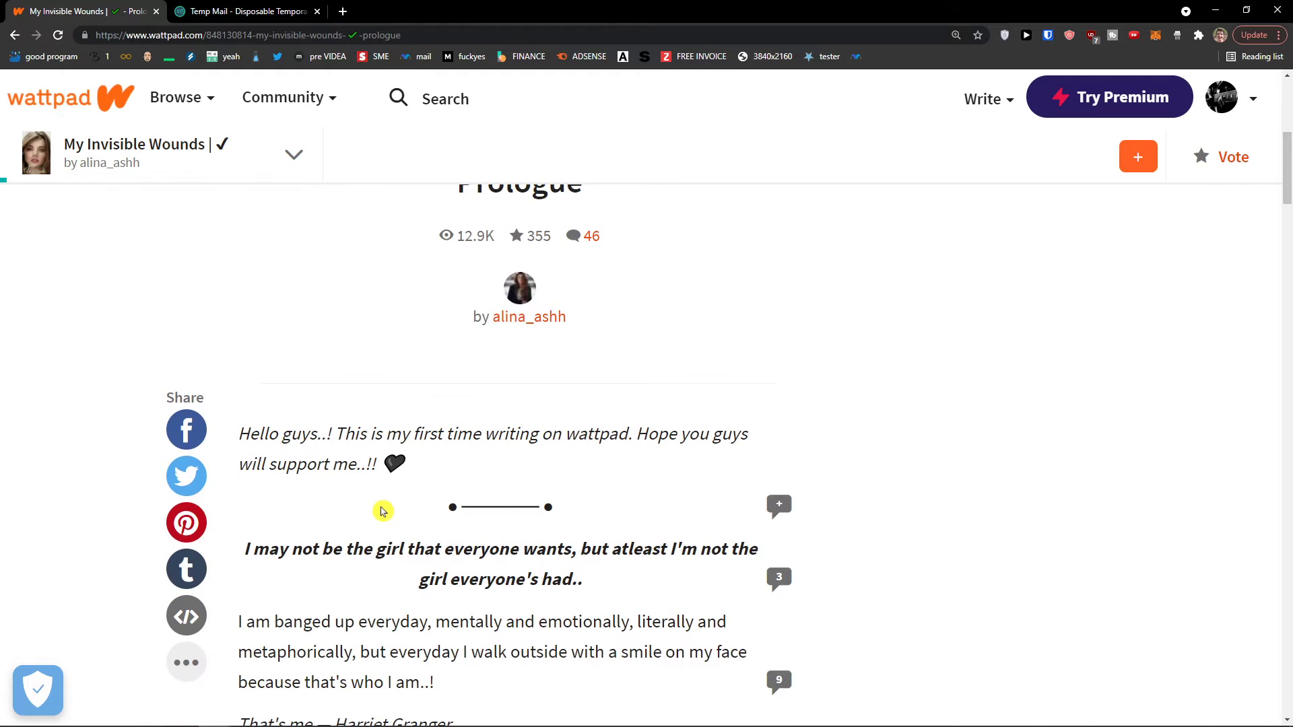
pyautogui.scroll(4, 369, 498)
pyautogui.scroll(4, 371, 492)
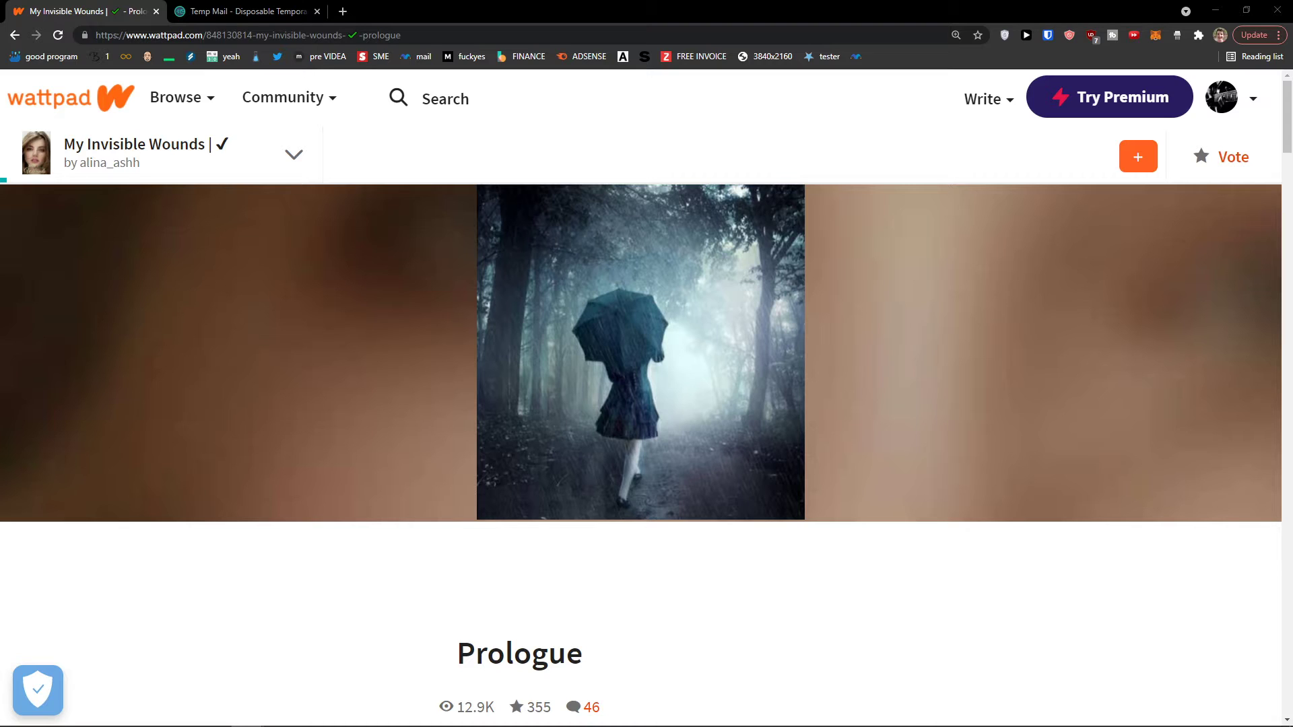
# Create a new story from the Write menu
pyautogui.click(982, 113)
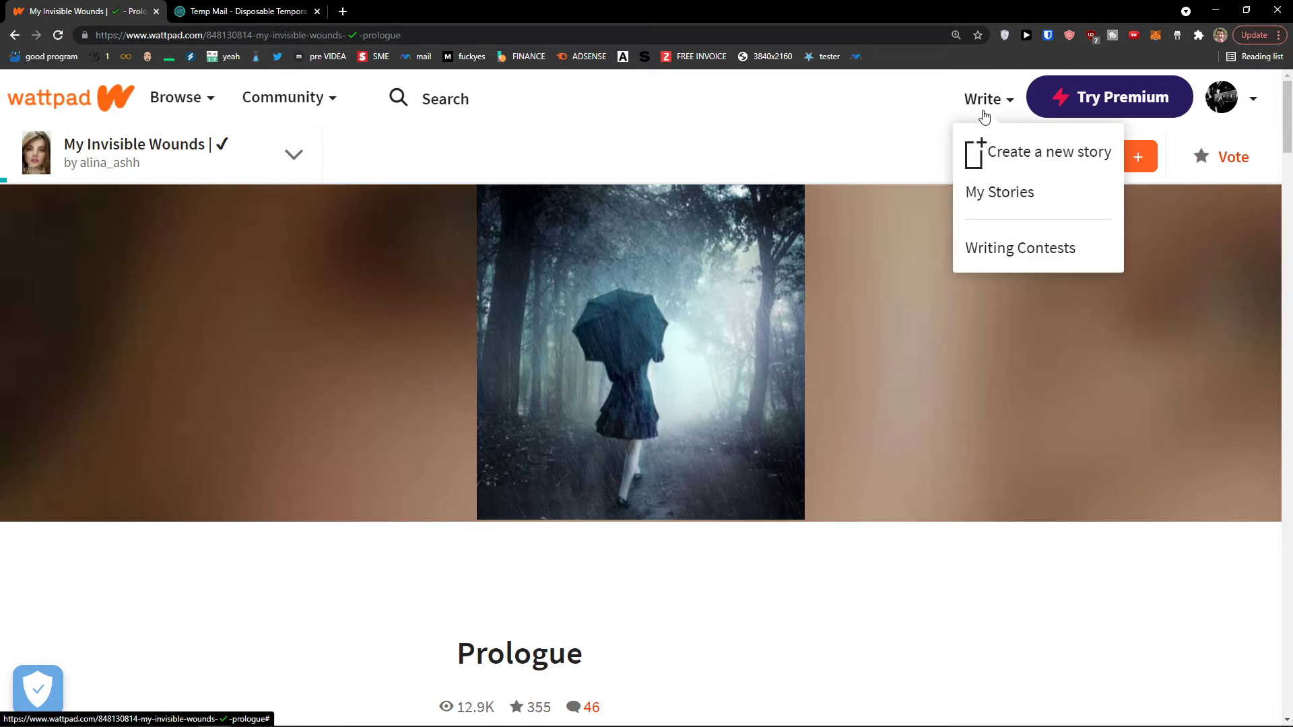
pyautogui.click(1022, 156)
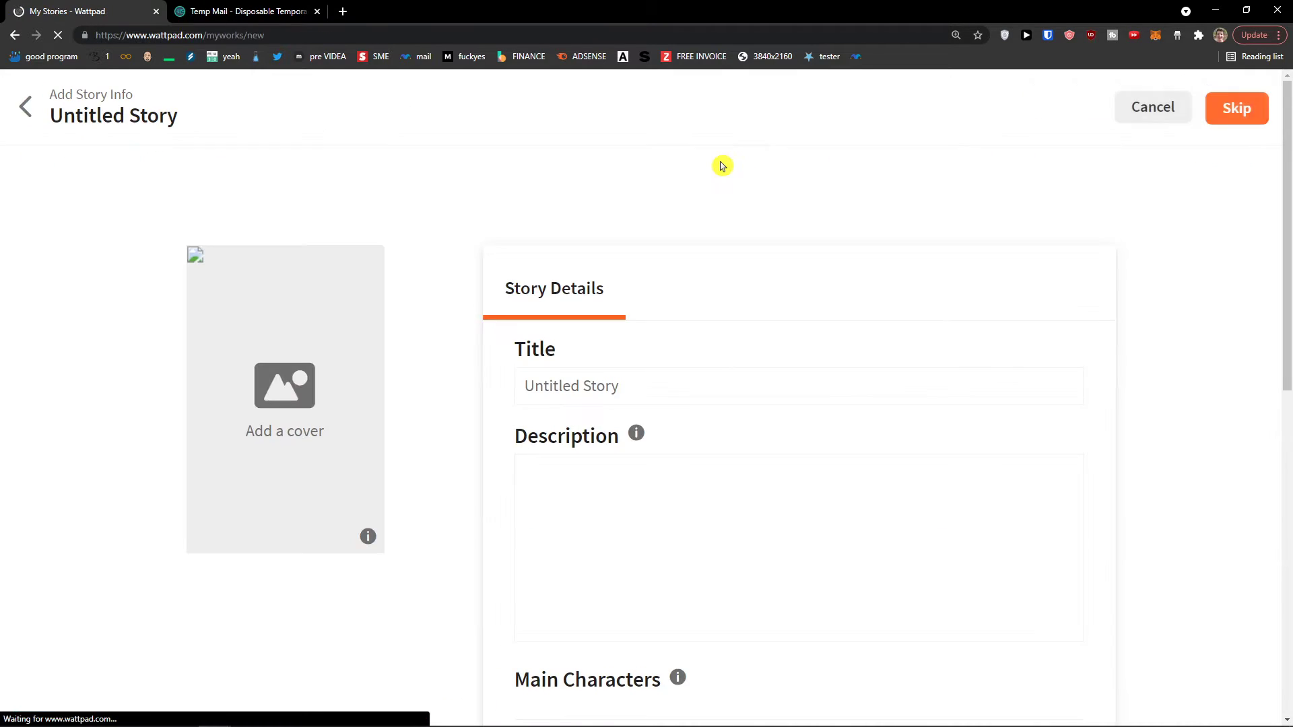
pyautogui.scroll(-1, 512, 243)
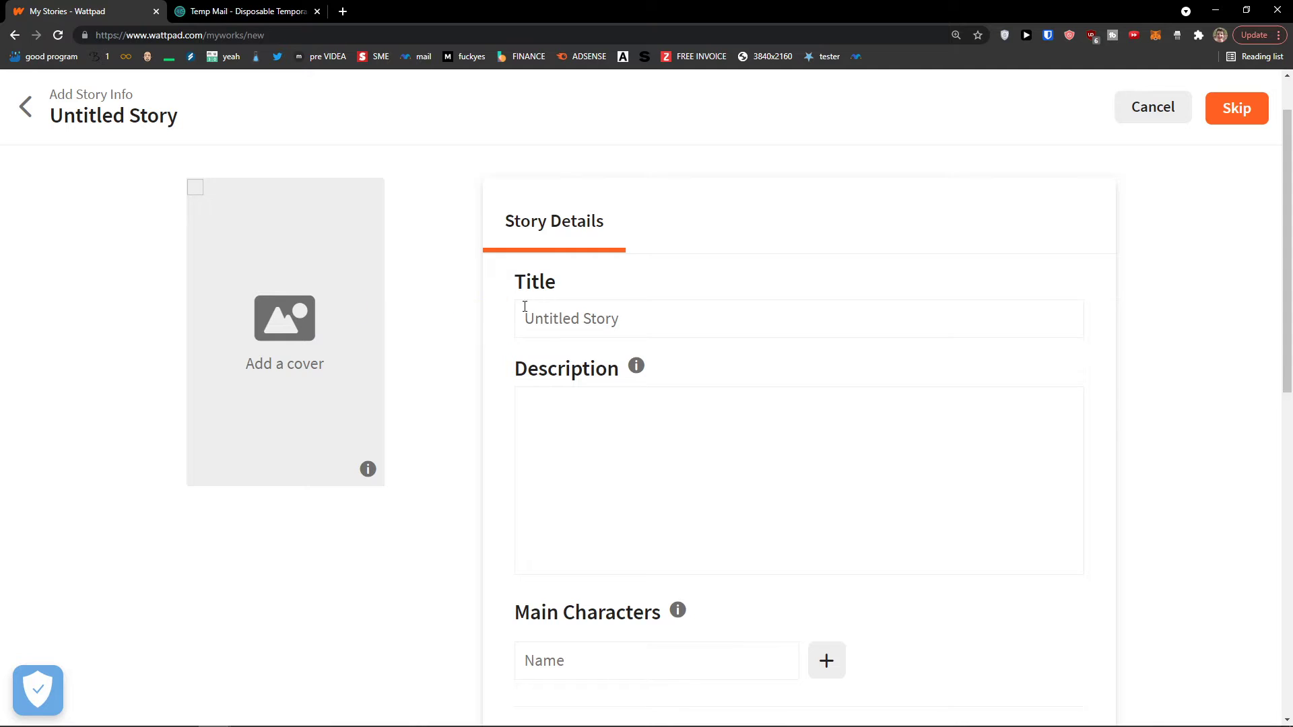
pyautogui.scroll(1, 328, 347)
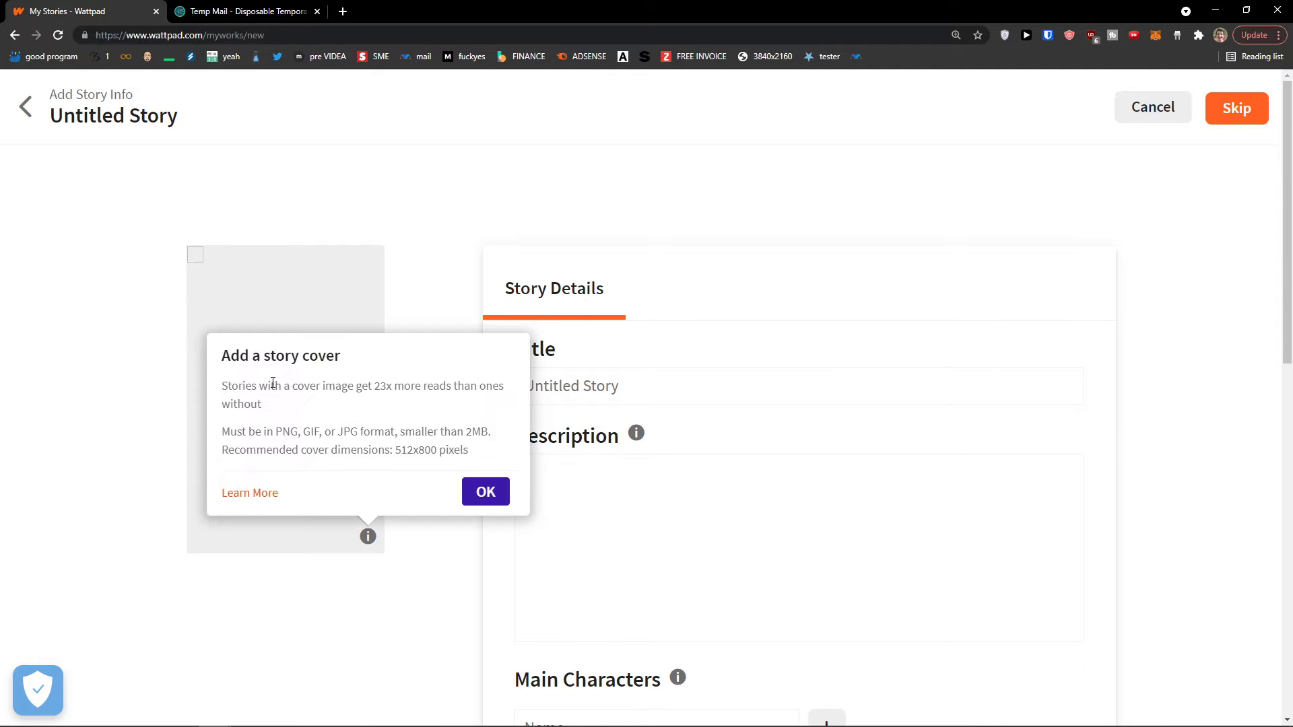
# Upload the Baby Yoda image from the computer as the story cover
pyautogui.click(484, 491)
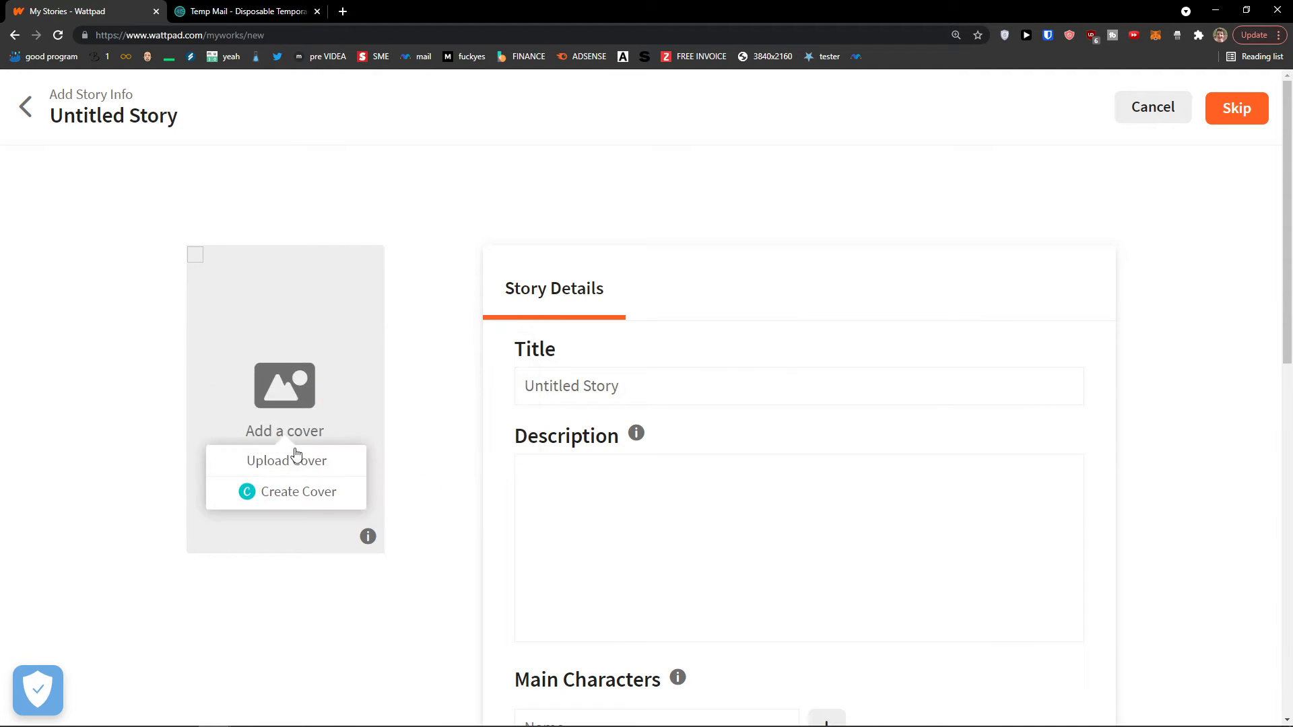
pyautogui.click(292, 459)
pyautogui.scroll(-1, 293, 178)
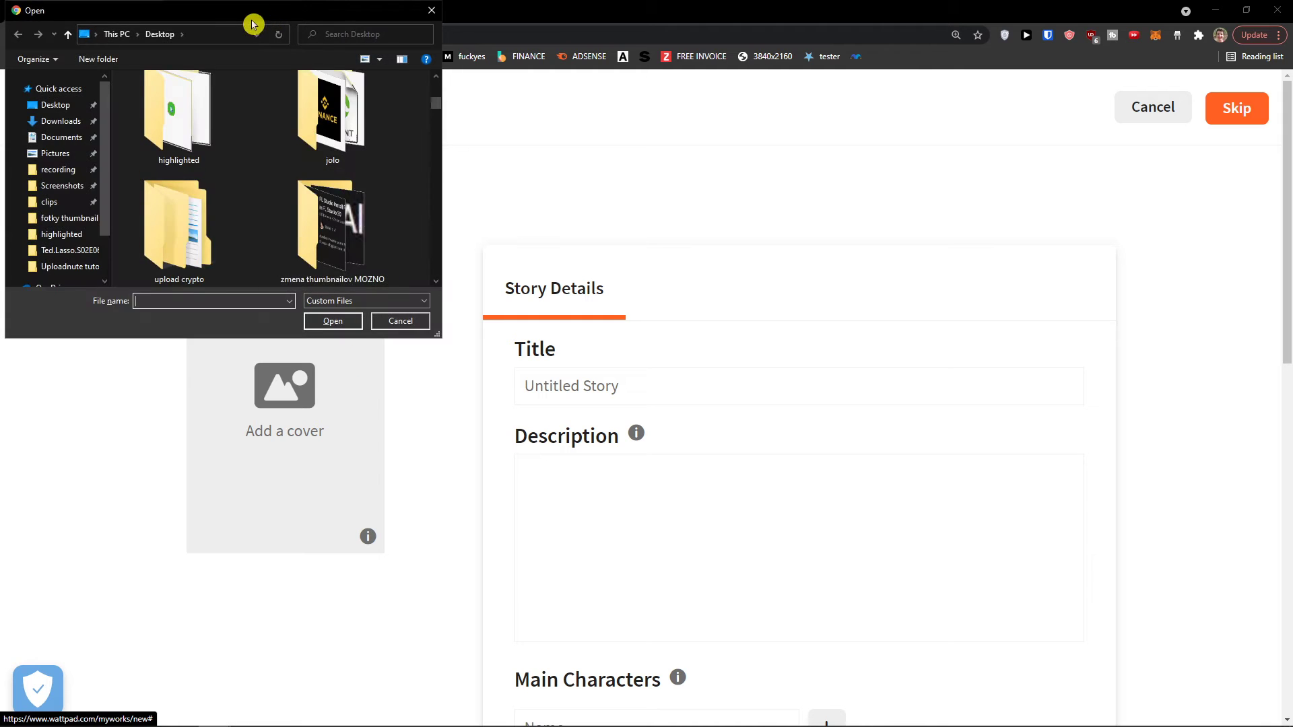
pyautogui.moveTo(254, 23); pyautogui.dragTo(0, 27)
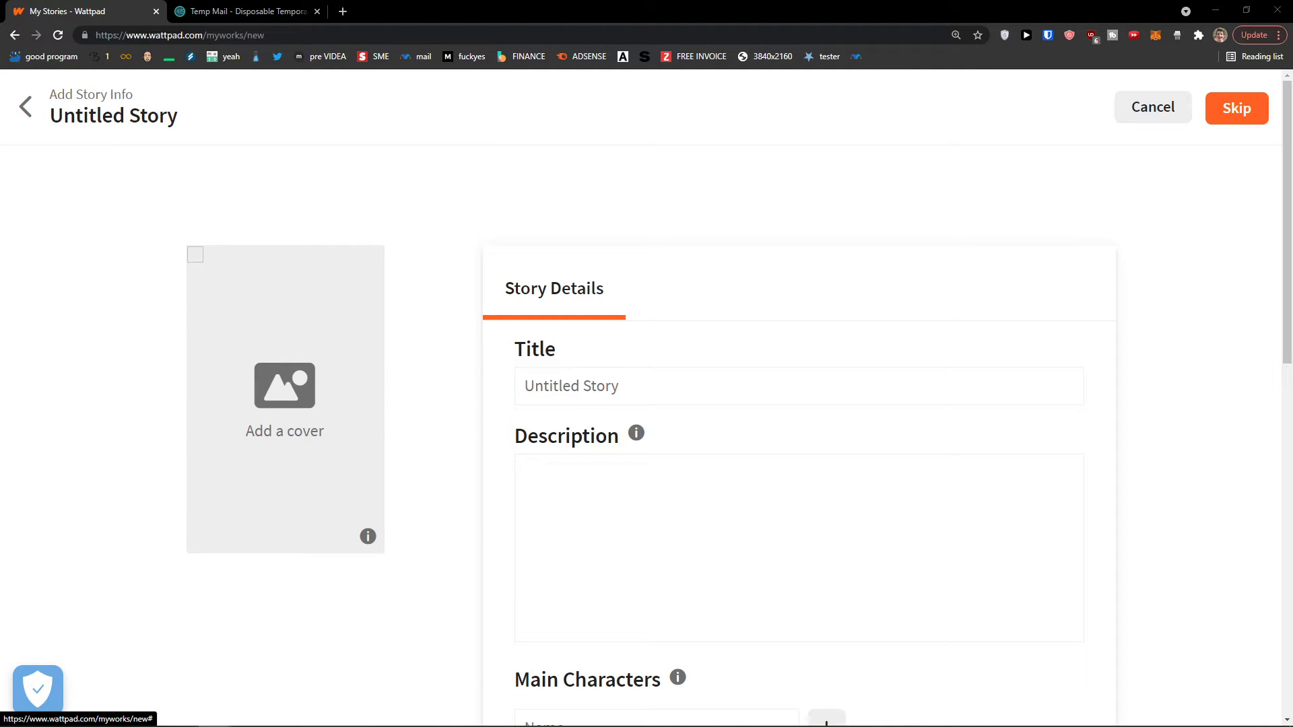
pyautogui.click(524, 390)
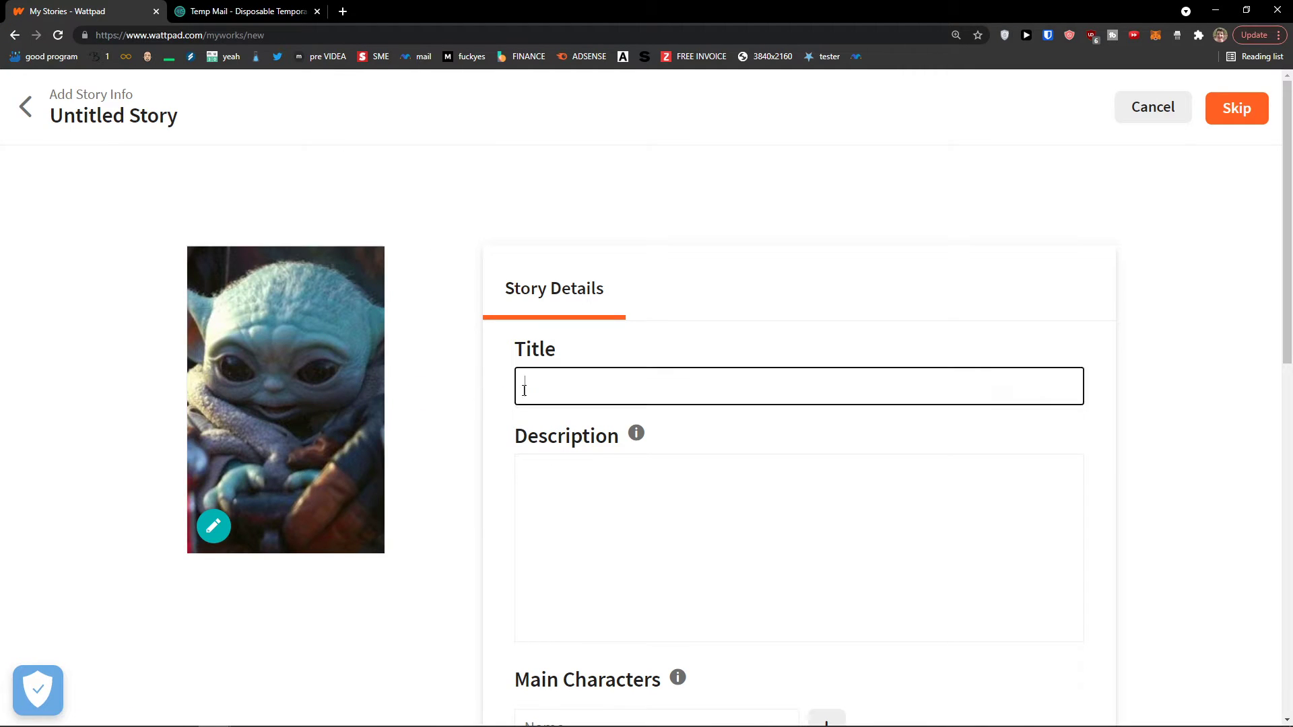
# Title the story 'Baby Yoda and His advantures' and describe it as yoda traveling across the universe
pyautogui.scroll(-6, 462, 407)
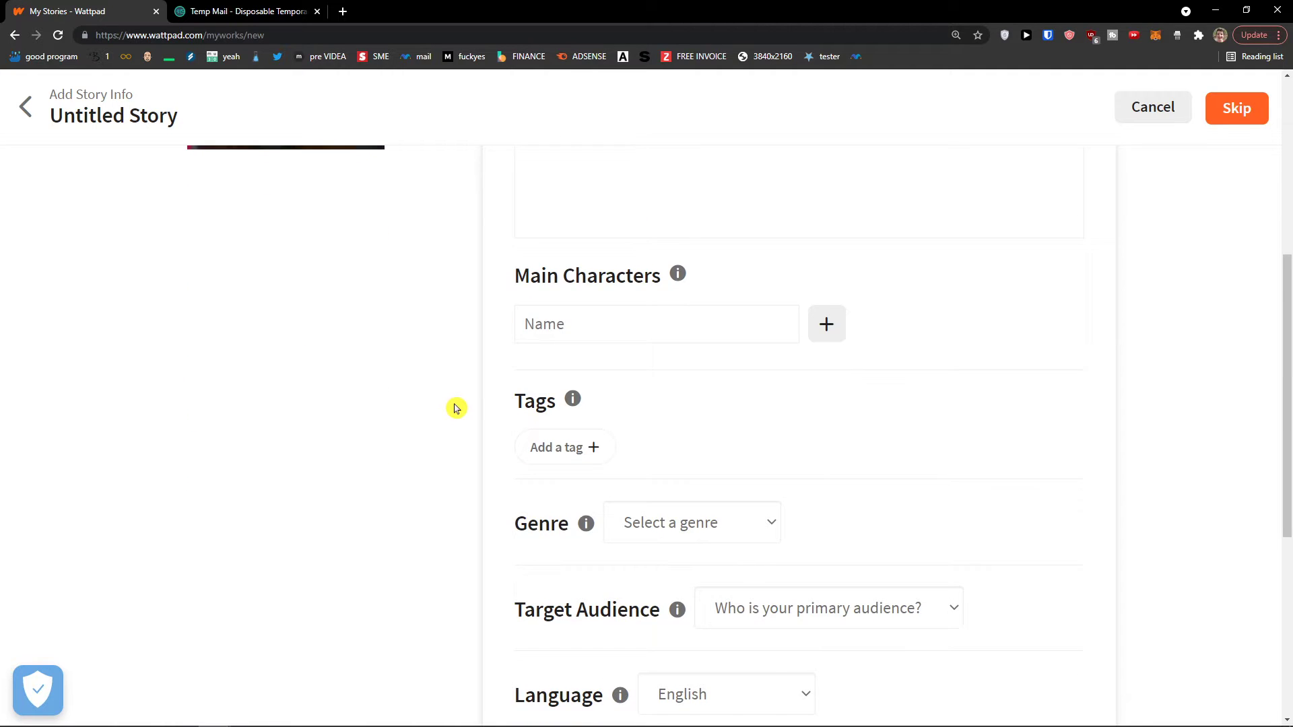
pyautogui.scroll(6, 455, 408)
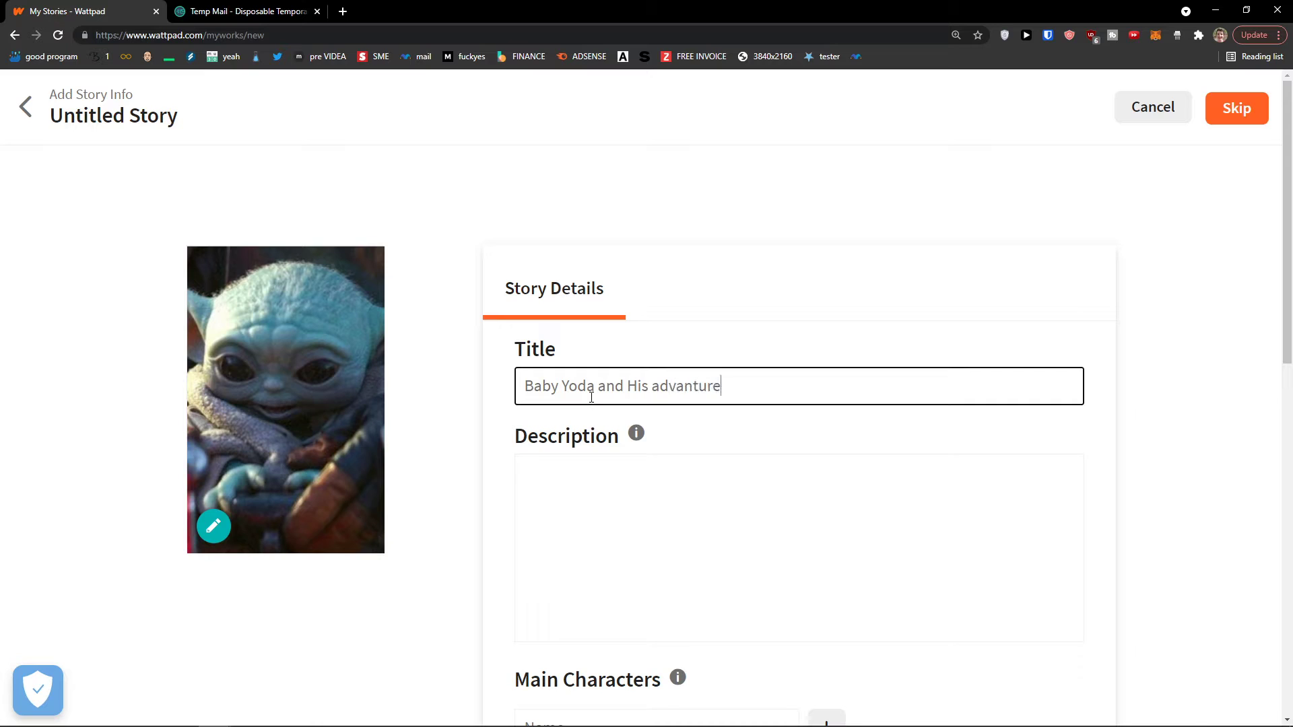
pyautogui.press('Tab')
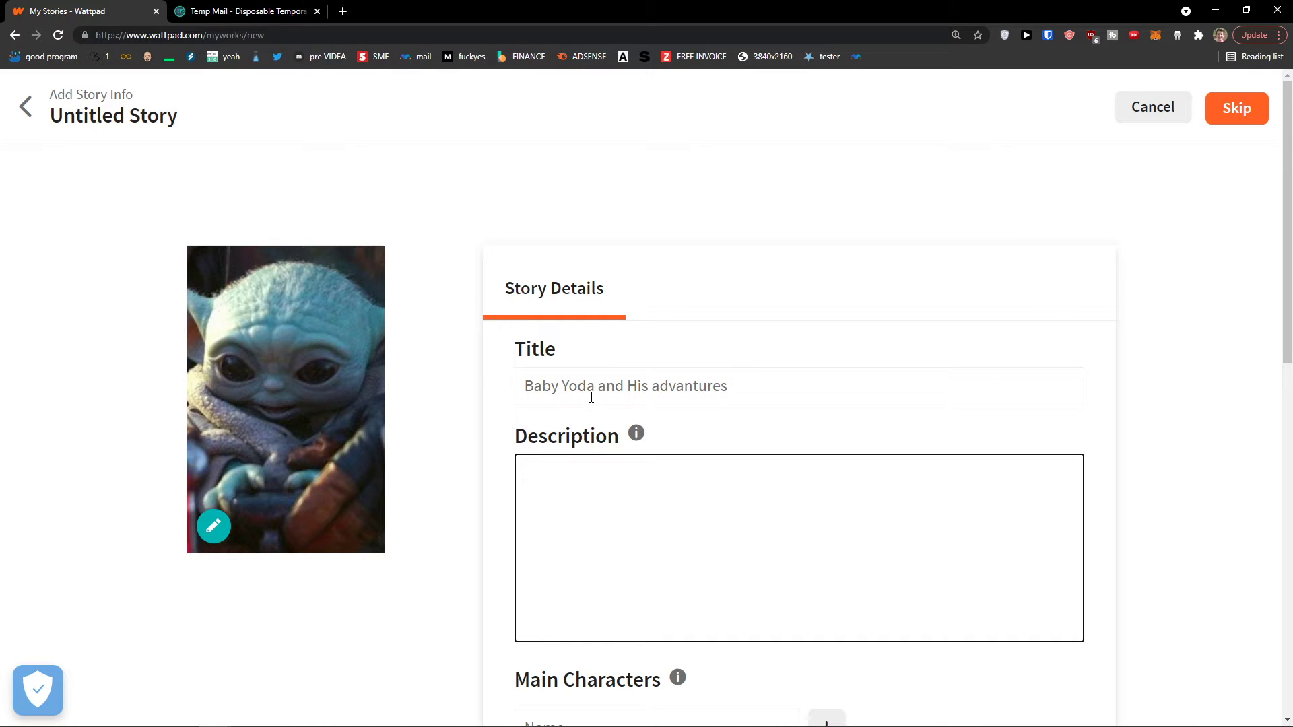
pyautogui.write('This story is about yoda t')
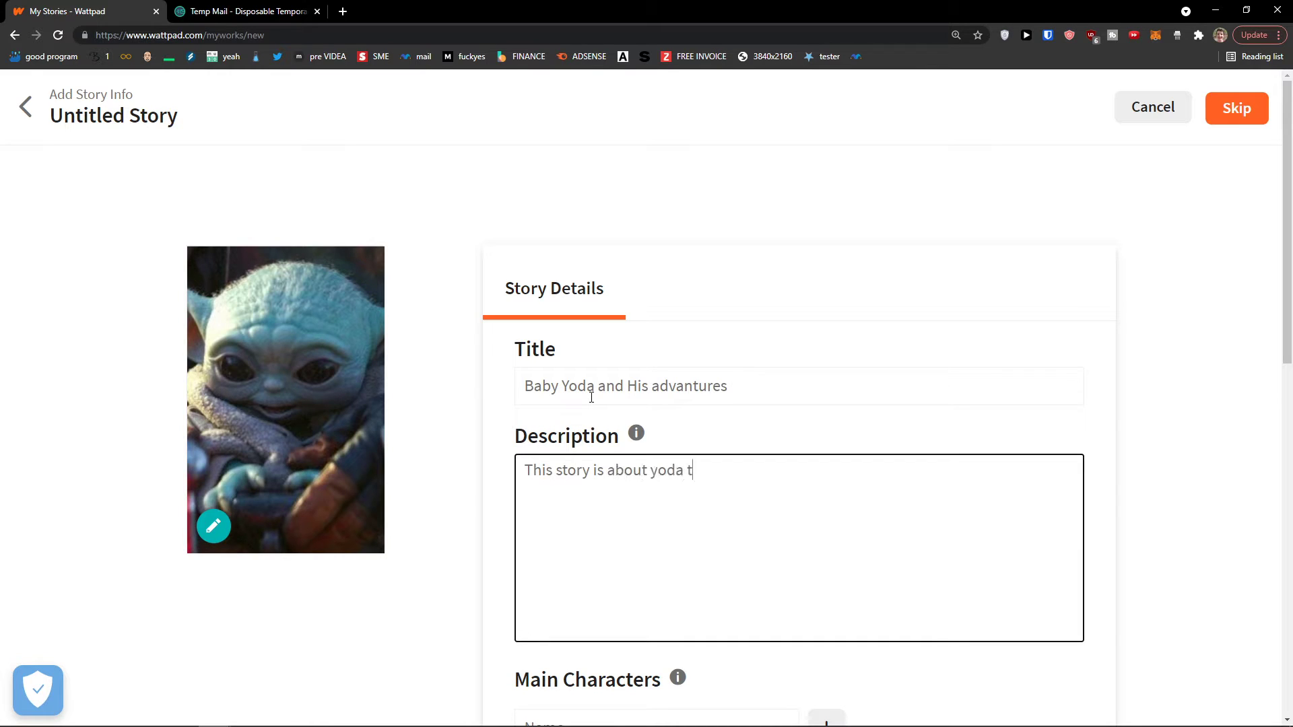
pyautogui.write('raveling across th')
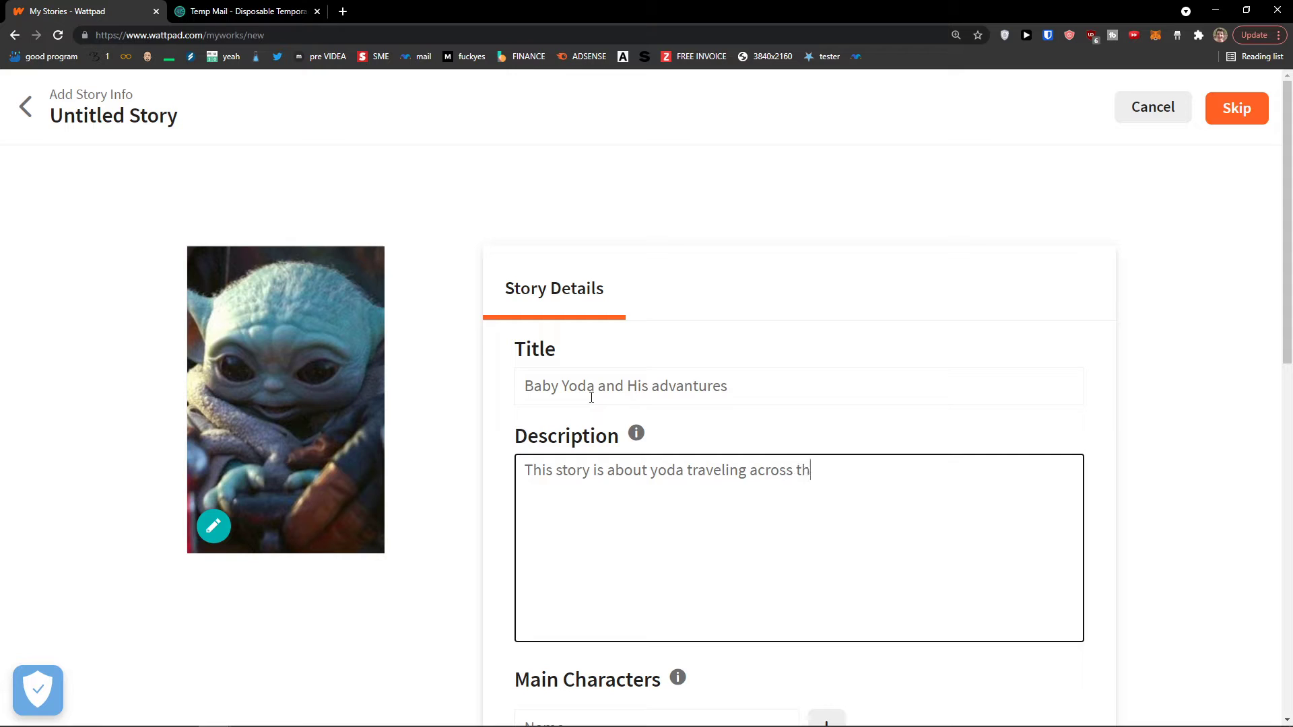
pyautogui.write('e unive')
# Read and close the Description tip, then copy the Wattpad URL into a new tab
pyautogui.click(641, 433)
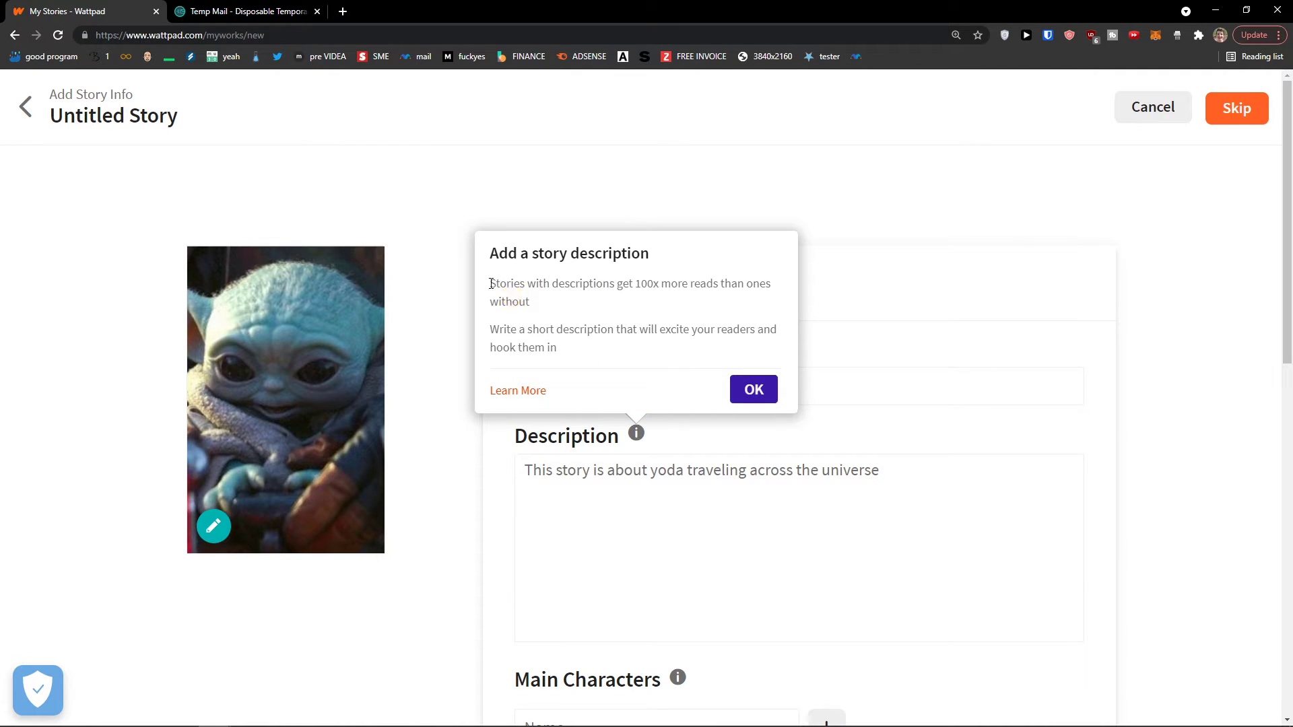
pyautogui.moveTo(490, 283); pyautogui.dragTo(583, 299)
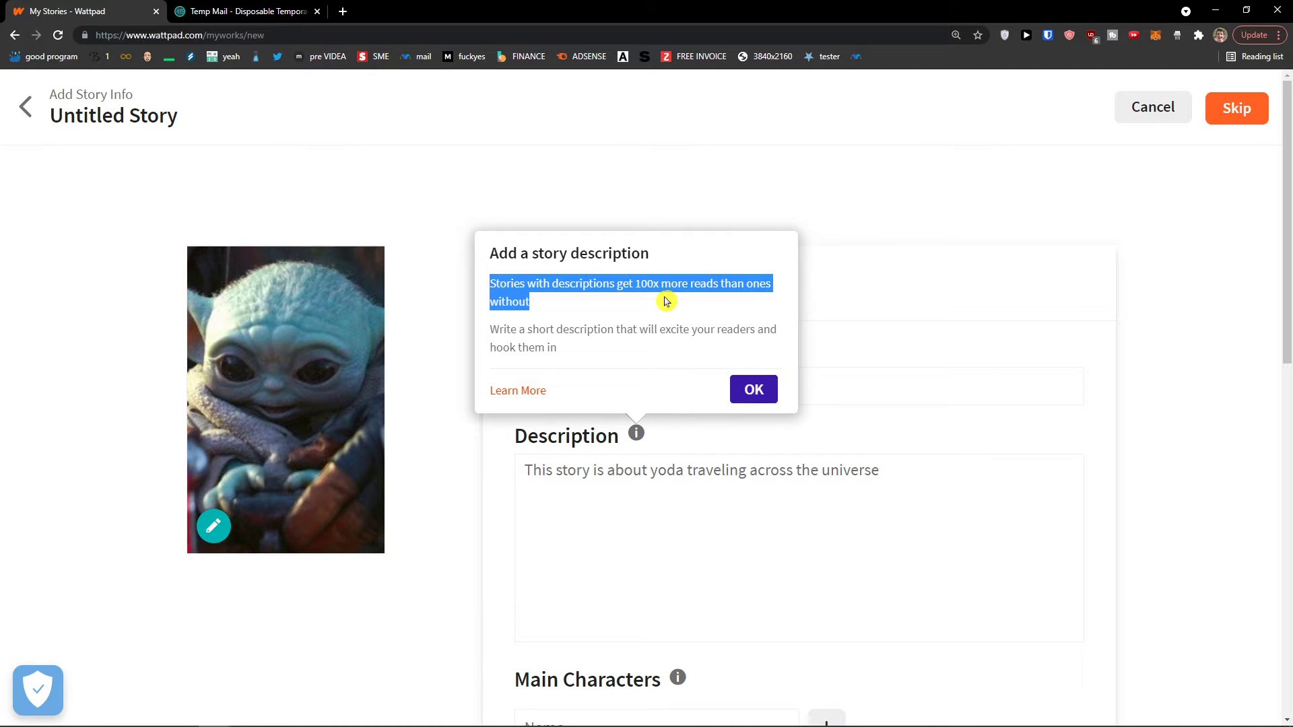
pyautogui.moveTo(666, 301); pyautogui.dragTo(625, 351)
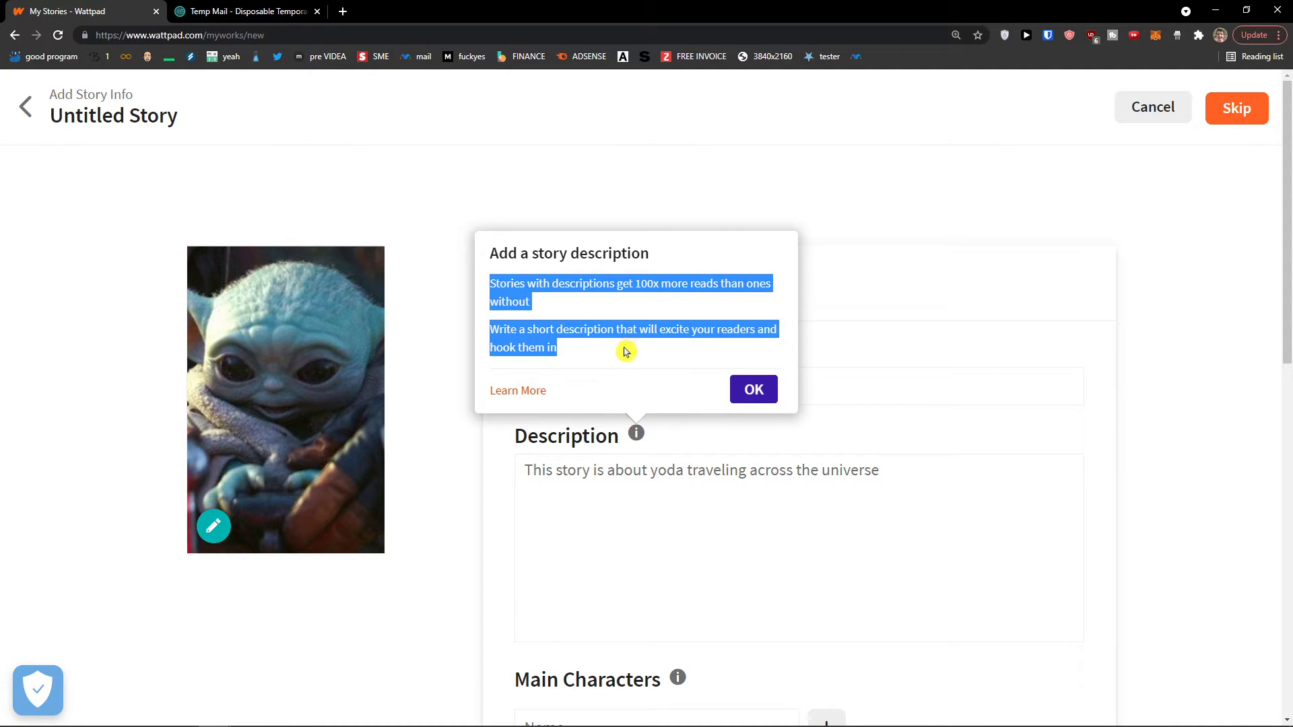
pyautogui.click(744, 394)
pyautogui.click(660, 486)
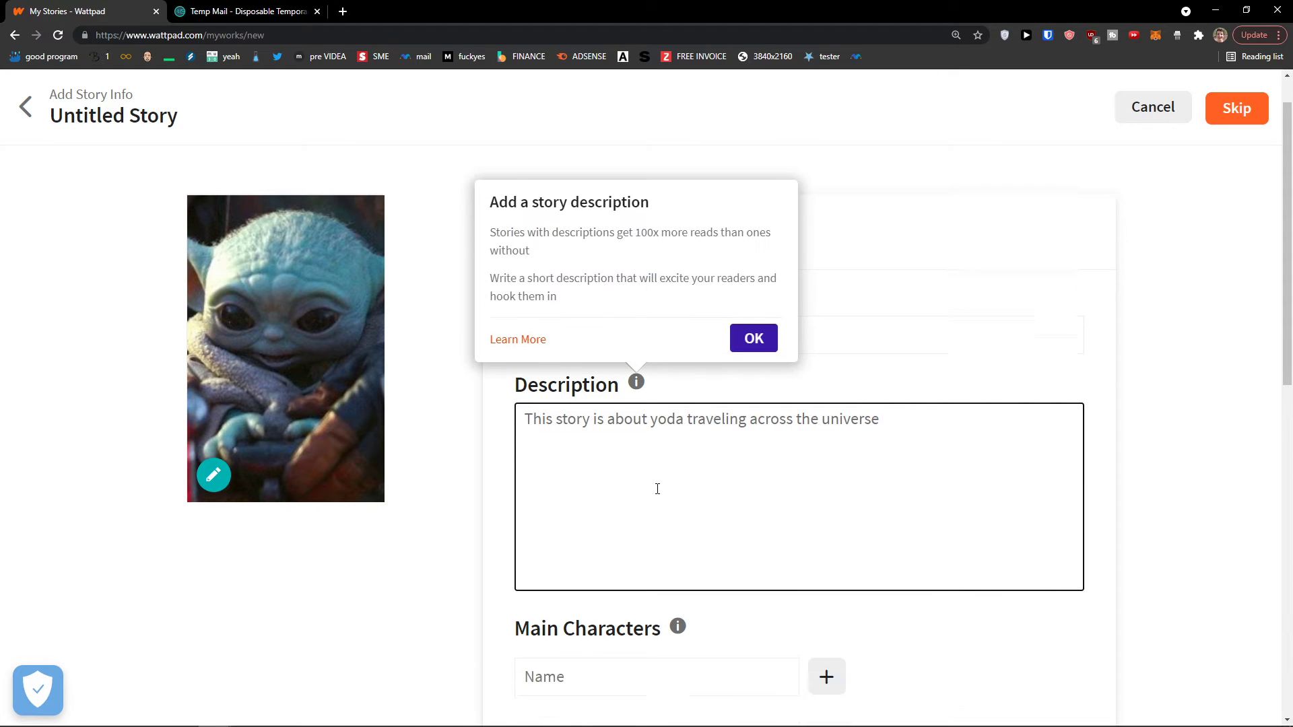
pyautogui.moveTo(96, 35); pyautogui.dragTo(203, 35)
pyautogui.hotkey('ctrl', 'c')
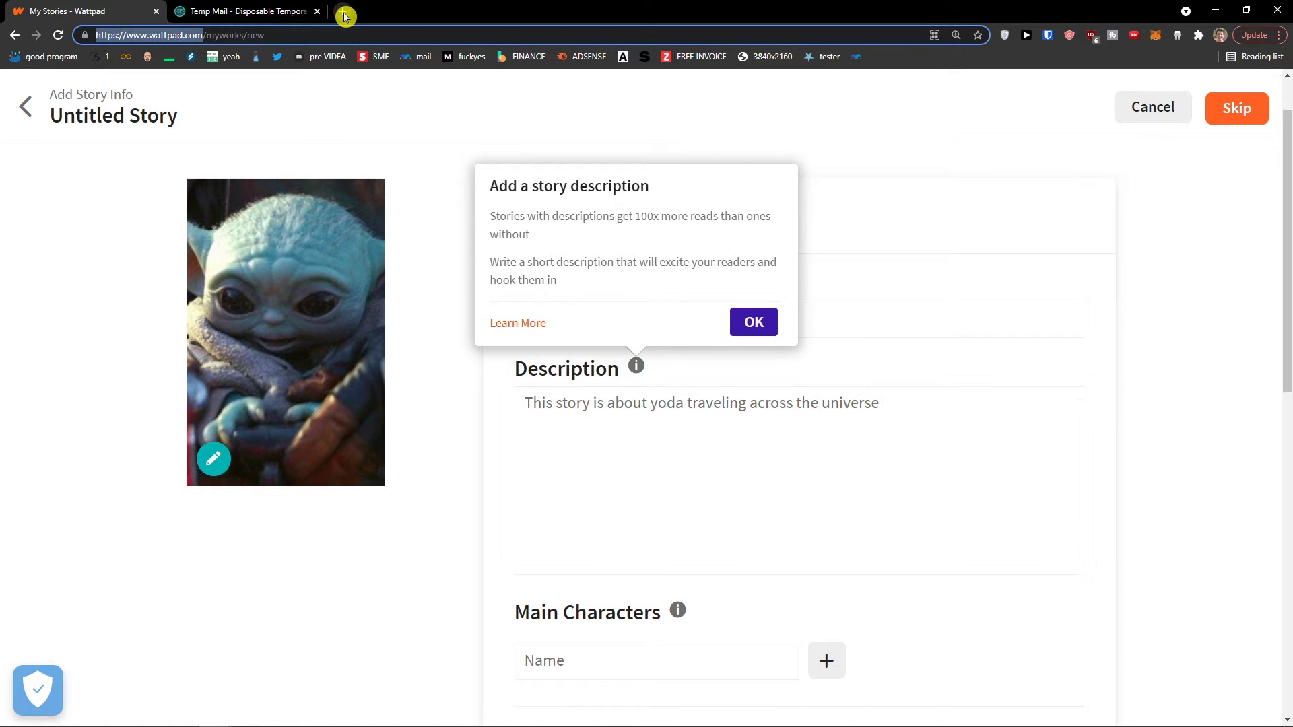
pyautogui.click(344, 15)
# Load wattpad.com in the second tab and open the Non-Fiction stories listing
pyautogui.hotkey('ctrl', 'v')
pyautogui.press('Return')
pyautogui.moveTo(340, 12); pyautogui.dragTo(219, 11)
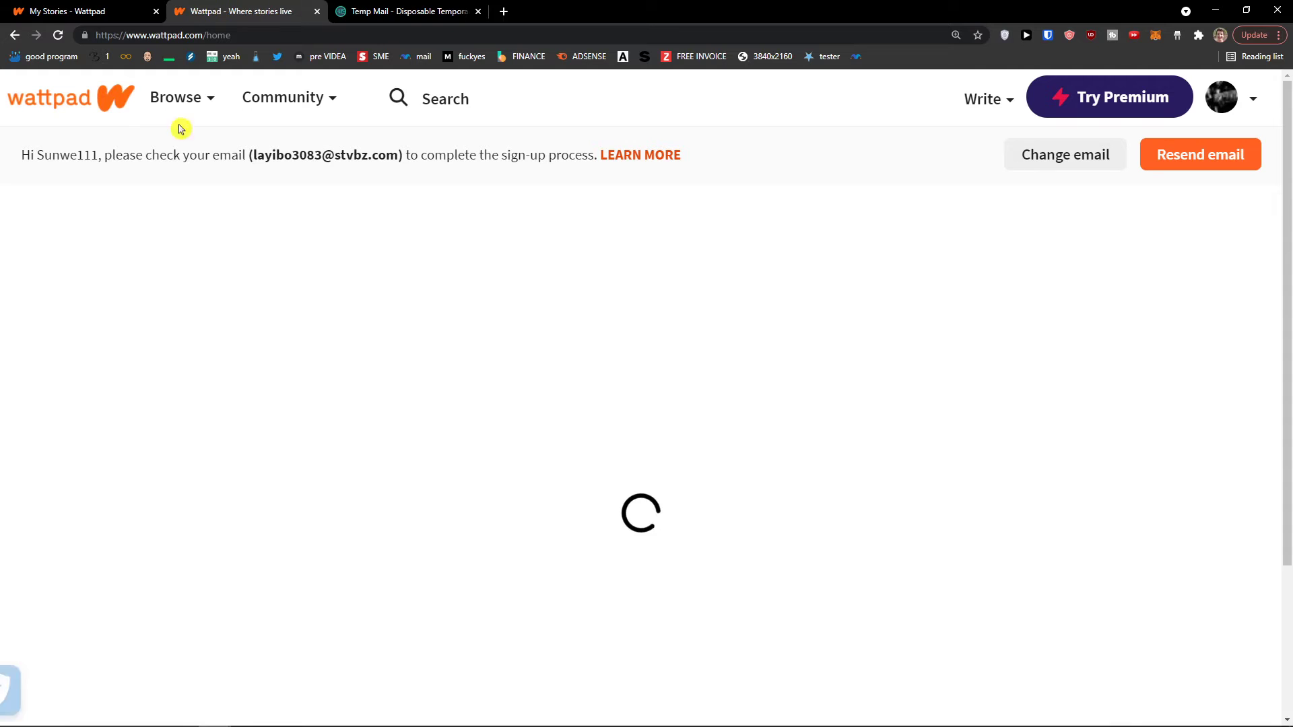
pyautogui.click(185, 98)
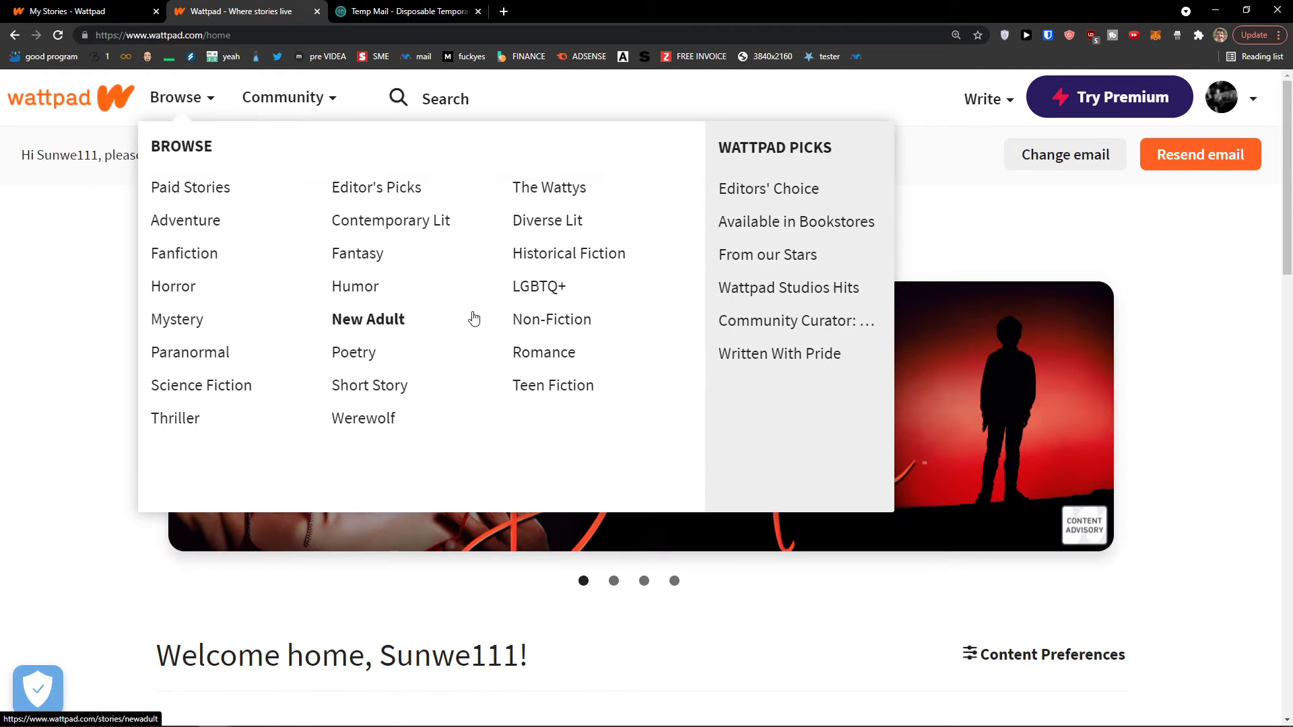
pyautogui.click(540, 325)
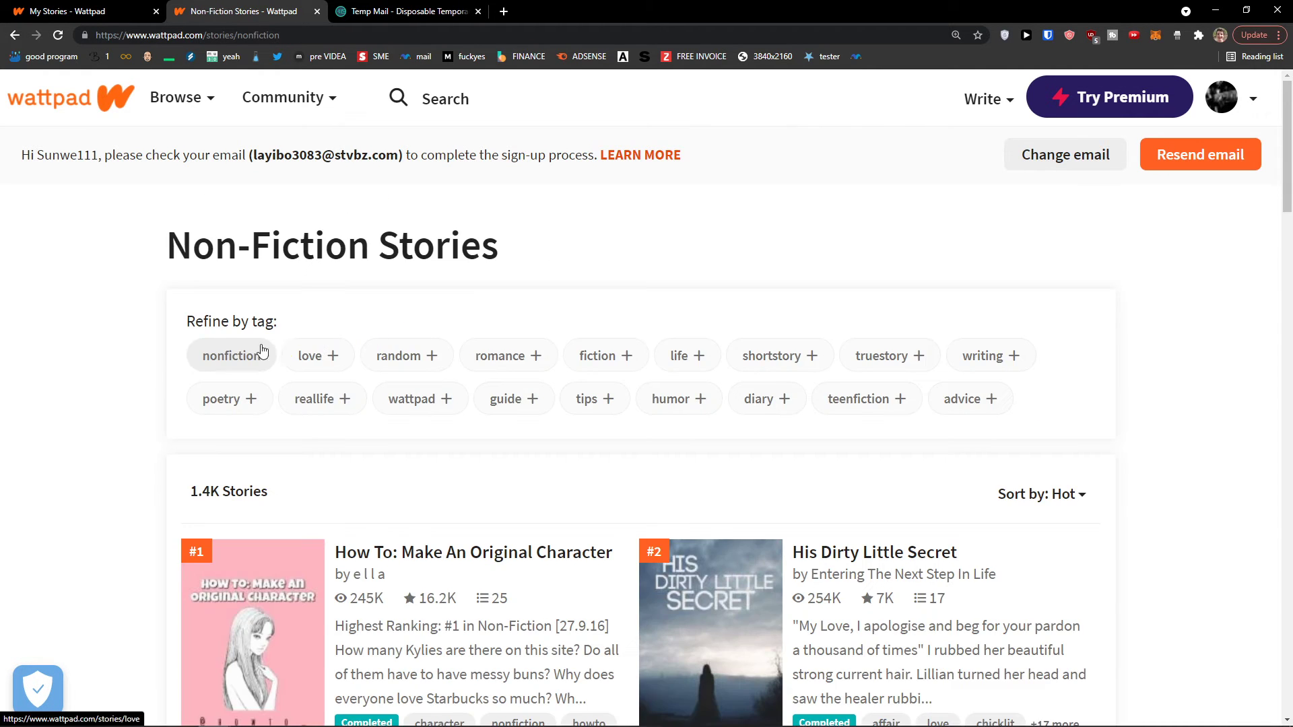
# Skim the top Non-Fiction story's blurb, then return to the story-info form and dismiss the tip
pyautogui.scroll(-4, 262, 351)
pyautogui.moveTo(335, 378); pyautogui.dragTo(601, 435)
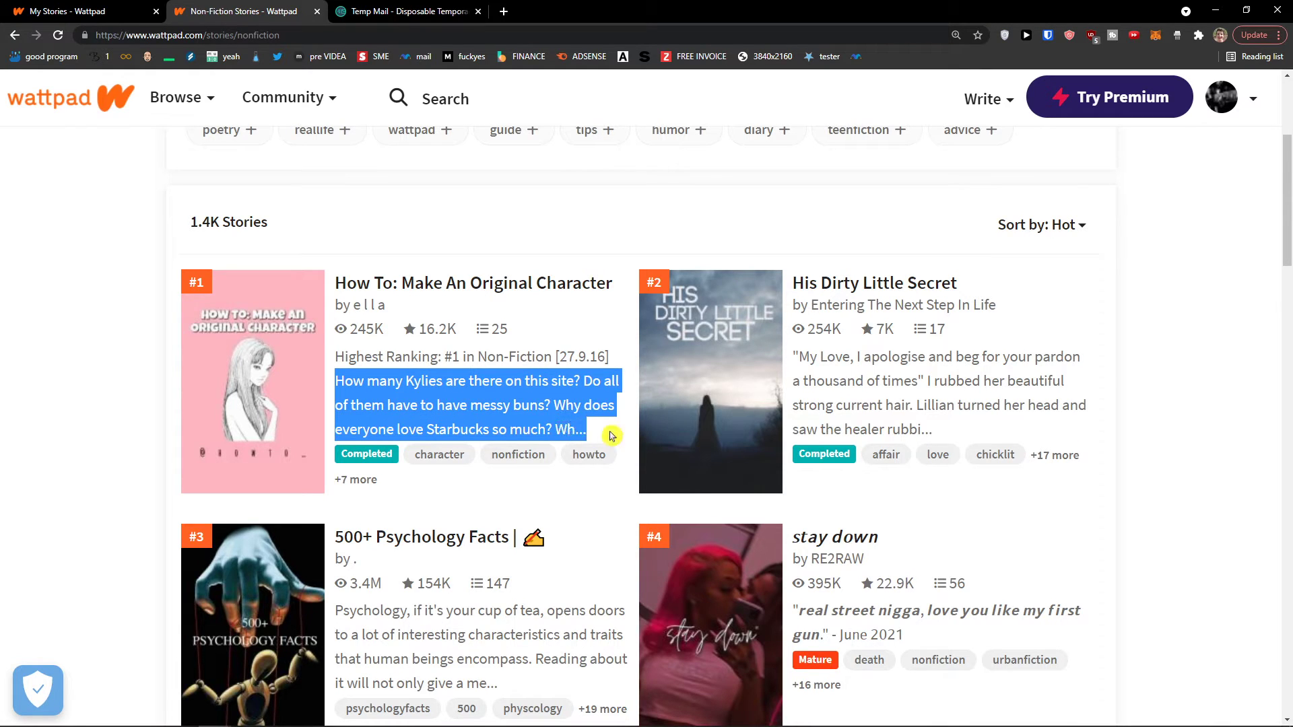
pyautogui.click(548, 398)
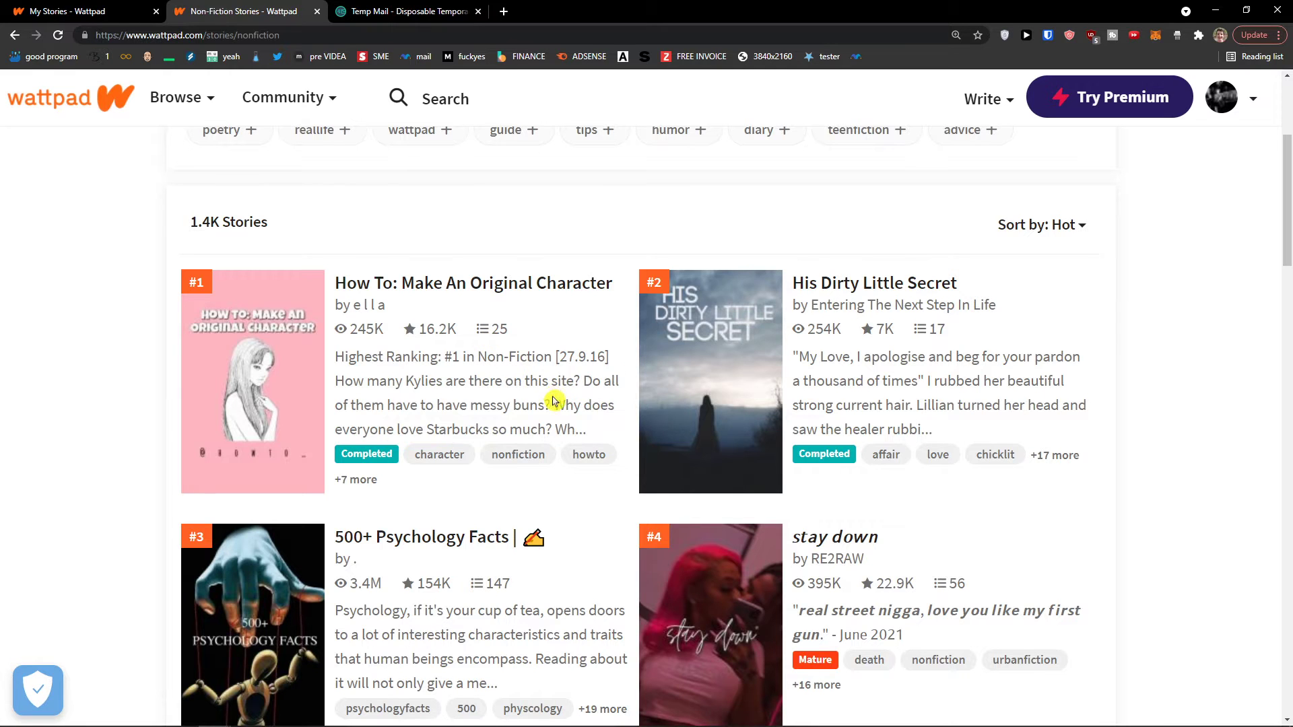
pyautogui.click(108, 11)
pyautogui.click(550, 363)
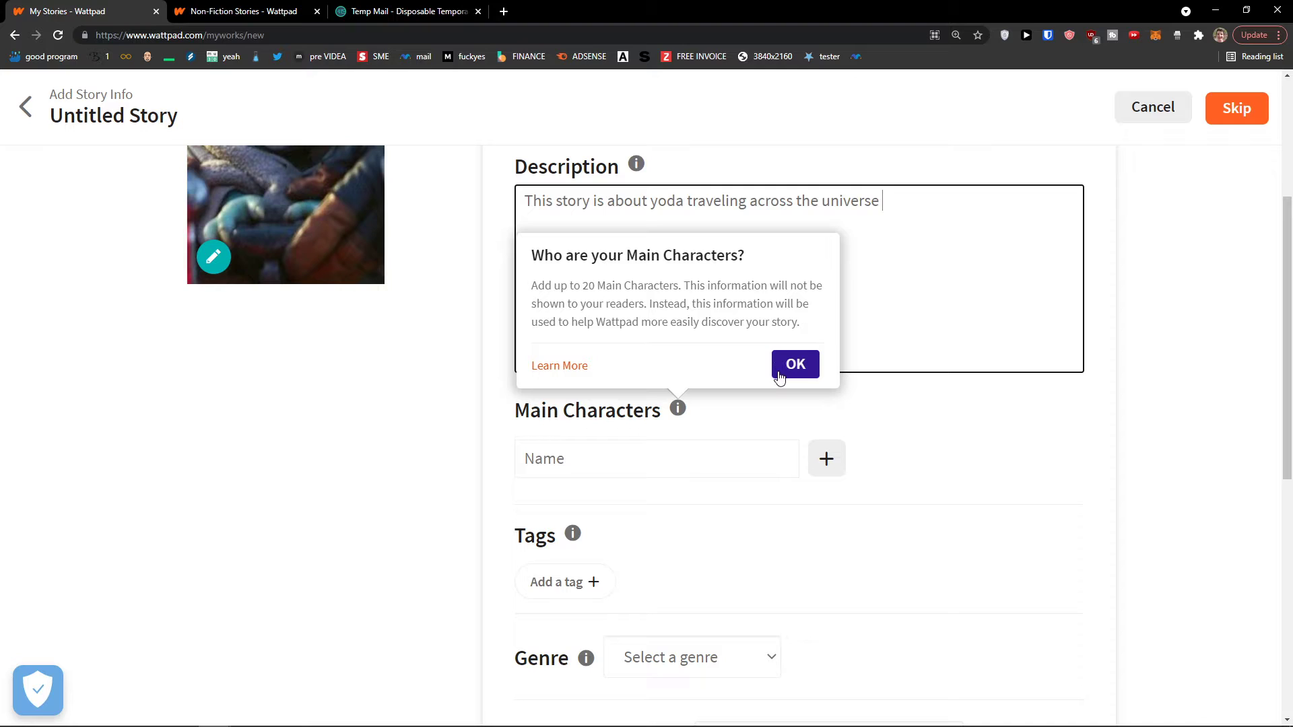
# Add Baby yoda and Mandalorian as the story's main characters
pyautogui.click(779, 377)
pyautogui.click(655, 470)
pyautogui.write('Bas')
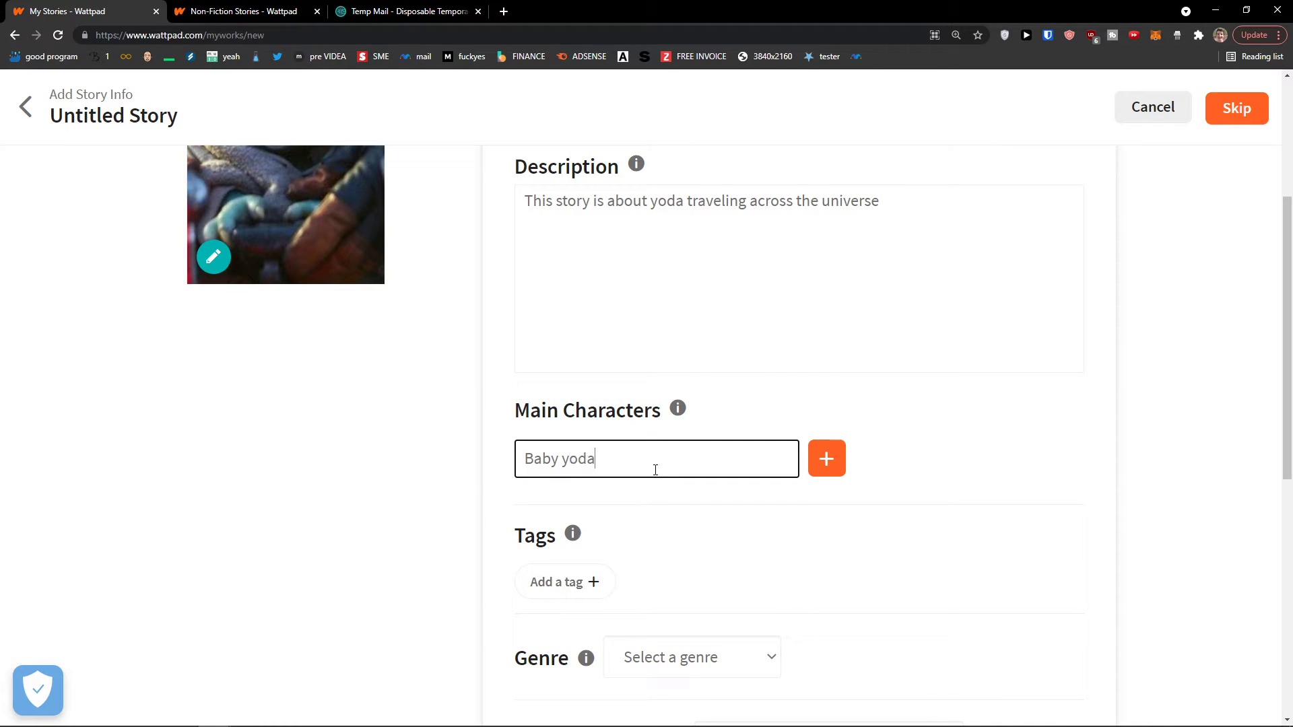
pyautogui.click(822, 471)
pyautogui.click(687, 520)
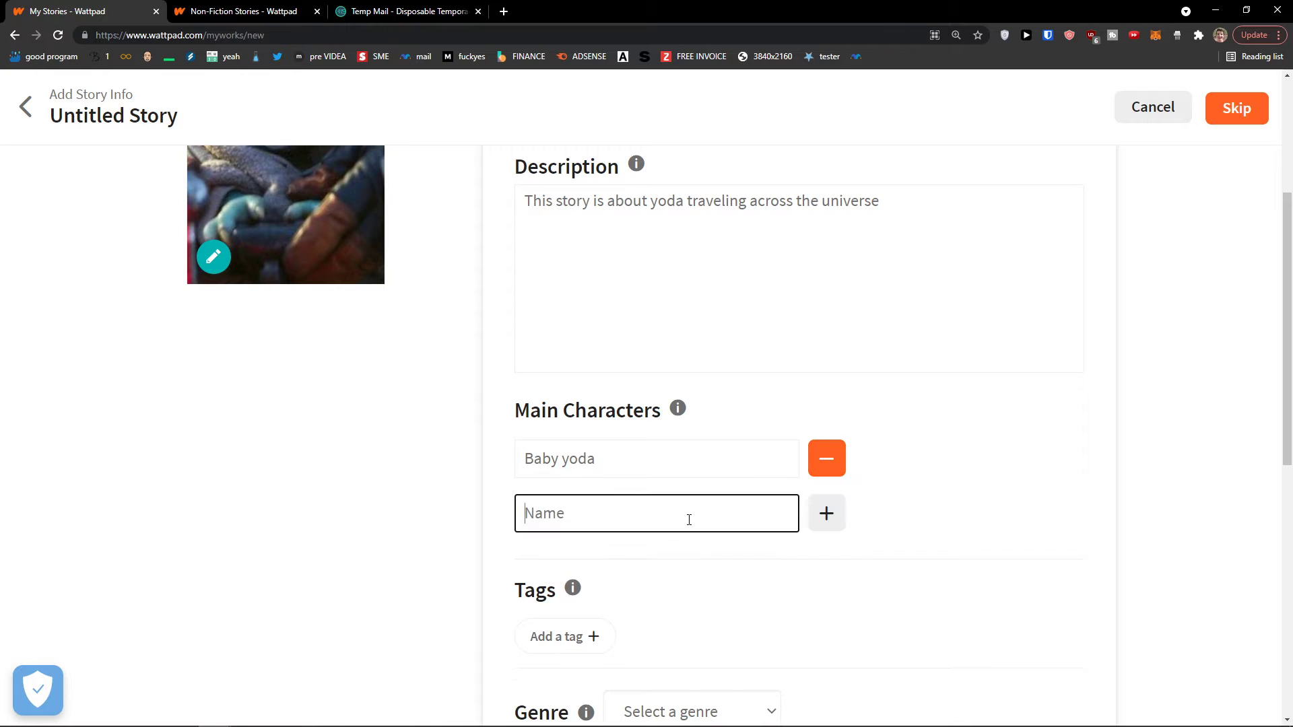
pyautogui.write('NM')
pyautogui.press('BackSpace')
pyautogui.press('BackSpace')
pyautogui.write('Mandalorian')
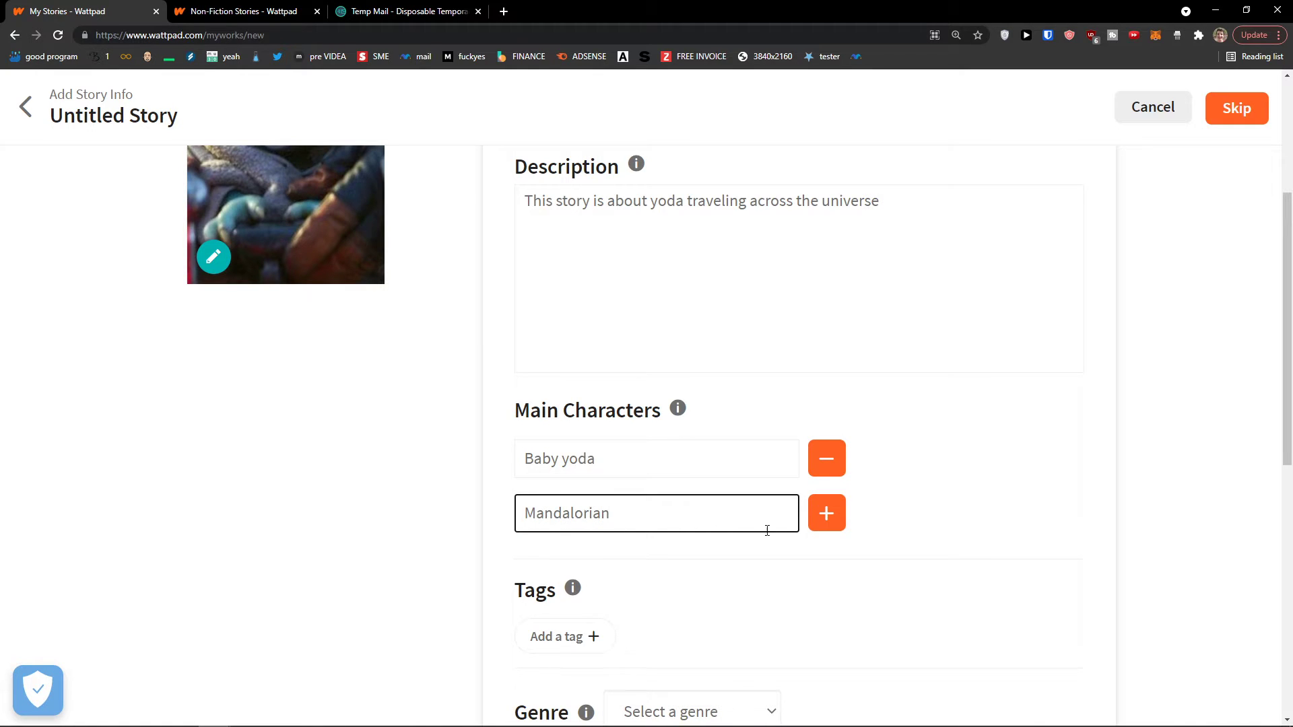
pyautogui.press('Return')
# Scroll down to the tags section and begin adding a tag
pyautogui.scroll(-2, 439, 482)
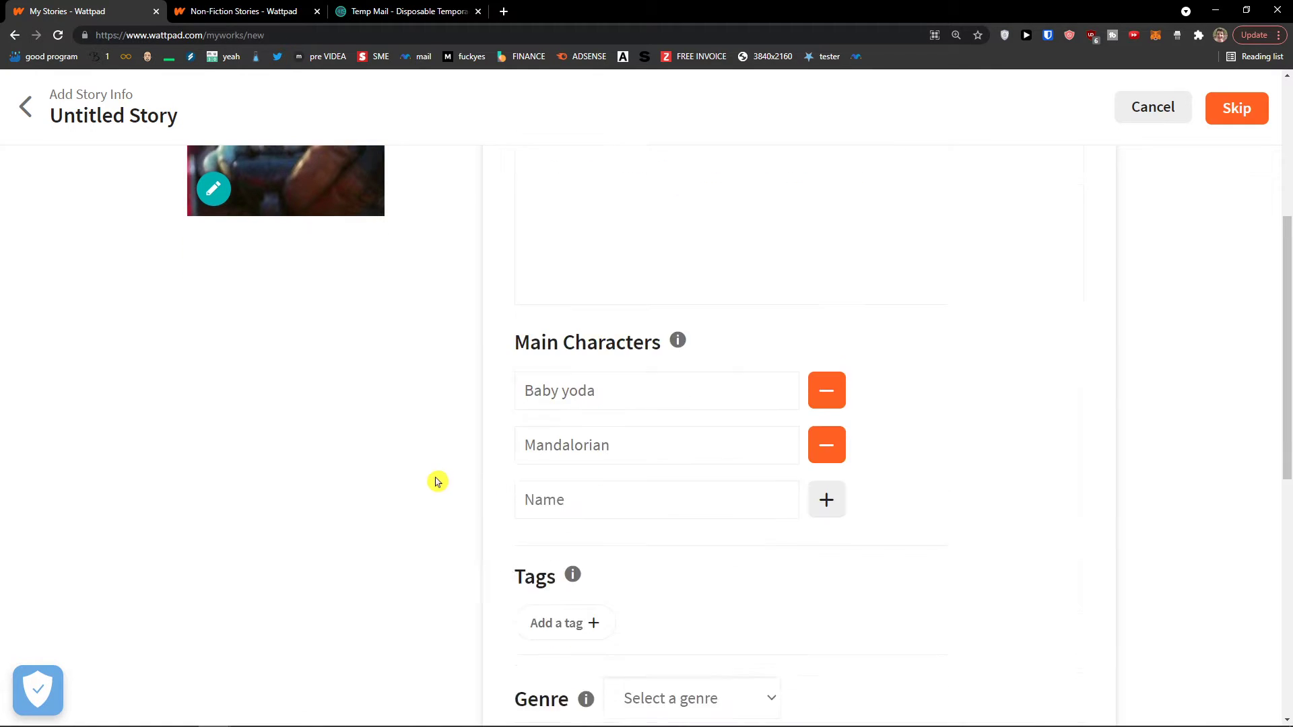
pyautogui.scroll(1, 585, 395)
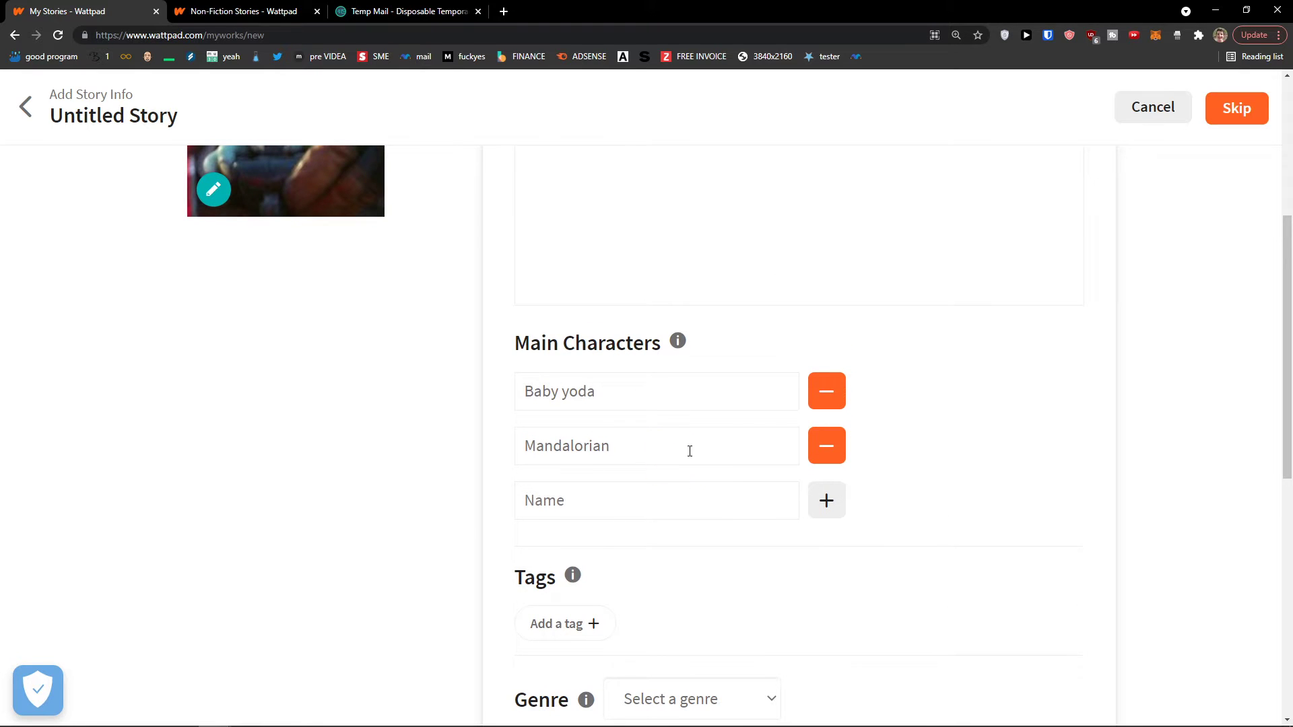
pyautogui.scroll(-1, 627, 434)
pyautogui.scroll(1, 664, 417)
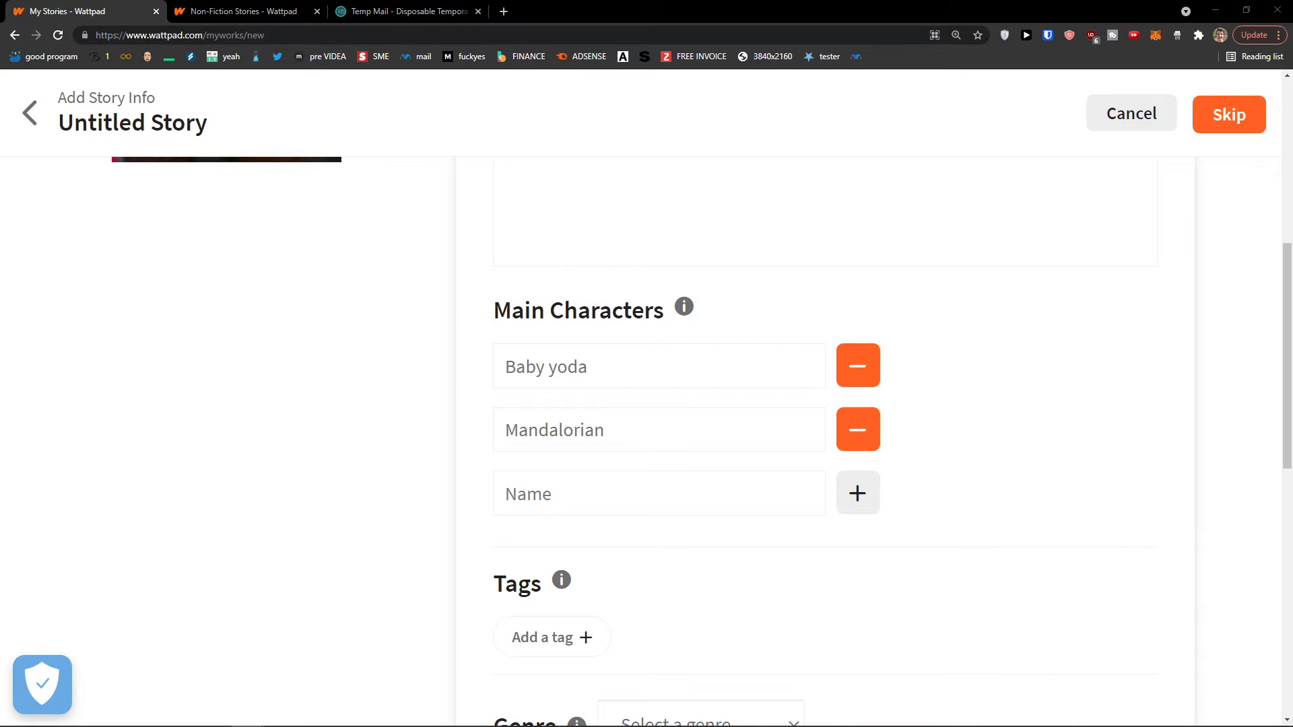
pyautogui.scroll(-2, 366, 510)
pyautogui.scroll(-1, 571, 443)
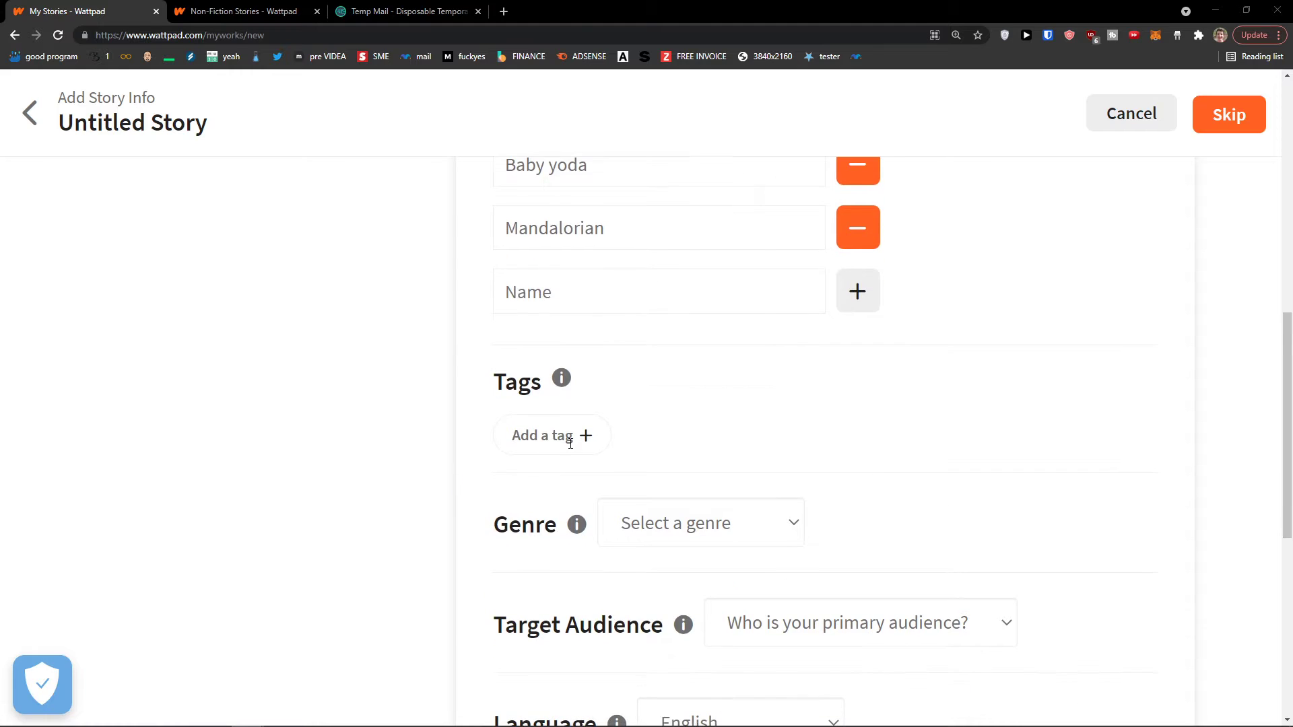
pyautogui.click(570, 444)
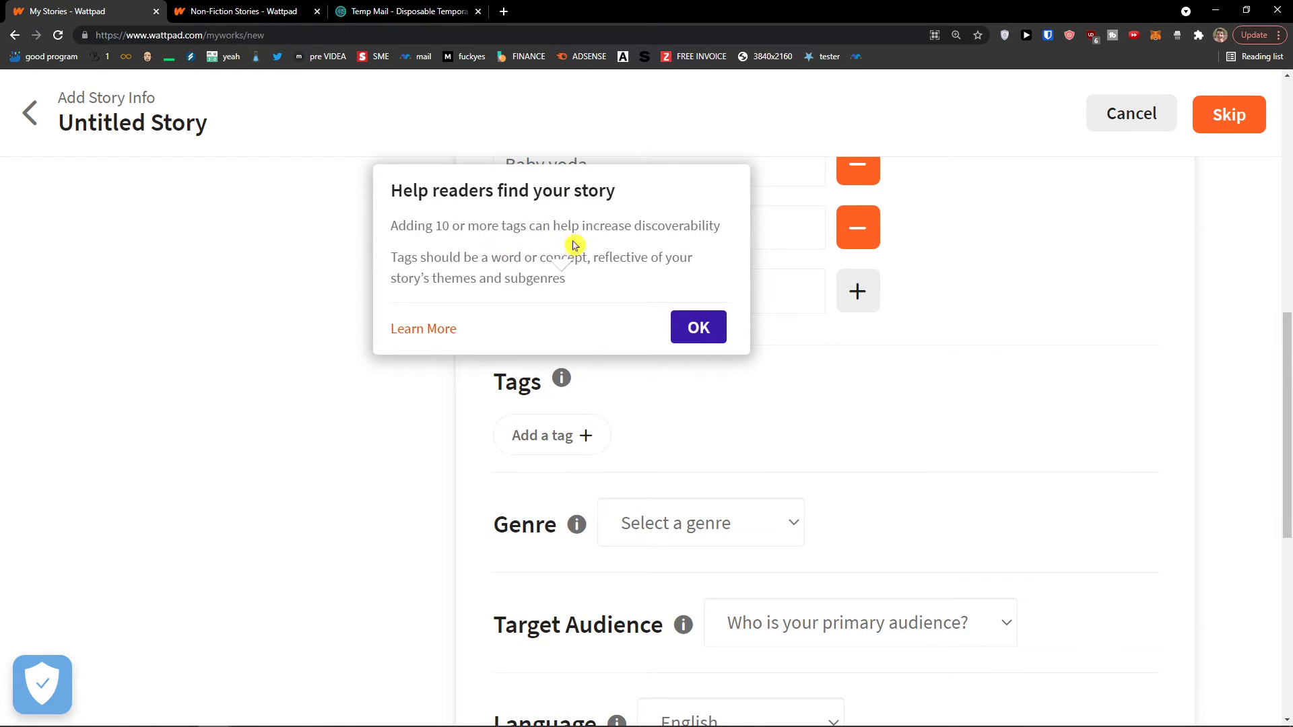
# Dismiss the tag and genre tips and add fanfiction as a story tag
pyautogui.click(693, 328)
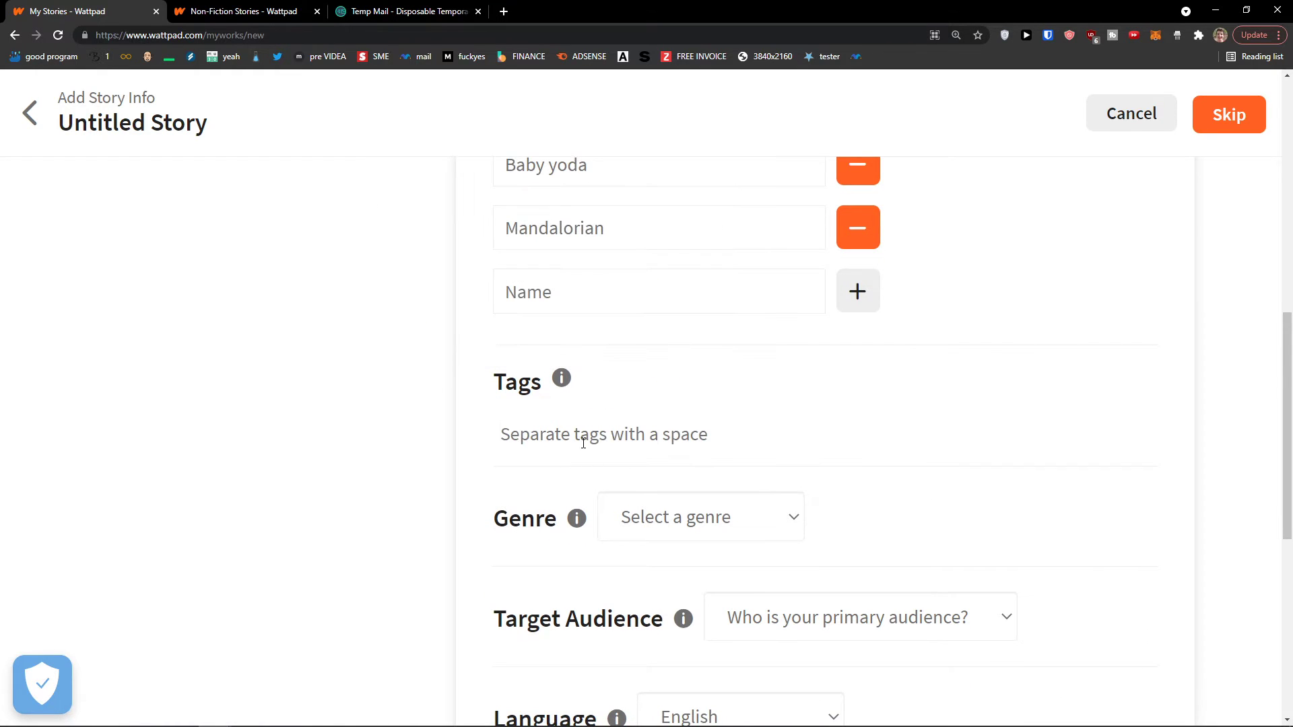
pyautogui.scroll(-1, 583, 443)
pyautogui.click(669, 449)
pyautogui.click(710, 398)
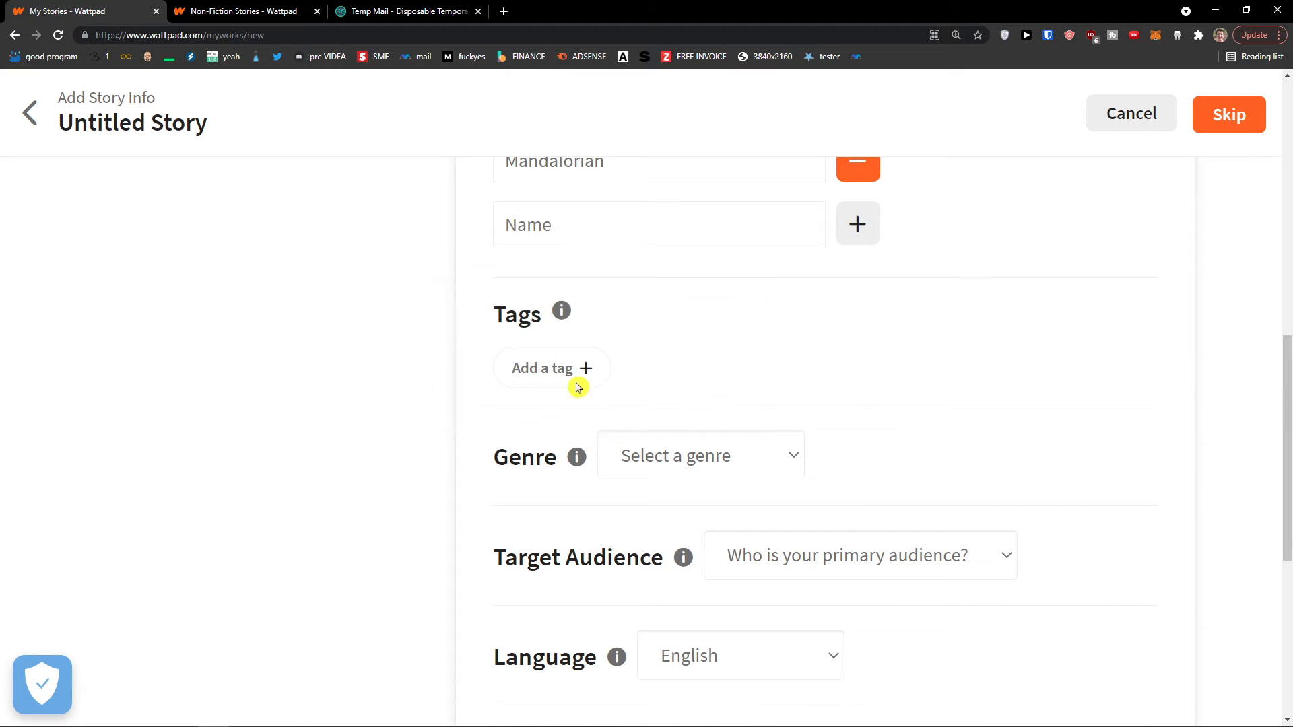
pyautogui.click(578, 385)
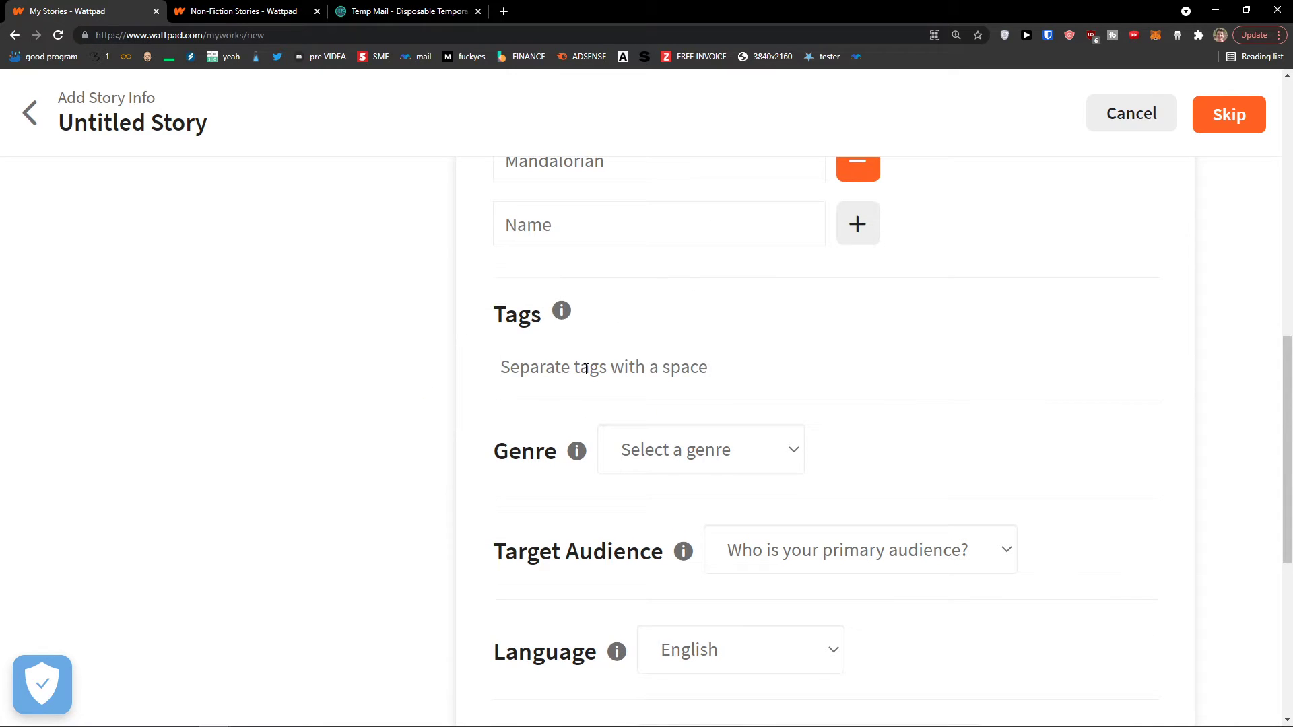
pyautogui.write('fan fi')
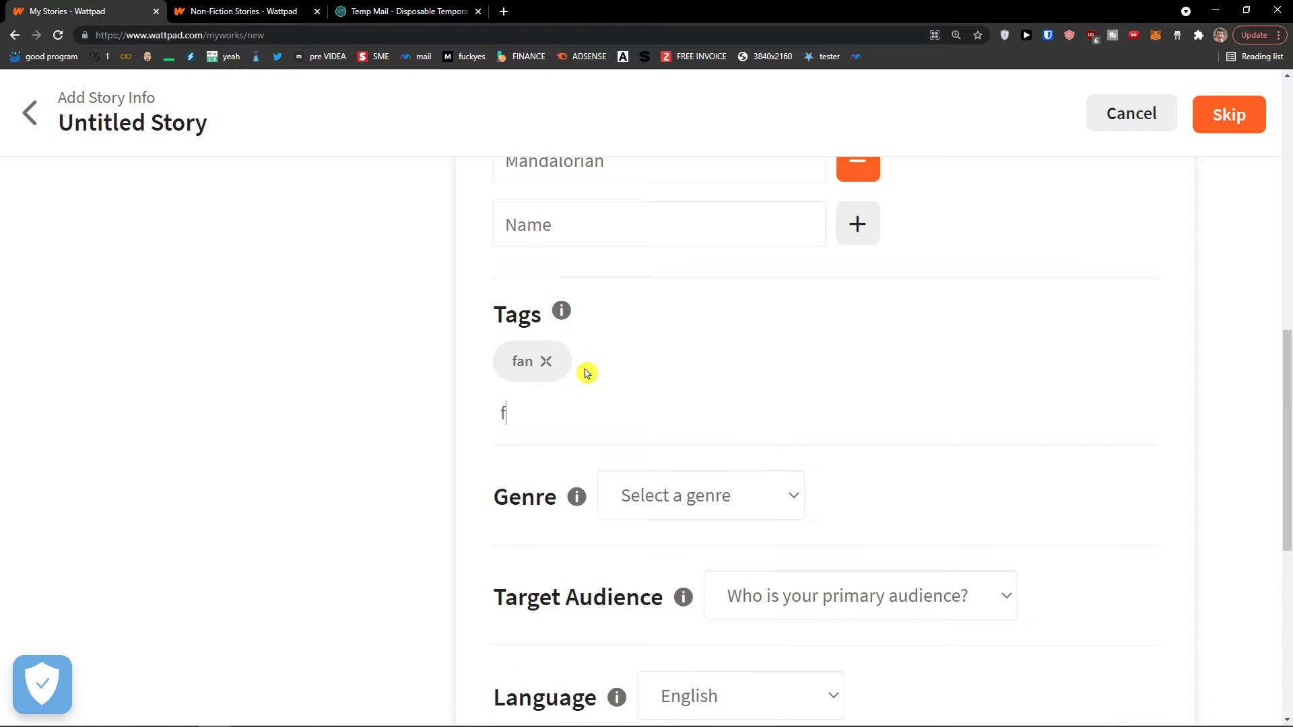
pyautogui.press('BackSpace')
pyautogui.press('BackSpace')
pyautogui.write('fanc')
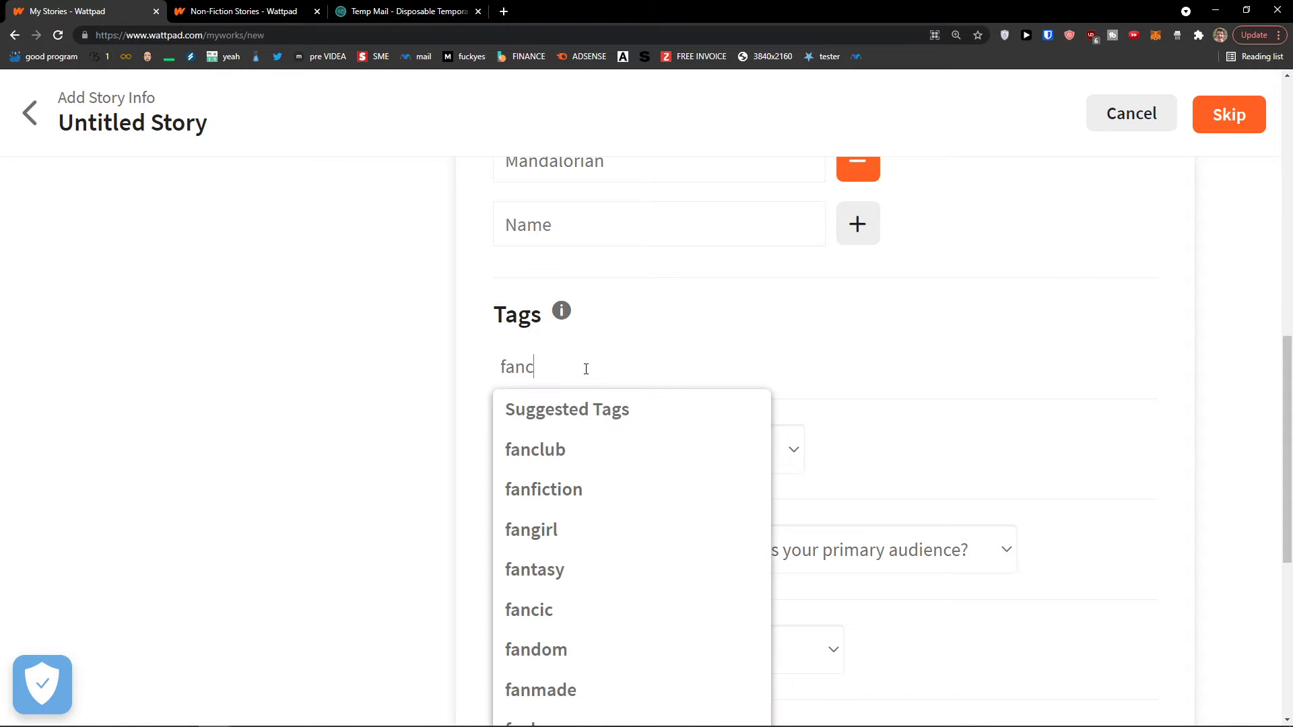
pyautogui.press('BackSpace')
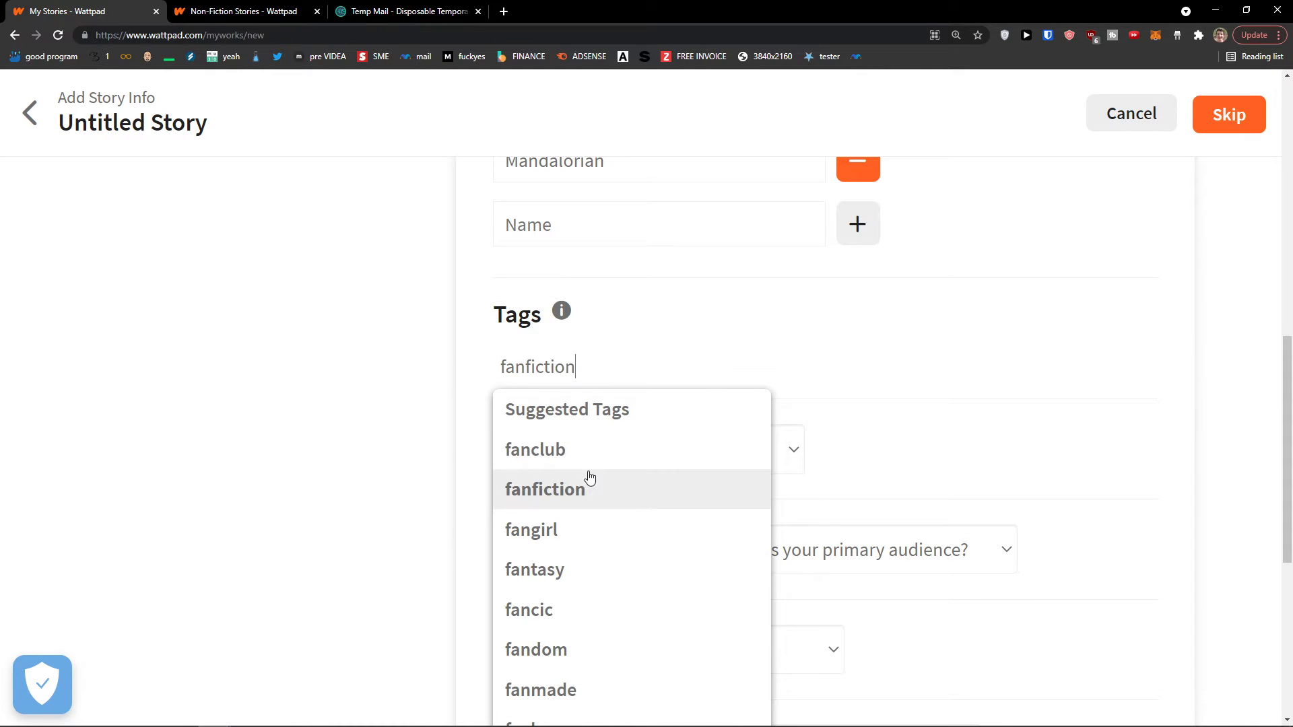
pyautogui.click(586, 485)
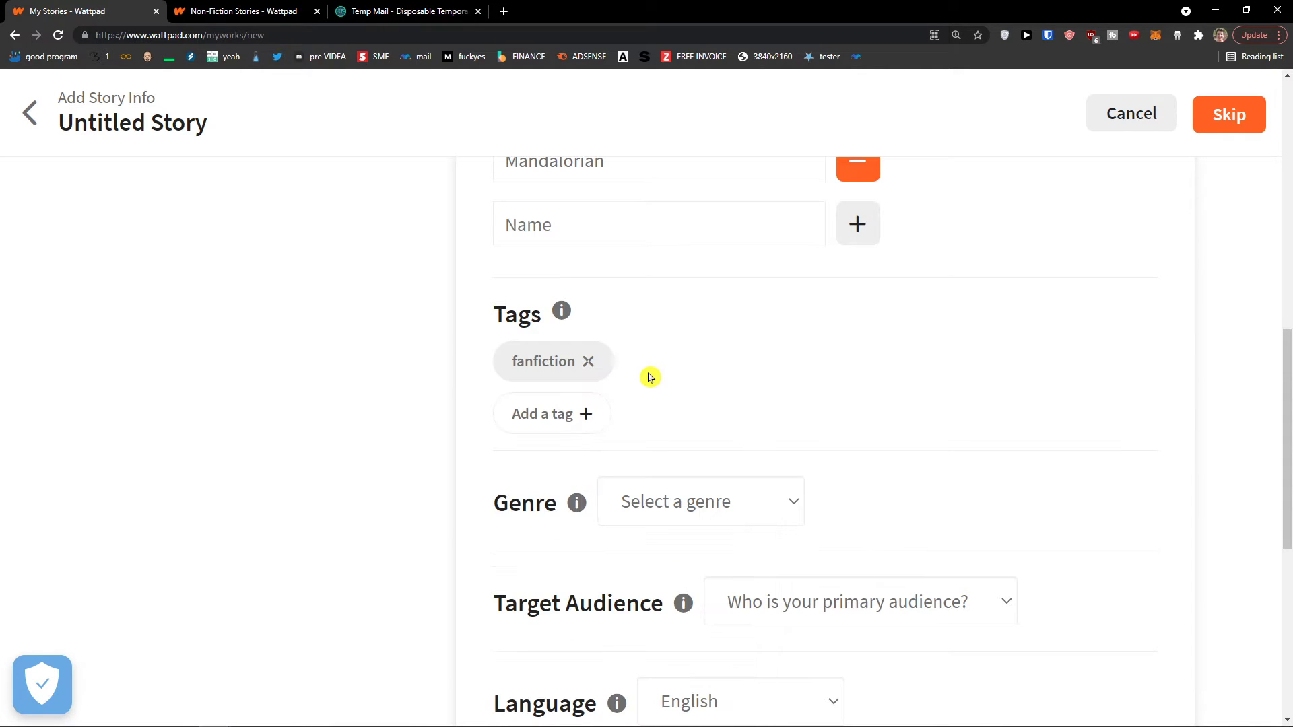
# Add starwars as a second story tag
pyautogui.click(549, 414)
pyautogui.write('starwars')
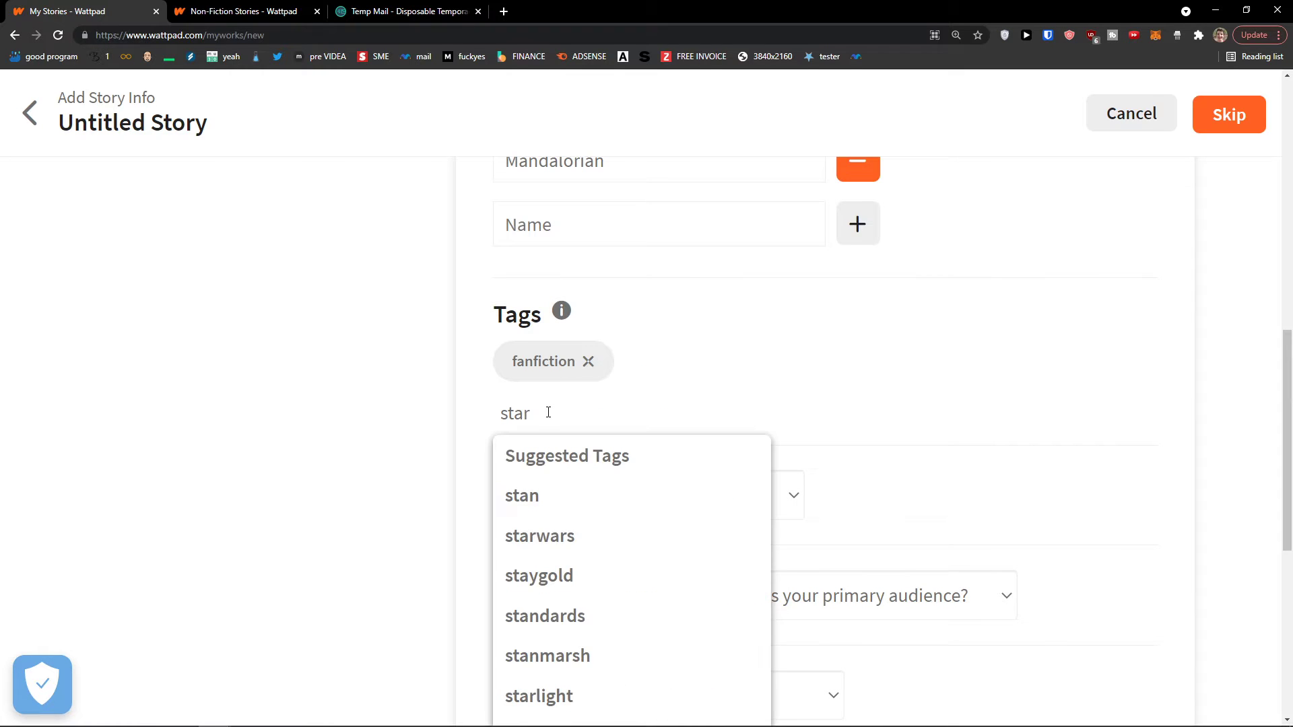
pyautogui.click(565, 497)
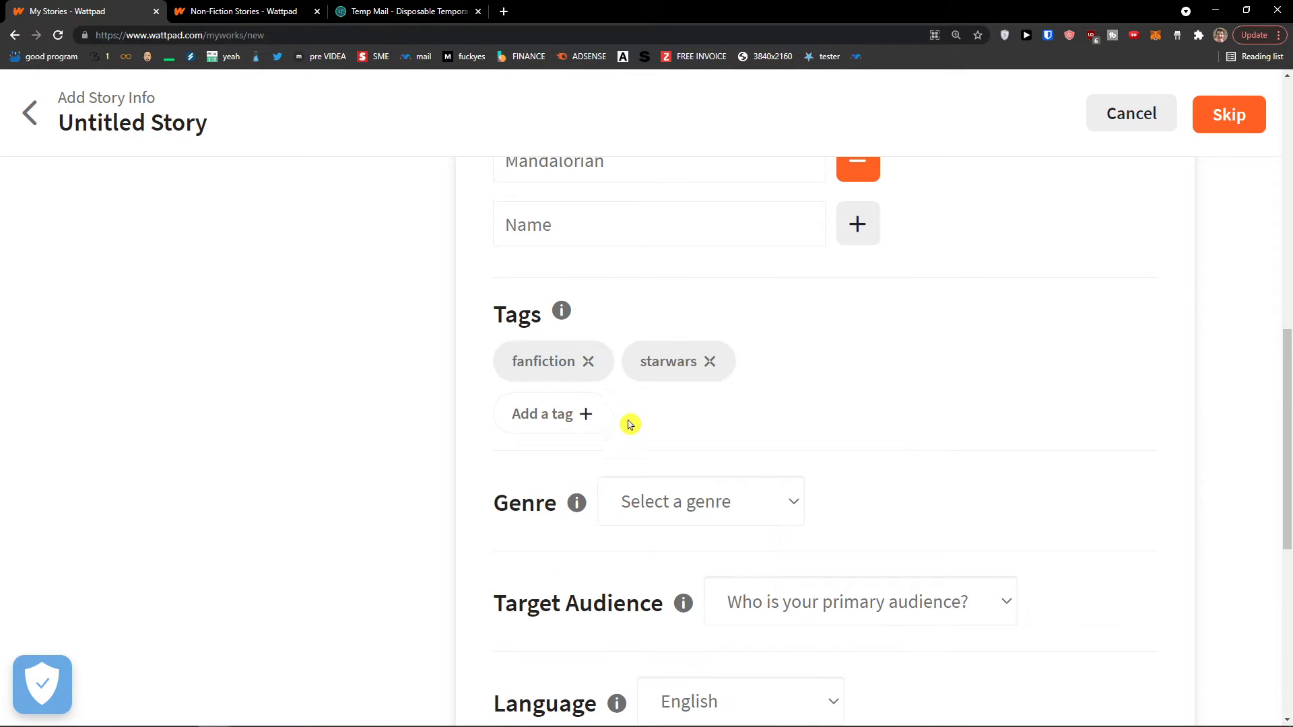
pyautogui.click(553, 415)
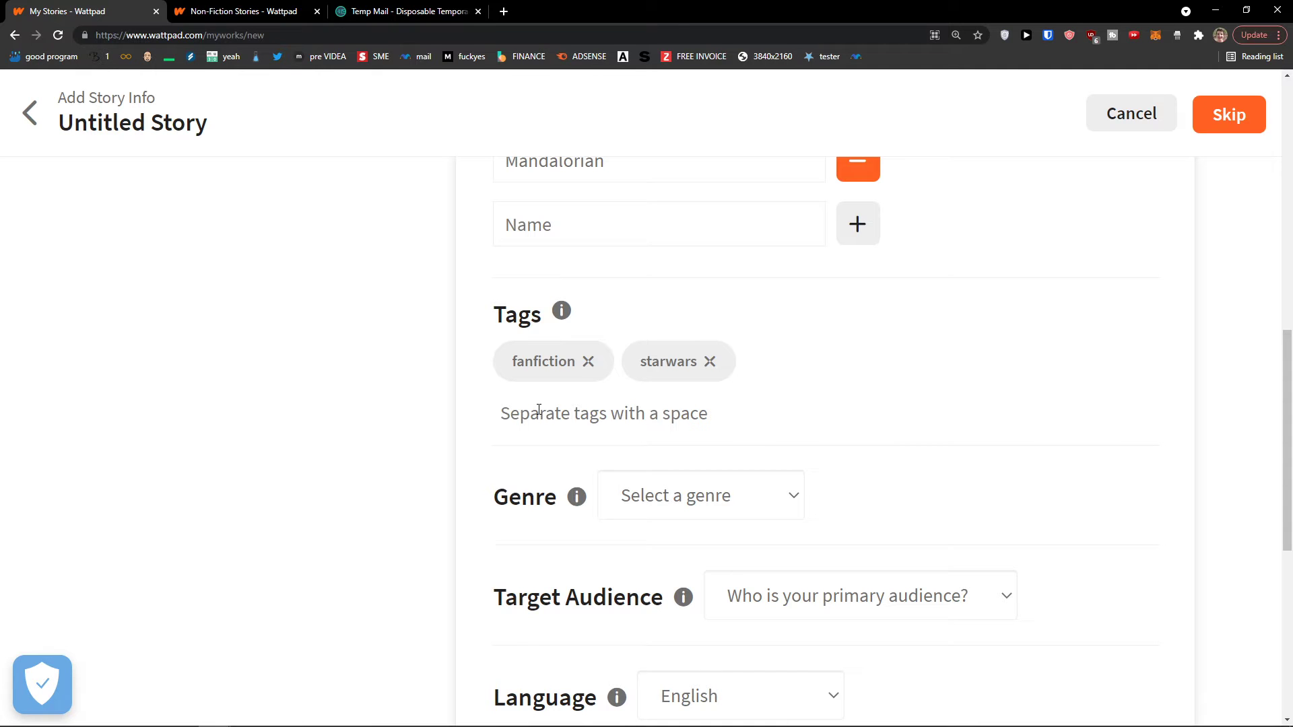
pyautogui.scroll(10, 431, 431)
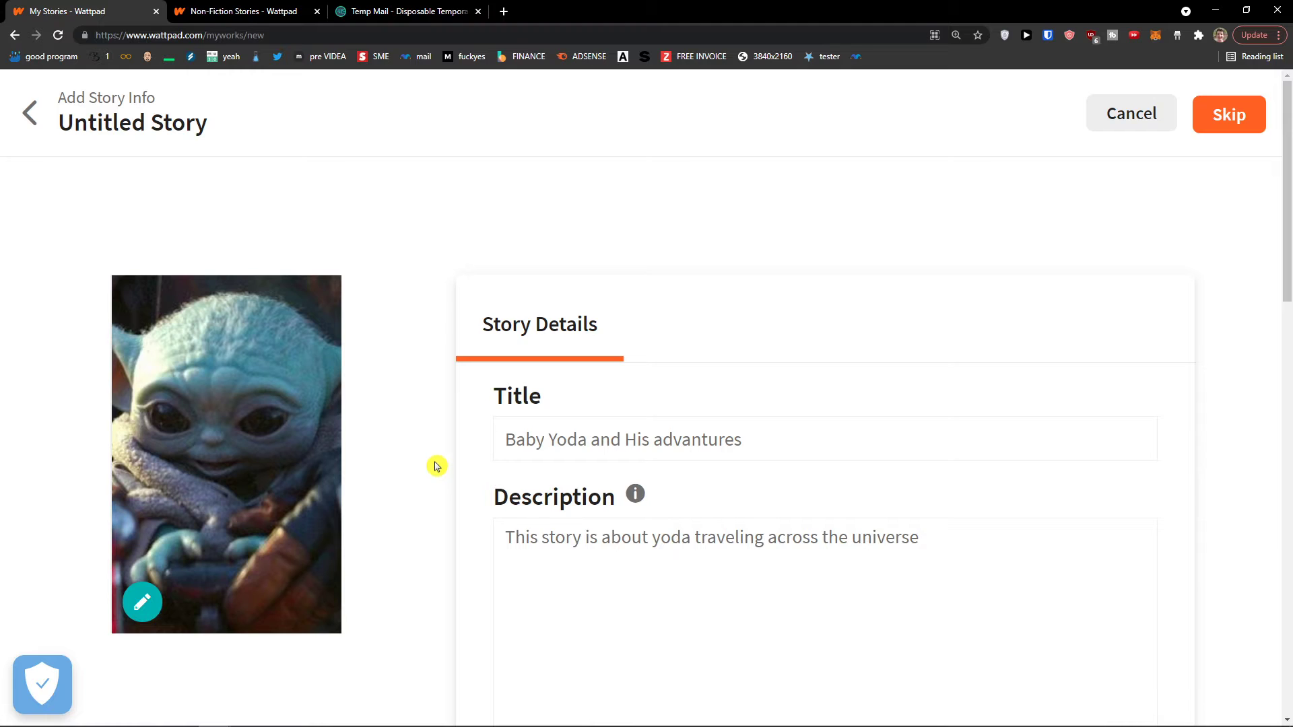
# Choose Fanfiction from the genre list
pyautogui.scroll(-10, 427, 460)
pyautogui.scroll(2, 412, 448)
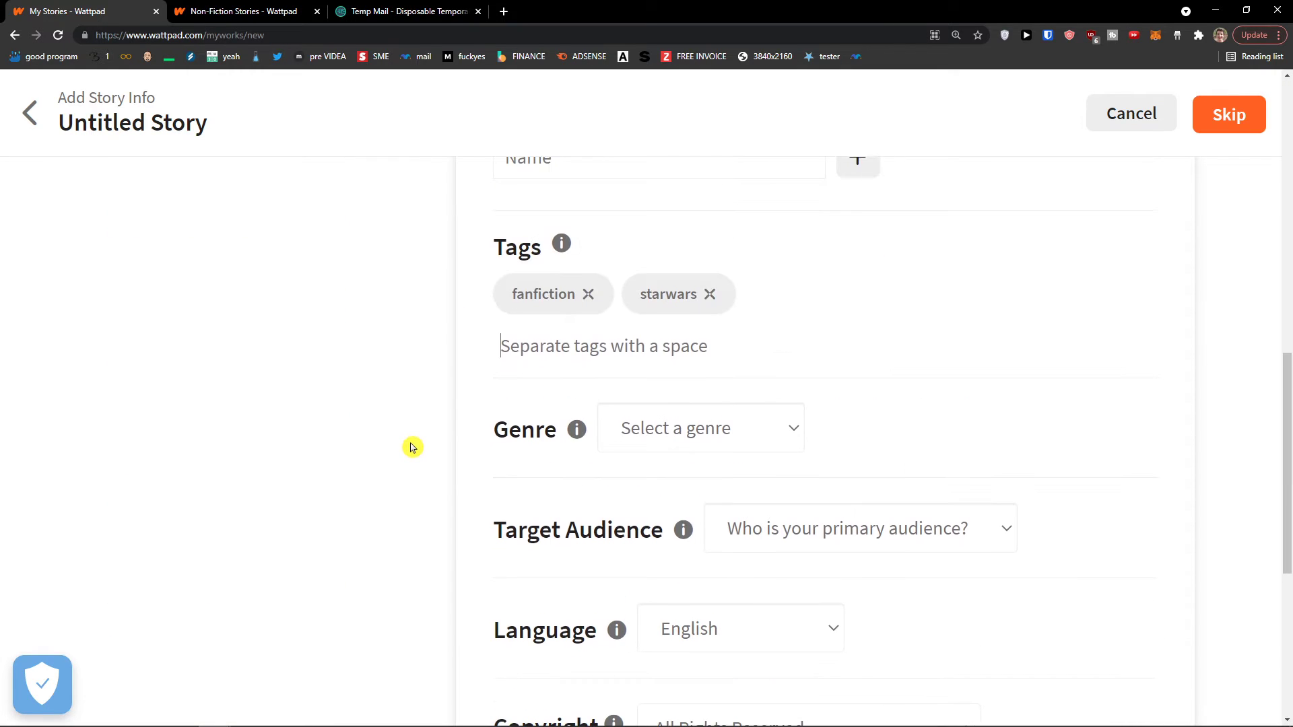
pyautogui.scroll(-2, 407, 444)
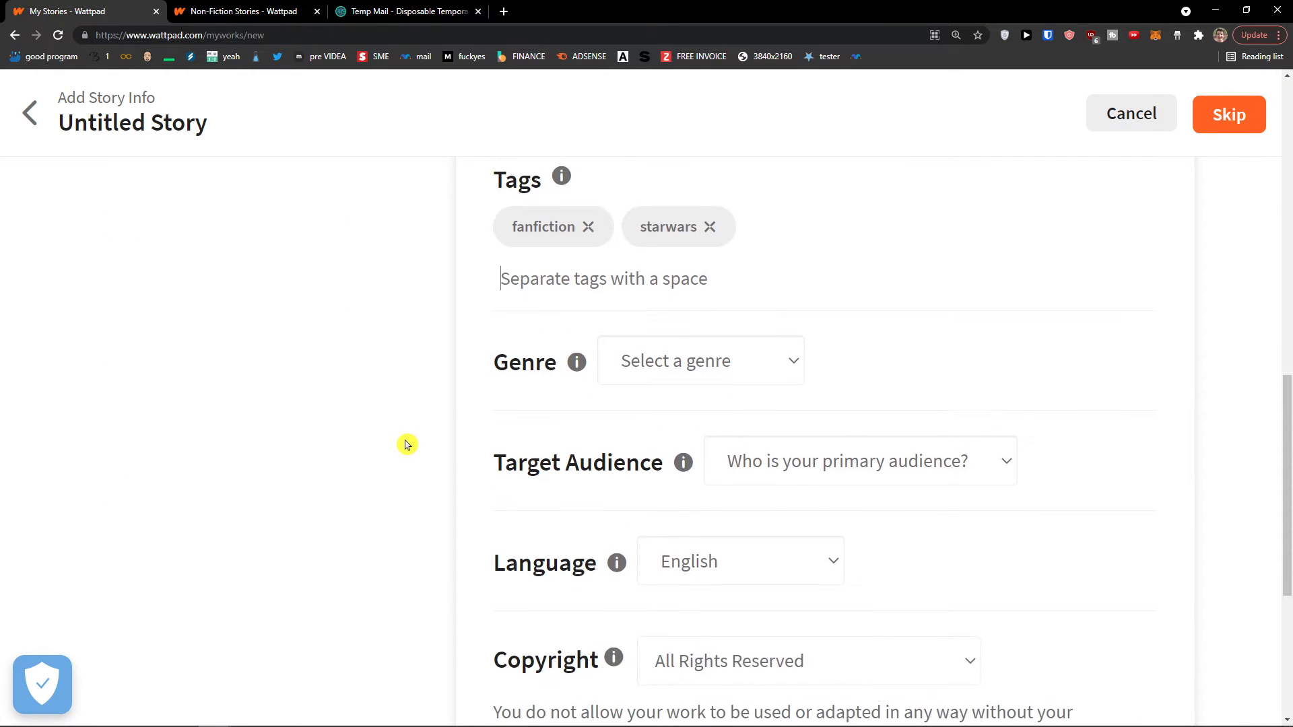
pyautogui.click(662, 298)
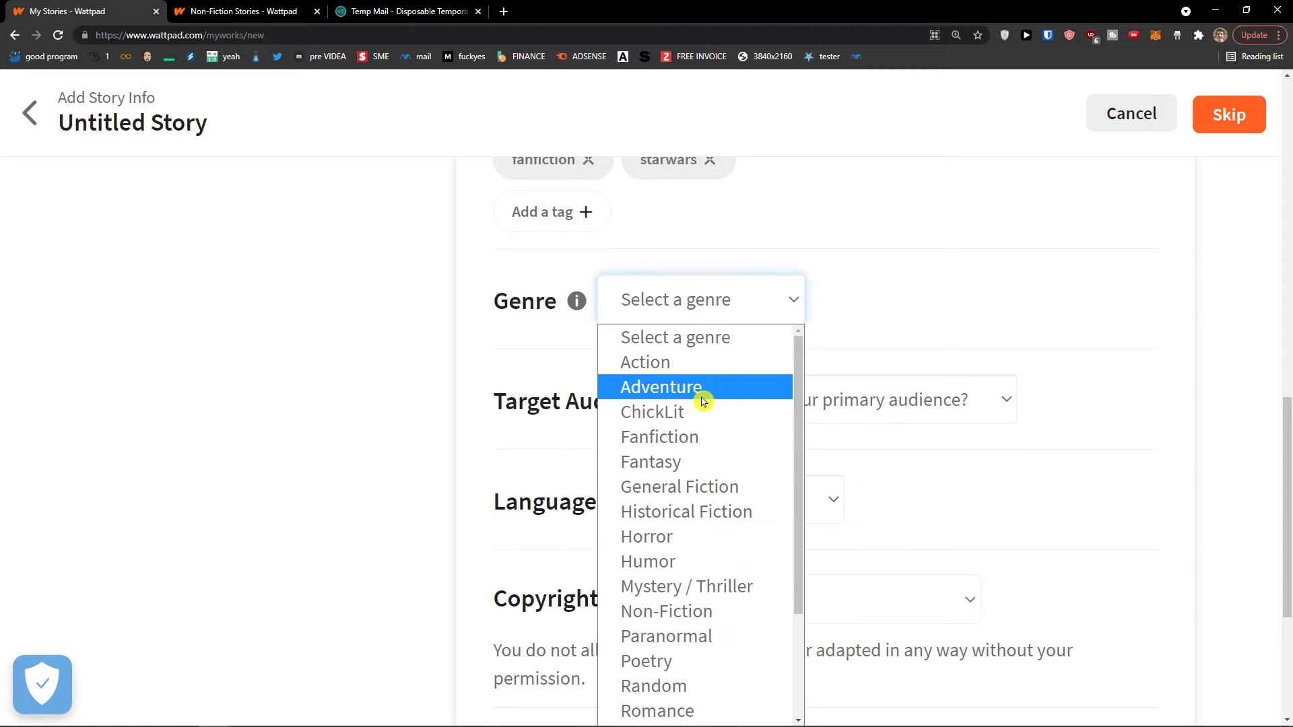
pyautogui.scroll(-2, 701, 398)
pyautogui.scroll(2, 701, 404)
pyautogui.click(692, 437)
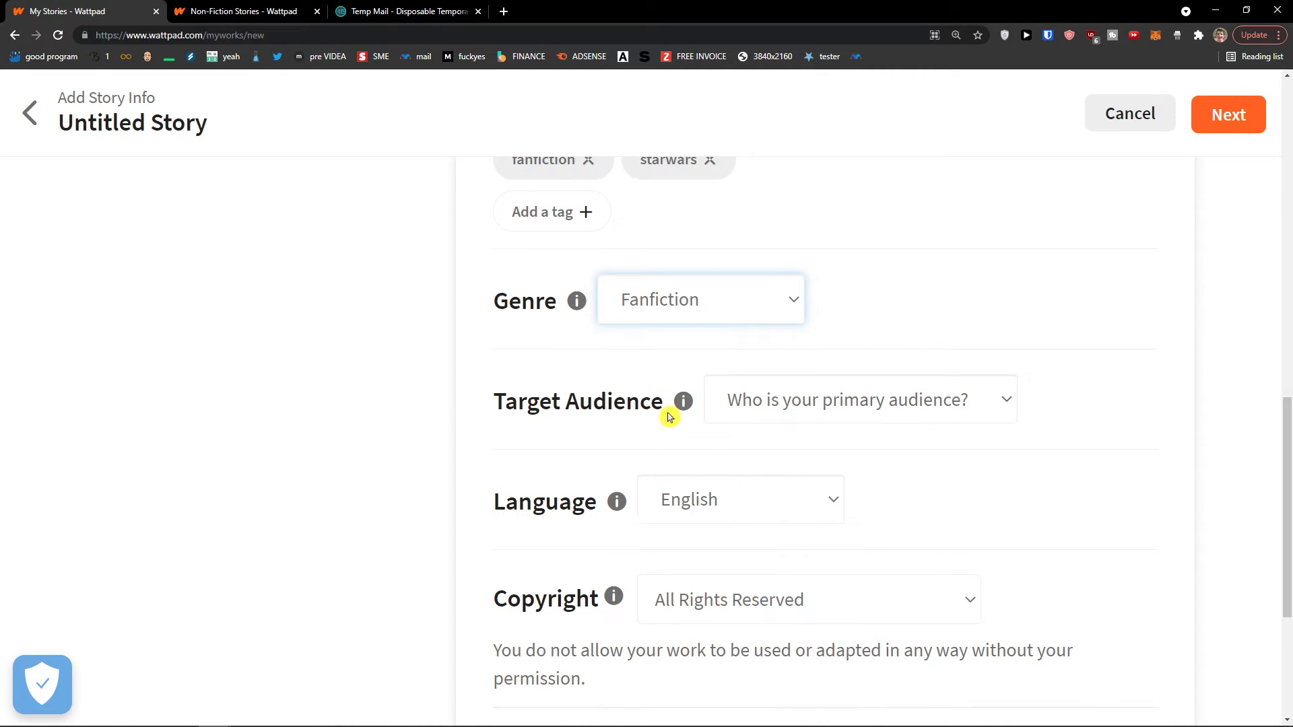
pyautogui.click(421, 361)
# Read the Target Audience explanation and confirm Fanfiction remains the genre
pyautogui.click(810, 408)
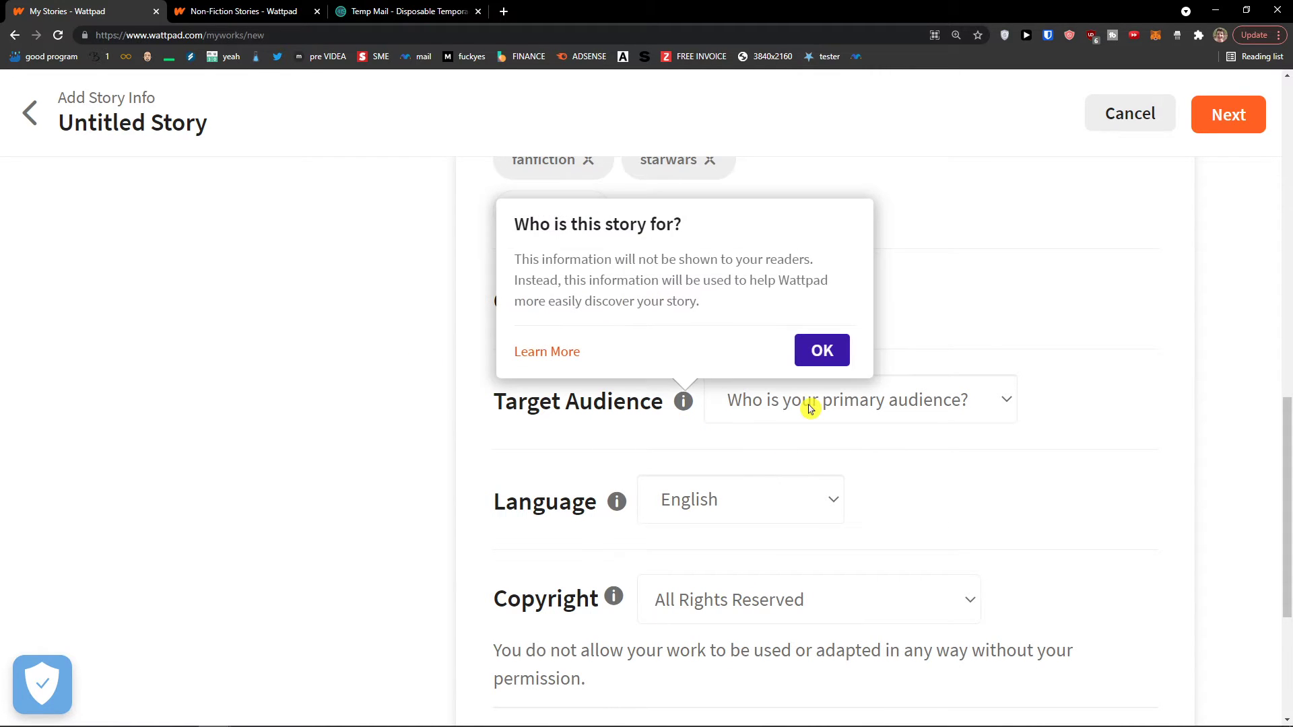
pyautogui.moveTo(521, 230); pyautogui.dragTo(693, 231)
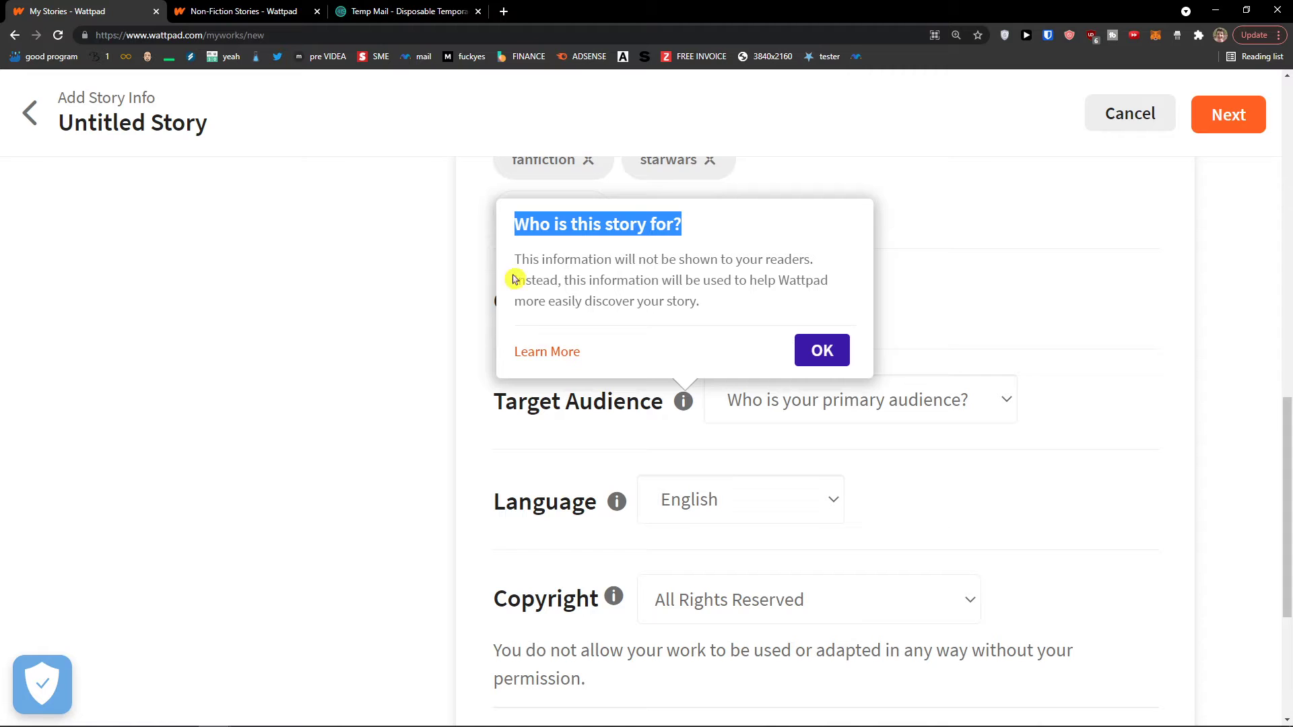
pyautogui.moveTo(514, 280); pyautogui.dragTo(736, 307)
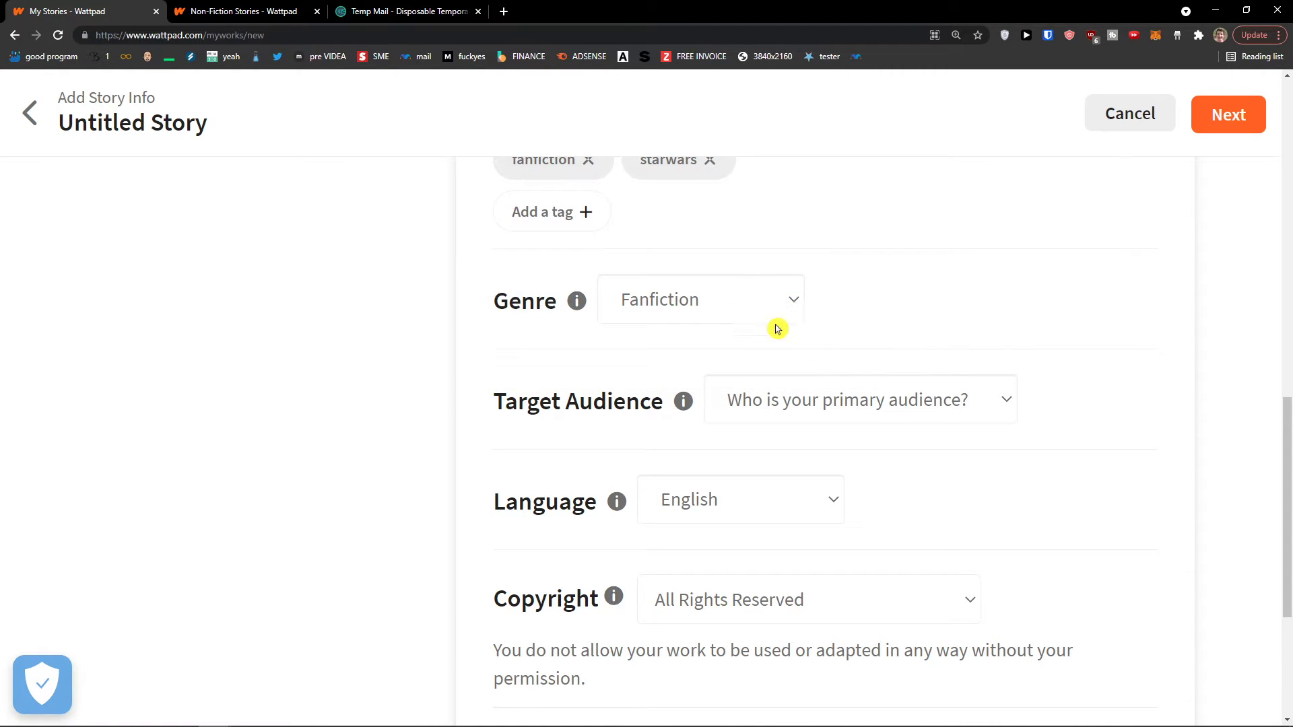
pyautogui.click(676, 307)
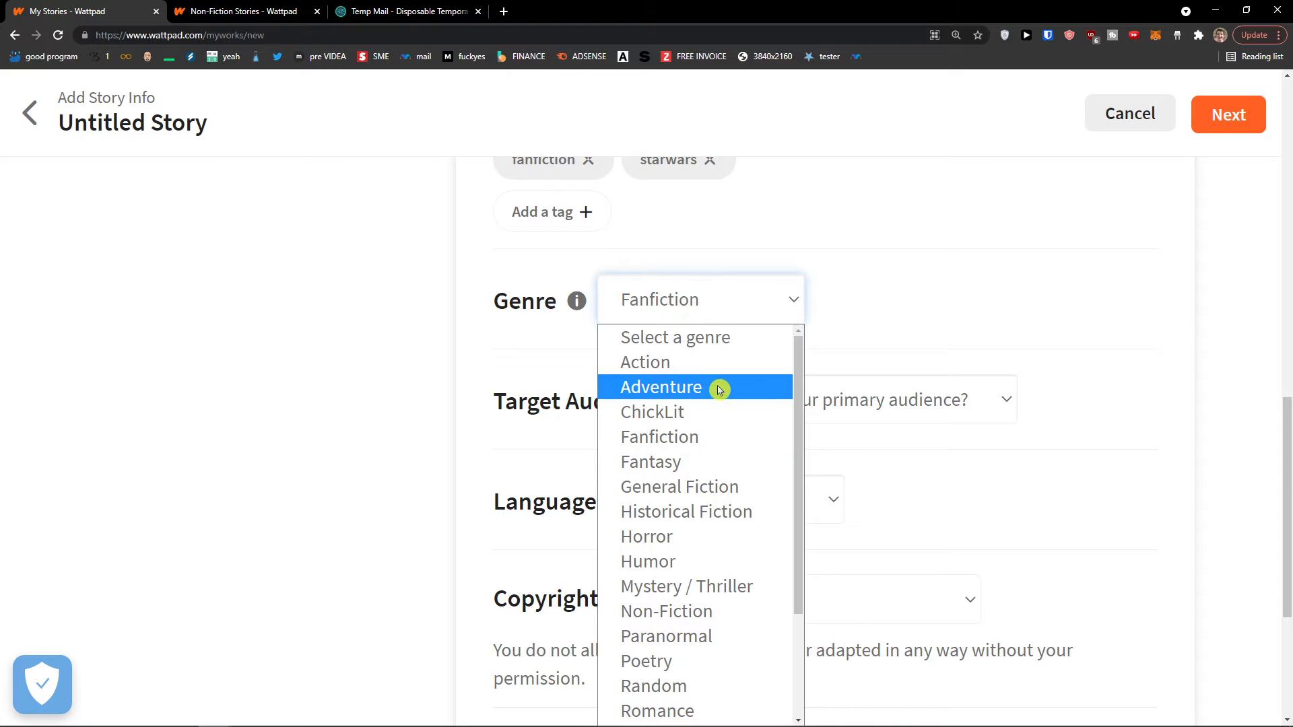
pyautogui.scroll(-2, 714, 390)
pyautogui.scroll(2, 710, 395)
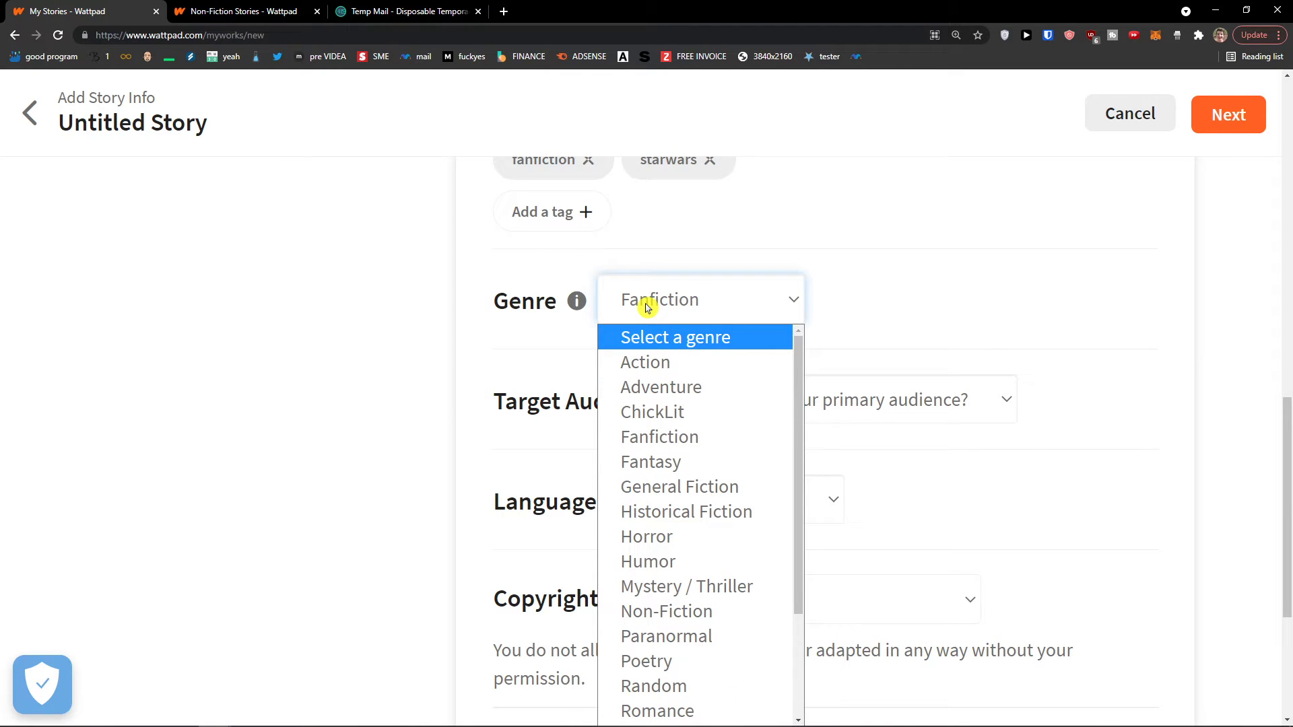
pyautogui.click(673, 312)
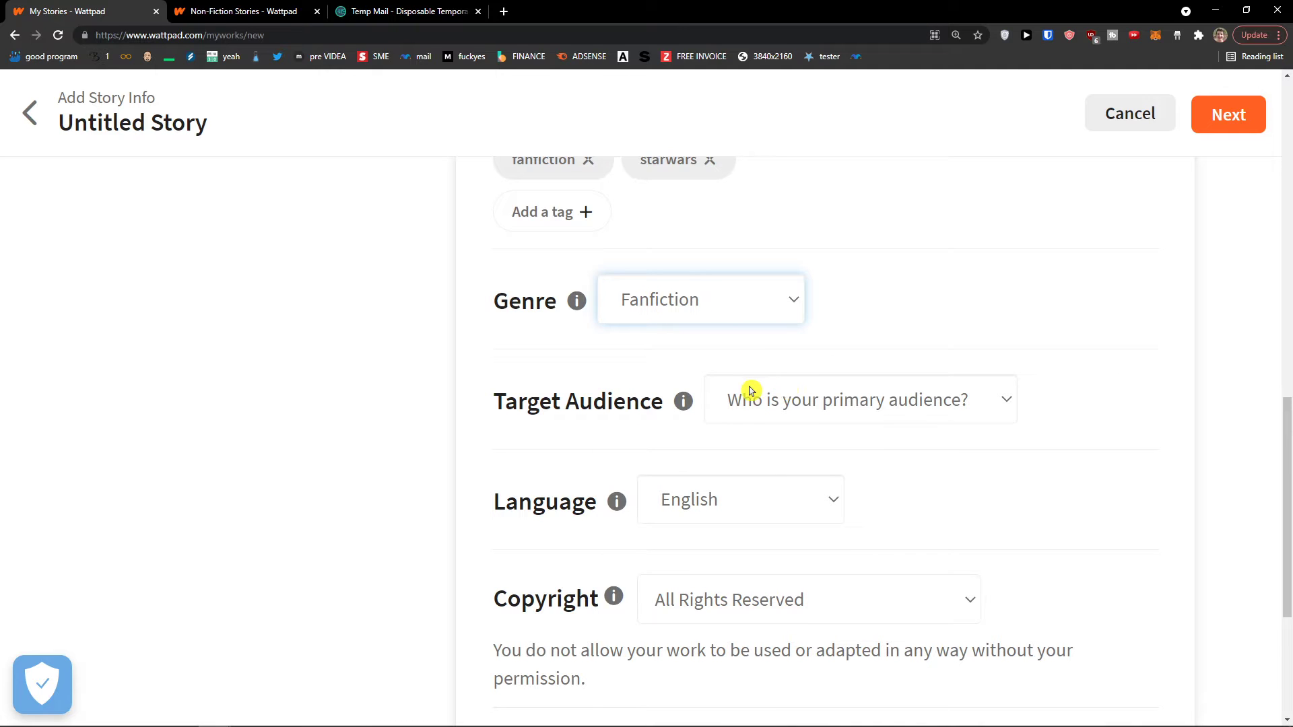
pyautogui.scroll(-1, 1024, 497)
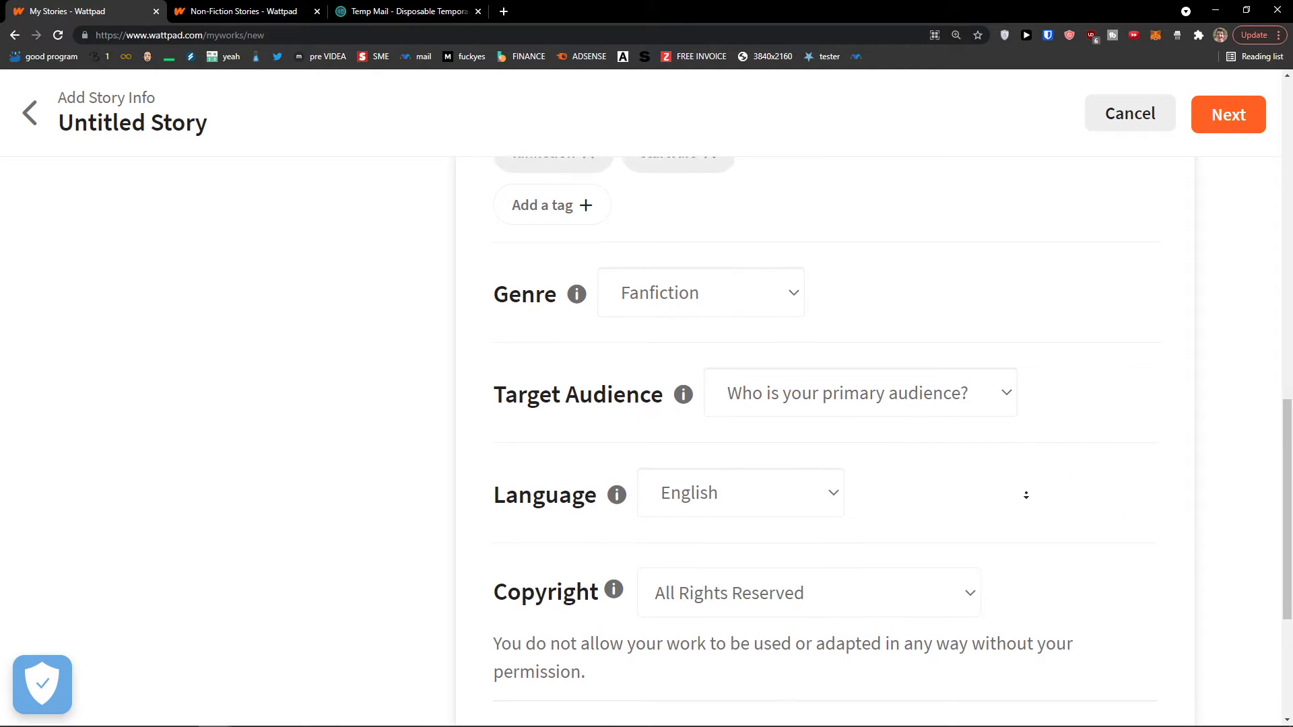
# Set the target audience to New Adult (18-25 years of age)
pyautogui.click(903, 397)
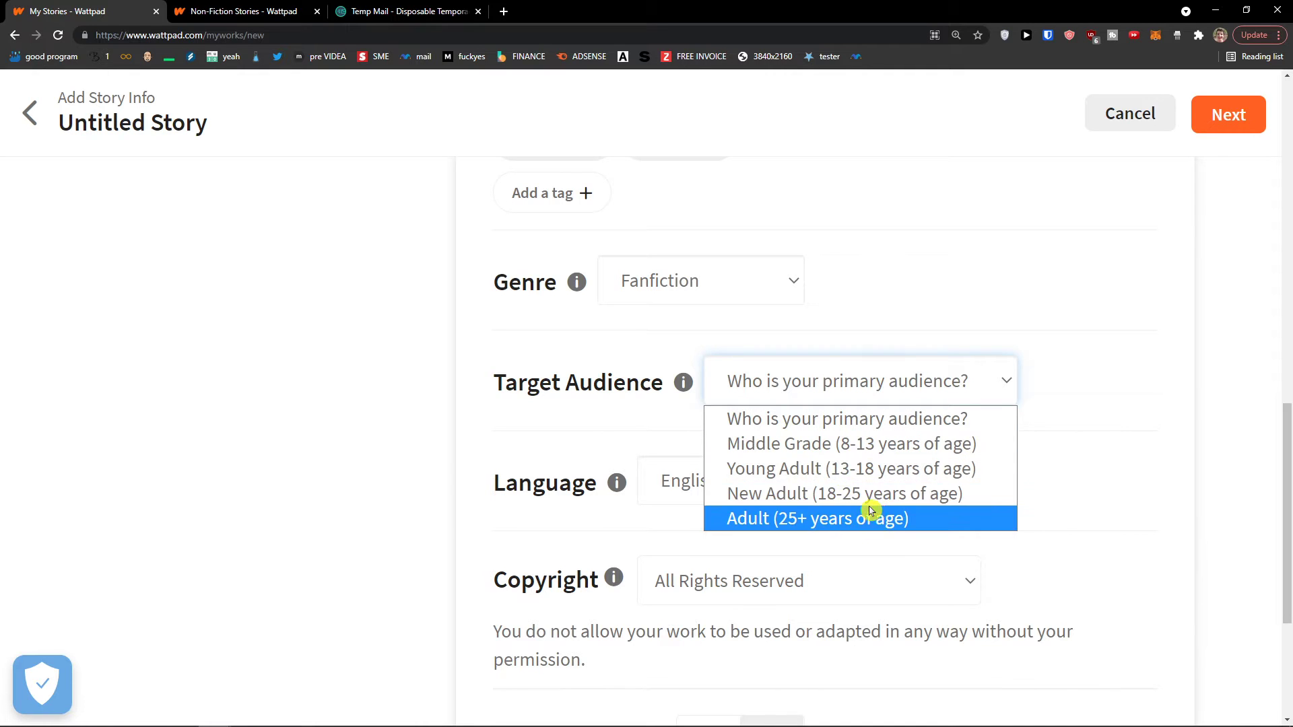
pyautogui.click(835, 498)
pyautogui.click(848, 378)
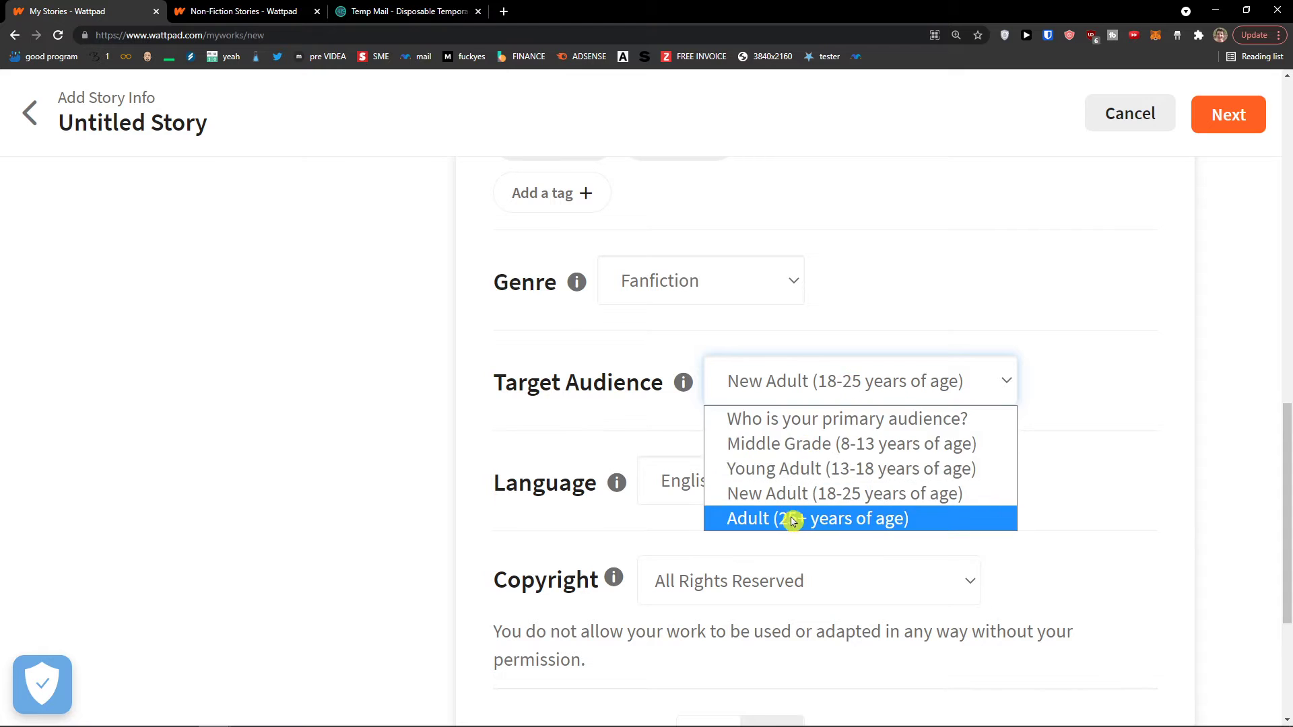
pyautogui.click(793, 520)
pyautogui.click(811, 369)
pyautogui.click(808, 497)
pyautogui.scroll(-1, 788, 413)
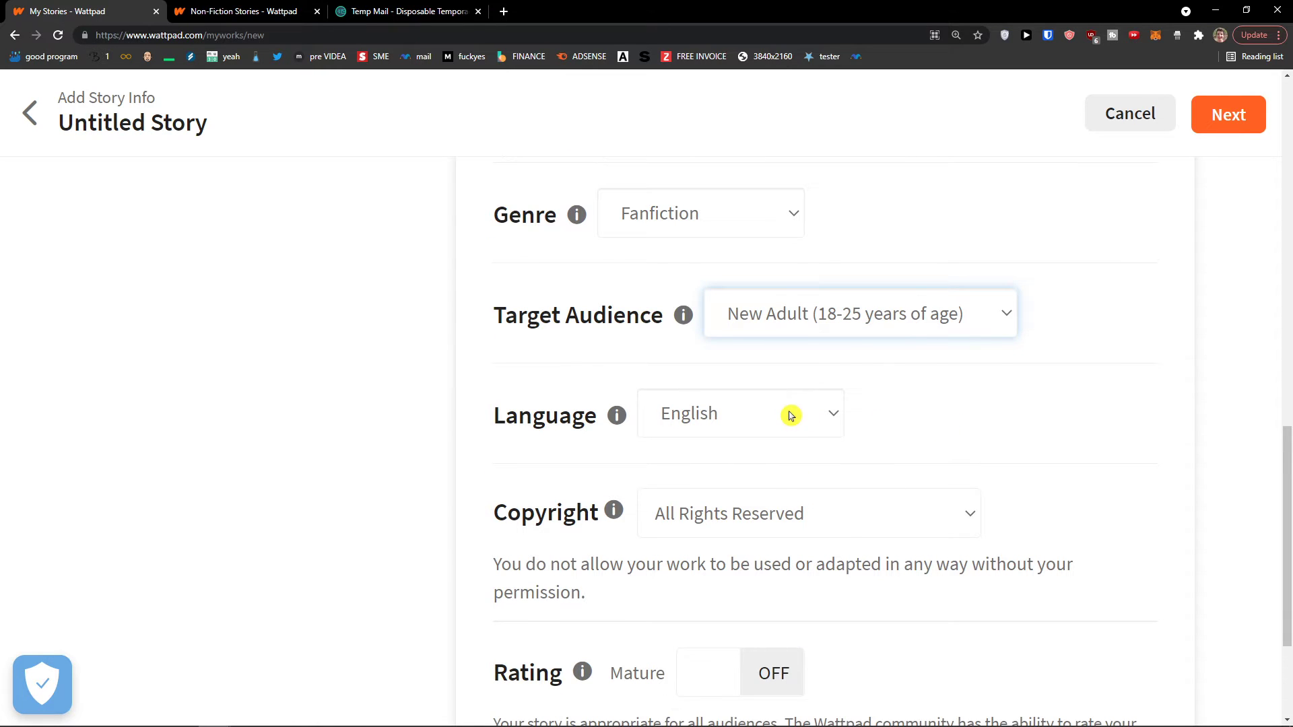
# Check the language stays English and the audience stays New Adult
pyautogui.click(763, 377)
pyautogui.click(756, 413)
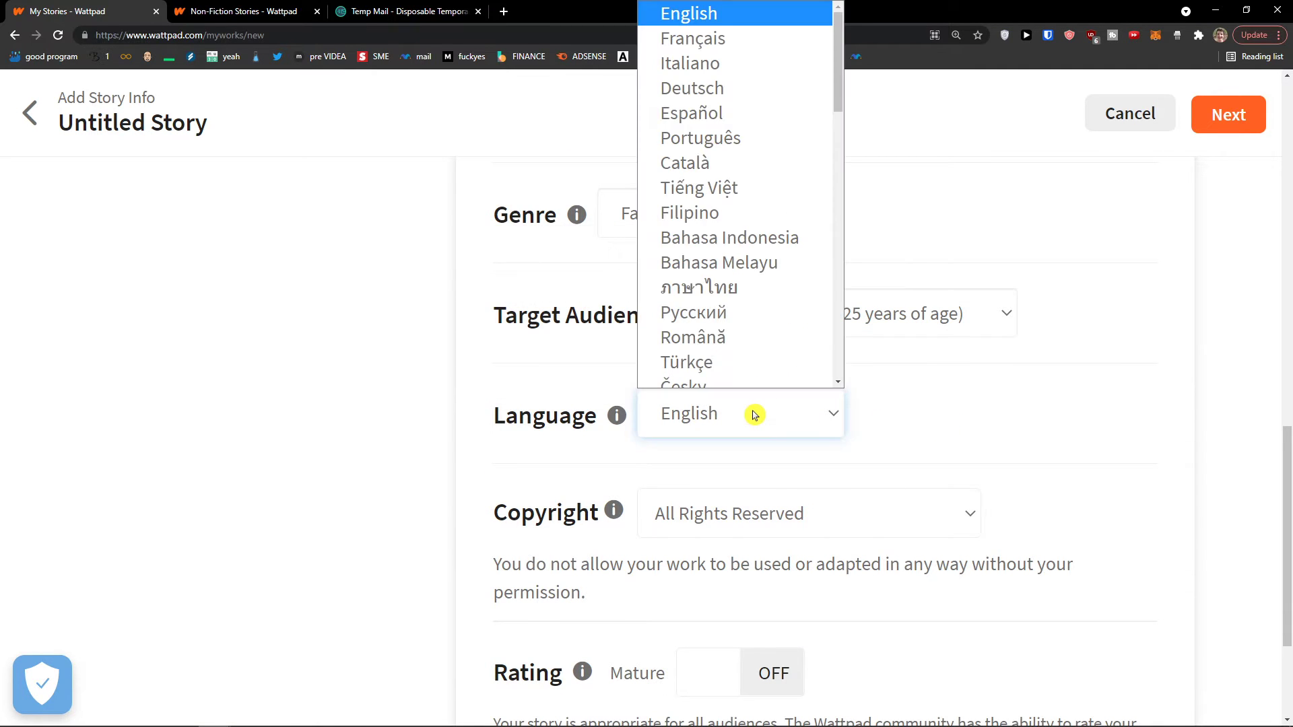
pyautogui.click(811, 416)
pyautogui.click(790, 422)
pyautogui.scroll(-1, 781, 381)
pyautogui.scroll(1, 779, 364)
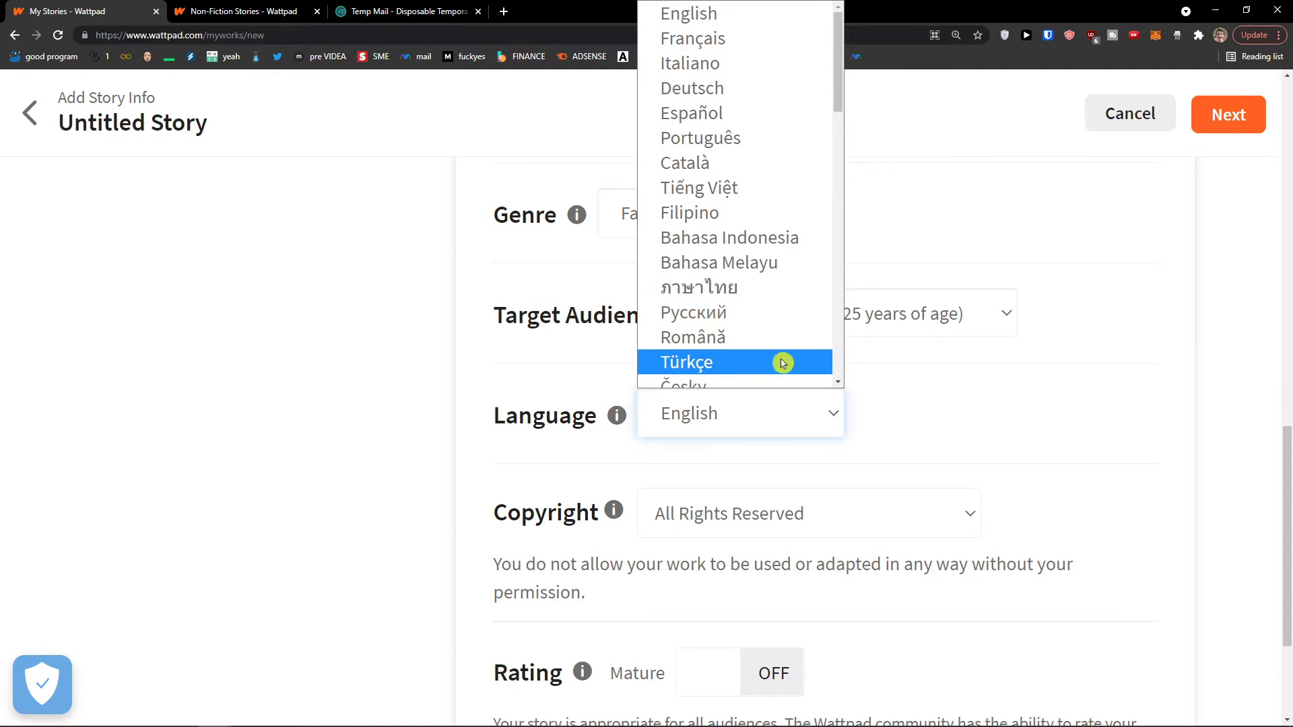
pyautogui.click(916, 372)
pyautogui.click(844, 315)
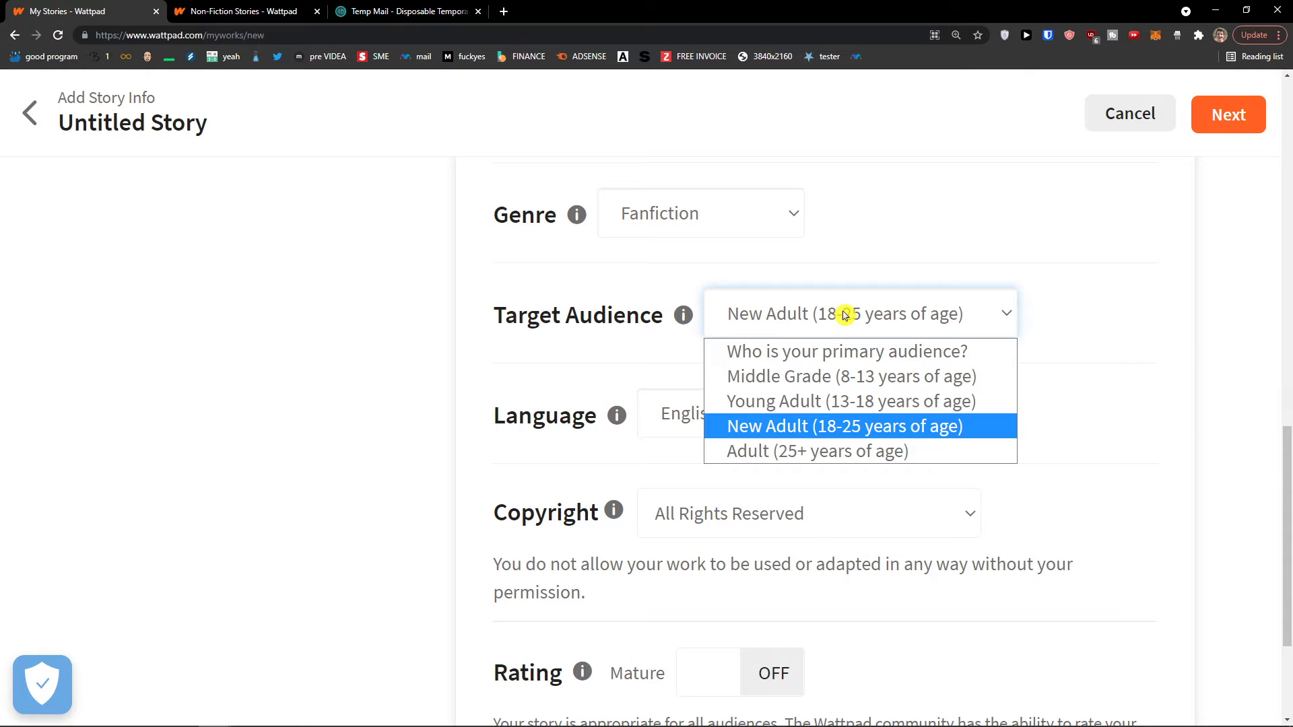
pyautogui.click(1121, 411)
pyautogui.scroll(-1, 803, 499)
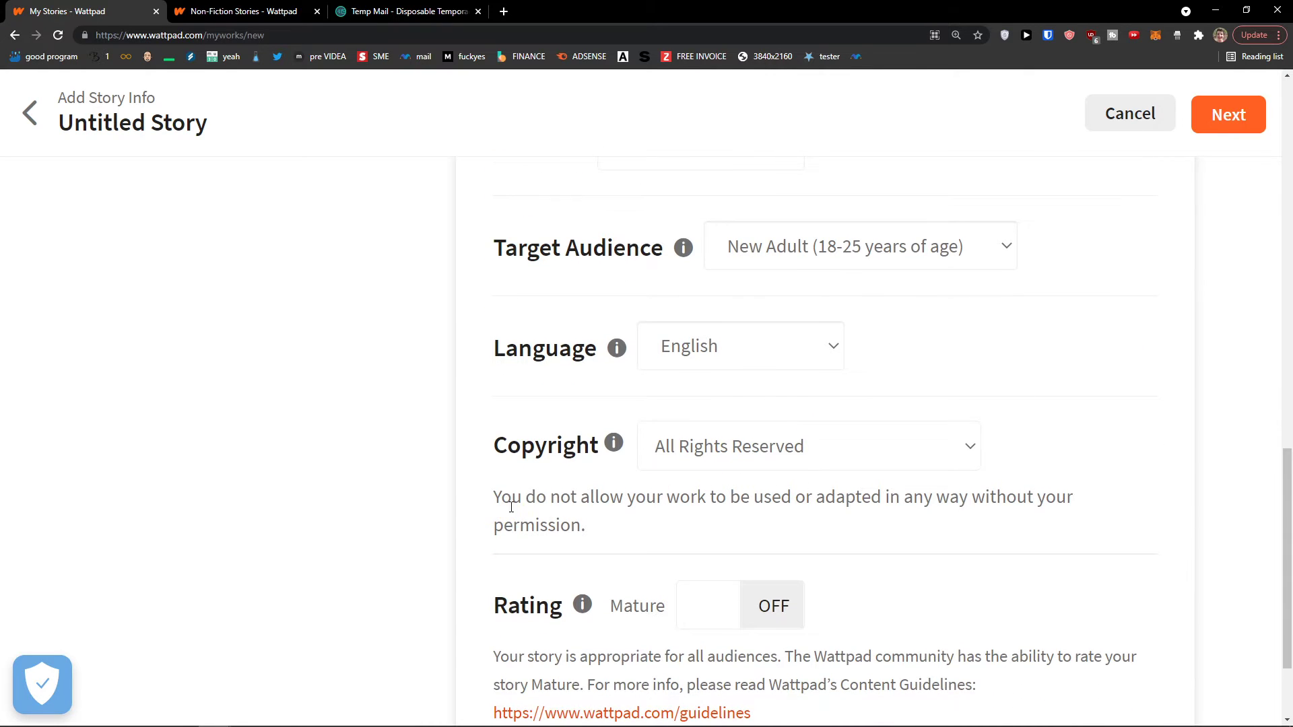
# Keep the copyright on All Rights Reserved
pyautogui.moveTo(524, 502); pyautogui.dragTo(647, 533)
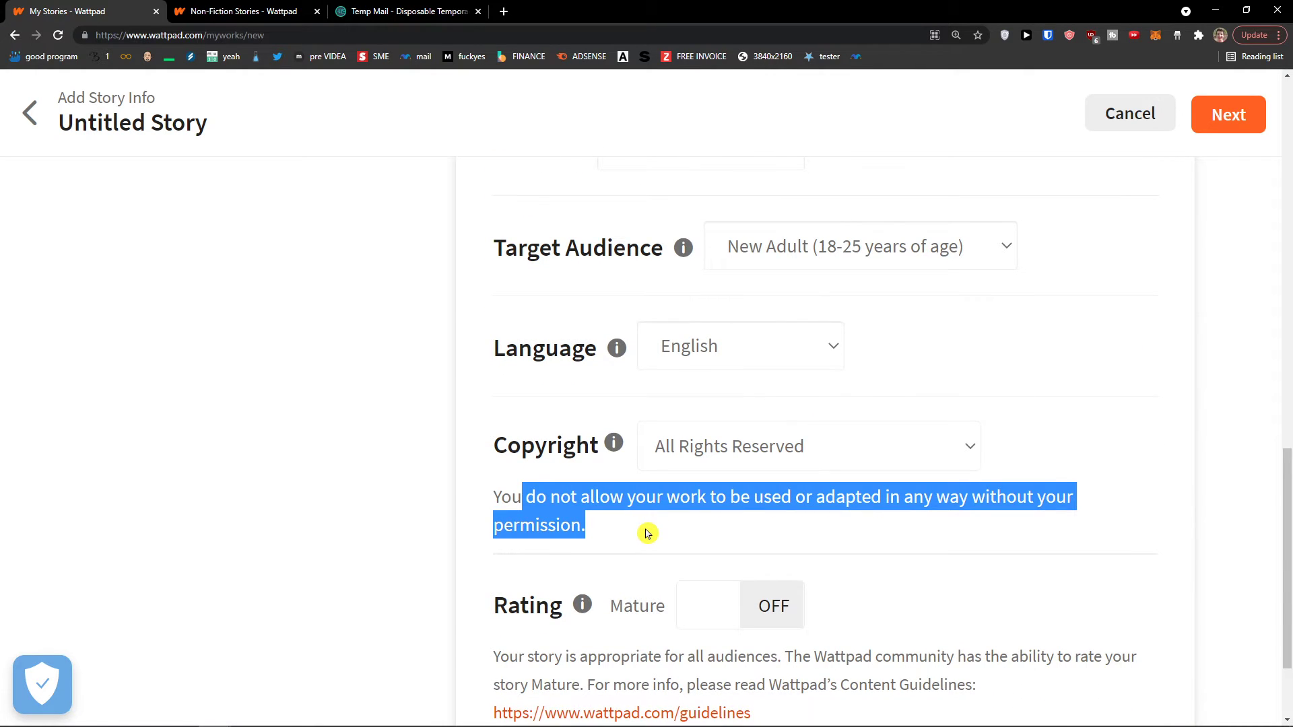
pyautogui.click(711, 450)
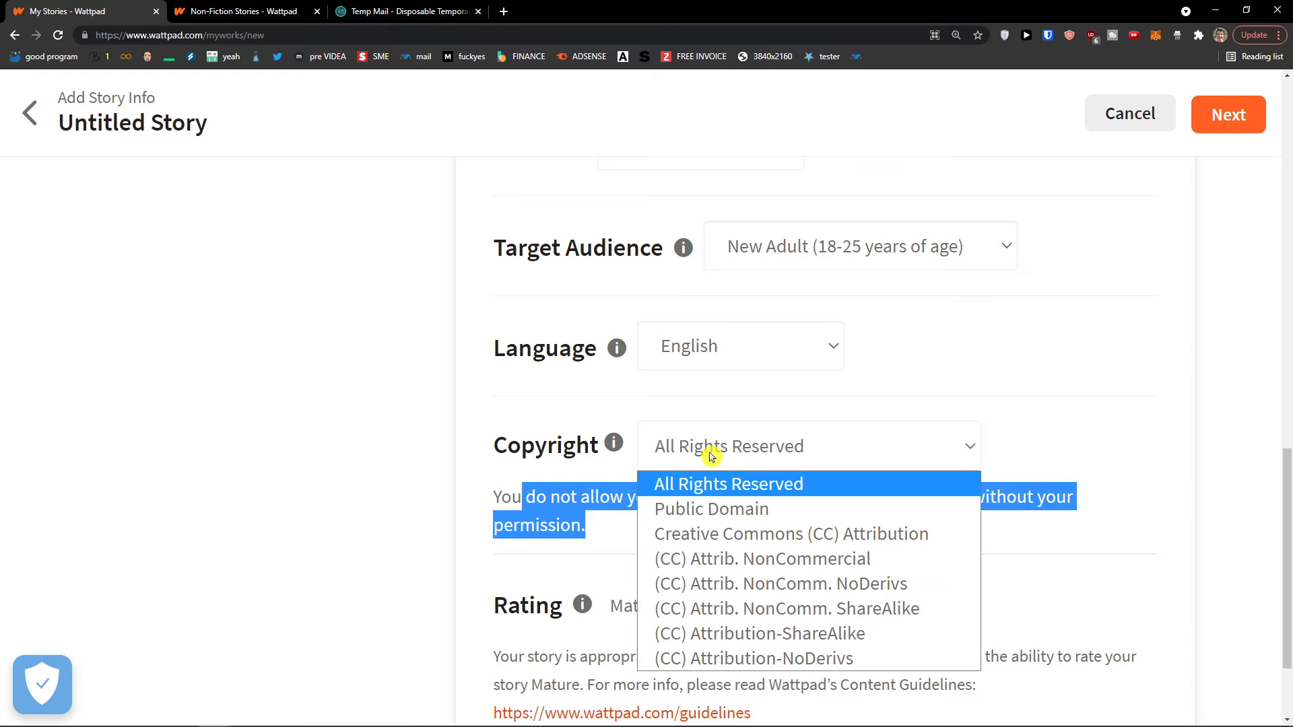
pyautogui.click(690, 493)
pyautogui.scroll(-2, 670, 505)
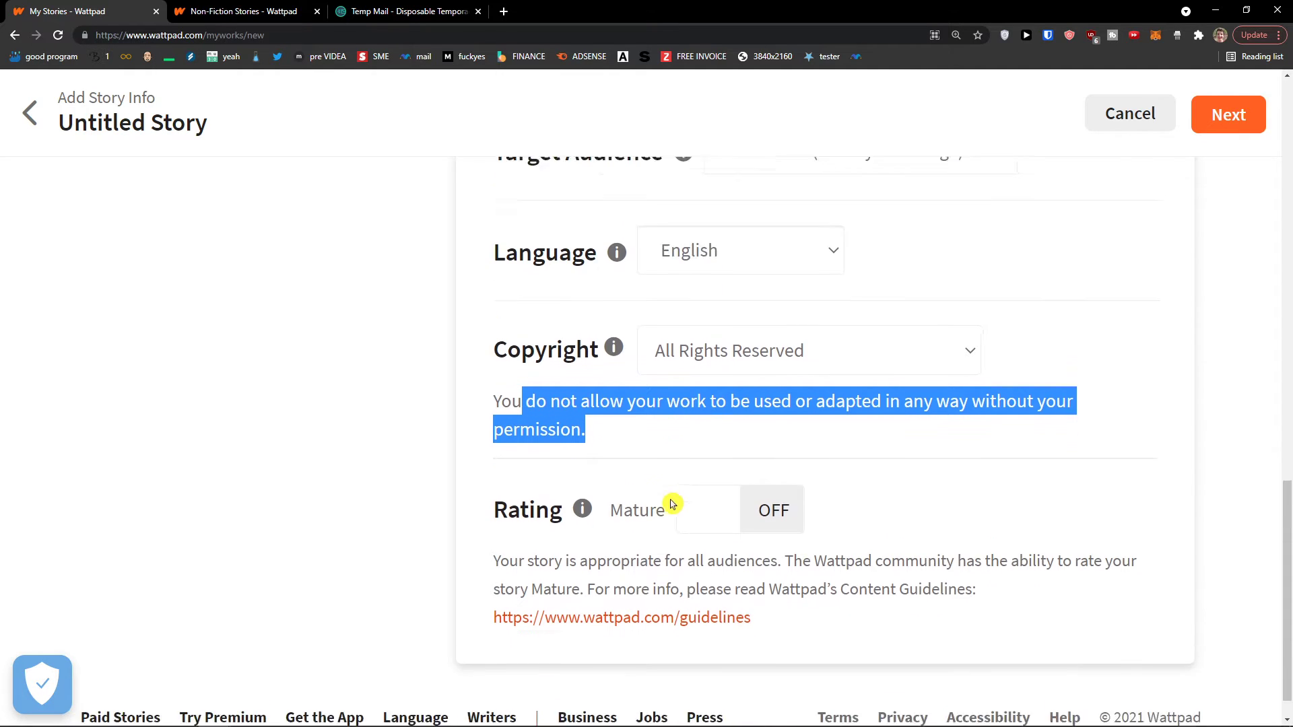
# Toggle the Mature rating a few times and leave it off
pyautogui.click(546, 461)
pyautogui.click(727, 479)
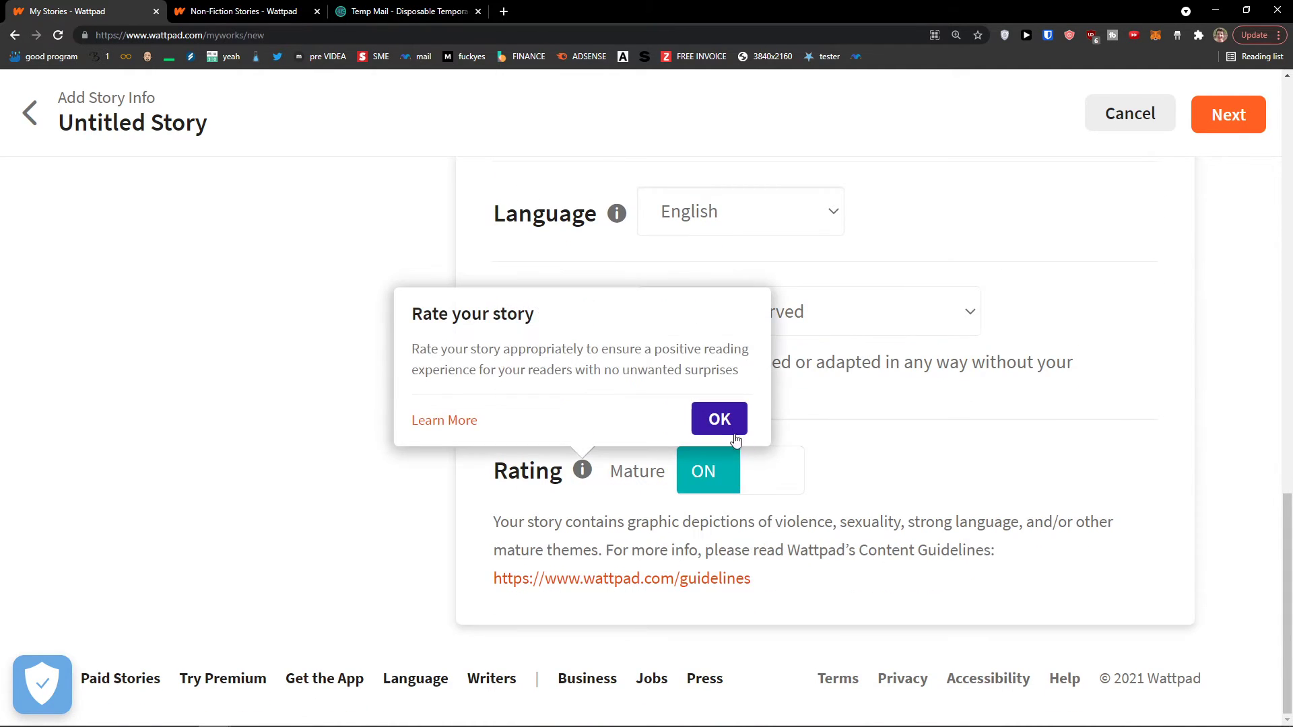
pyautogui.click(731, 423)
pyautogui.click(740, 471)
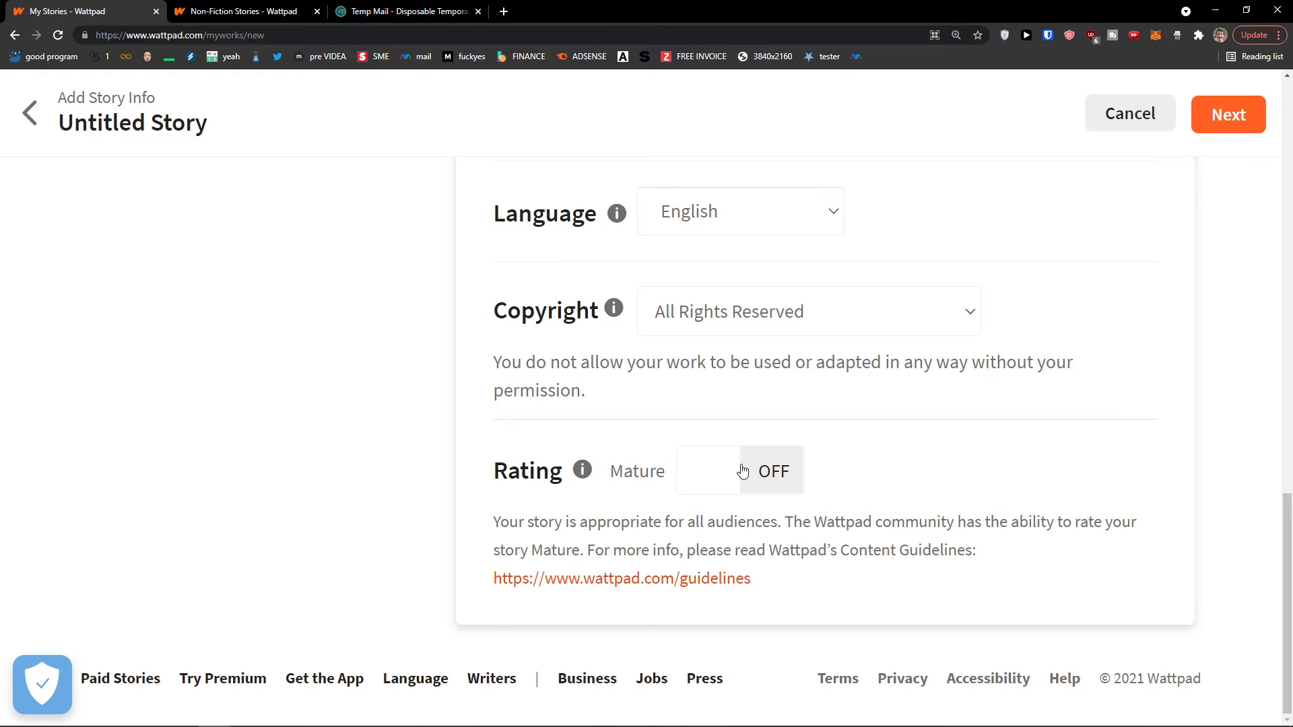
pyautogui.click(743, 471)
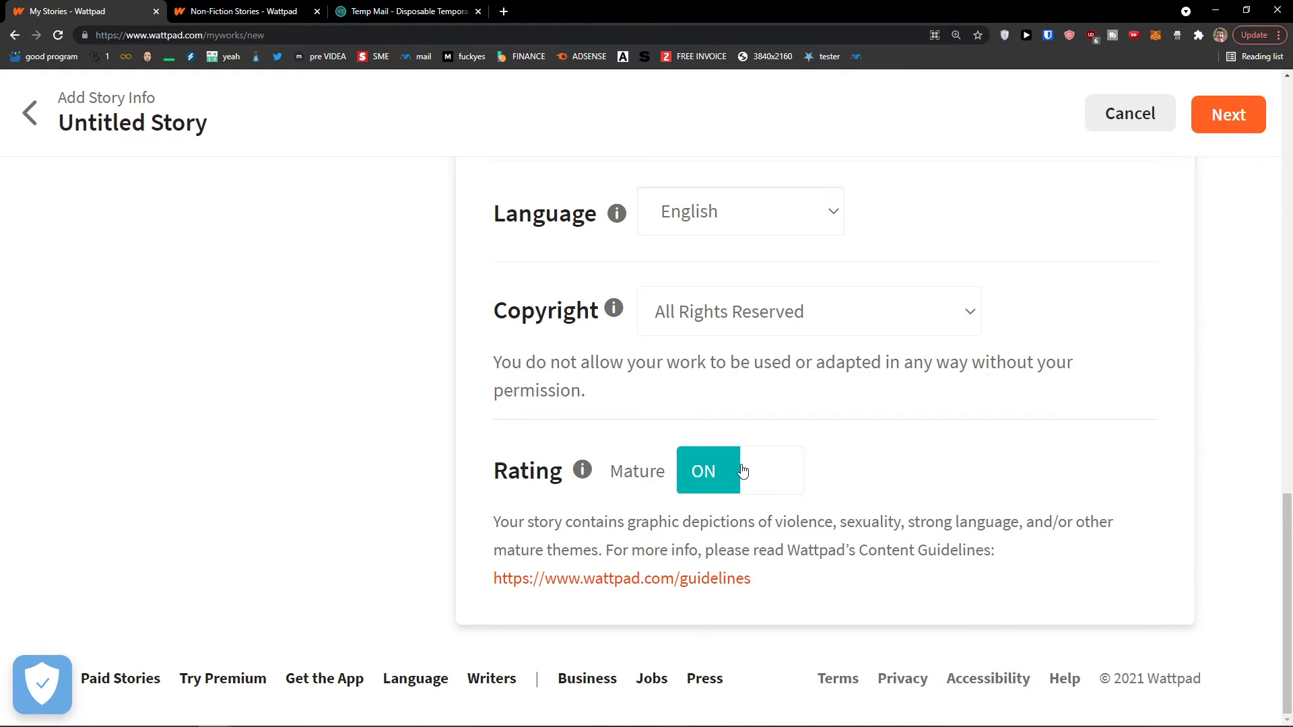
pyautogui.click(742, 472)
pyautogui.click(743, 472)
pyautogui.click(744, 469)
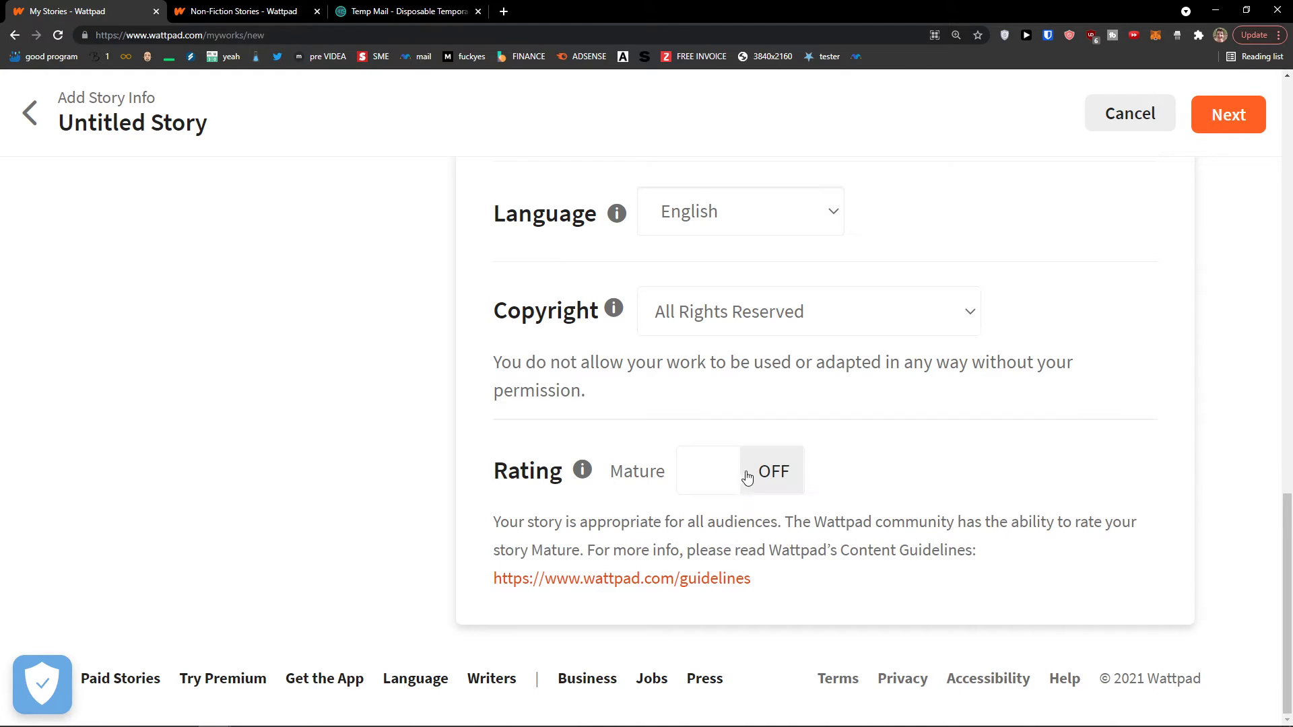
# Read the story rating explanation, close it, and return toward the top
pyautogui.click(582, 469)
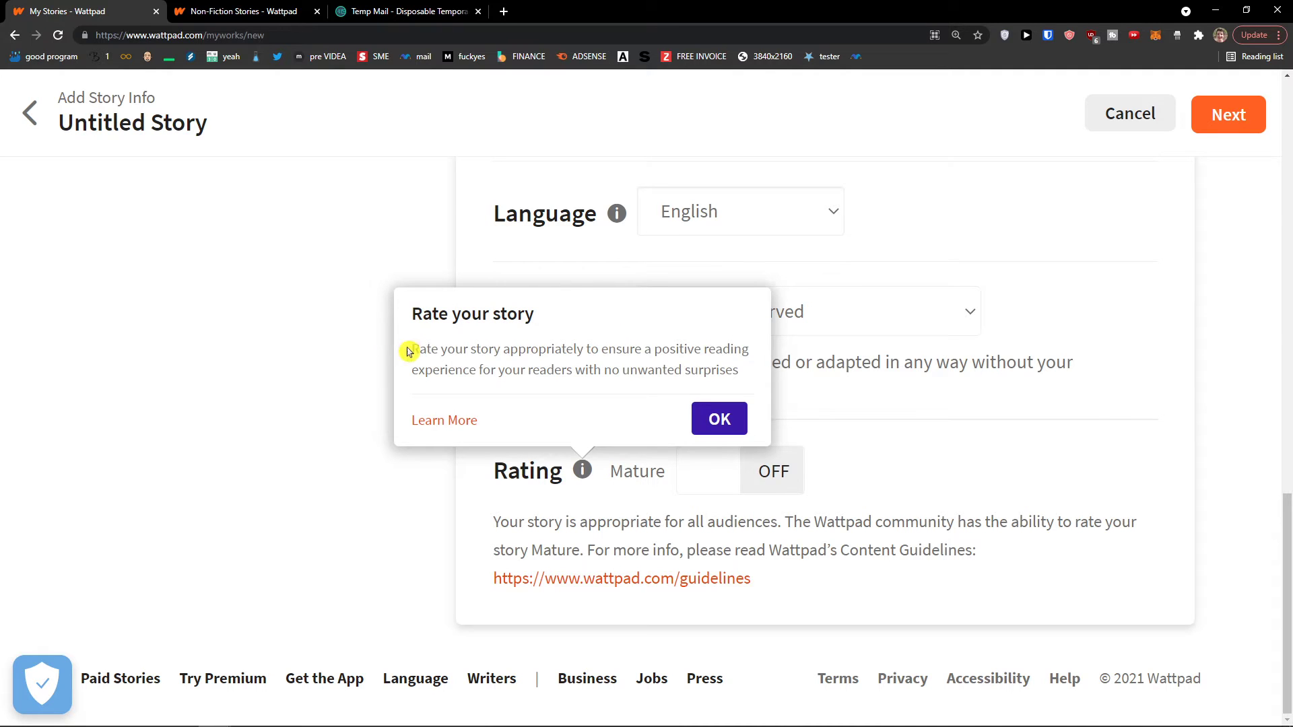
pyautogui.moveTo(408, 351); pyautogui.dragTo(741, 379)
pyautogui.click(713, 419)
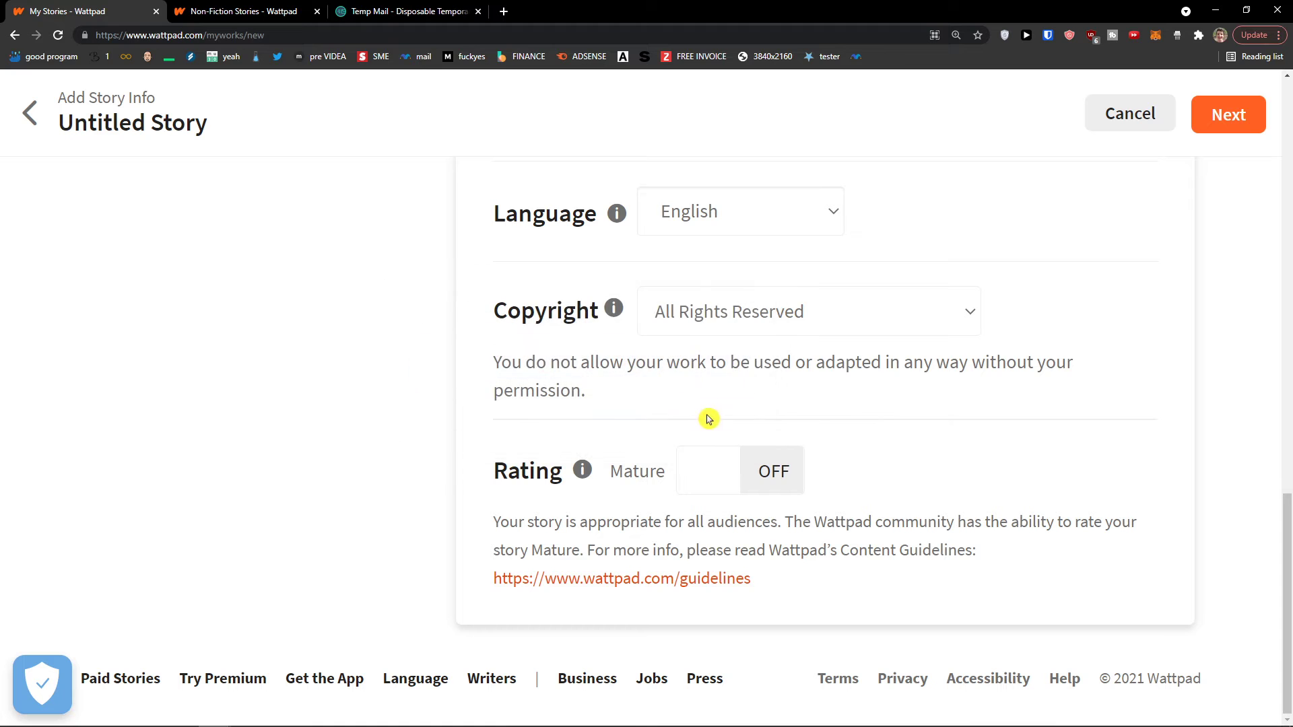
pyautogui.click(582, 469)
pyautogui.click(712, 418)
pyautogui.scroll(10, 947, 483)
# Save the story details with Next and dismiss the header media tip in Untitled Part 1
pyautogui.scroll(5, 839, 351)
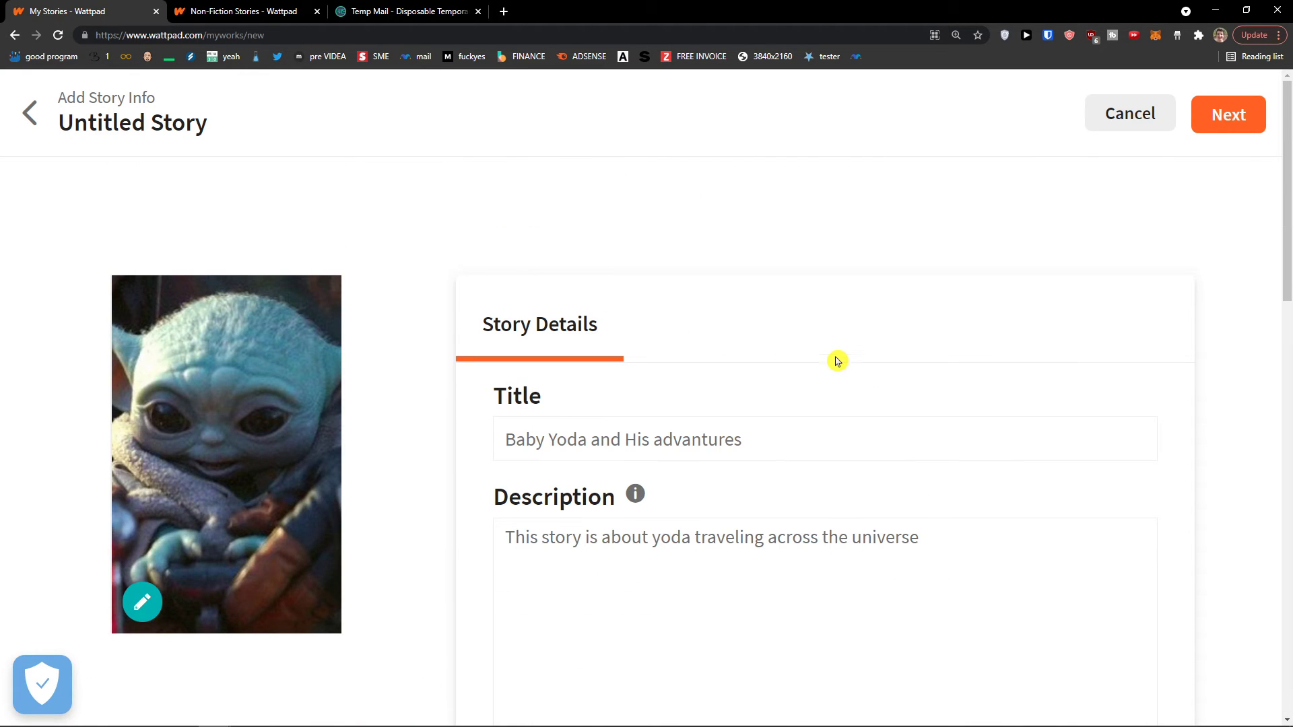
pyautogui.click(1227, 127)
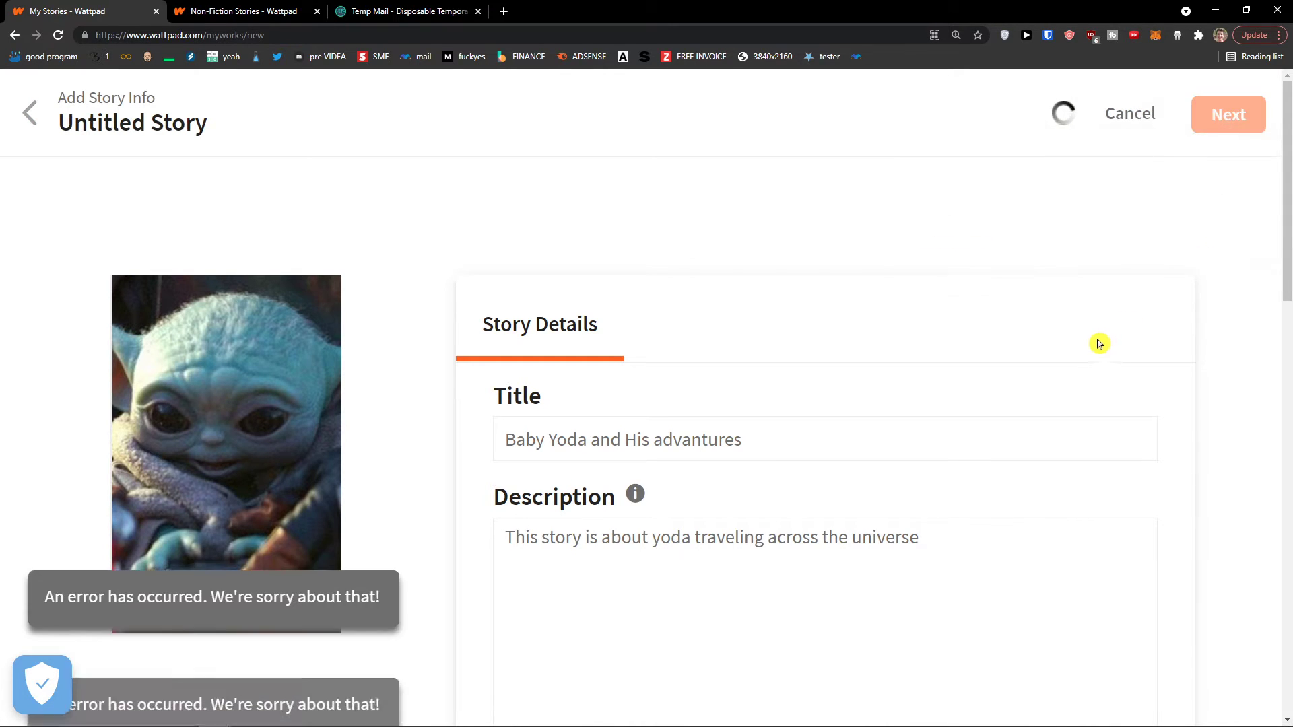
pyautogui.scroll(-8, 1064, 357)
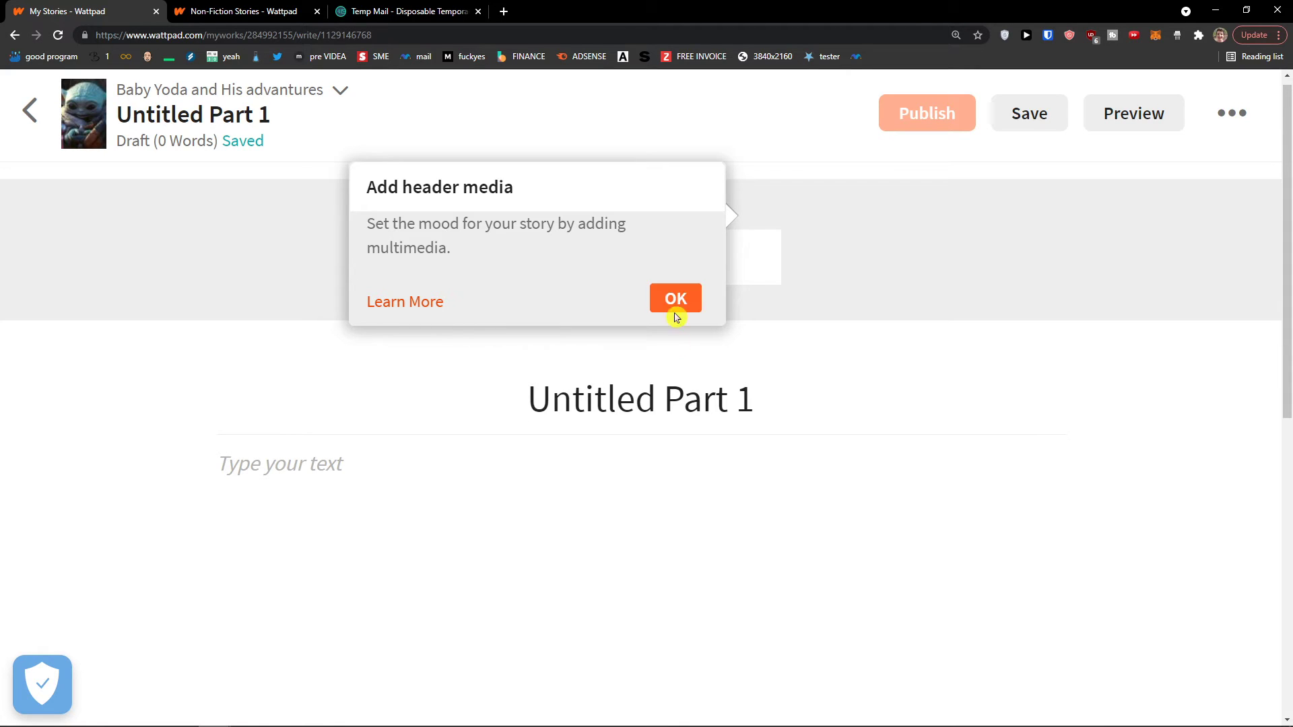
pyautogui.click(682, 305)
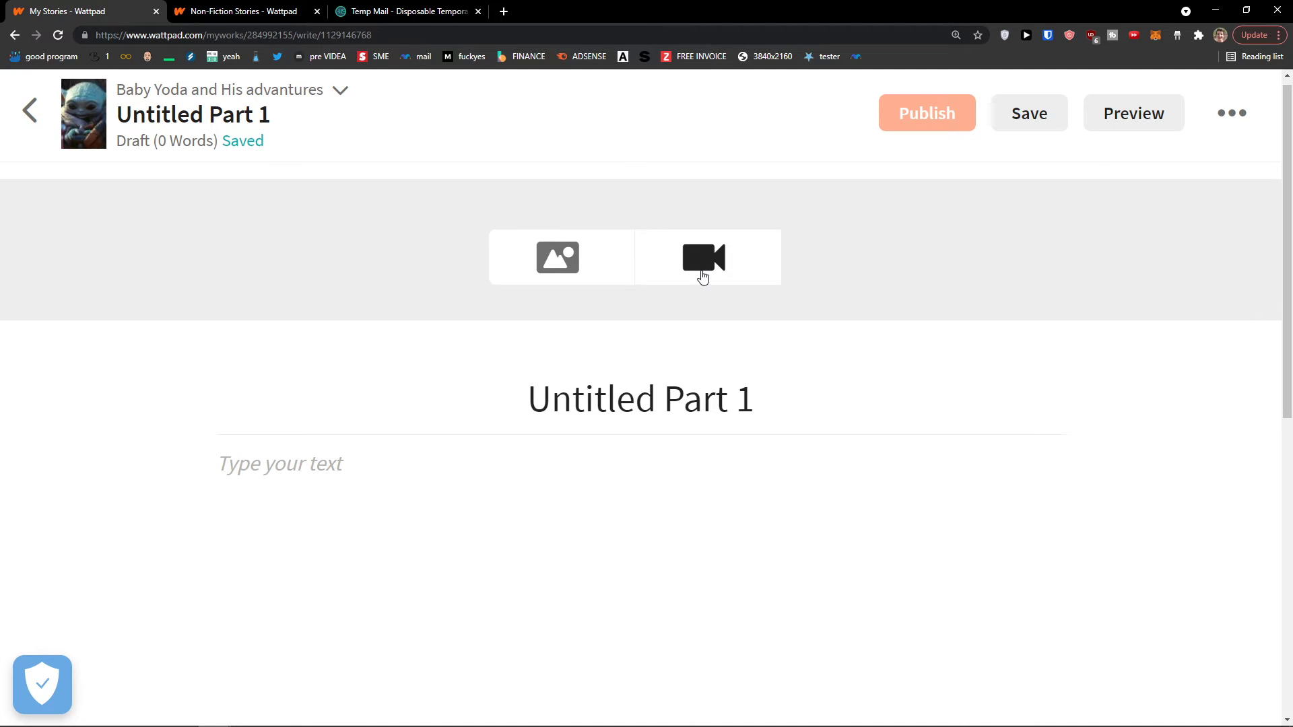
pyautogui.click(702, 276)
# Paste the copied Baby Yoda YouTube link as the part's header video and play it
pyautogui.click(818, 264)
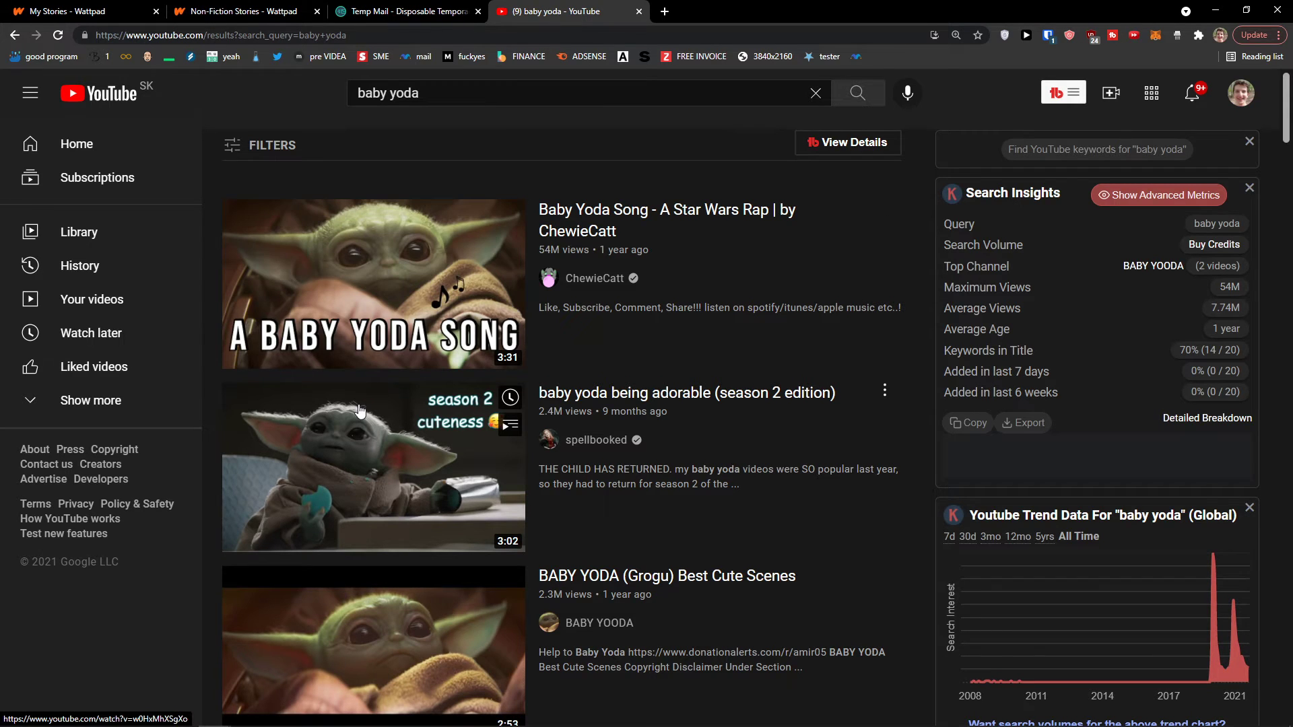
pyautogui.scroll(-2, 361, 410)
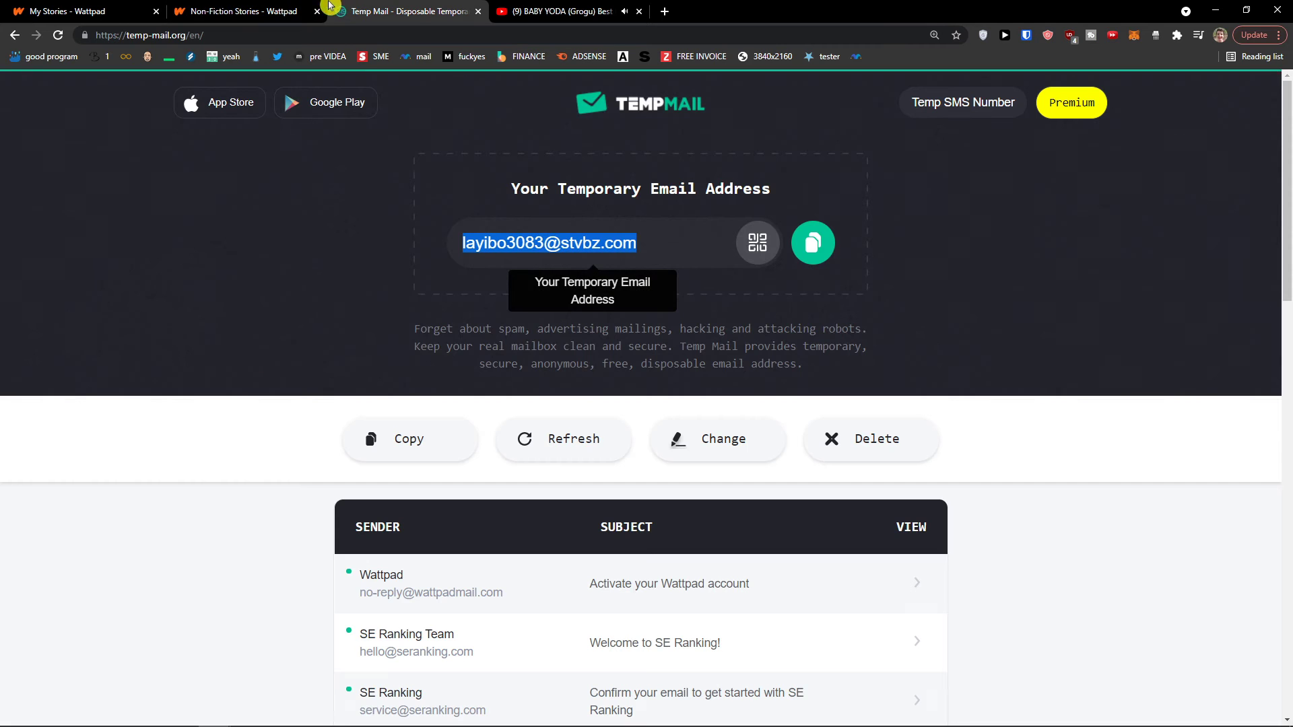
pyautogui.click(256, 10)
pyautogui.click(87, 11)
pyautogui.click(711, 268)
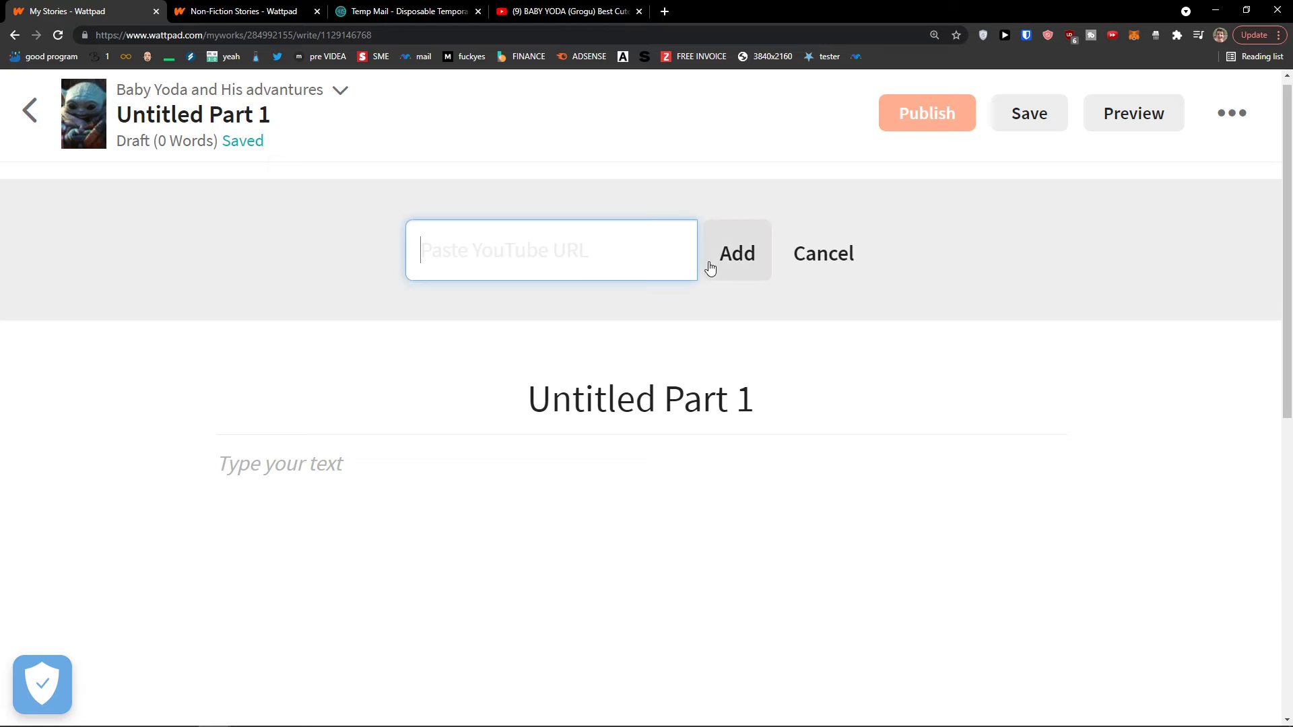
pyautogui.hotkey('ctrl', 'v')
pyautogui.click(724, 268)
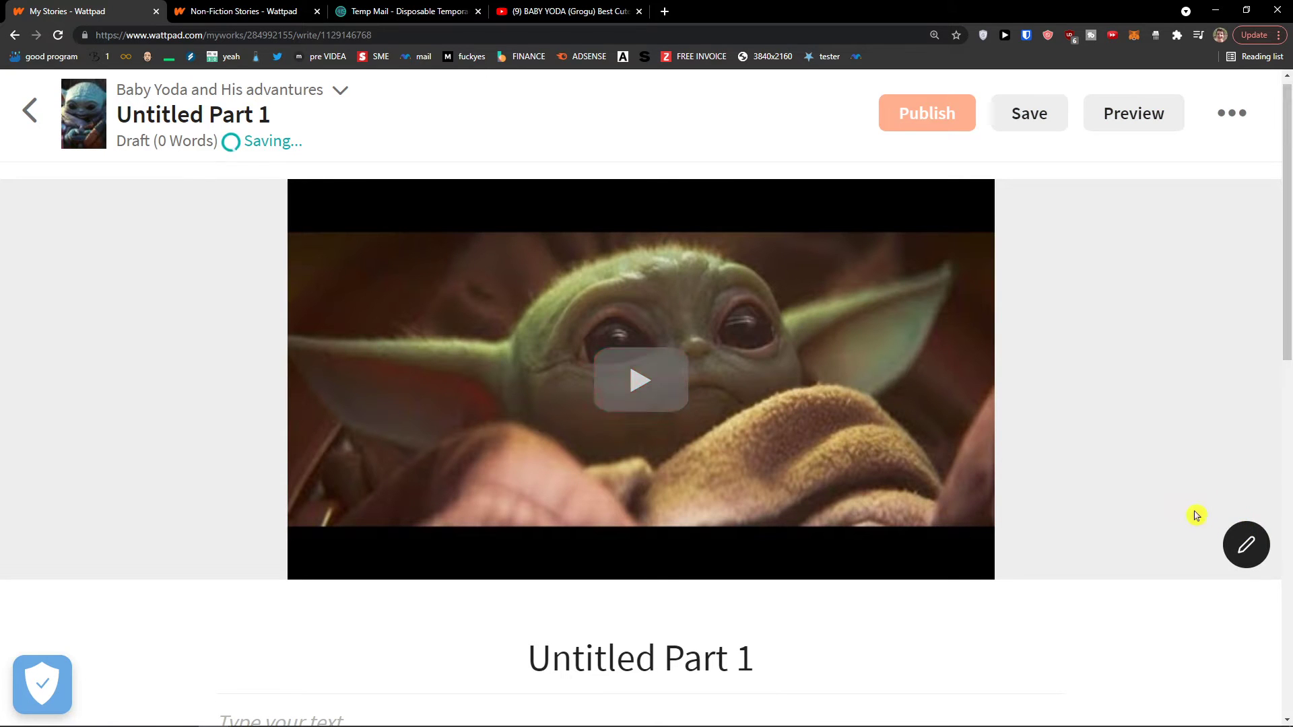
pyautogui.scroll(-3, 1078, 524)
pyautogui.scroll(2, 1078, 524)
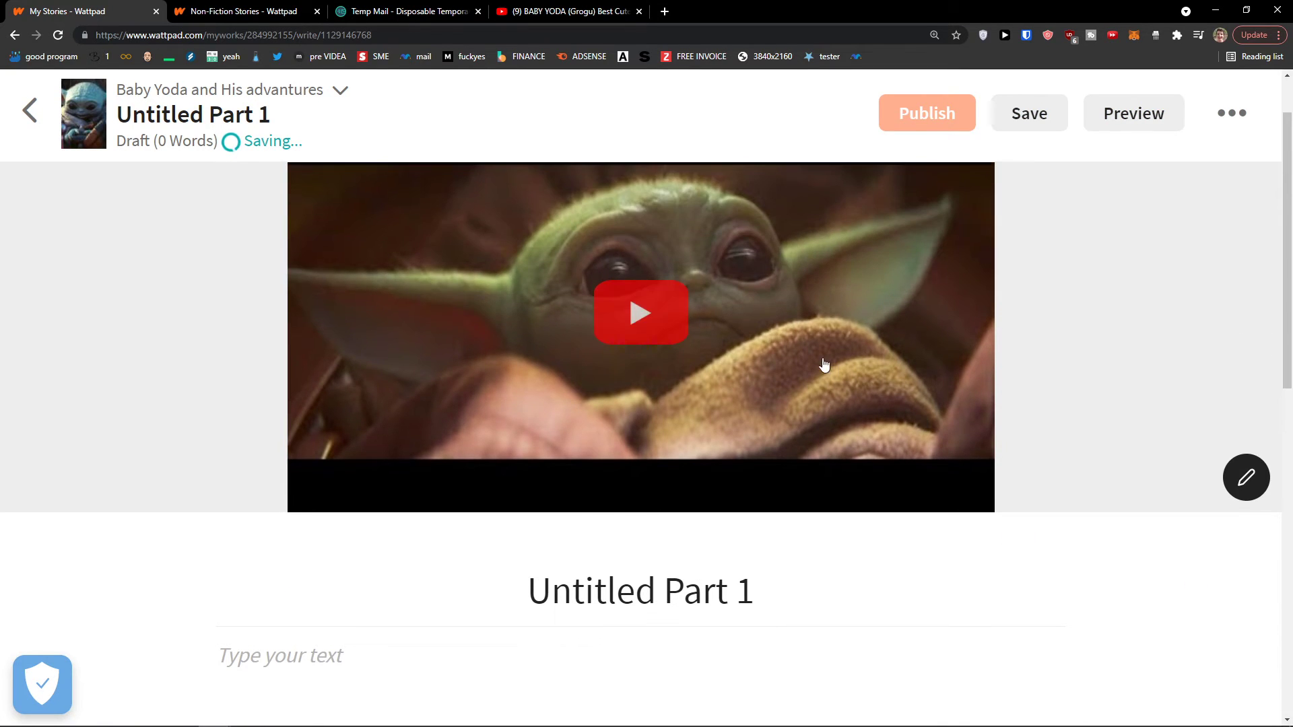
pyautogui.click(551, 453)
# Mute and pause the embedded Baby Yoda video
pyautogui.click(376, 488)
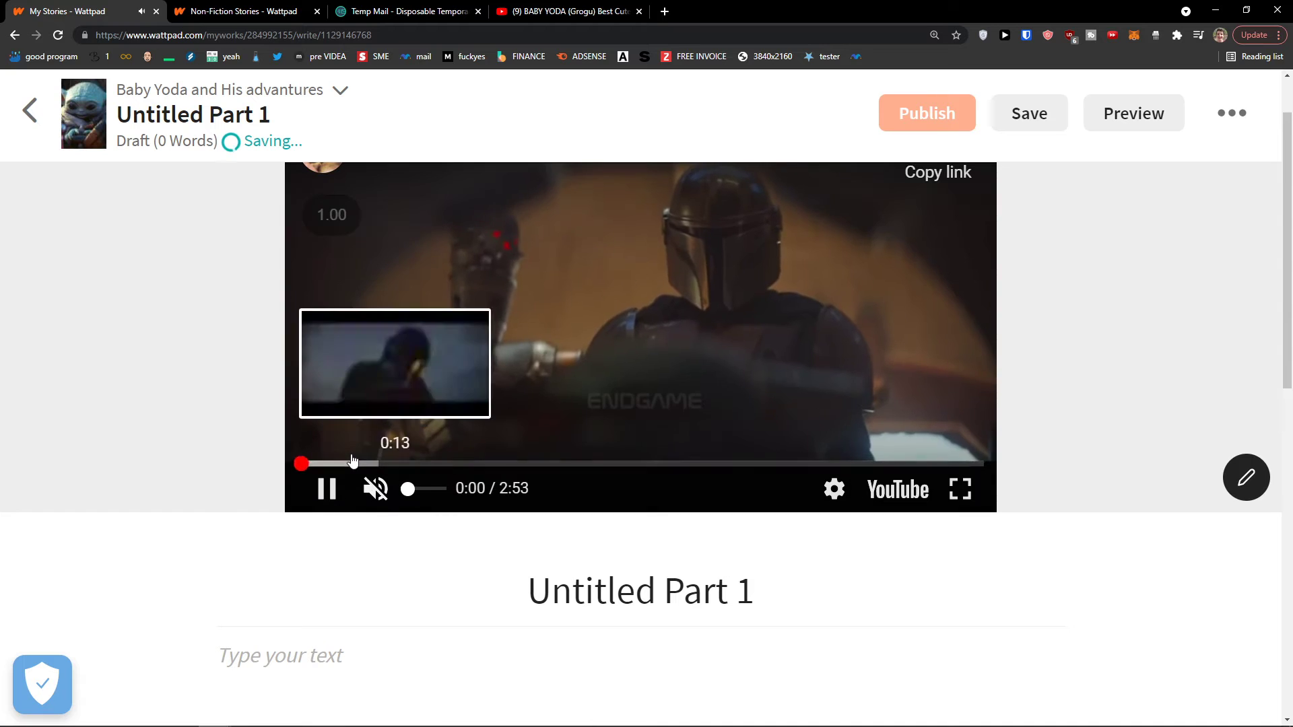
pyautogui.click(352, 464)
pyautogui.click(327, 488)
pyautogui.scroll(1, 1279, 545)
# Upload a Baby Yoda image as an additional header media item
pyautogui.click(1247, 544)
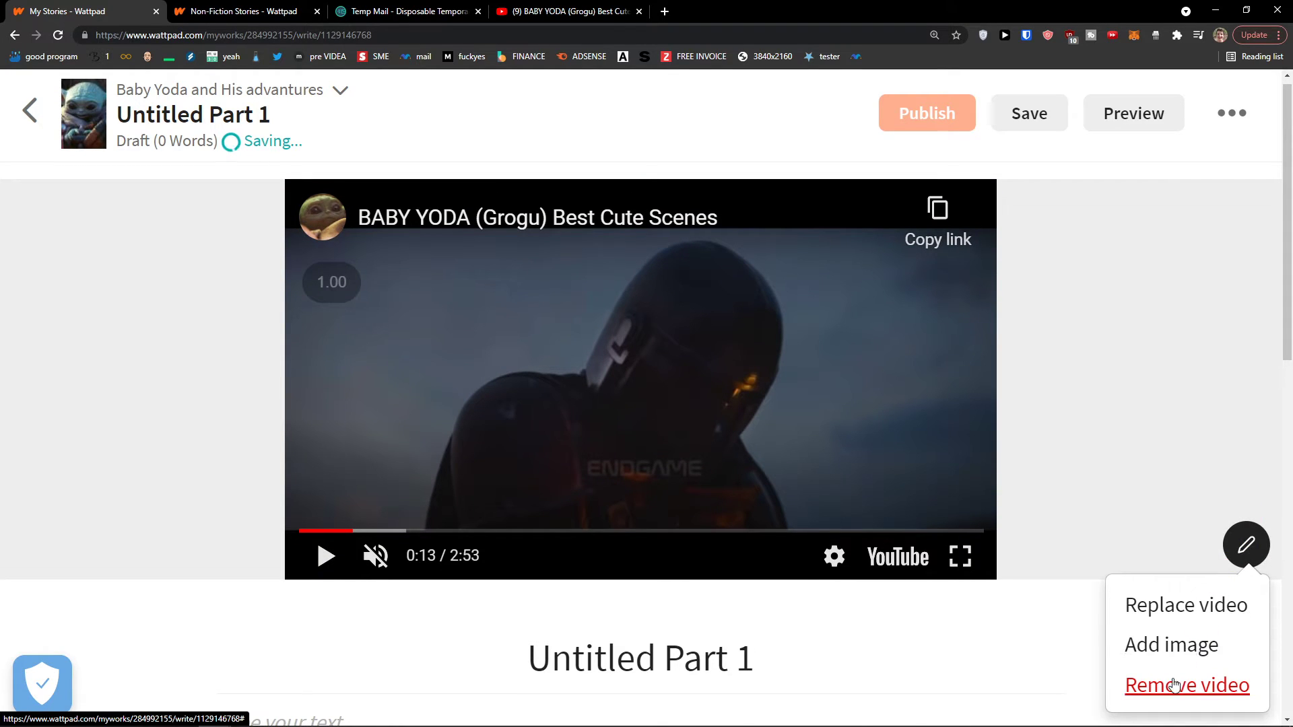
pyautogui.click(1177, 655)
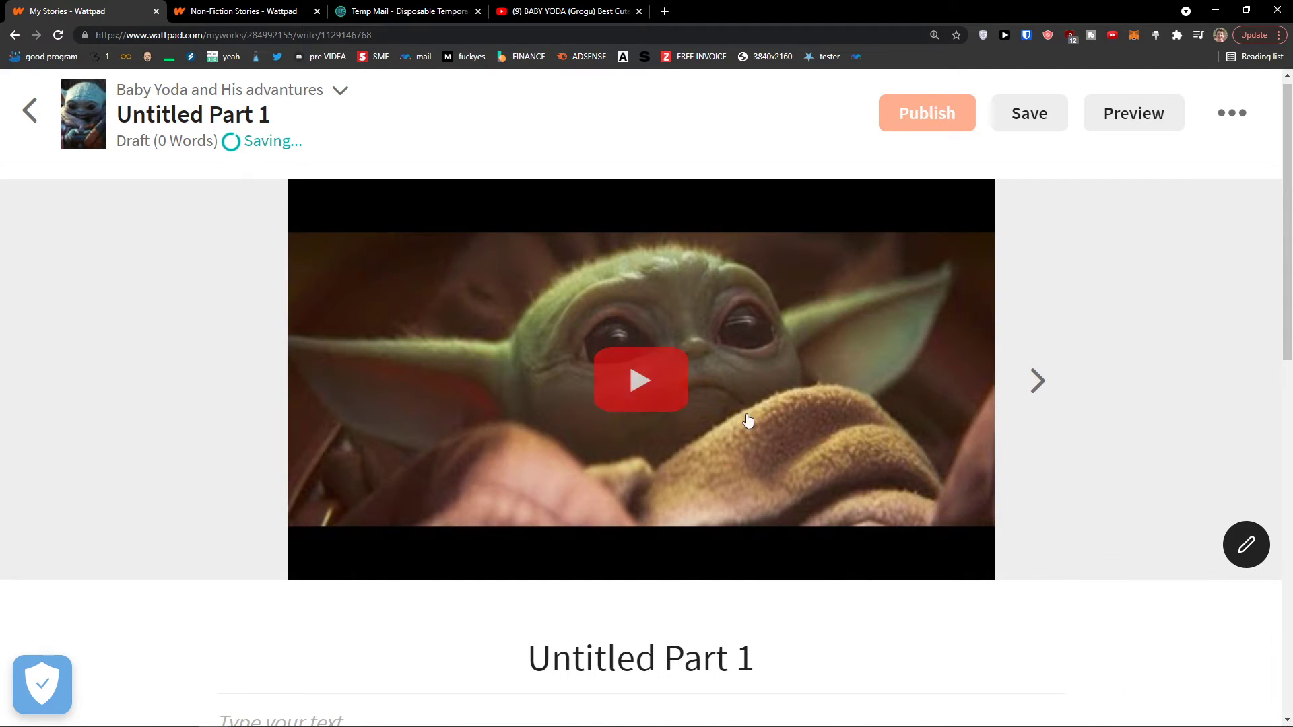
pyautogui.click(1246, 544)
pyautogui.click(1059, 588)
# Remove the header video so only the Baby Yoda image remains
pyautogui.click(1246, 483)
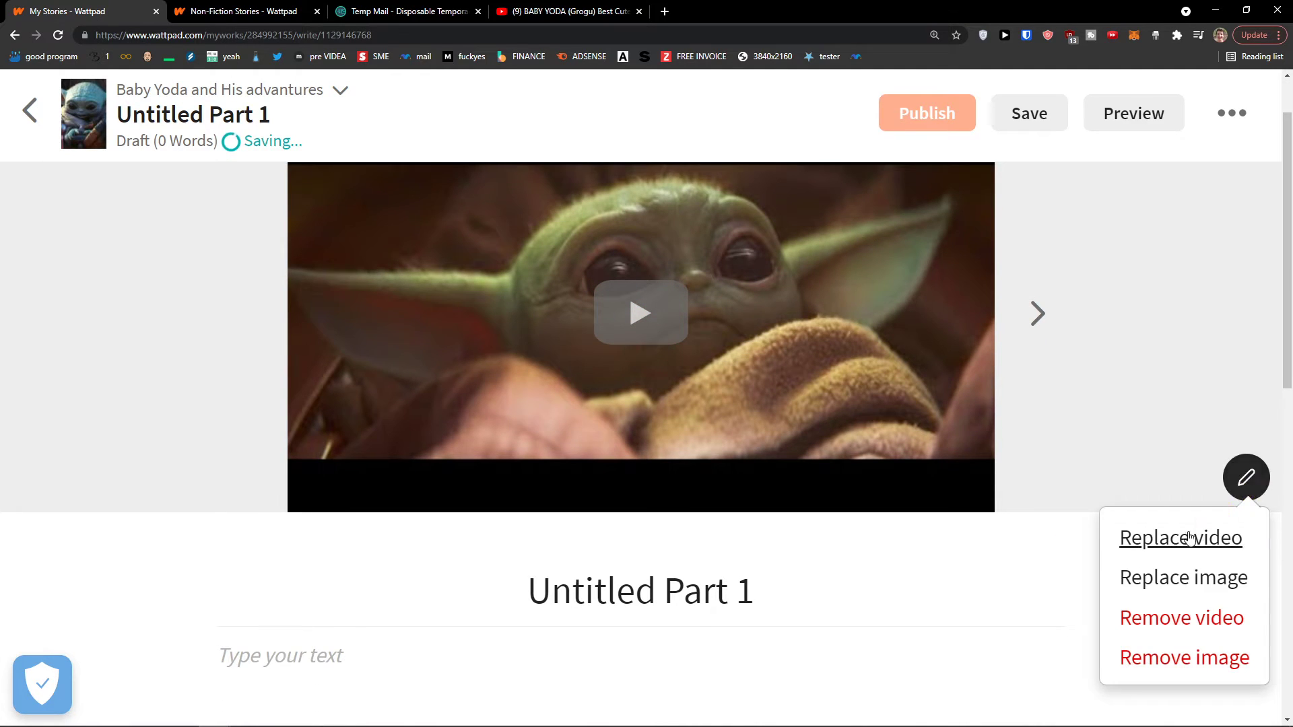
pyautogui.click(1041, 400)
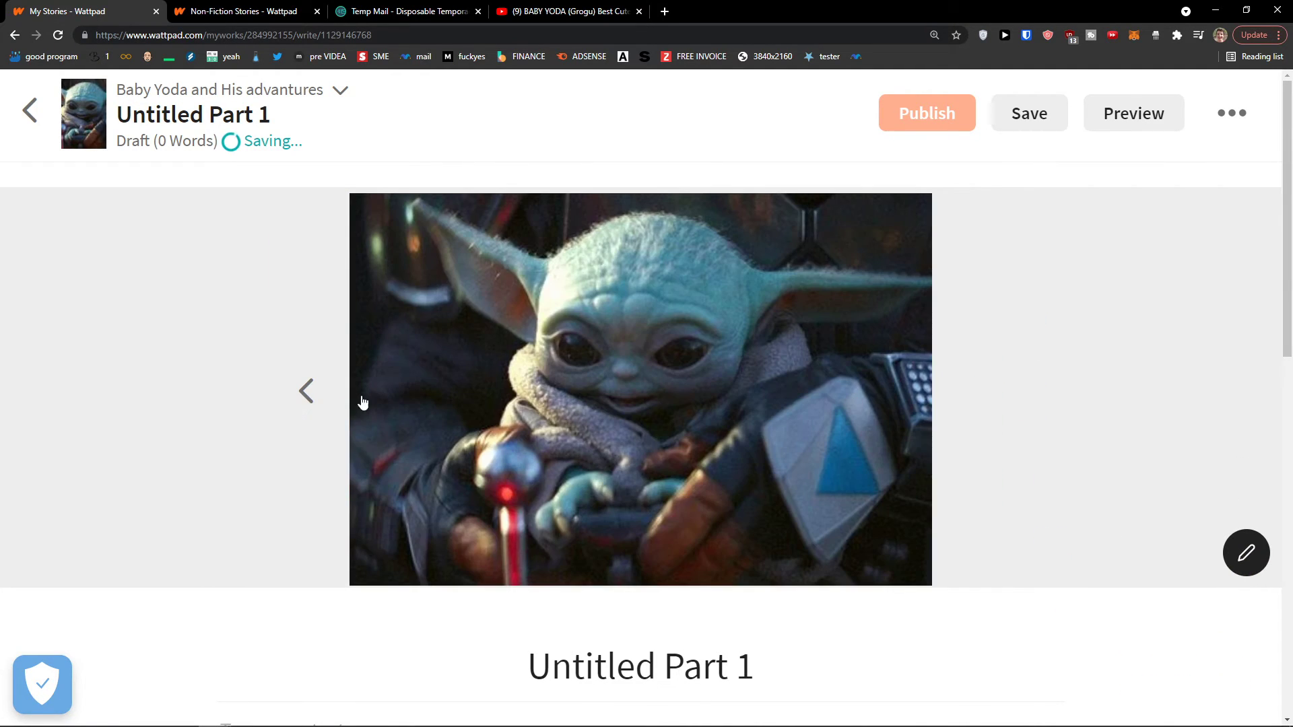
pyautogui.click(311, 396)
pyautogui.click(1239, 545)
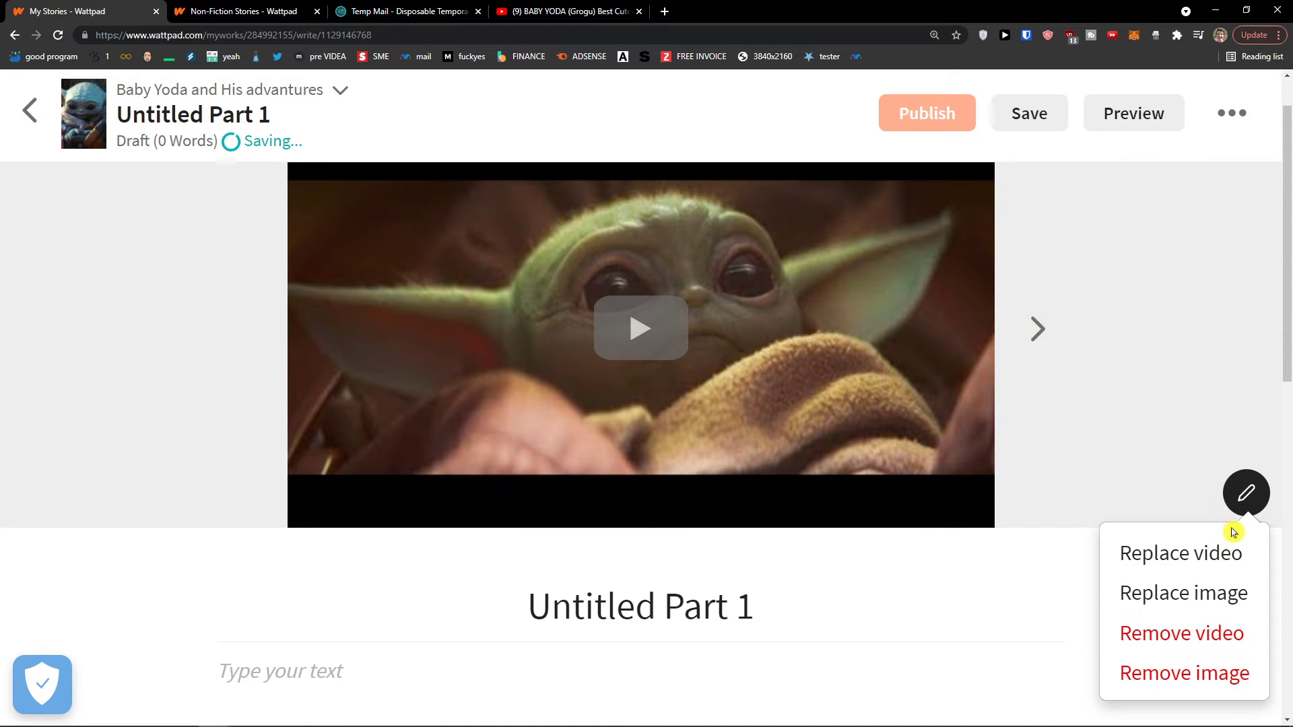
pyautogui.click(1165, 623)
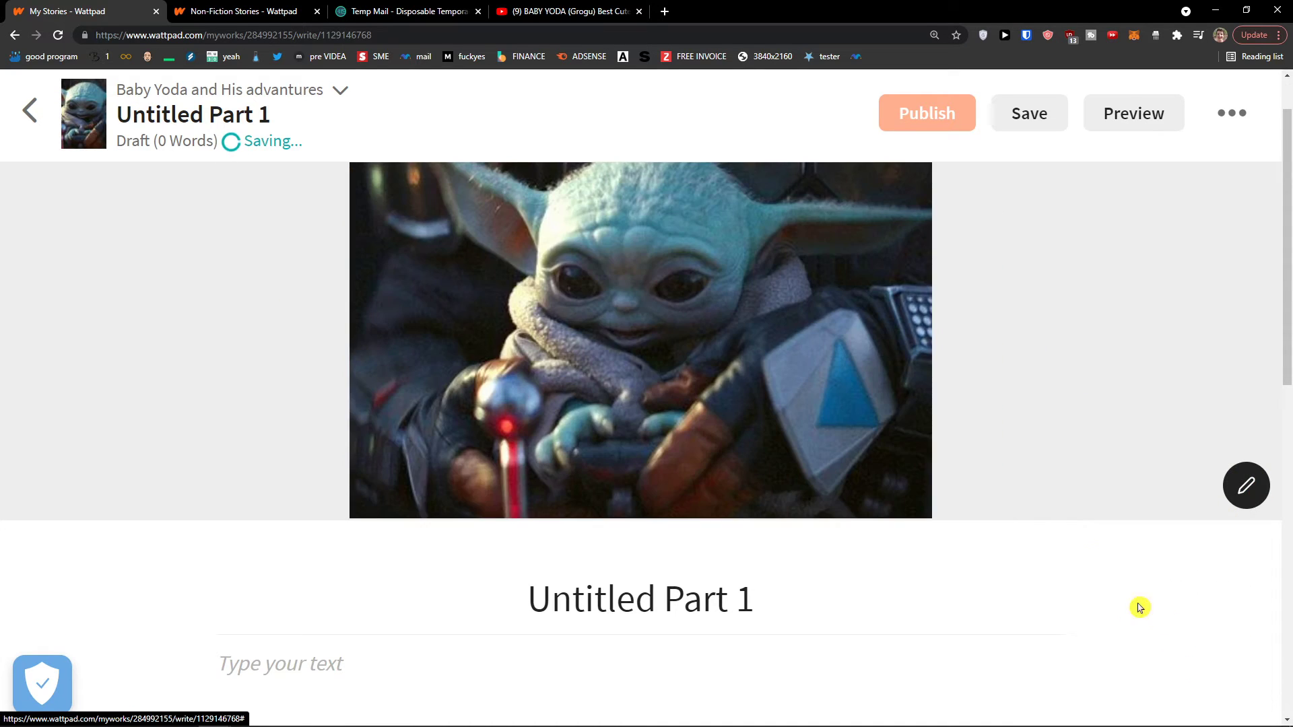
pyautogui.scroll(-4, 664, 433)
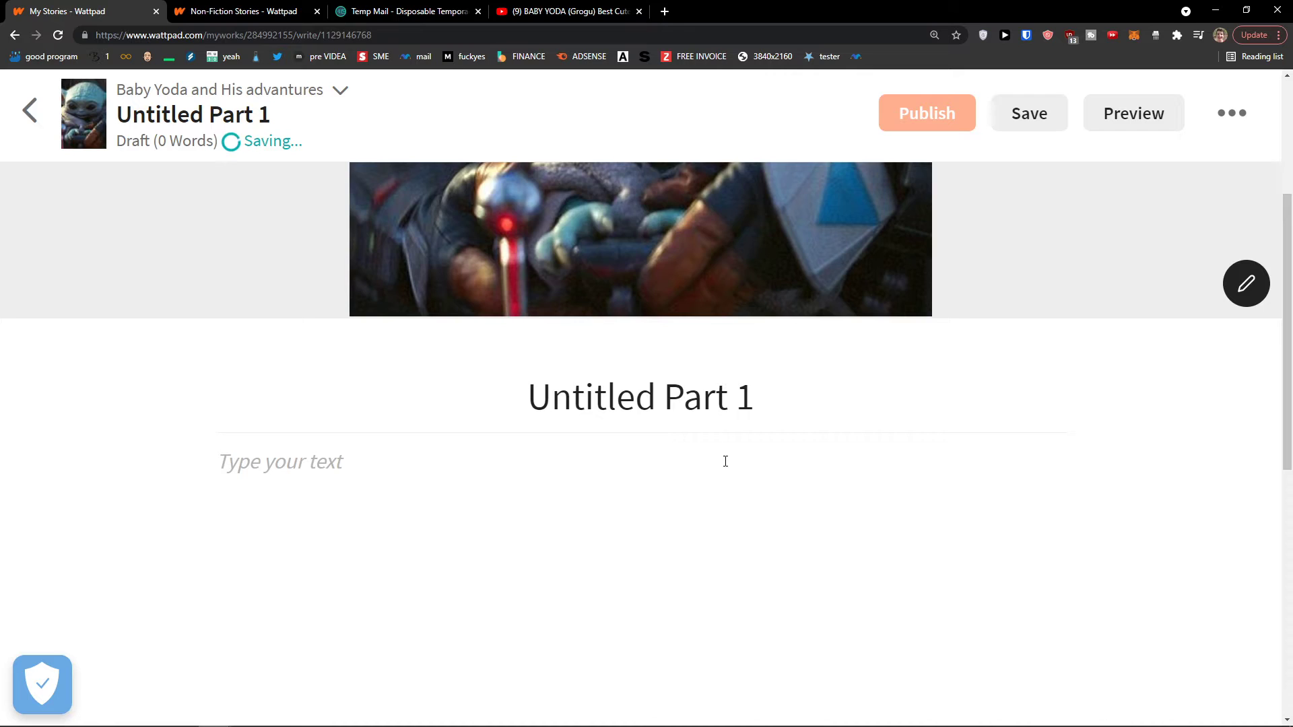
pyautogui.scroll(-2, 726, 462)
# Retitle the part 'Baby Yoda Advanture To Another Planet'
pyautogui.tripleClick(683, 281)
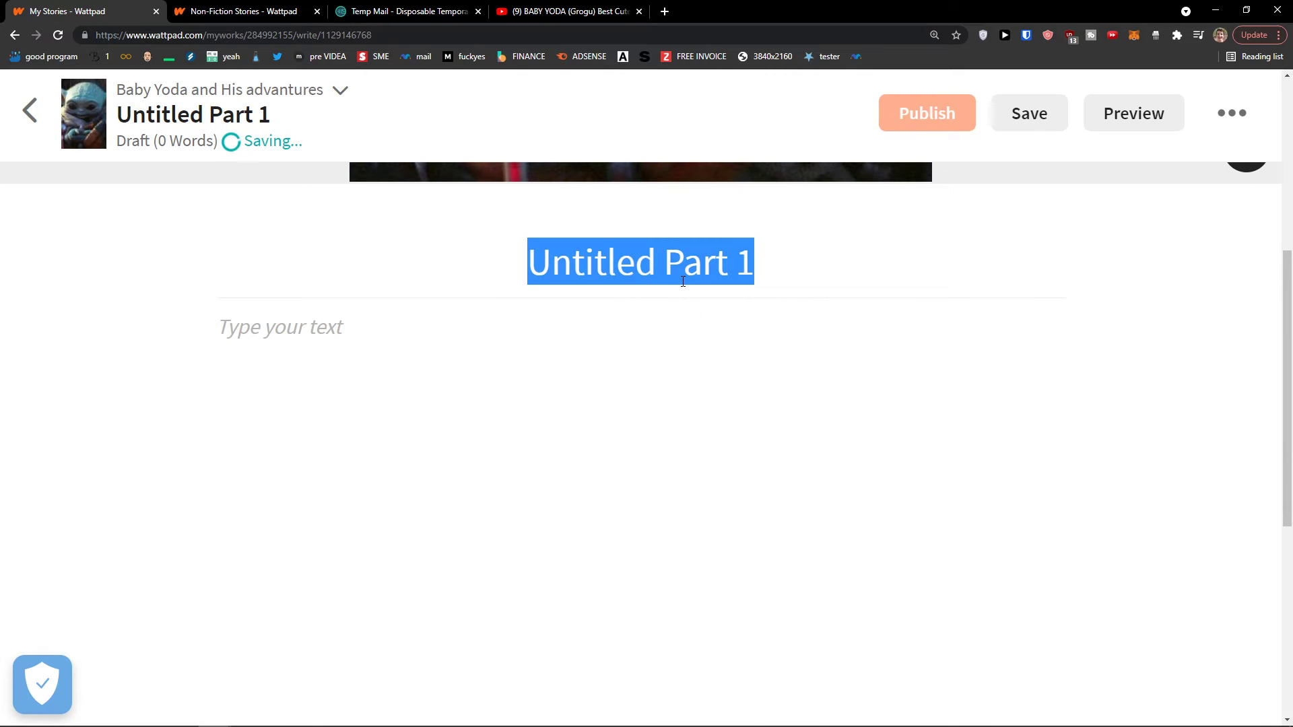
pyautogui.write('S')
pyautogui.press('Return')
pyautogui.scroll(-5, 726, 405)
pyautogui.scroll(3, 742, 350)
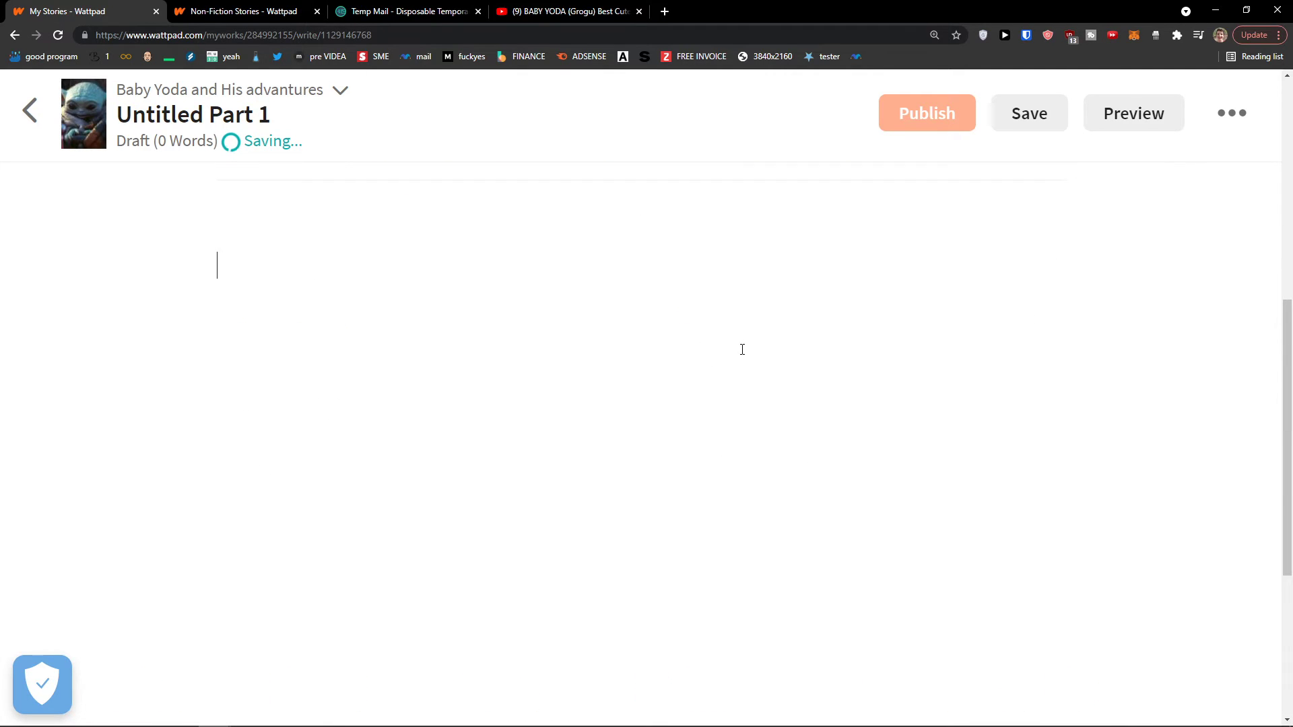
pyautogui.scroll(5, 743, 349)
pyautogui.click(674, 470)
pyautogui.moveTo(656, 474); pyautogui.dragTo(617, 478)
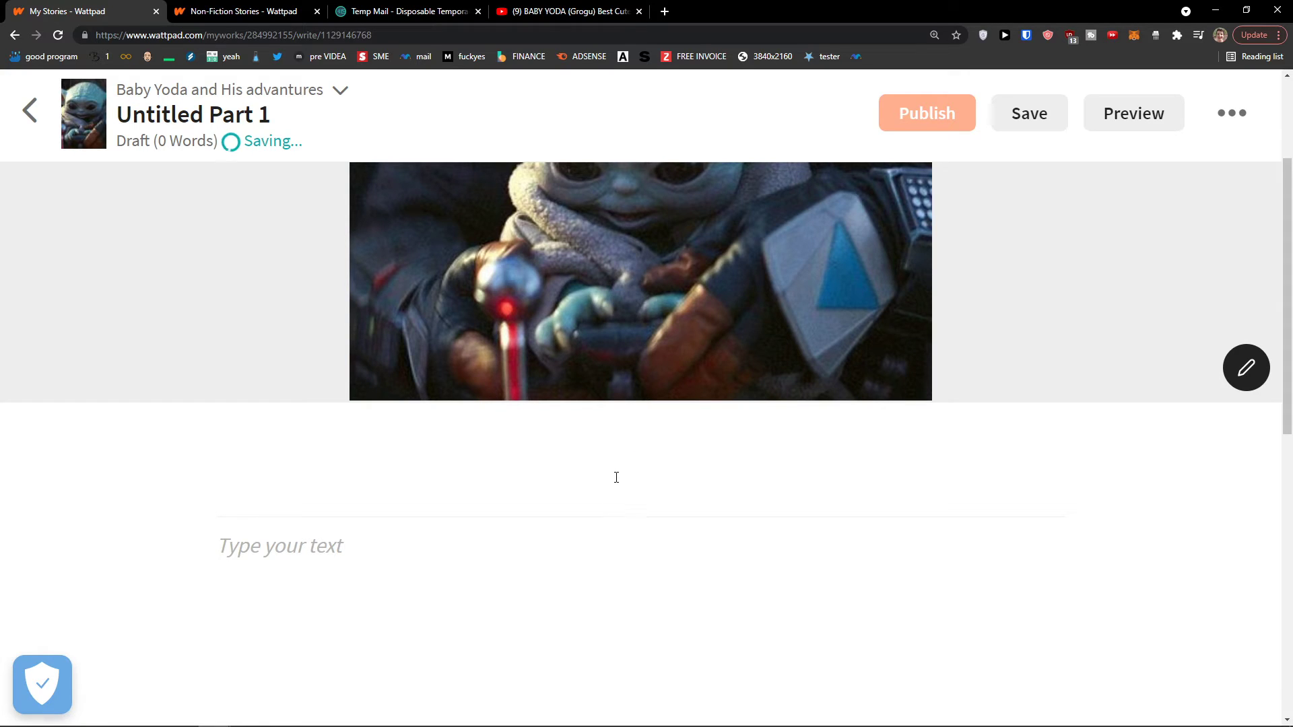
pyautogui.write('Baby Yod')
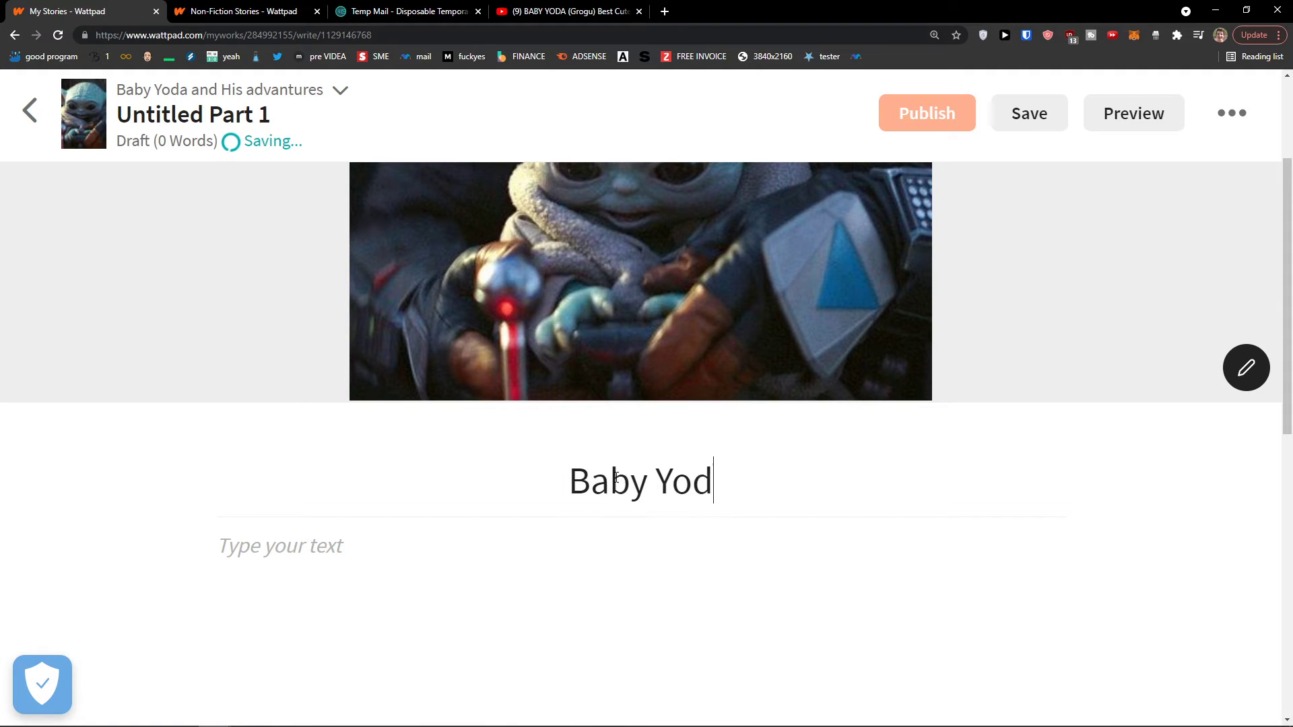
pyautogui.write('a Advanture TO Ano')
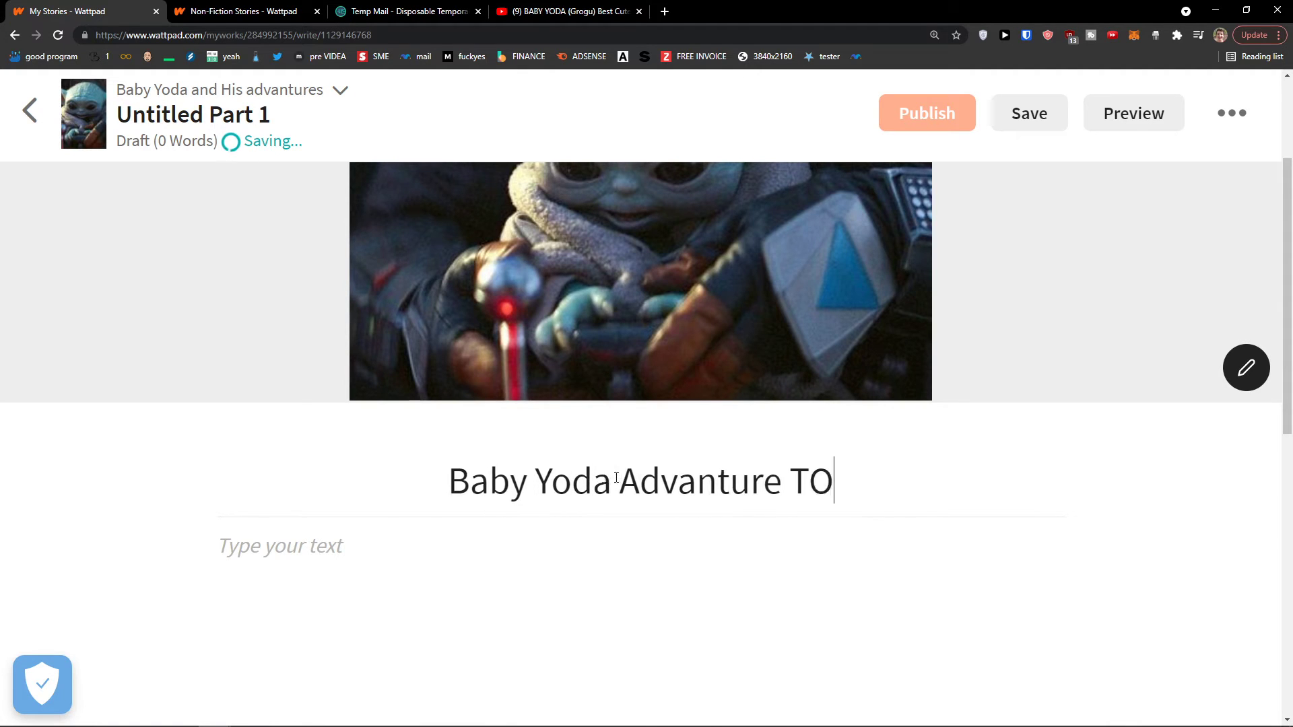
pyautogui.press('BackSpace')
pyautogui.press('BackSpace')
pyautogui.press('BackSpace')
pyautogui.press('BackSpace')
pyautogui.press('BackSpace')
pyautogui.write('o Anoth')
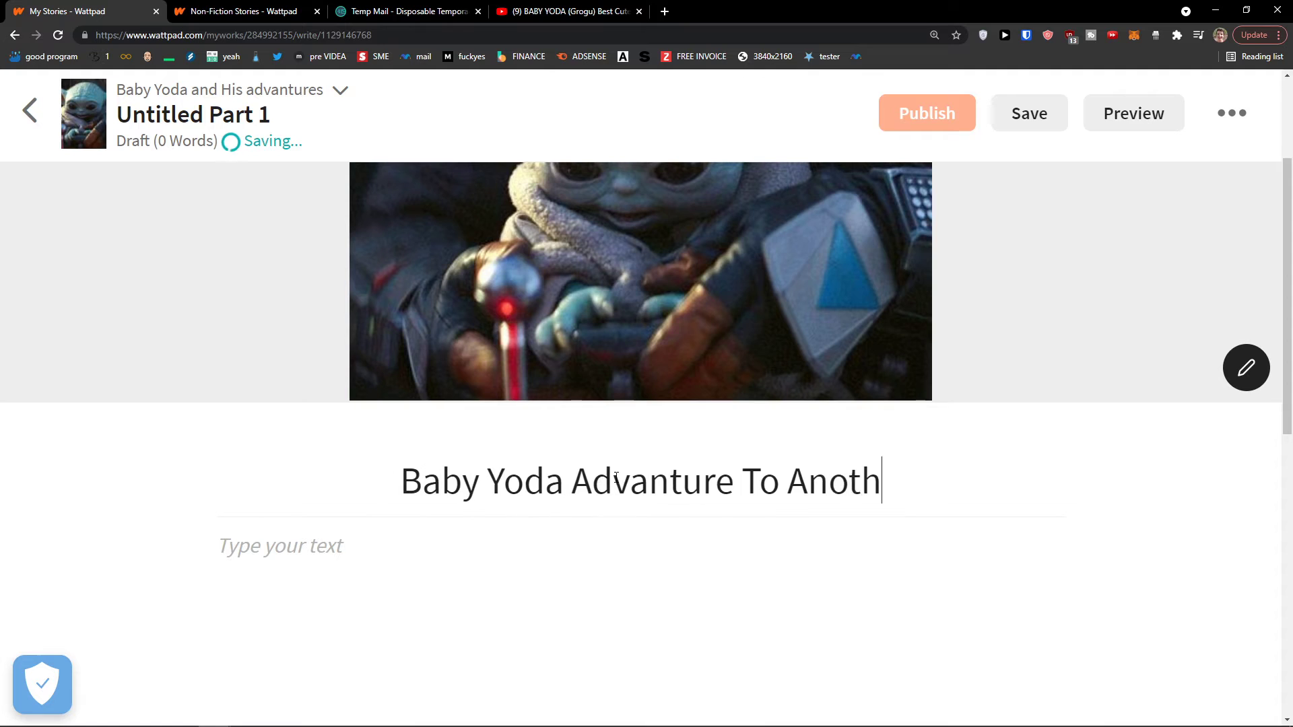
pyautogui.write('er Planet')
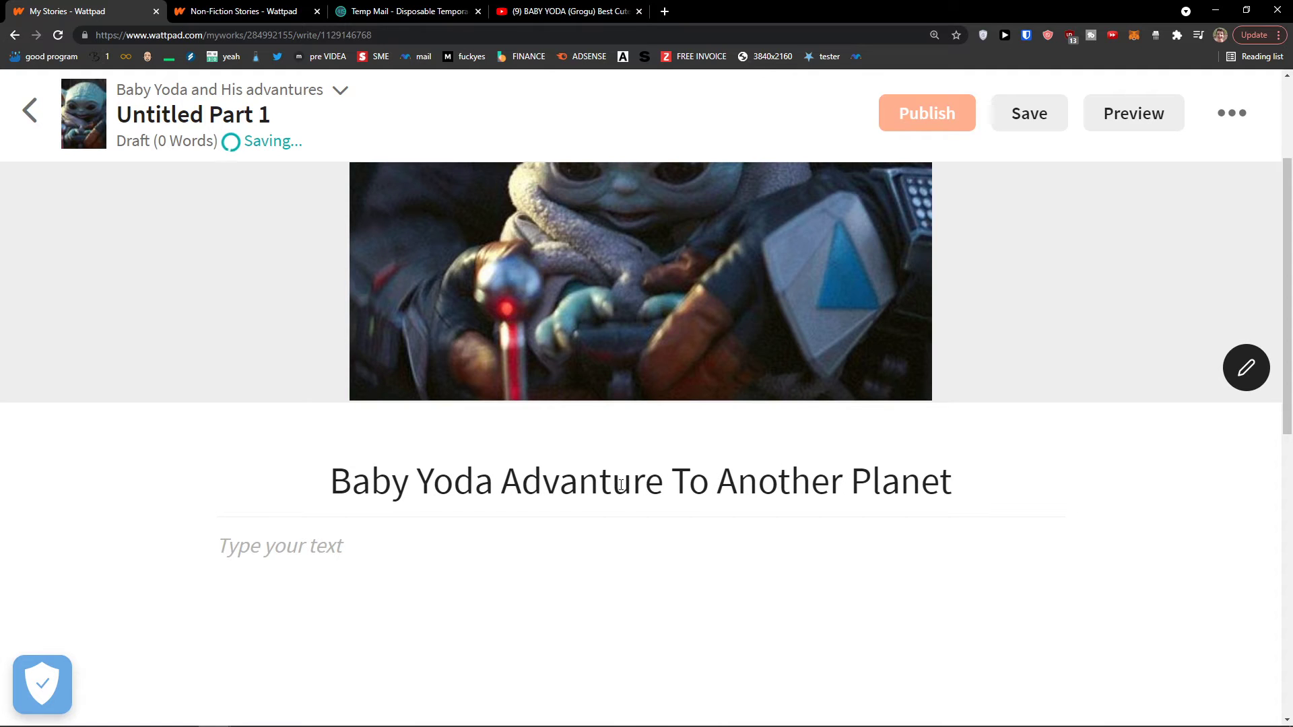
# Place the cursor in the story body and zoom the page out to 150%
pyautogui.click(569, 547)
pyautogui.scroll(-2, 565, 539)
pyautogui.hotkey('ctrl', '-')
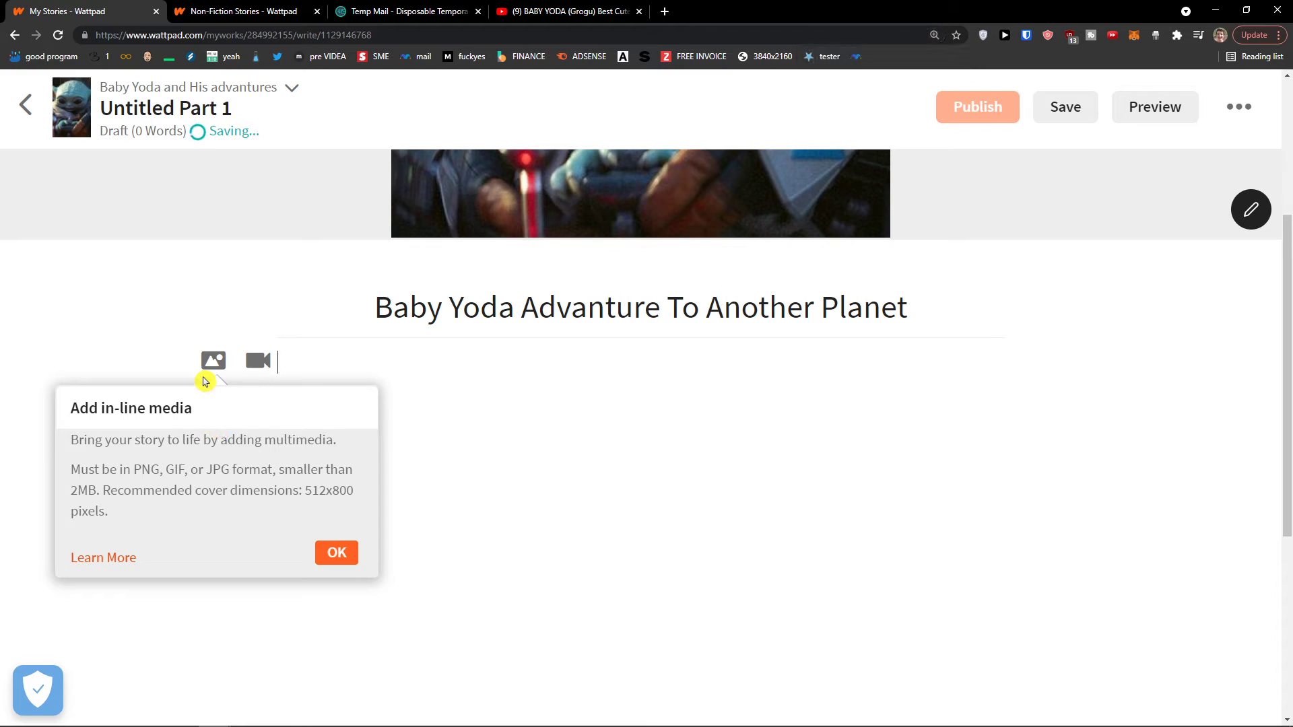
# Write the opening sentence beginning 'It all started whe…' and ending with Mandalorian
pyautogui.click(337, 554)
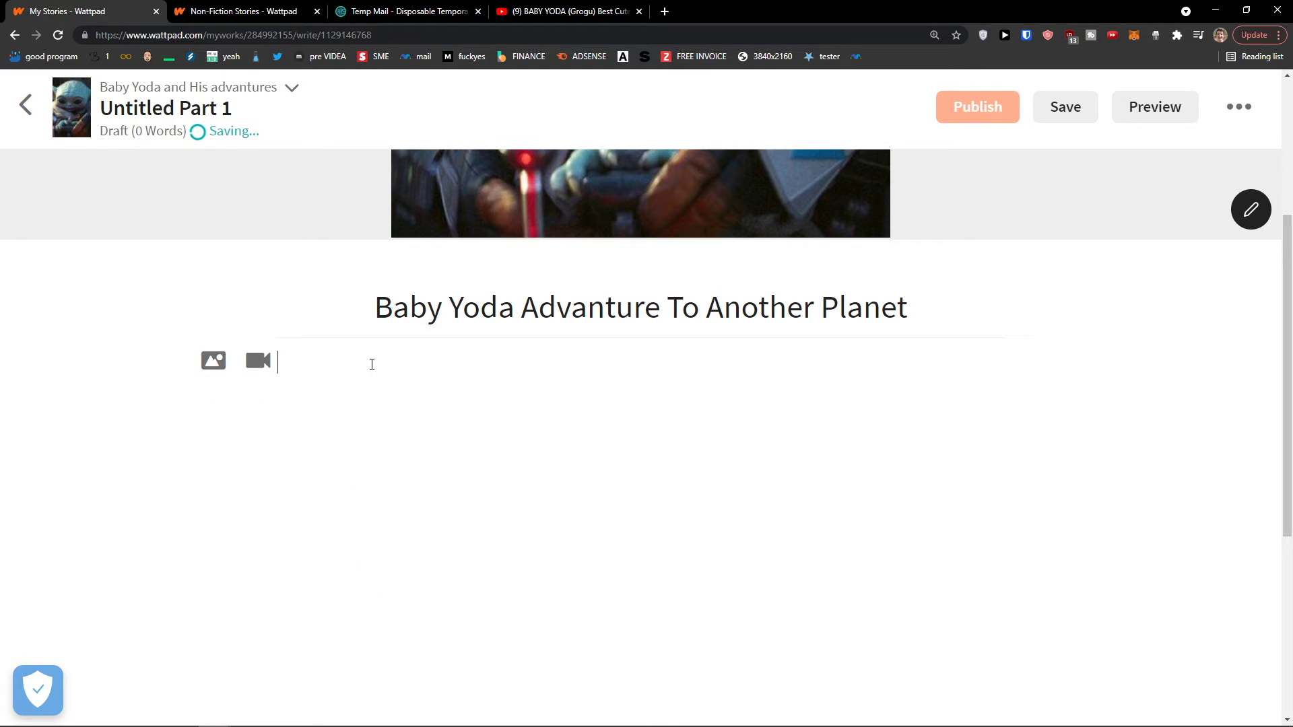
pyautogui.write('T')
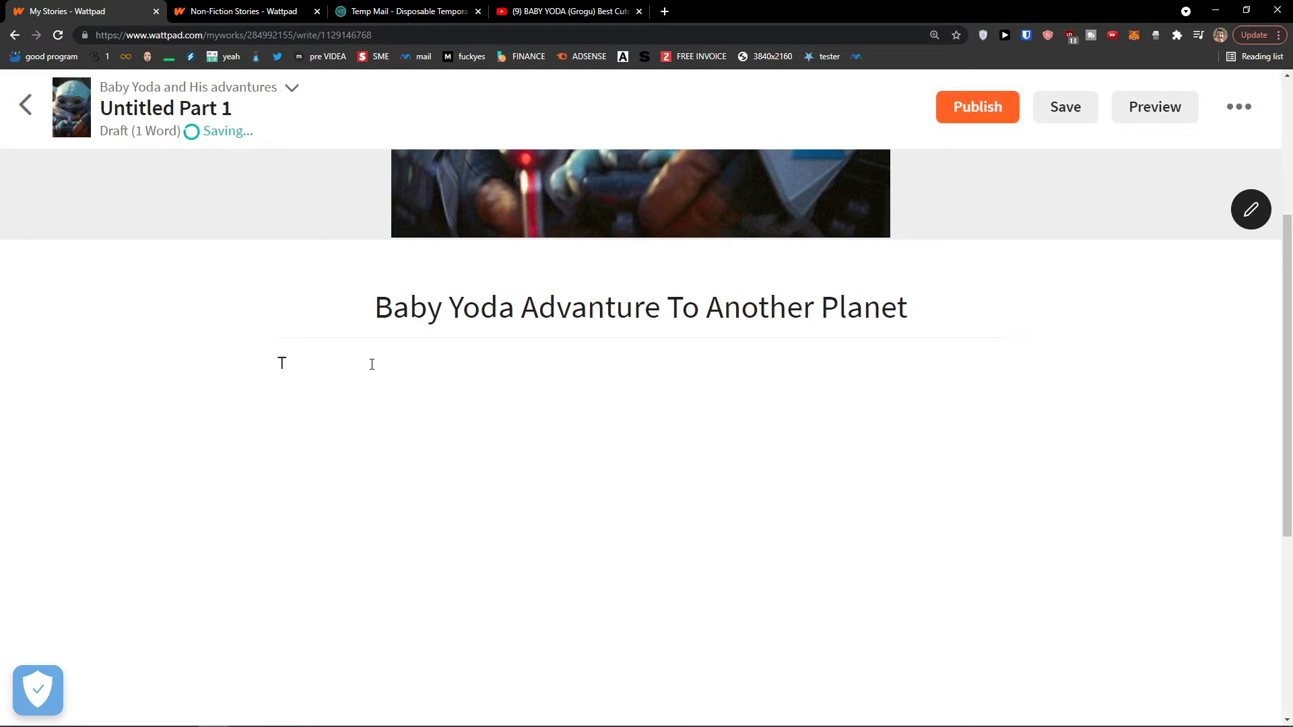
pyautogui.press('BackSpace')
pyautogui.write('It all started when Baby yoda was travelling with v')
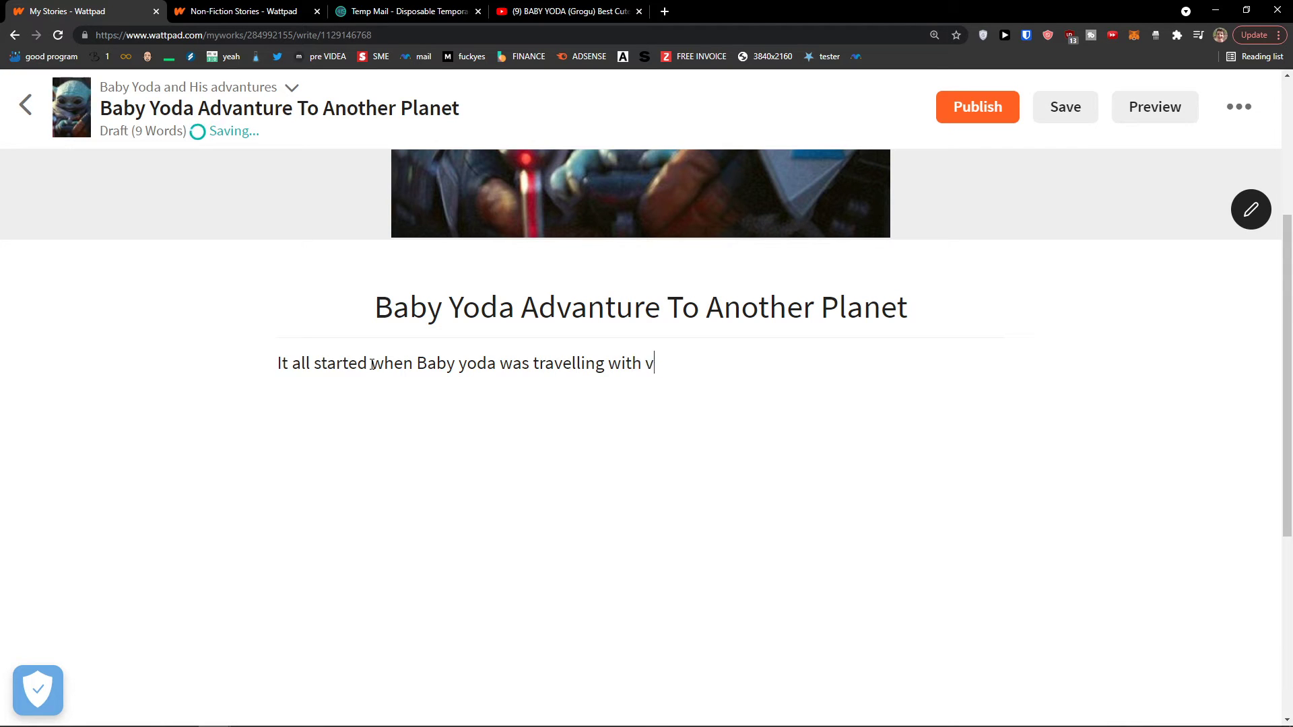
pyautogui.press('BackSpace')
pyautogui.write('Mandalorian.')
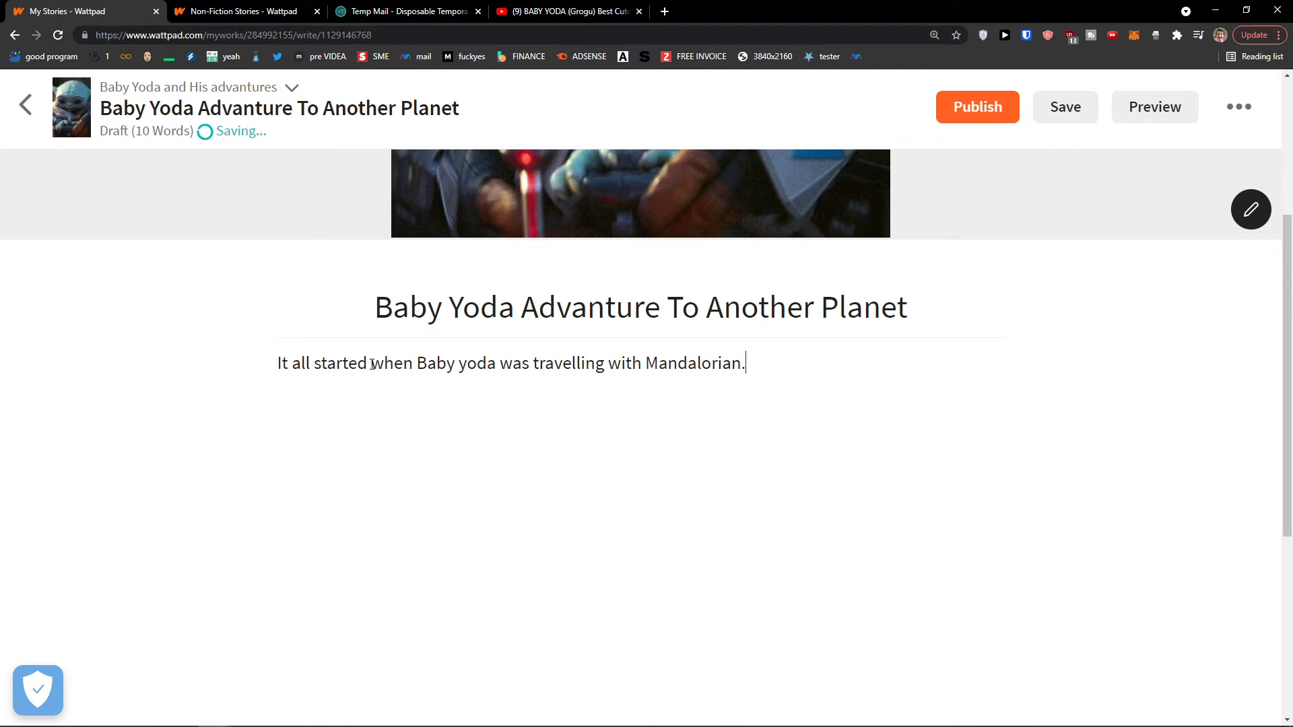
pyautogui.press('Return')
# Add a dashed separator line below it, then switch to the Non-Fiction Stories tab
pyautogui.write('------------')
pyautogui.press('Return')
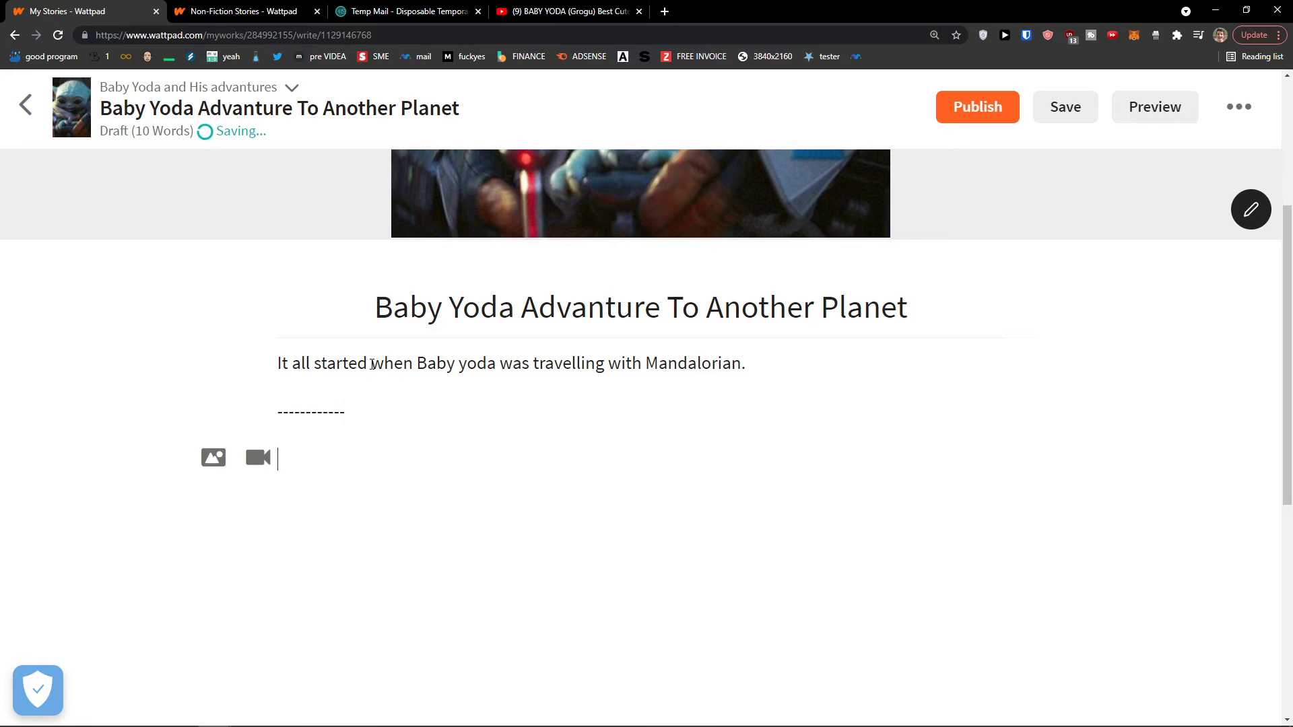
pyautogui.scroll(2, 404, 380)
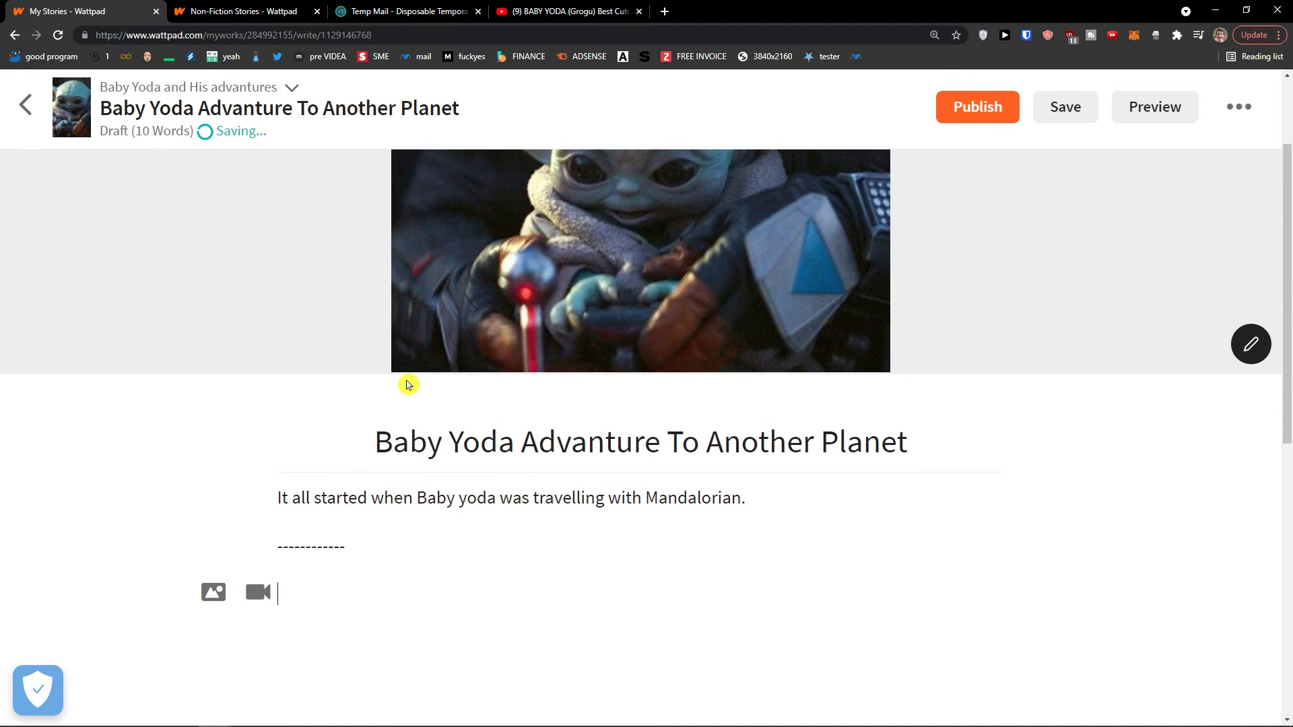
pyautogui.scroll(-8, 399, 379)
pyautogui.scroll(2, 390, 378)
pyautogui.scroll(3, 385, 378)
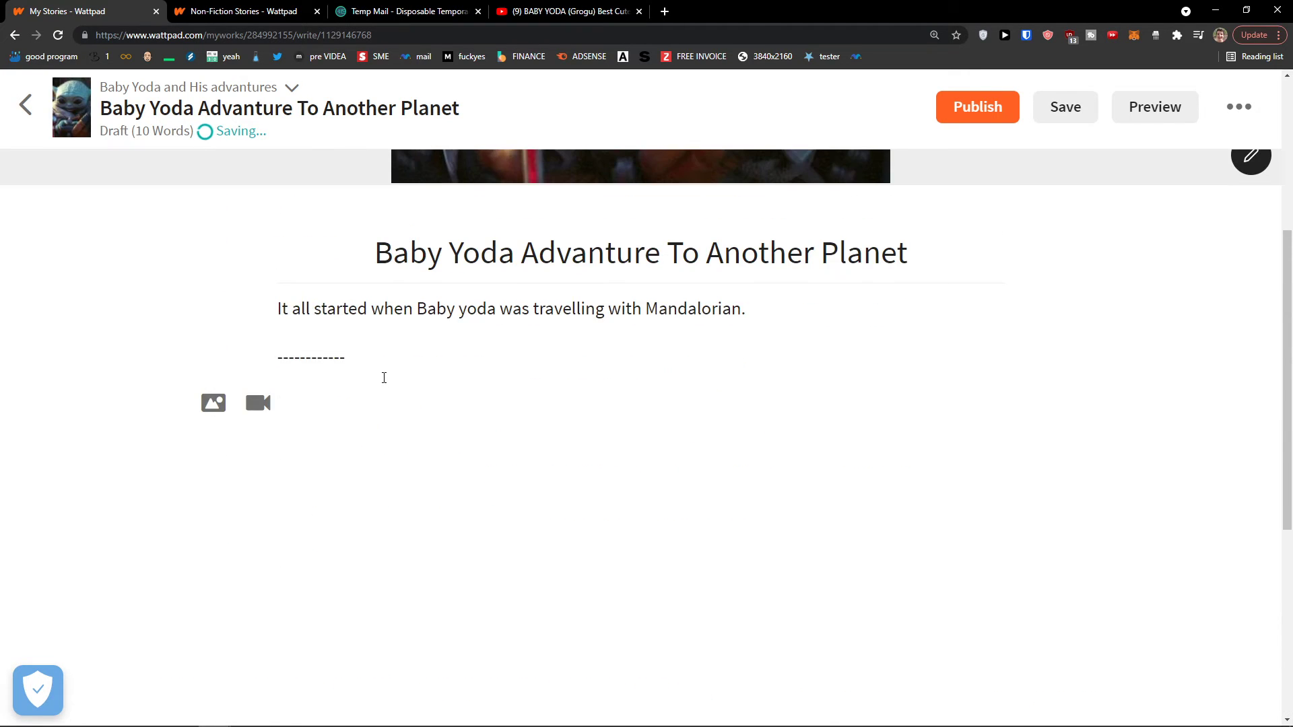
pyautogui.click(256, 10)
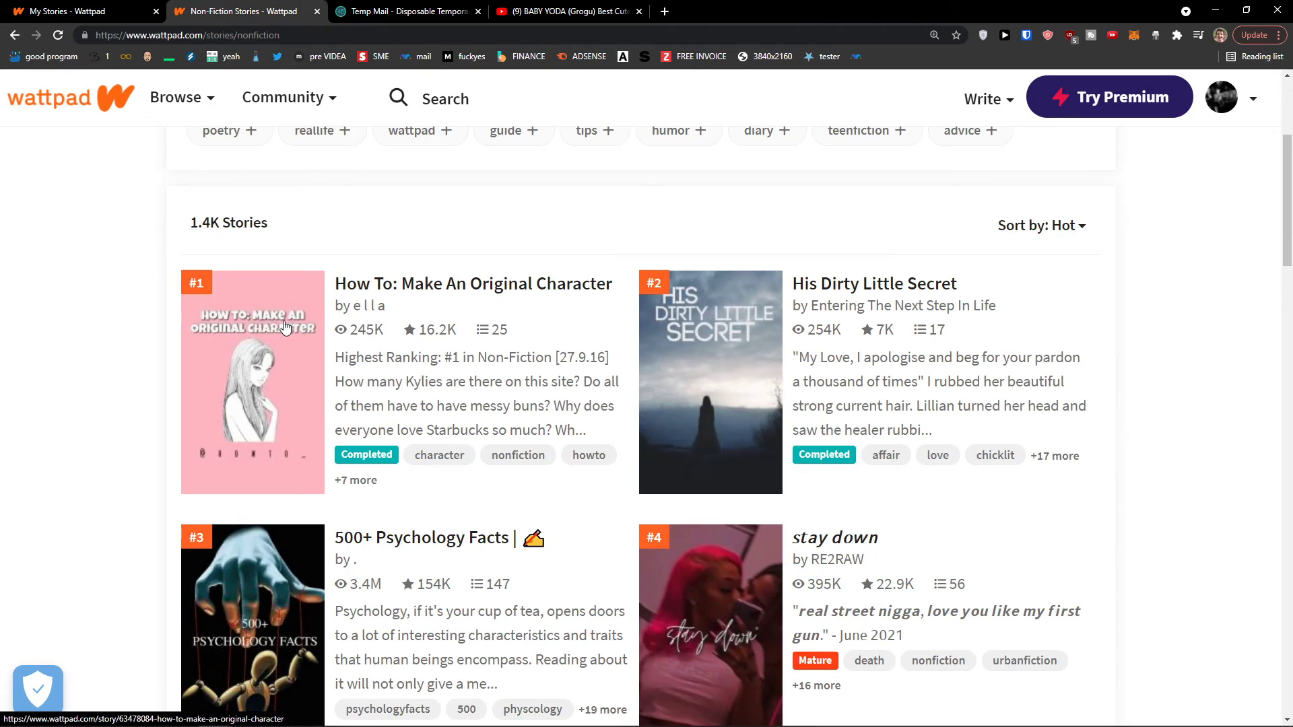
# Open 'How To: Make An Original Character' and read its first part, 'hi'
pyautogui.click(317, 326)
pyautogui.click(710, 282)
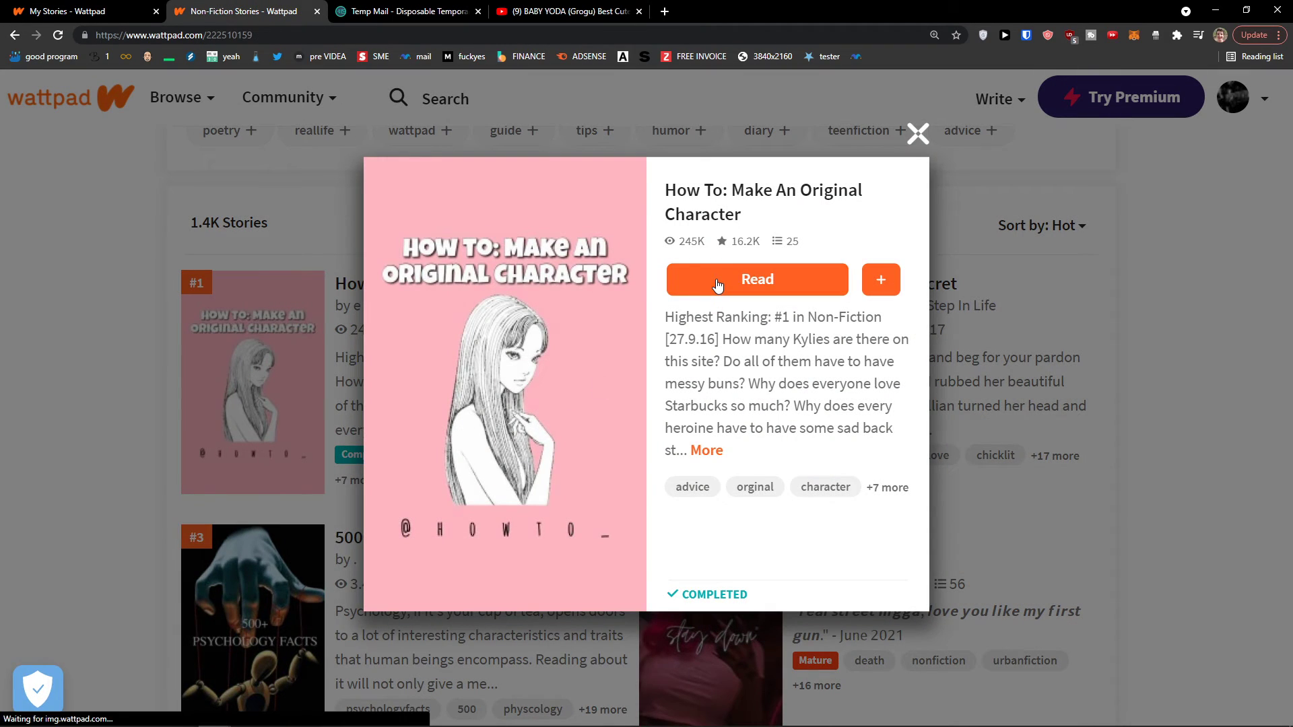
pyautogui.scroll(-6, 567, 351)
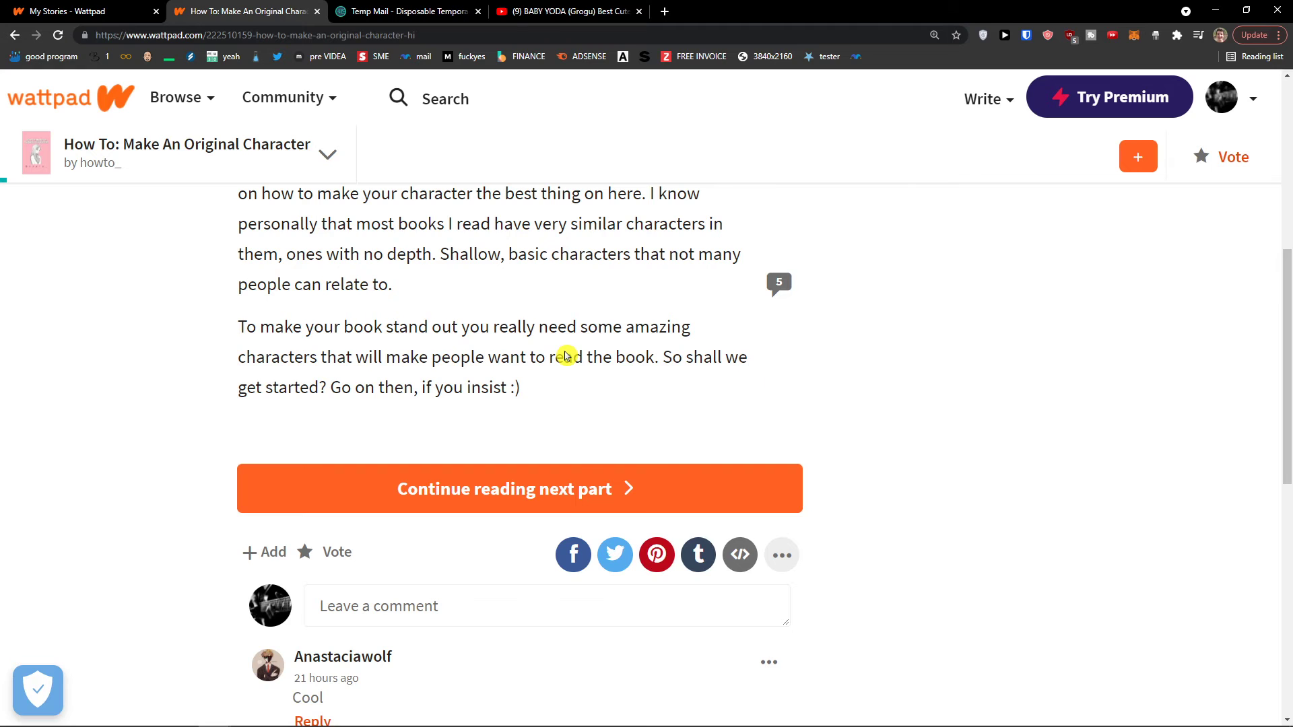
pyautogui.scroll(4, 586, 464)
pyautogui.scroll(2, 539, 400)
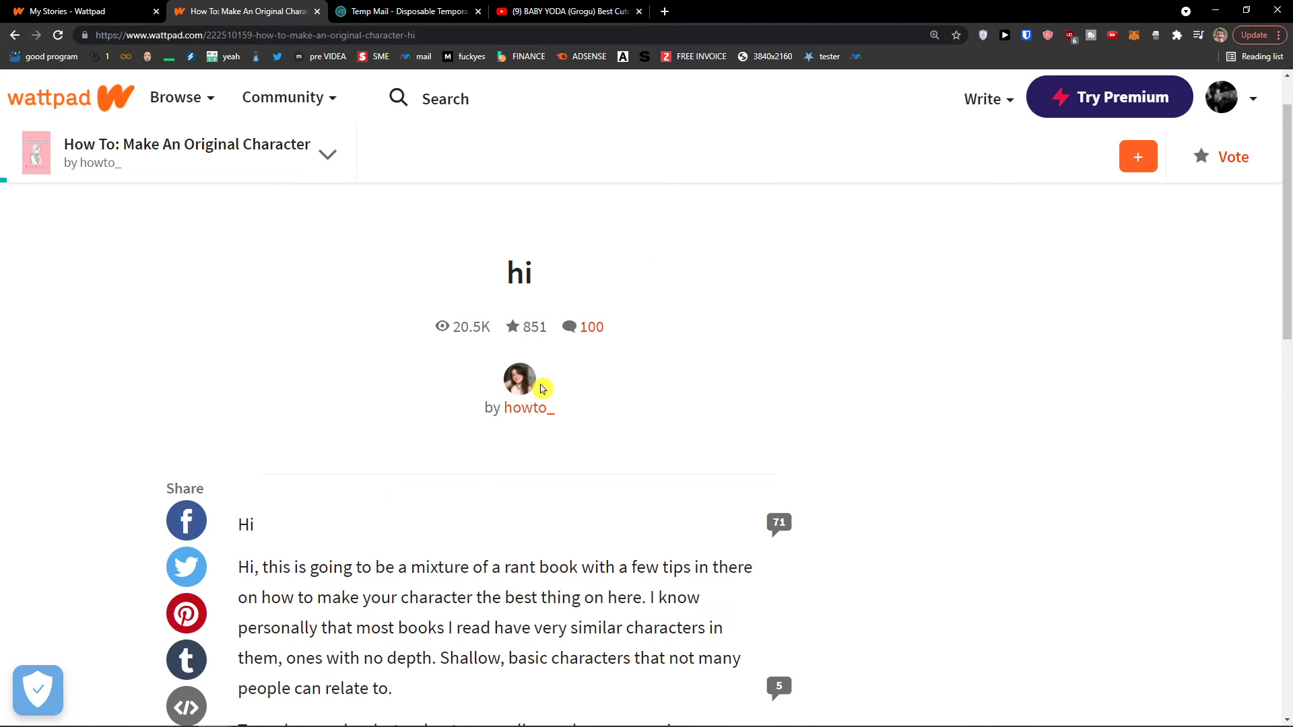
pyautogui.scroll(-4, 573, 445)
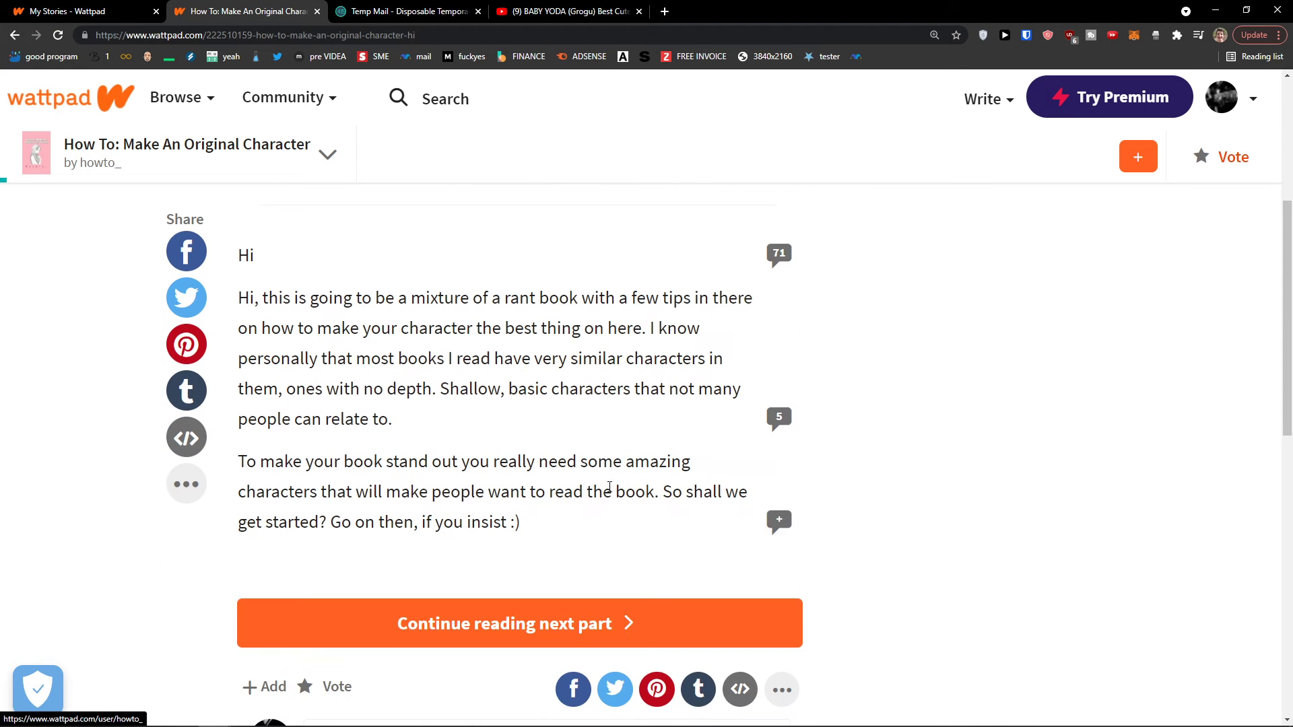
# Read on through the 'names' part and continue to the 'appearance' part
pyautogui.click(631, 609)
pyautogui.scroll(-3, 603, 491)
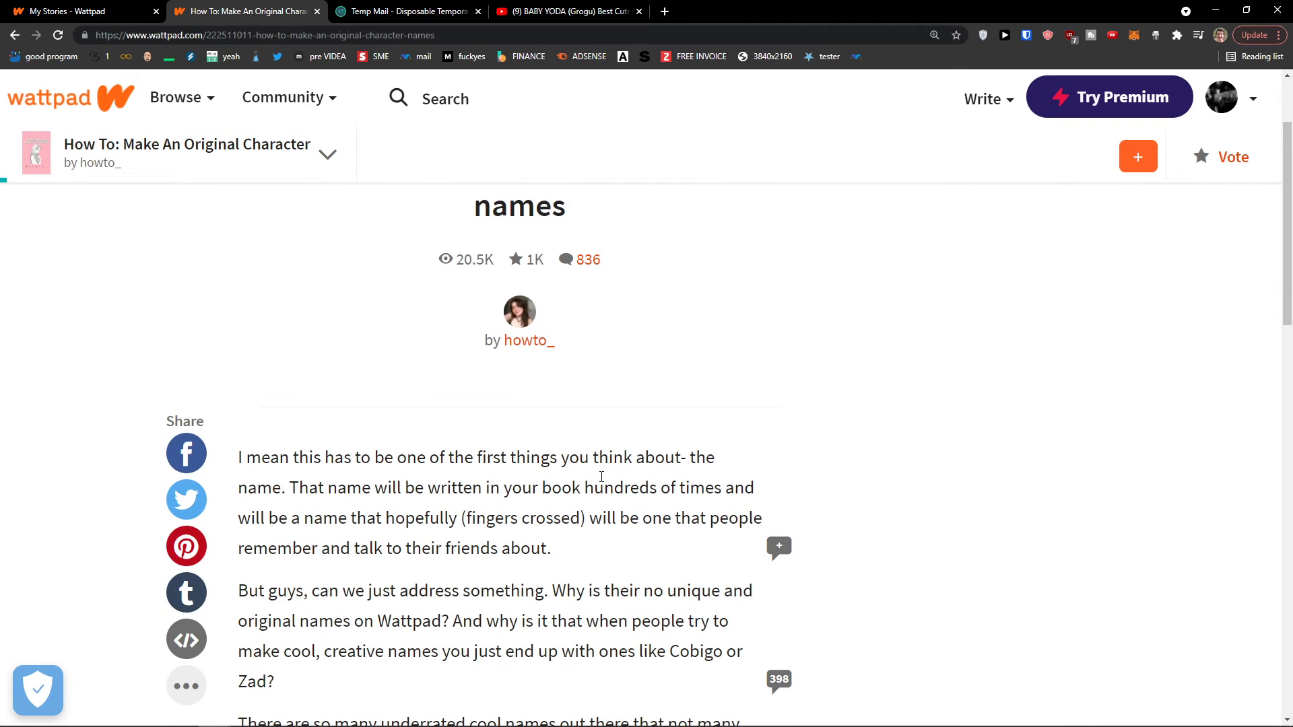
pyautogui.scroll(-4, 604, 479)
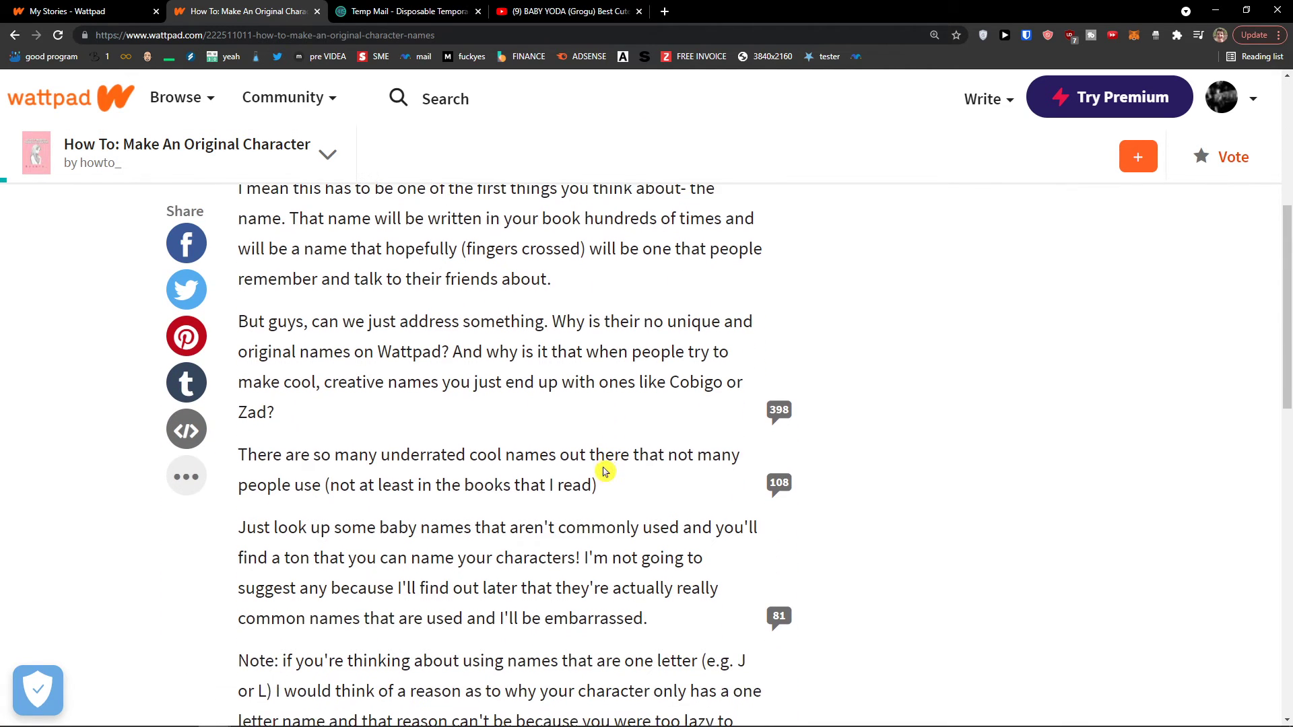
pyautogui.scroll(-1, 601, 464)
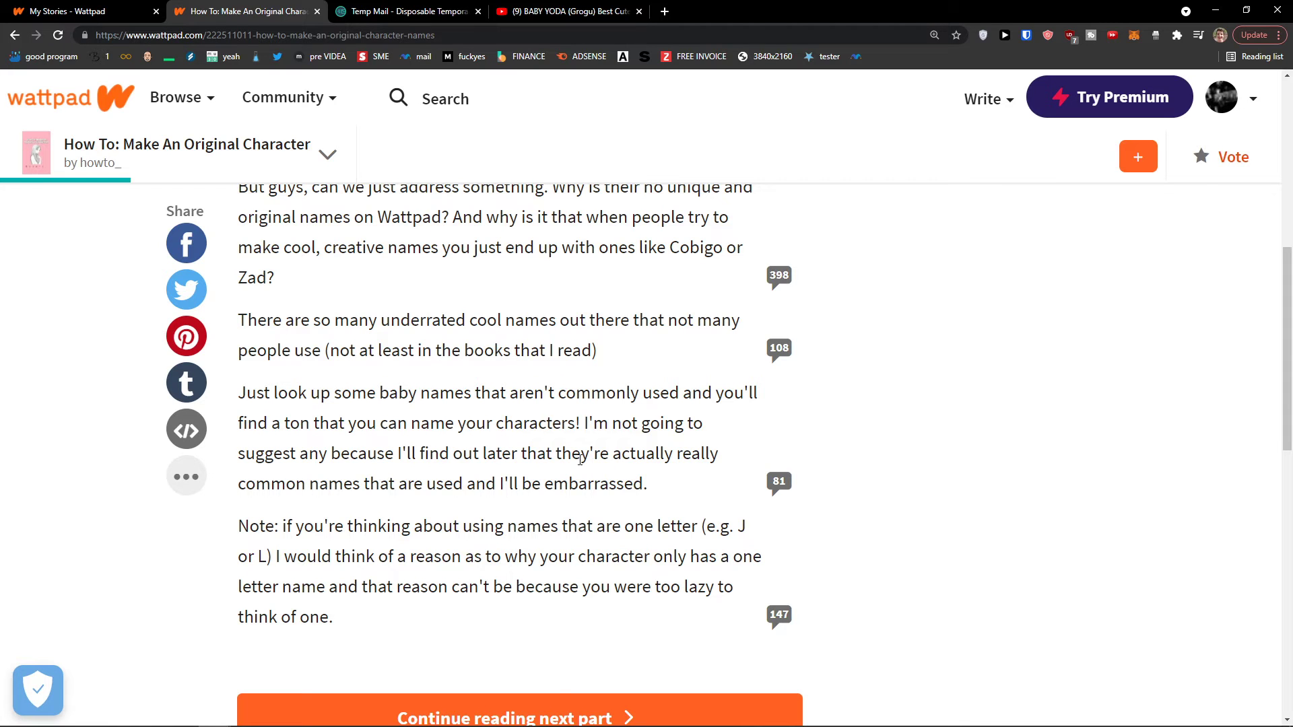
pyautogui.scroll(-1, 564, 578)
pyautogui.rightClick(564, 610)
pyautogui.click(539, 629)
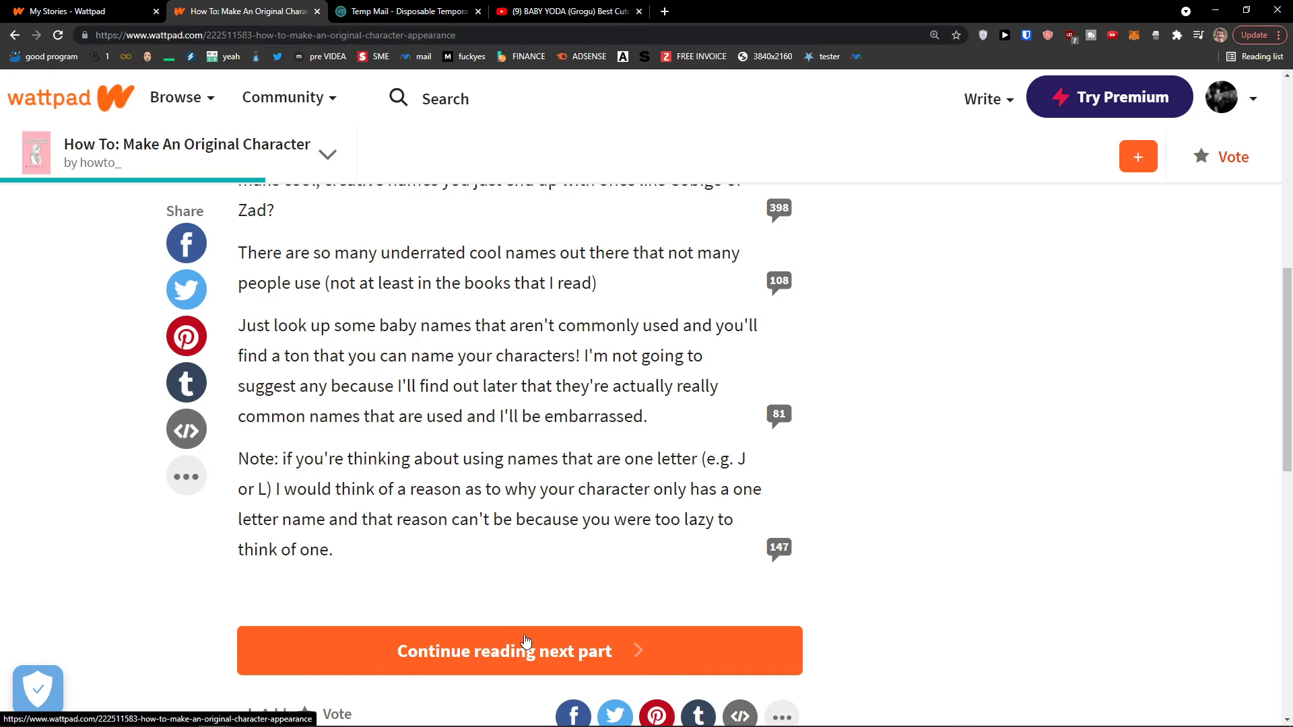
pyautogui.click(92, 5)
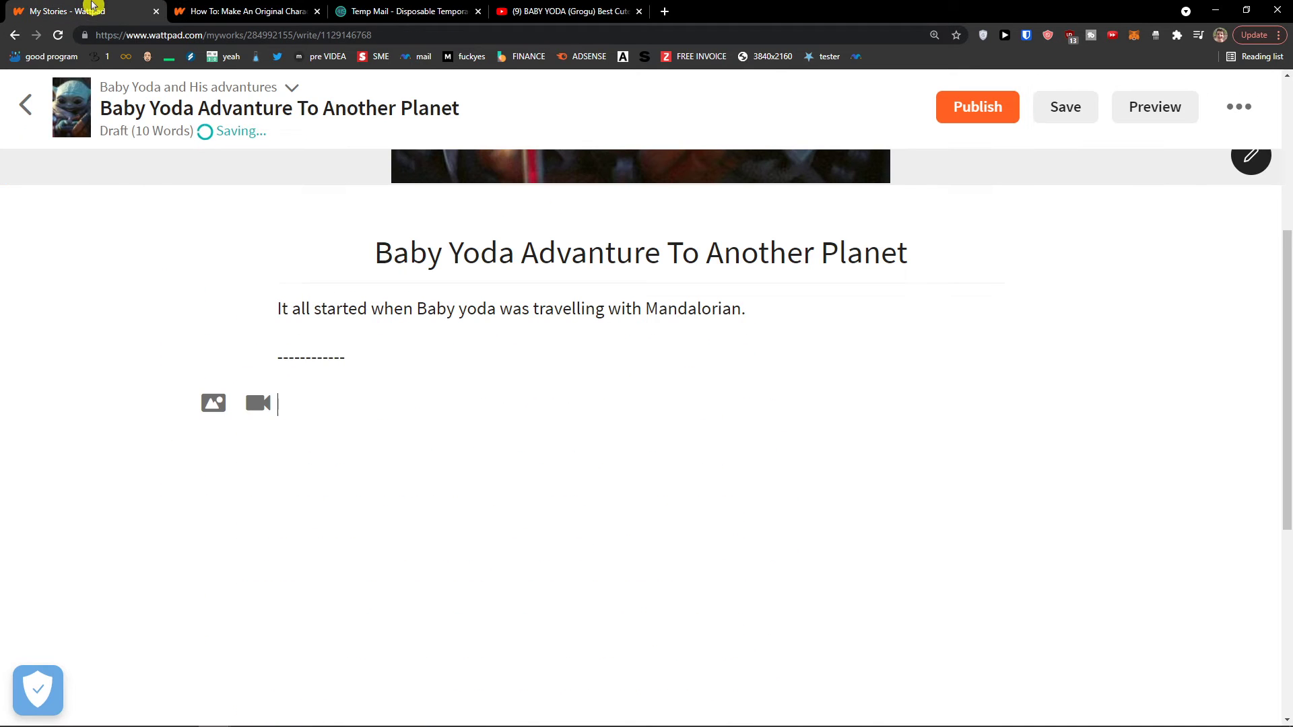
pyautogui.scroll(2, 1140, 343)
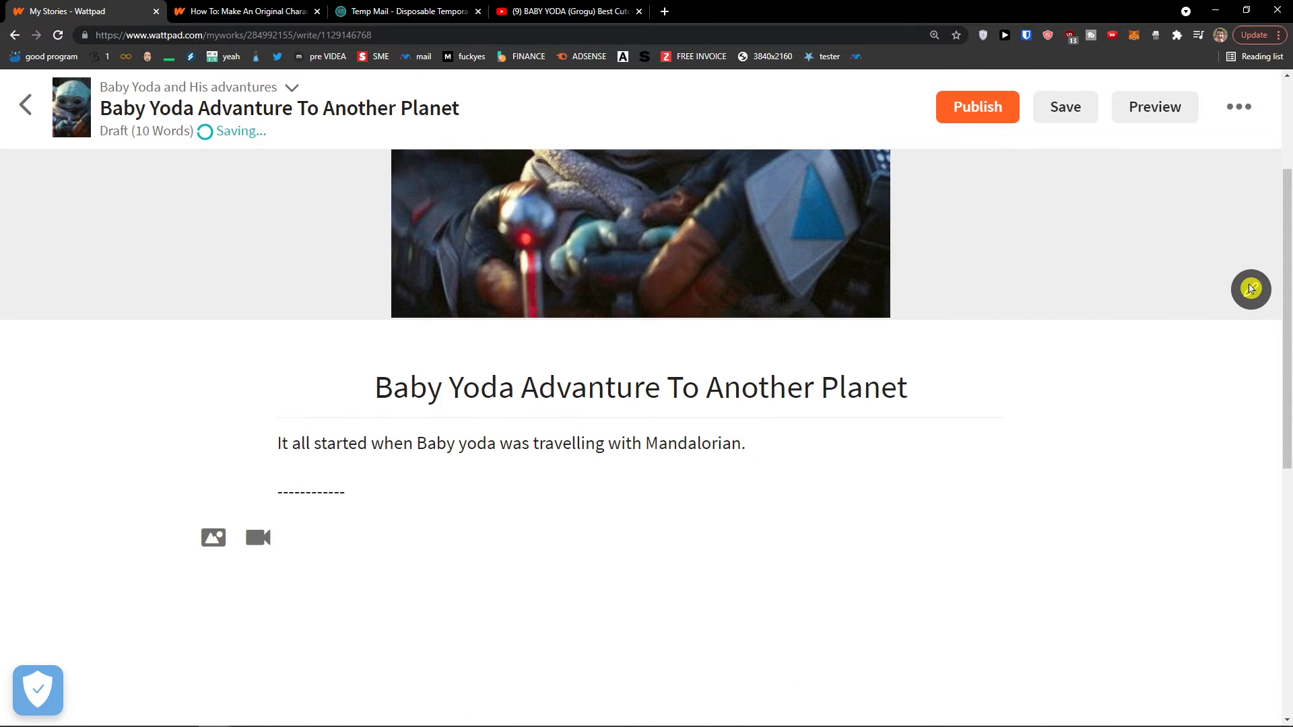
pyautogui.scroll(-2, 1085, 378)
pyautogui.click(1238, 109)
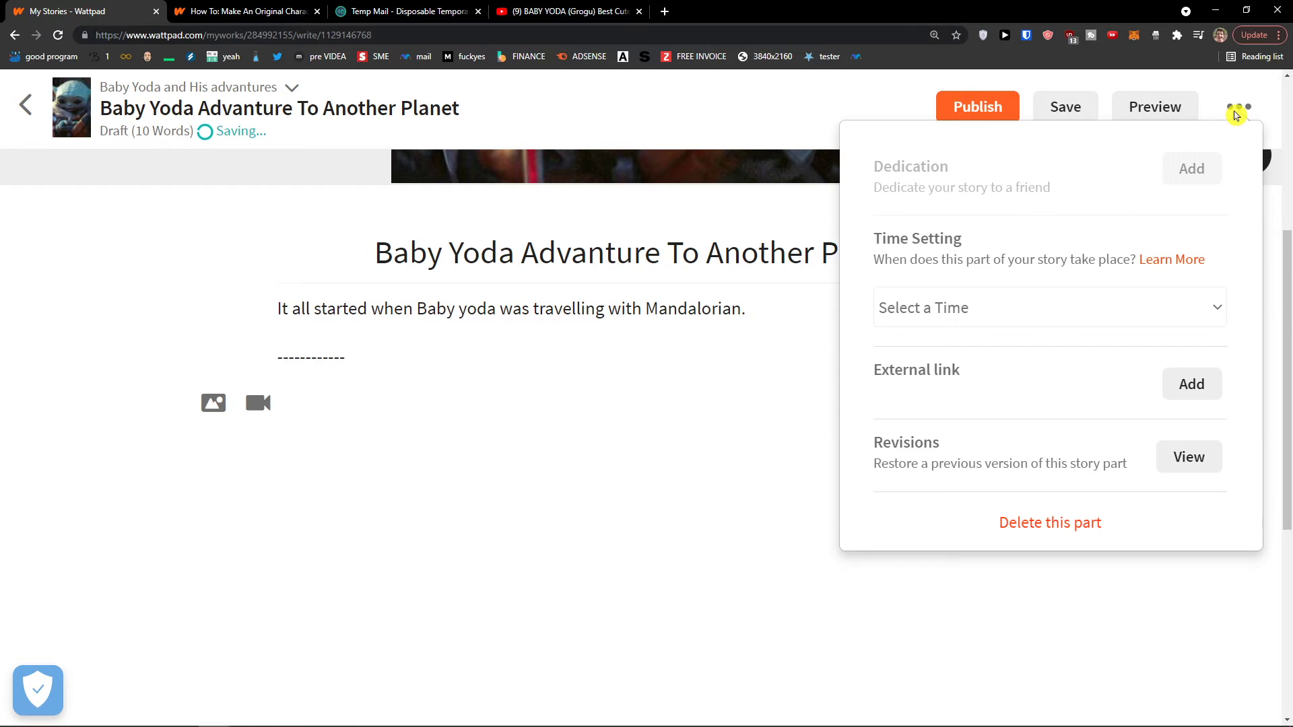
pyautogui.click(1236, 114)
pyautogui.click(1235, 120)
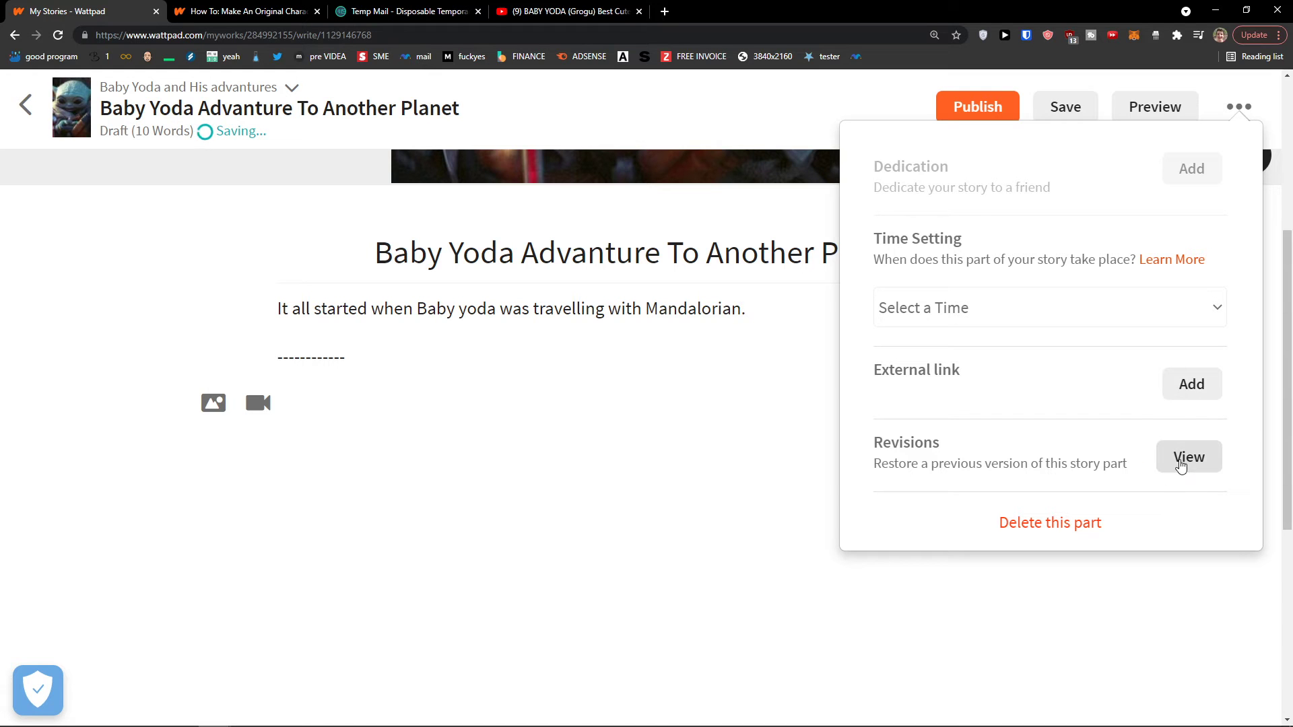
pyautogui.click(1095, 393)
pyautogui.click(1048, 313)
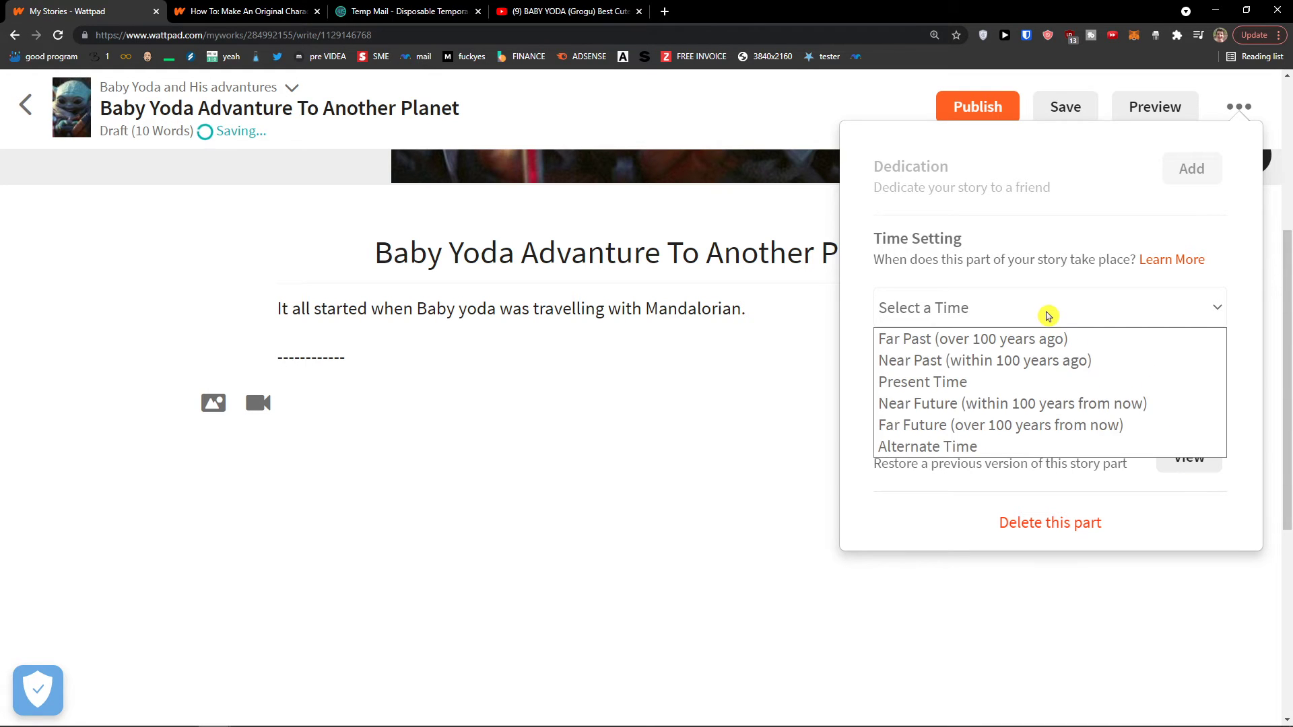
pyautogui.click(1048, 316)
pyautogui.click(1185, 382)
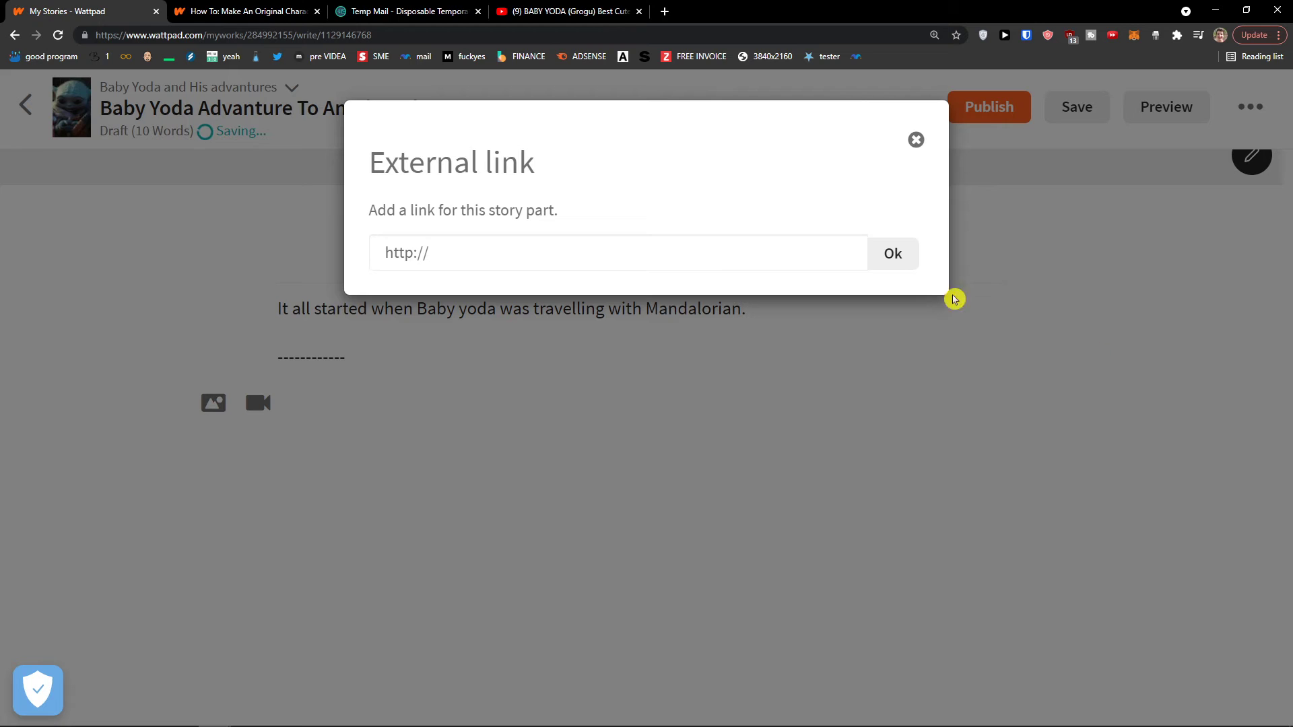
pyautogui.click(617, 256)
pyautogui.click(916, 140)
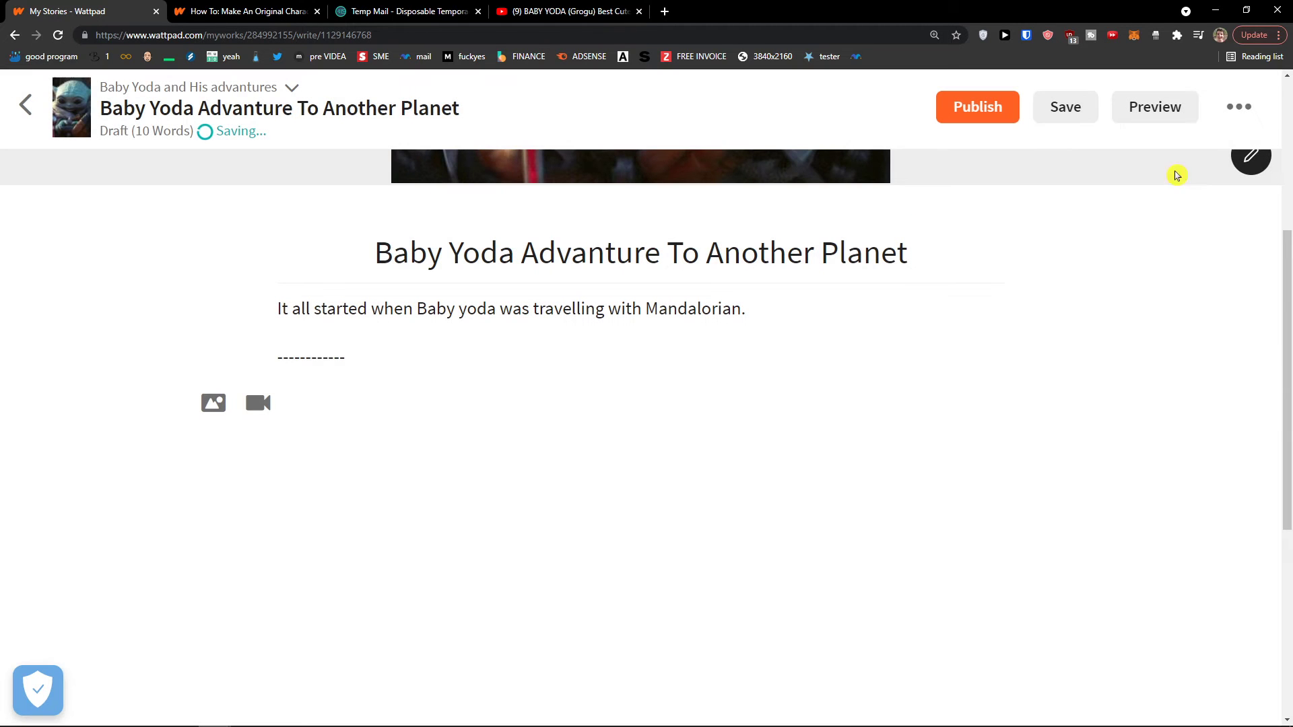
pyautogui.click(1241, 107)
pyautogui.click(645, 317)
pyautogui.scroll(-5, 645, 317)
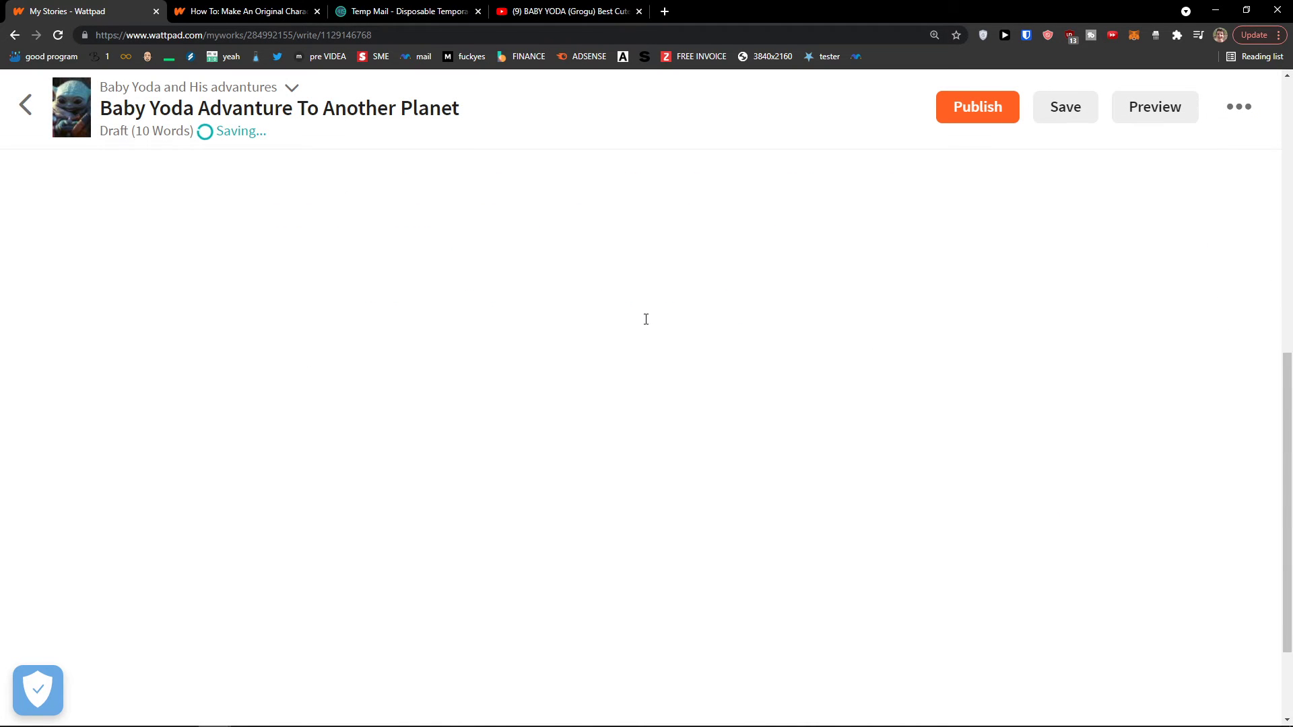
pyautogui.scroll(-10, 657, 328)
pyautogui.scroll(10, 795, 363)
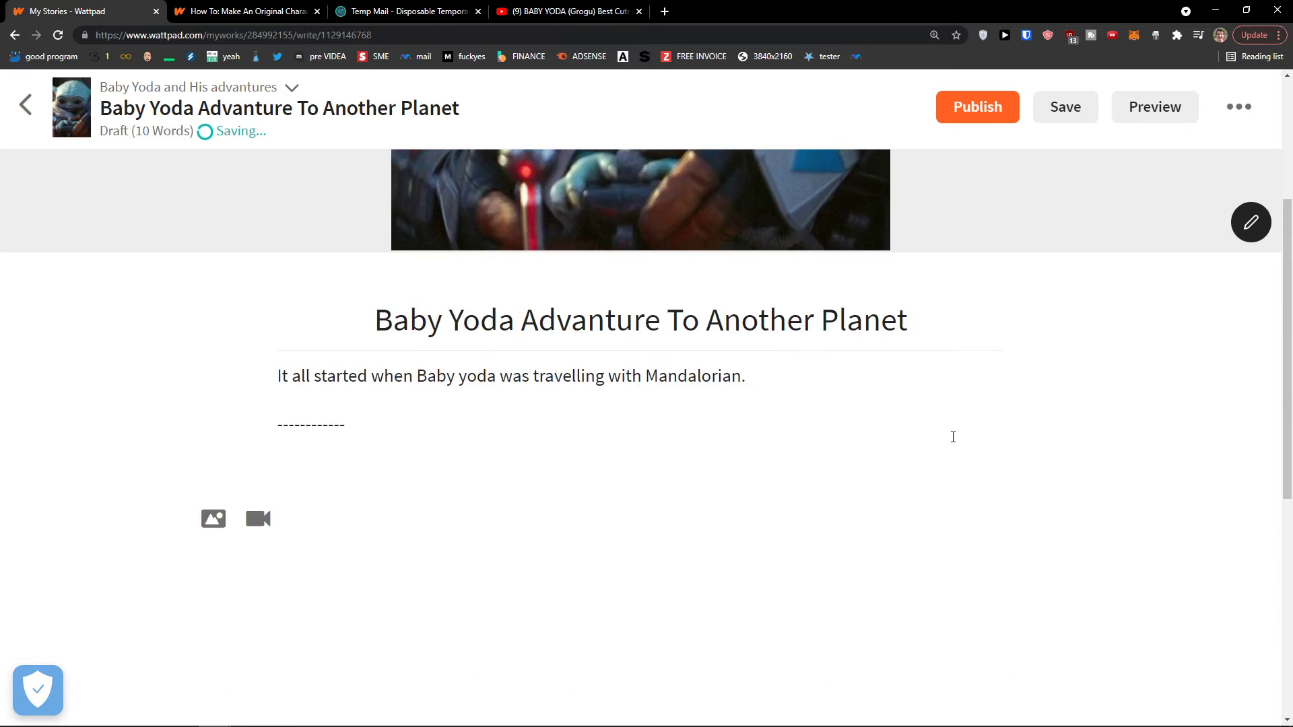
pyautogui.scroll(-2, 603, 535)
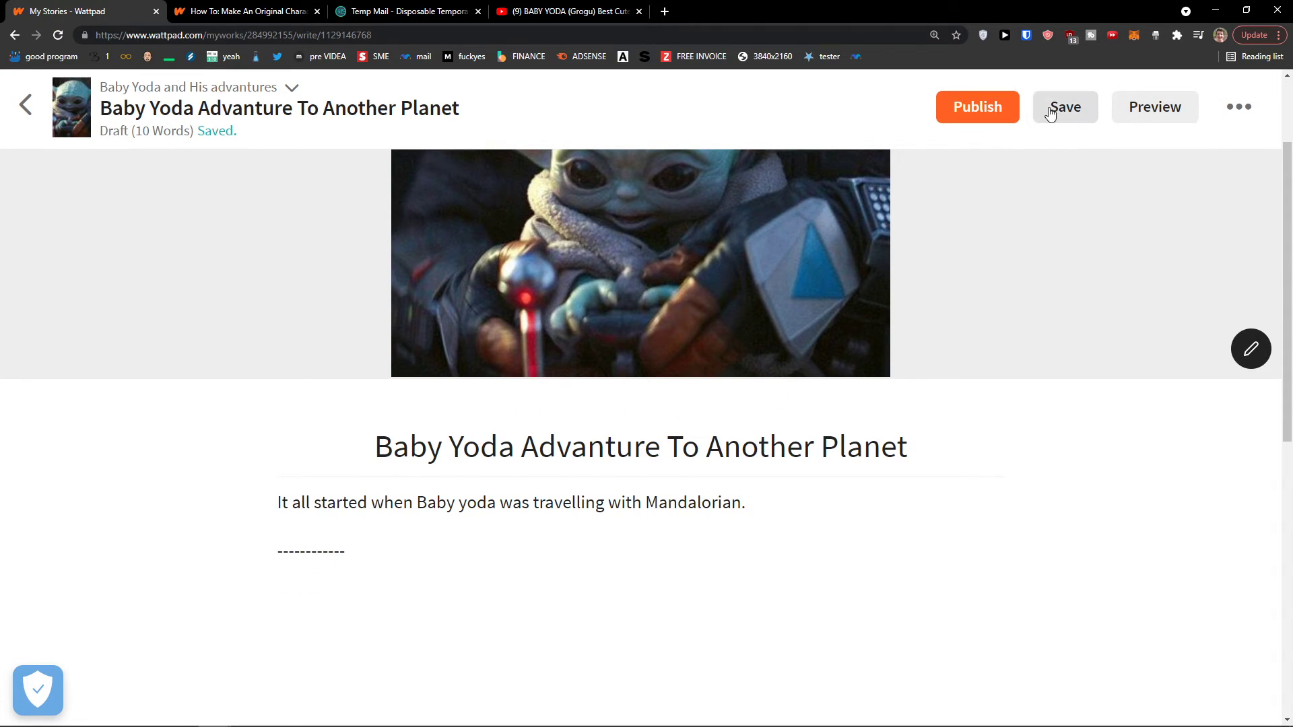
# Save the 'Baby Yoda Advanture To Another Planet' draft and scroll through its reader preview
pyautogui.click(1077, 119)
pyautogui.click(1130, 116)
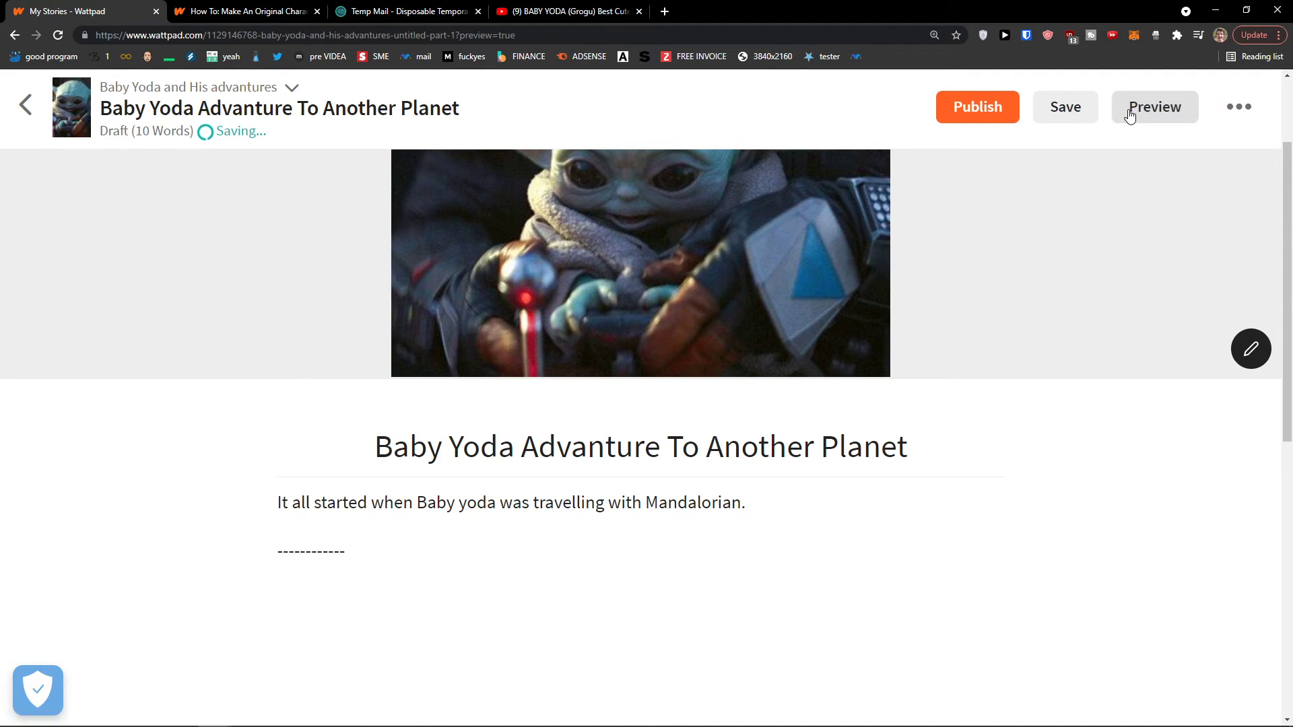
pyautogui.scroll(-1, 690, 286)
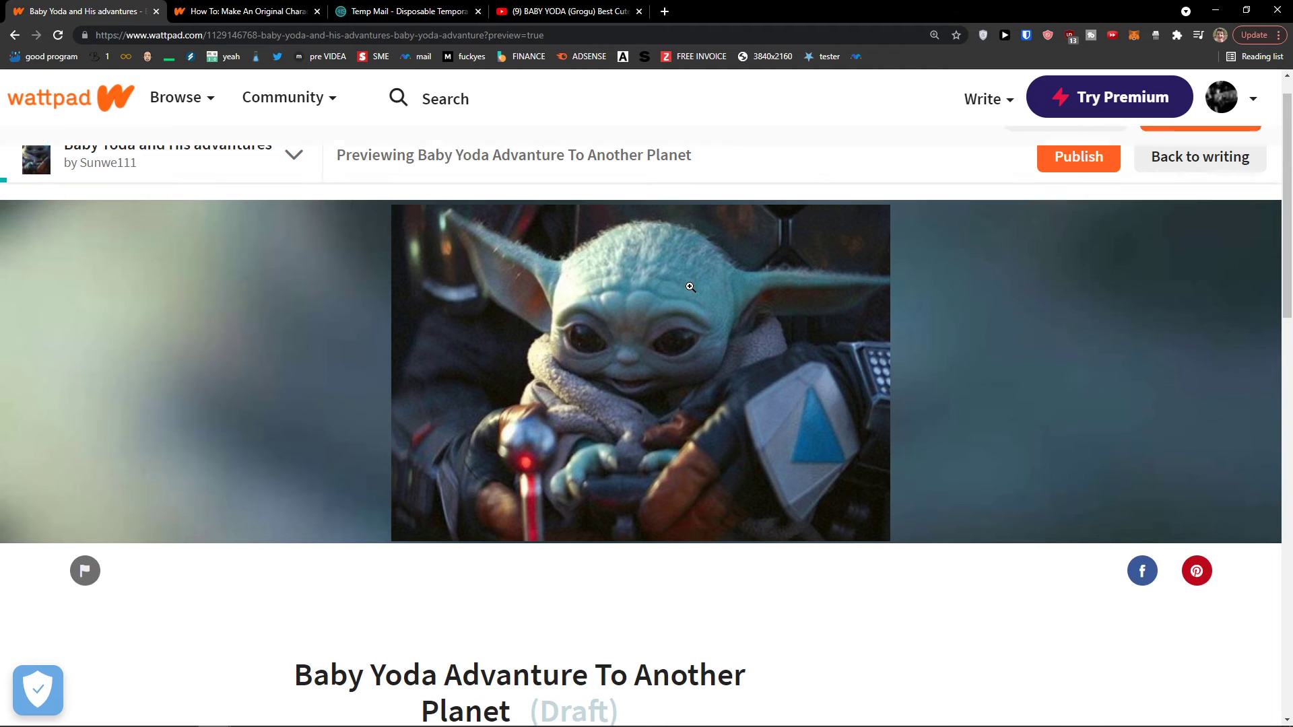
pyautogui.scroll(1, 690, 287)
pyautogui.scroll(-10, 686, 286)
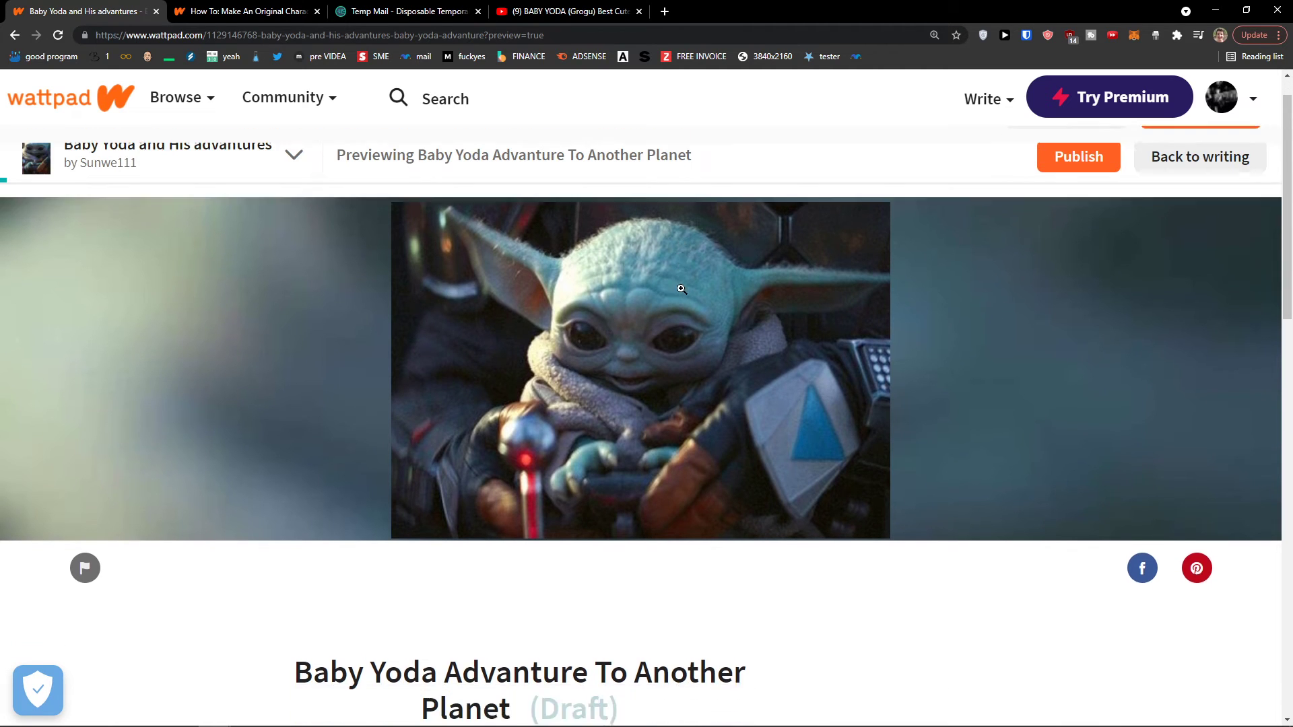
pyautogui.scroll(5, 663, 297)
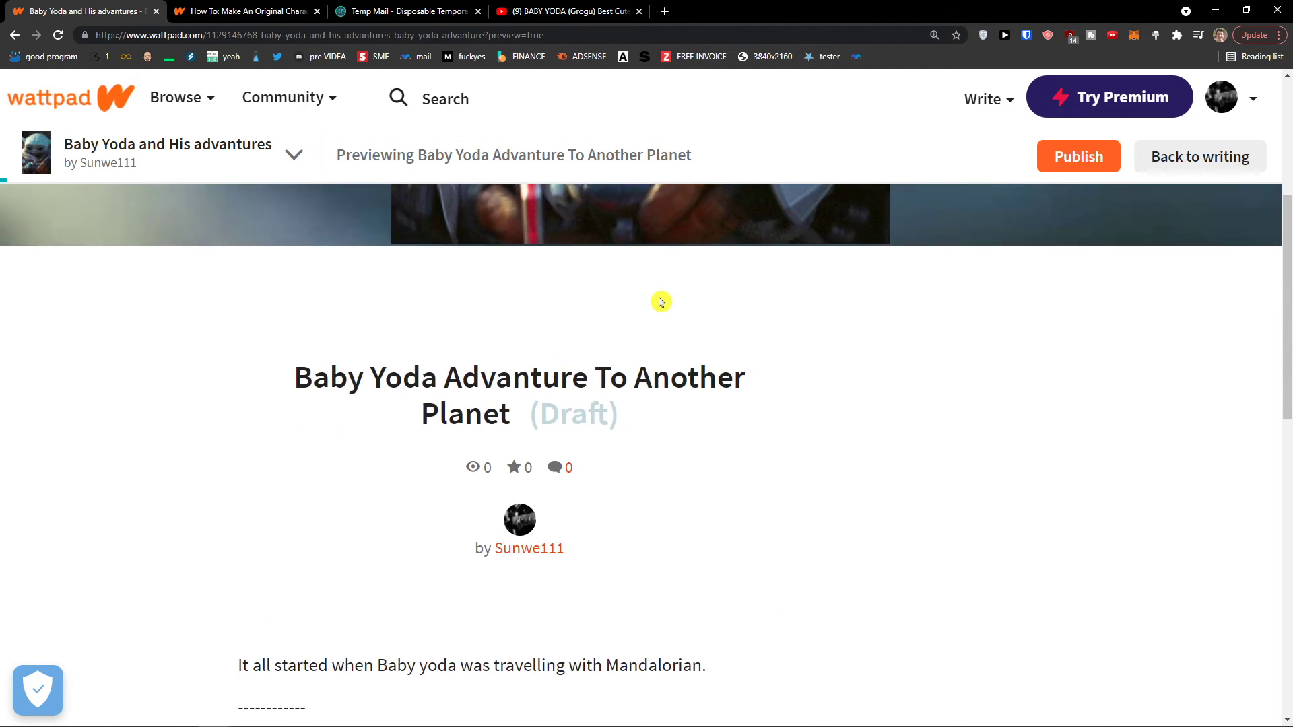
pyautogui.scroll(-6, 626, 320)
pyautogui.scroll(-1, 566, 437)
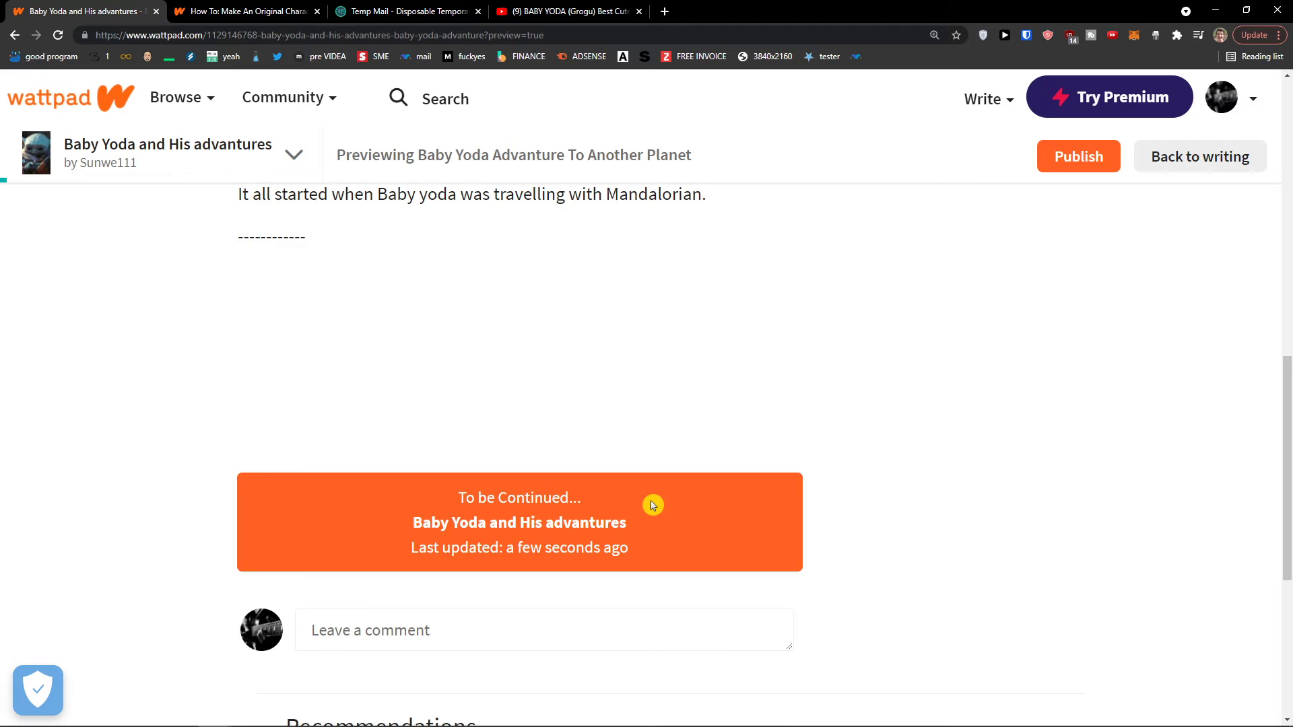
pyautogui.scroll(-3, 653, 502)
# Return to the chapter editor and open the Wattpad activation email in Temp Mail
pyautogui.scroll(6, 658, 498)
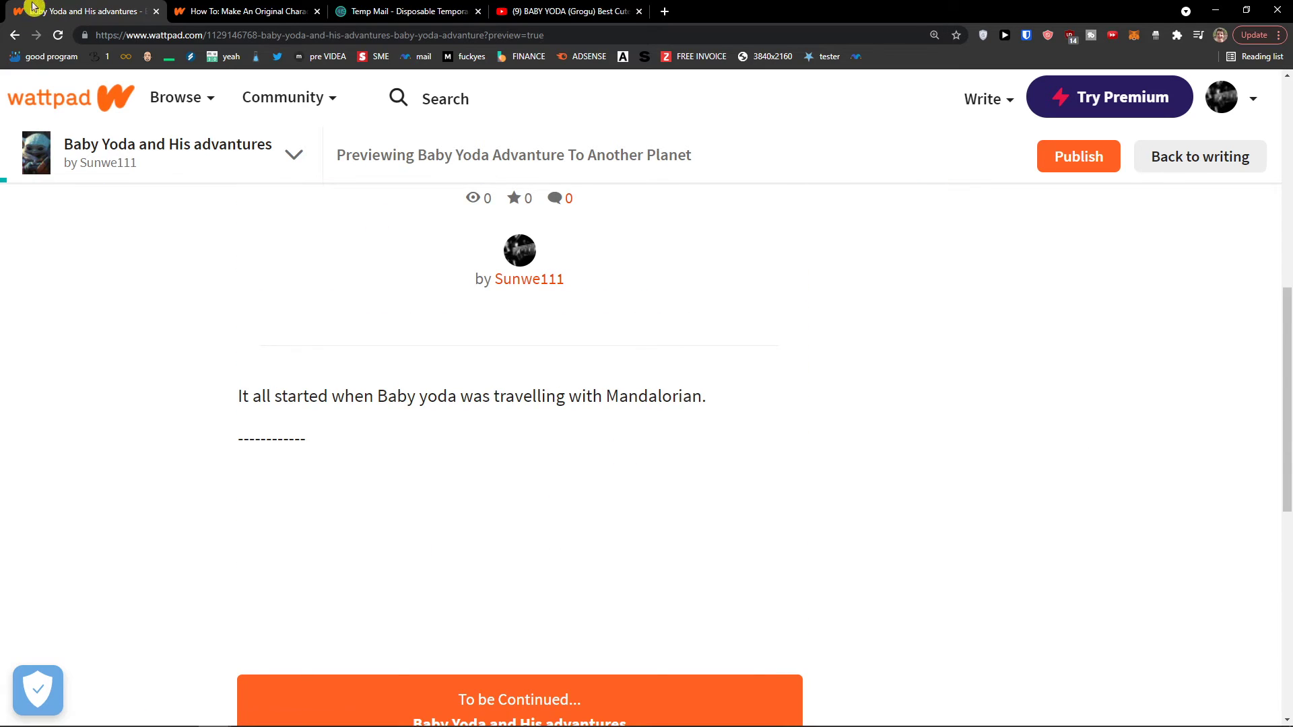
pyautogui.click(14, 35)
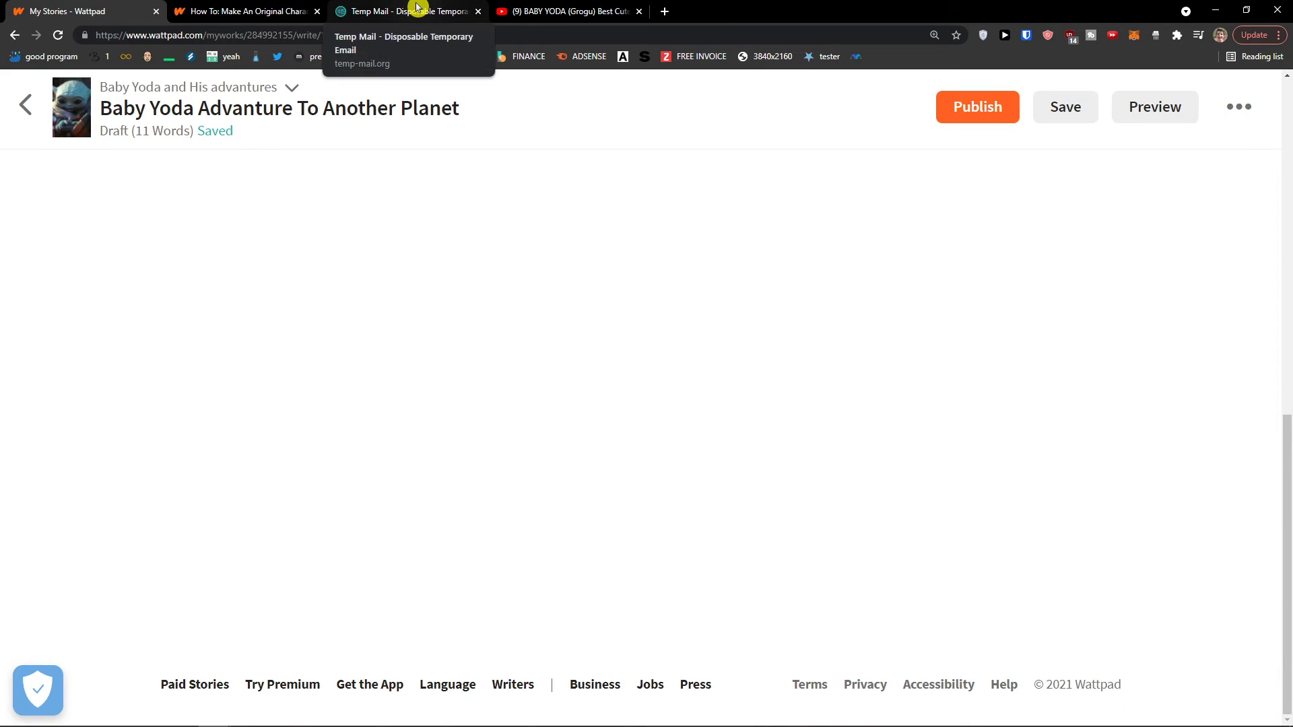
pyautogui.click(418, 7)
pyautogui.scroll(-2, 741, 472)
pyautogui.click(749, 458)
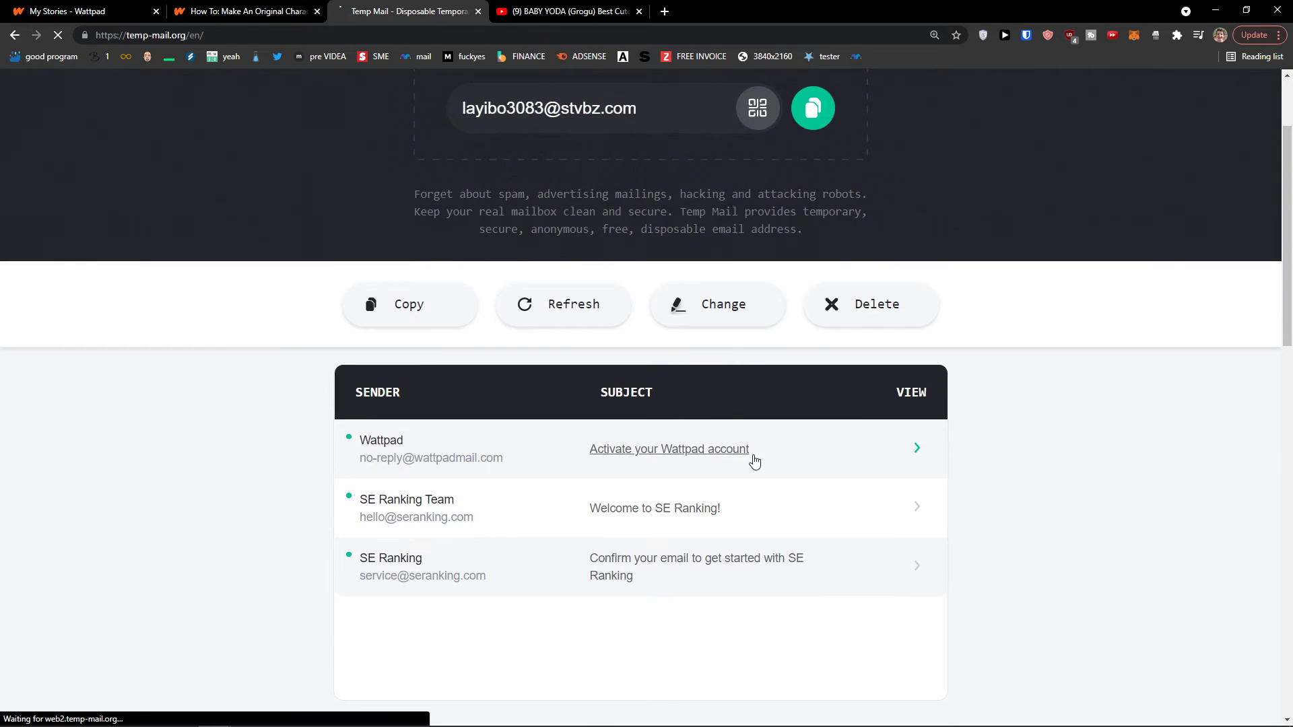
# Verify the Wattpad account e-mail and go back to the story editor tab
pyautogui.scroll(-3, 741, 454)
pyautogui.click(637, 620)
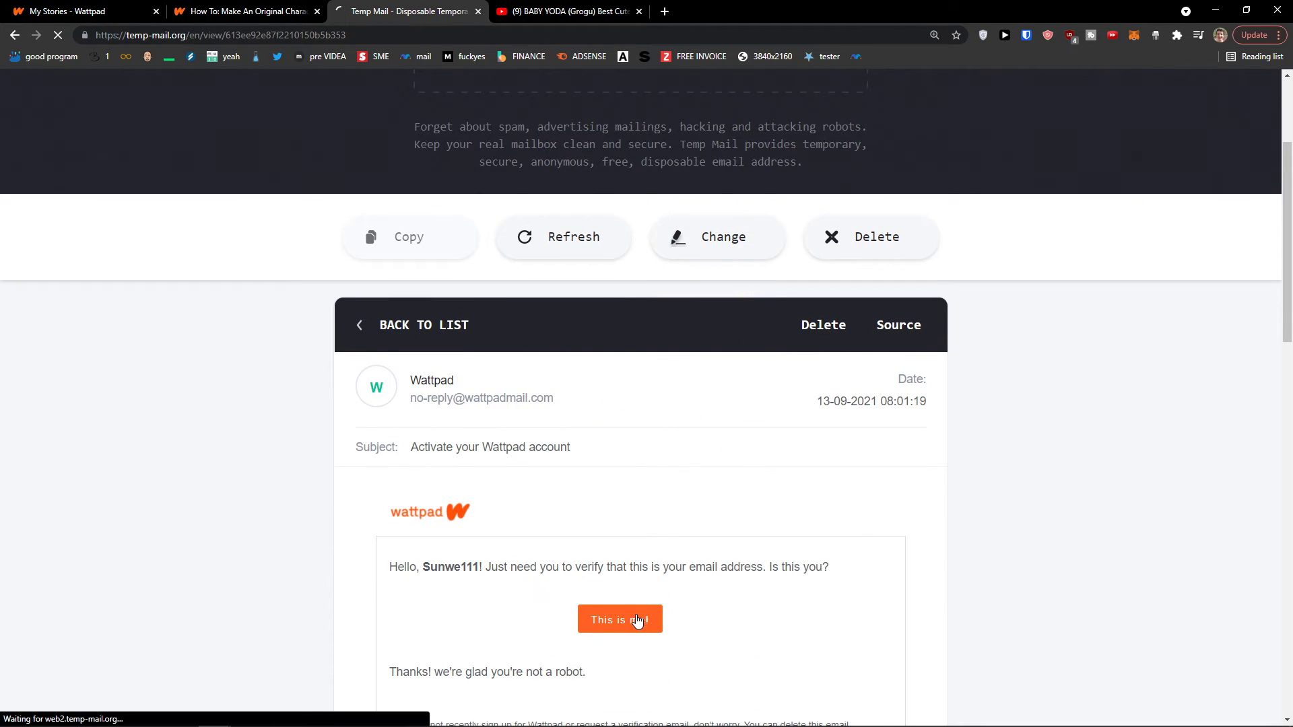
pyautogui.click(637, 532)
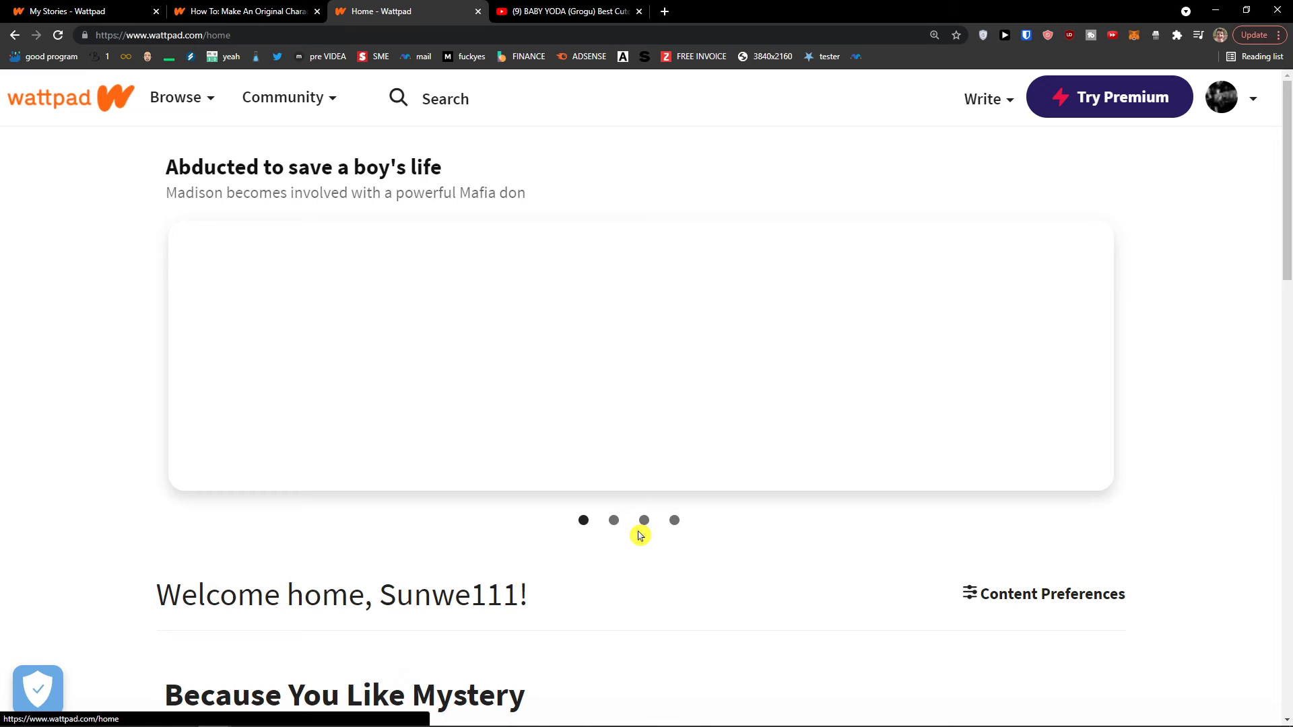
pyautogui.click(139, 5)
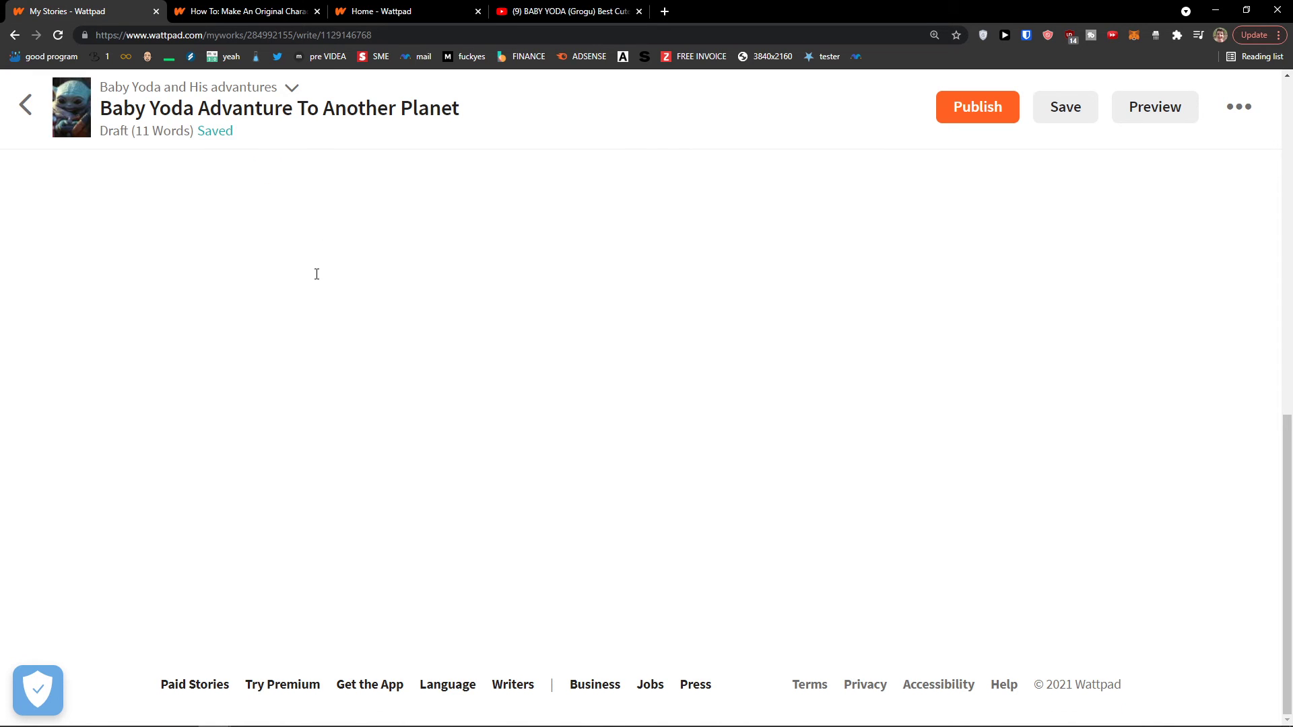
# Try publishing the draft part and dismiss the email-verification prompt
pyautogui.scroll(4, 407, 332)
pyautogui.scroll(-2, 500, 491)
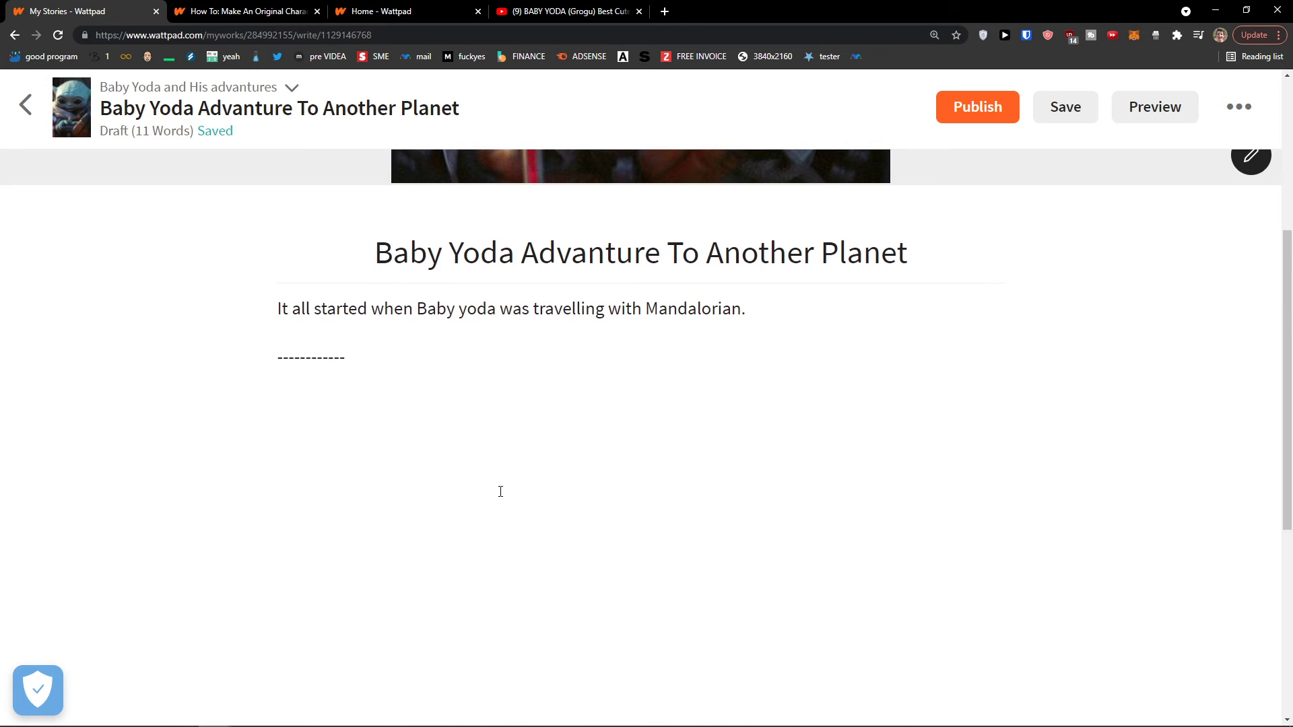
pyautogui.scroll(5, 501, 492)
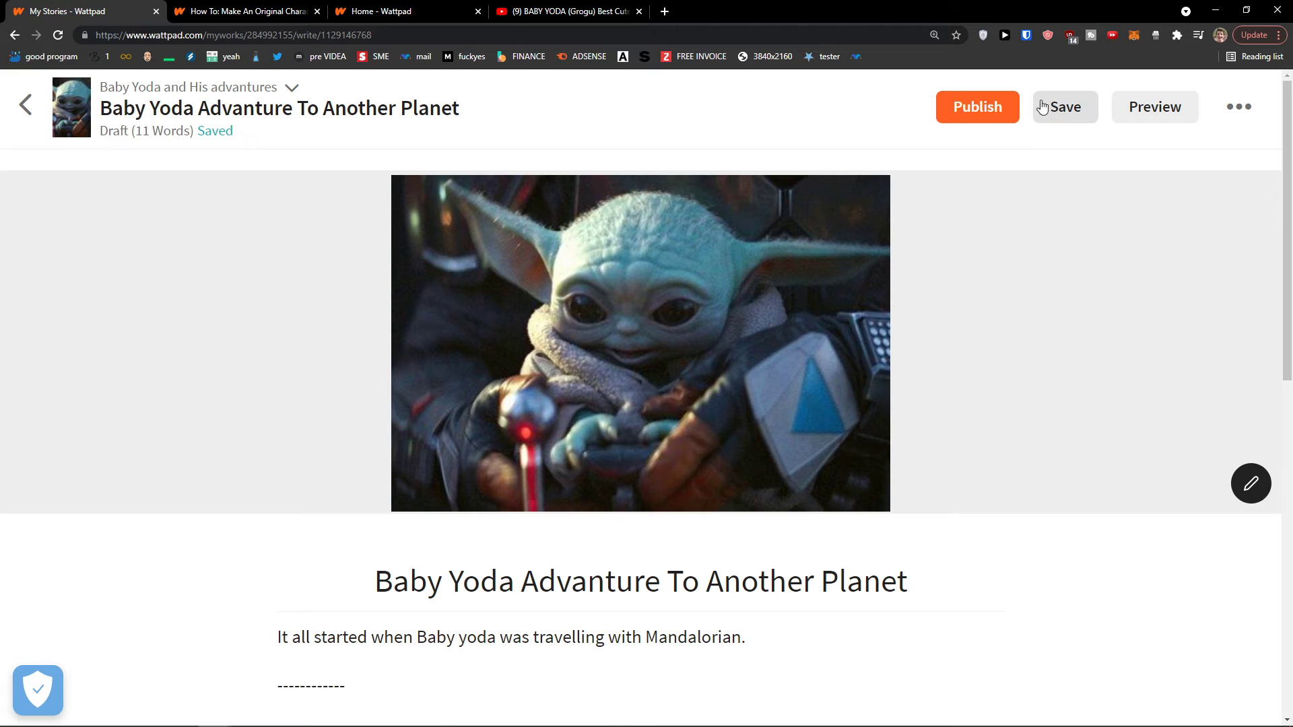
pyautogui.scroll(-2, 510, 390)
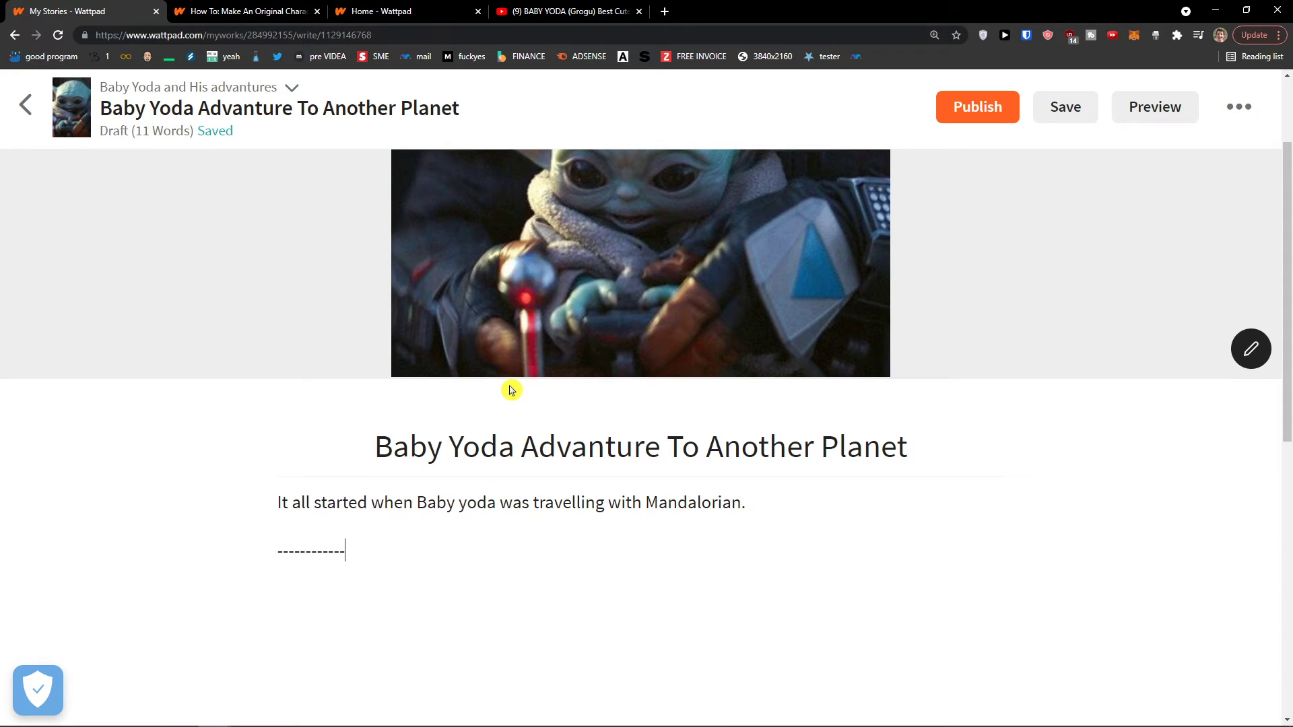
pyautogui.scroll(-1, 464, 400)
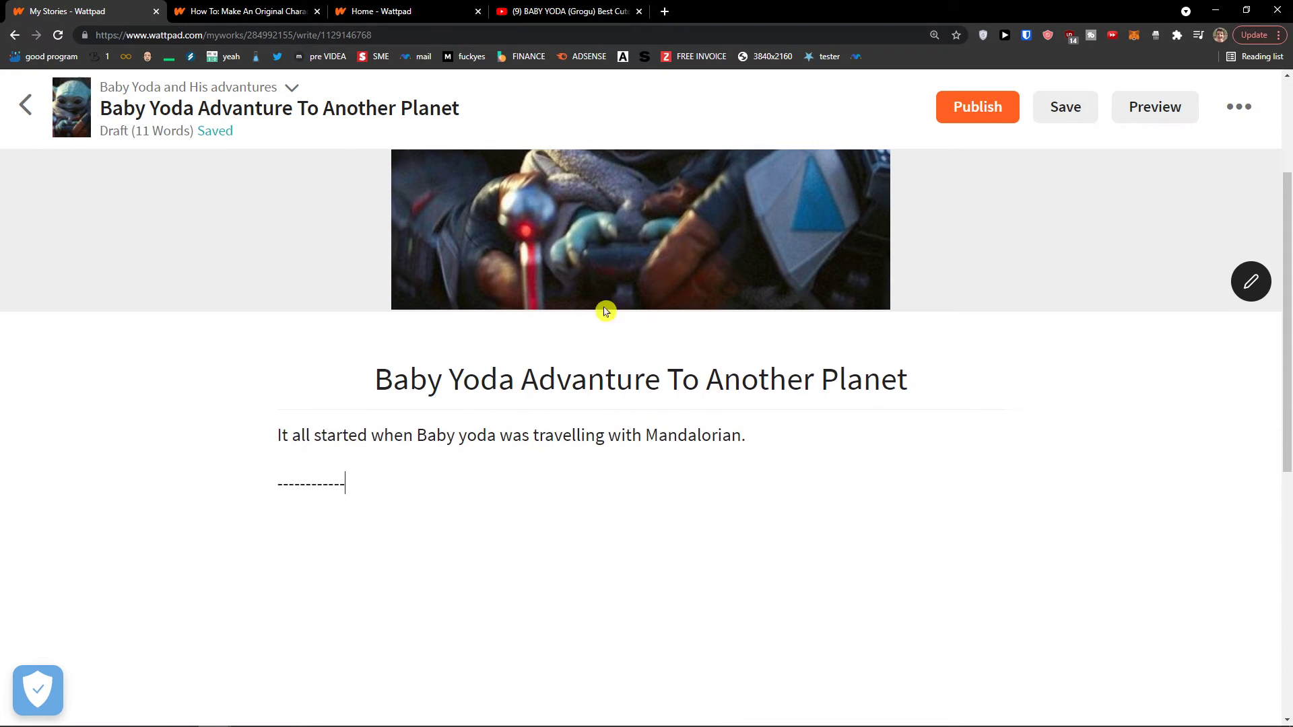
pyautogui.click(996, 110)
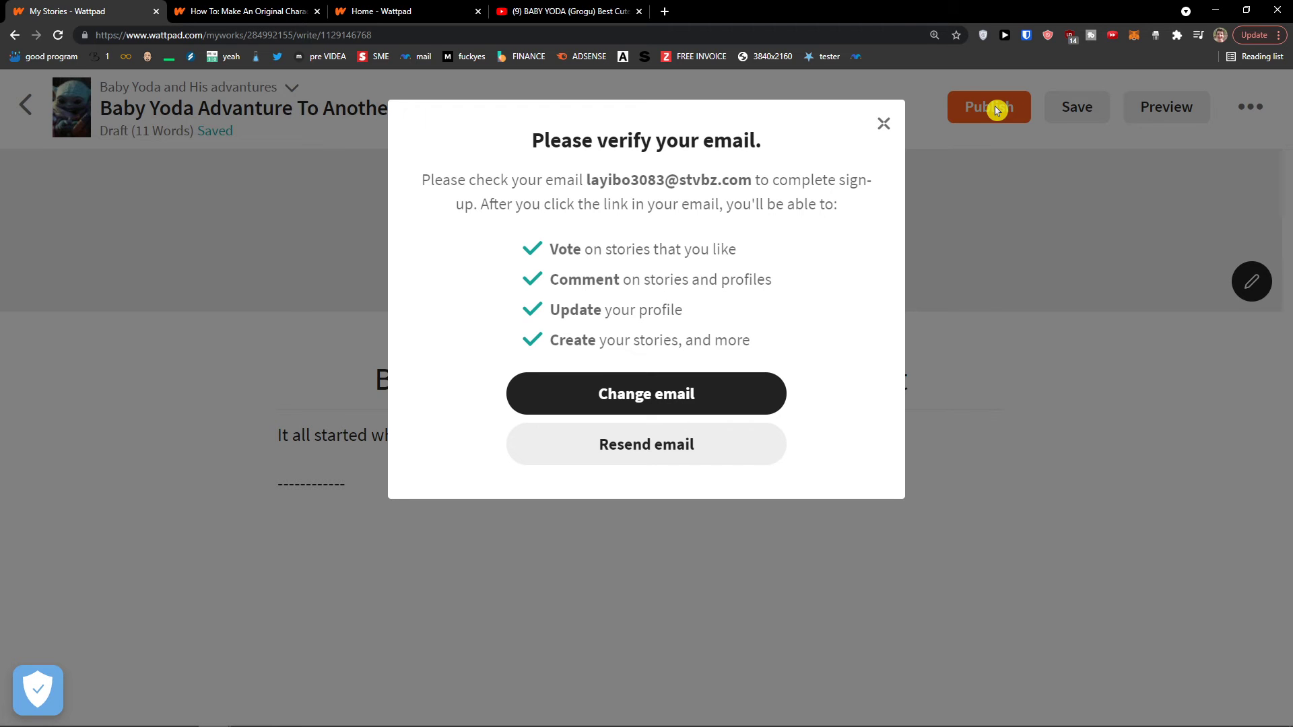
pyautogui.click(883, 126)
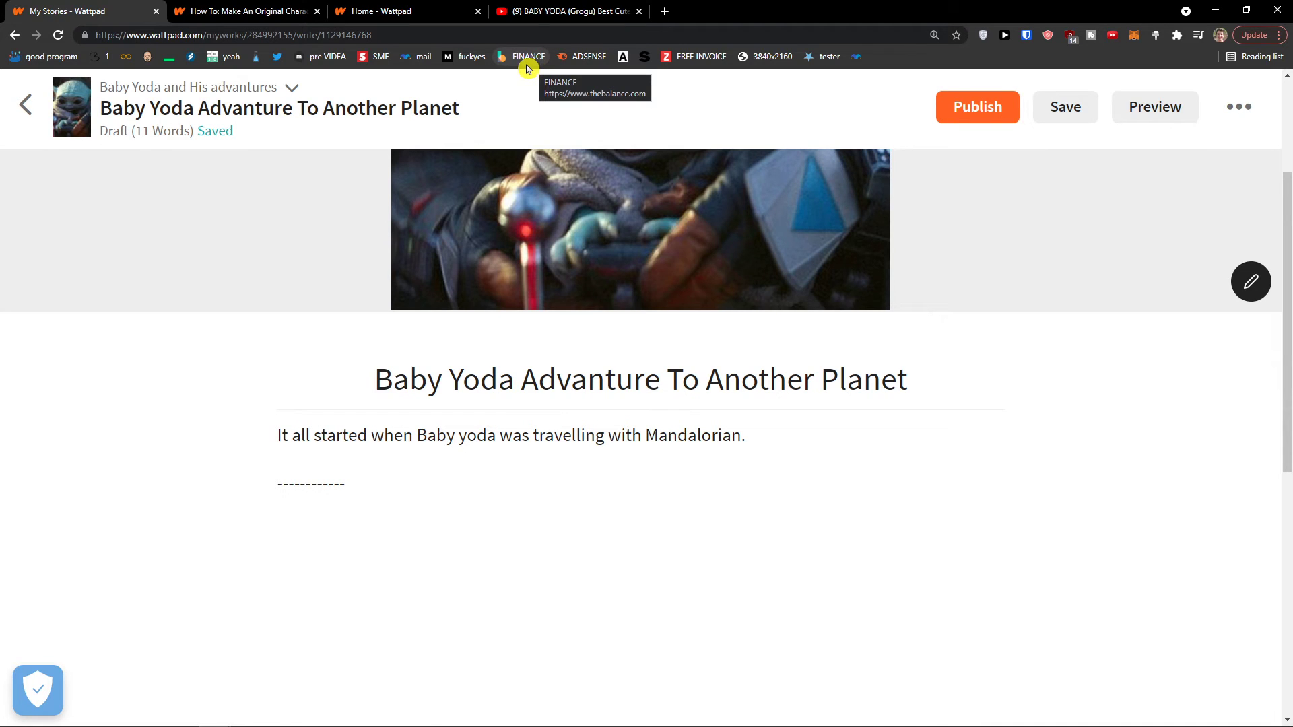
# Reload the editor with F5 and start publishing again to reach 'Before you publish'
pyautogui.press('F5')
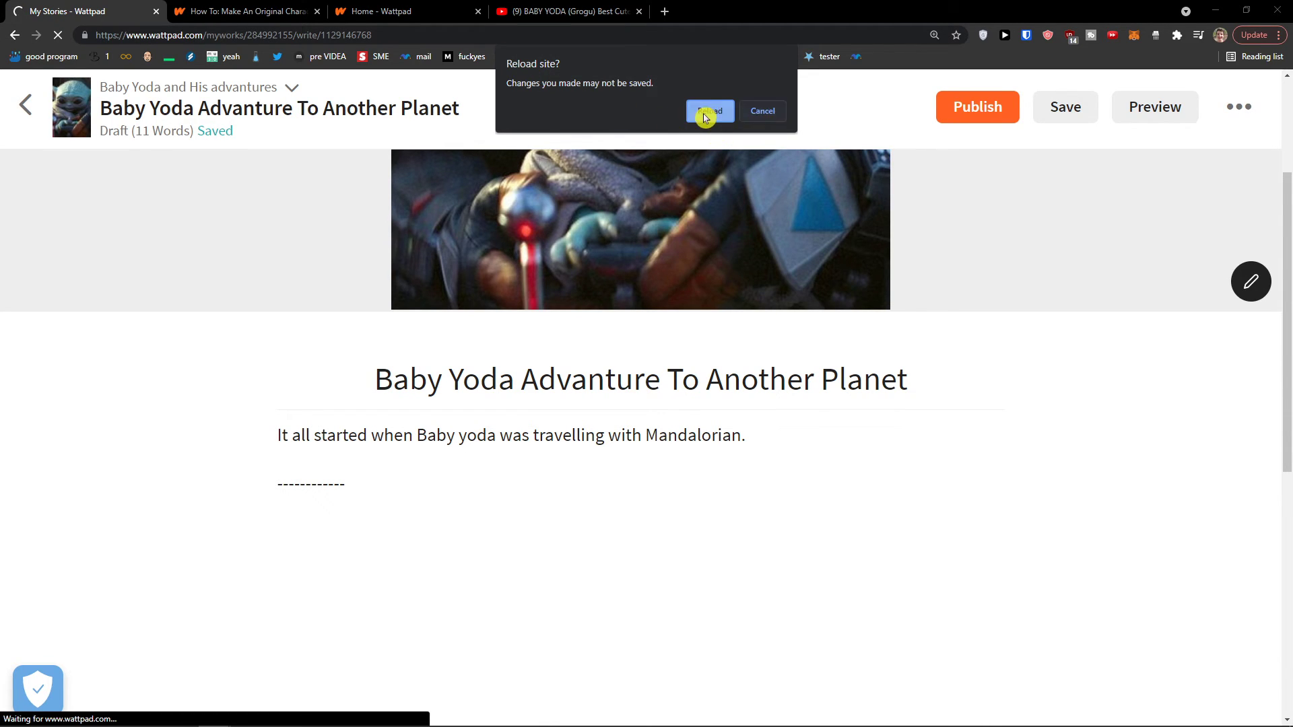
pyautogui.click(704, 114)
pyautogui.click(980, 108)
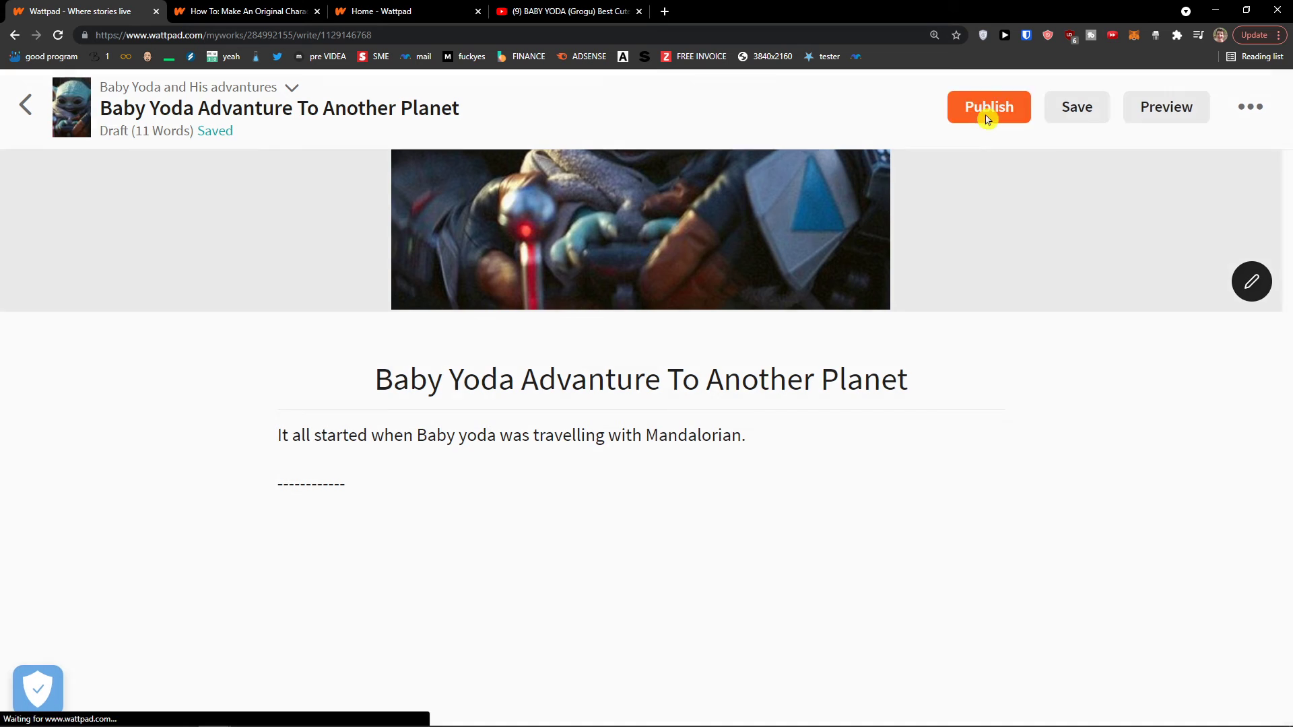
pyautogui.scroll(-3, 710, 351)
# Close the publish dialog and insert the Baby Yoda picture as in-line media below the divider
pyautogui.scroll(-3, 710, 351)
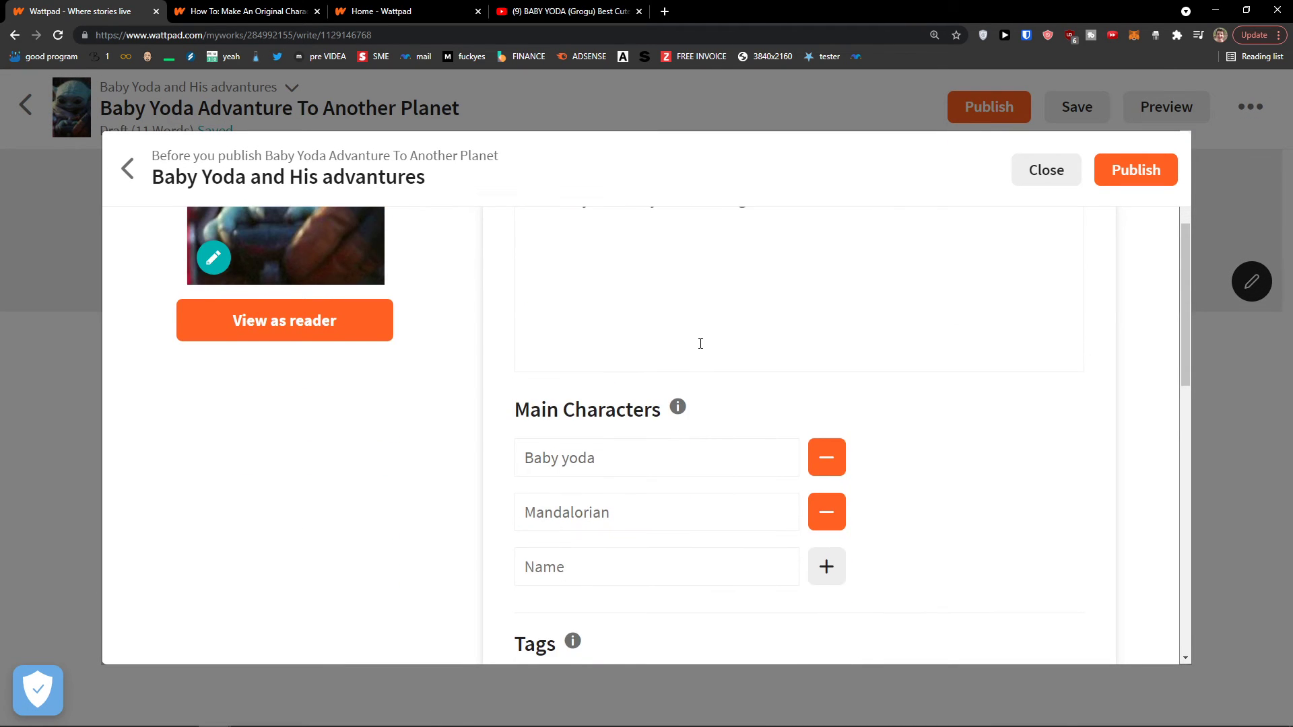
pyautogui.scroll(5, 695, 341)
pyautogui.click(1046, 170)
pyautogui.scroll(-3, 659, 349)
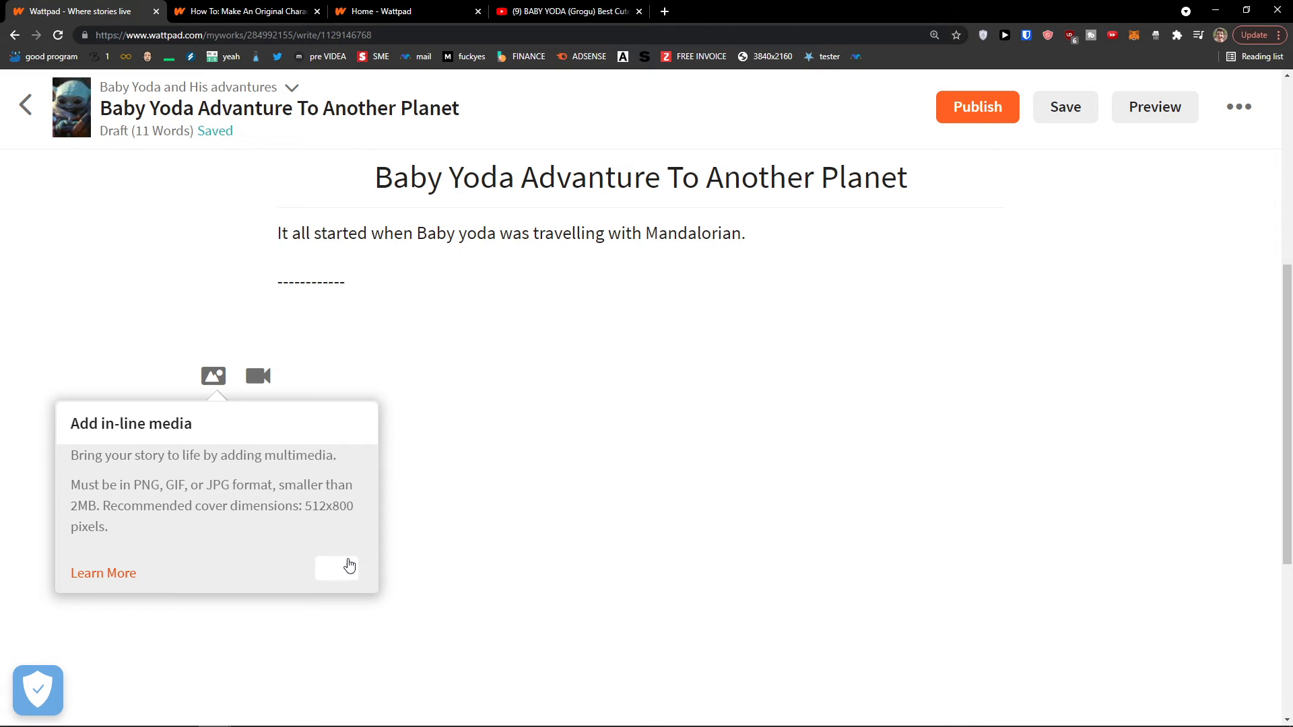
pyautogui.click(213, 376)
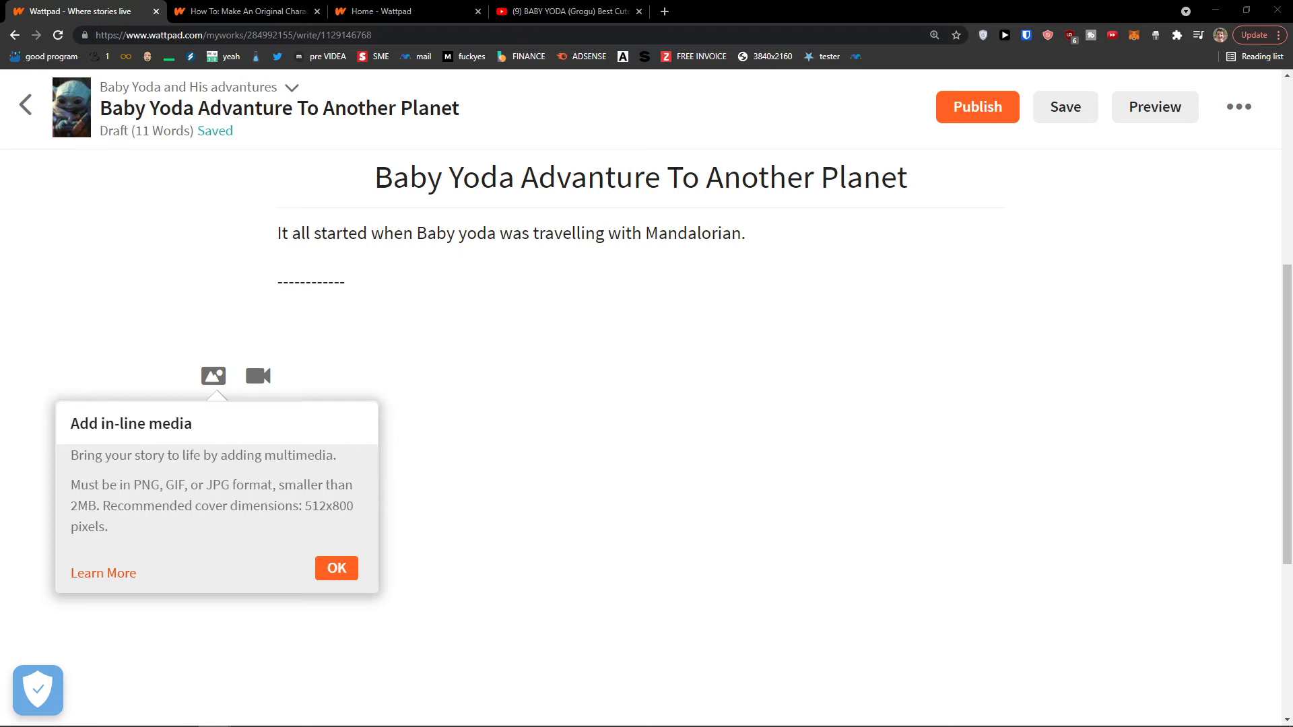
pyautogui.press('Return')
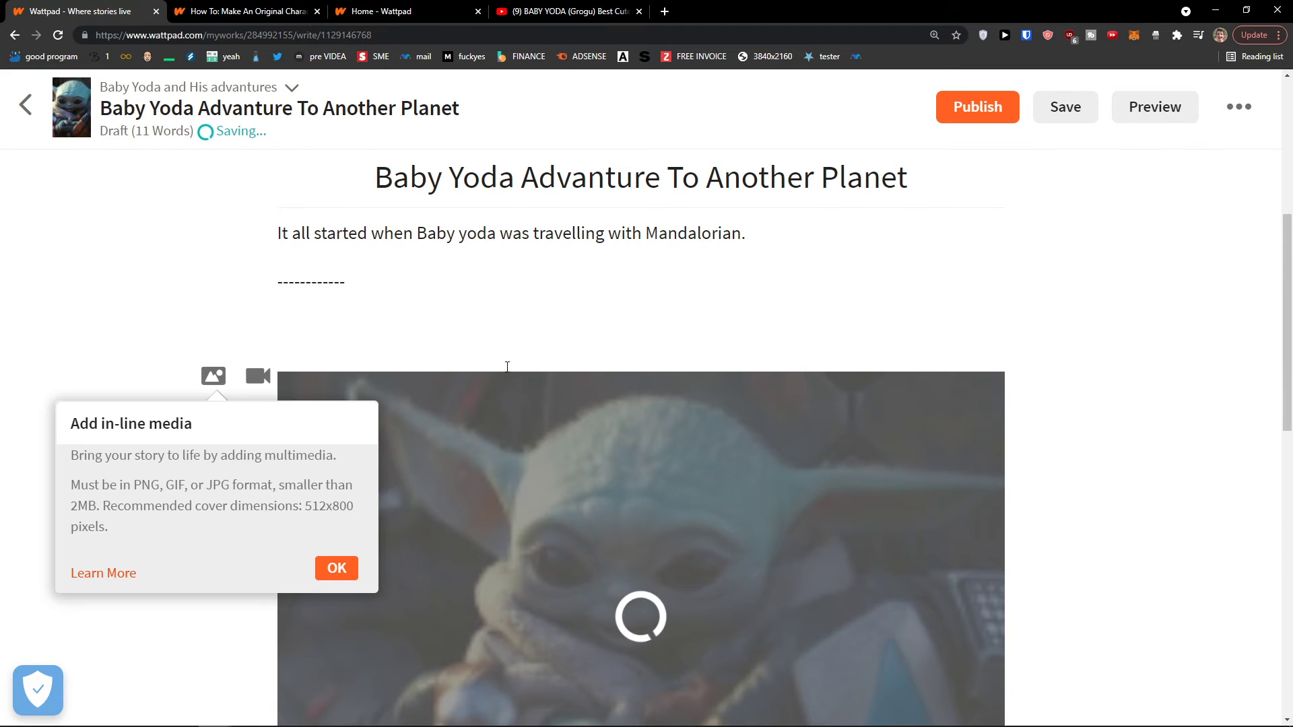
pyautogui.scroll(-4, 426, 434)
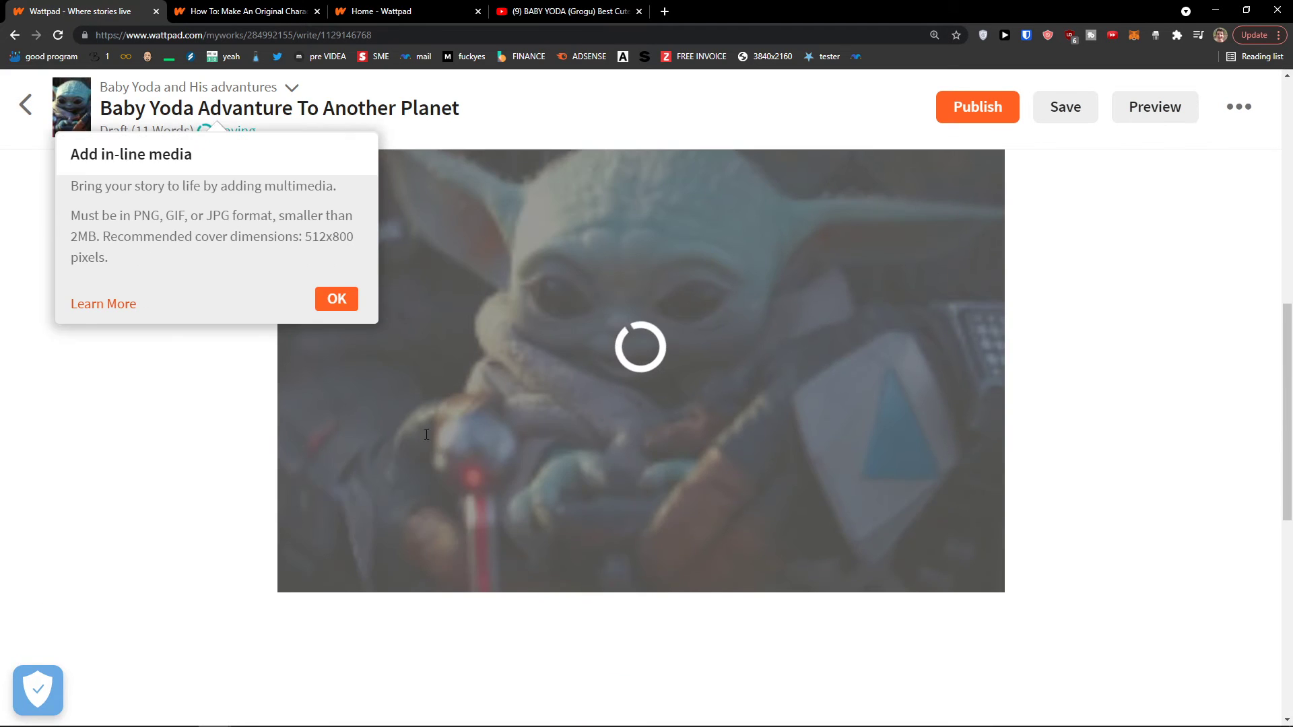
pyautogui.click(351, 312)
pyautogui.scroll(9, 707, 525)
pyautogui.scroll(-6, 655, 558)
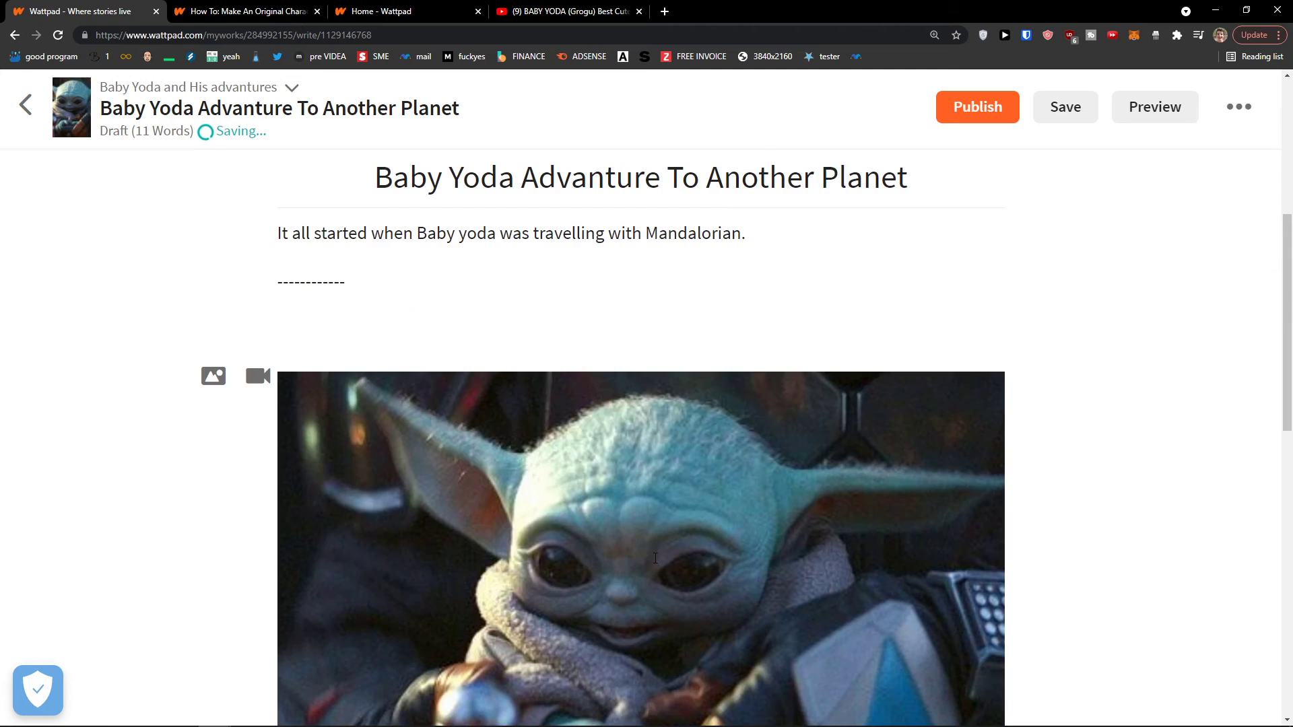
pyautogui.scroll(-5, 655, 559)
pyautogui.scroll(10, 611, 595)
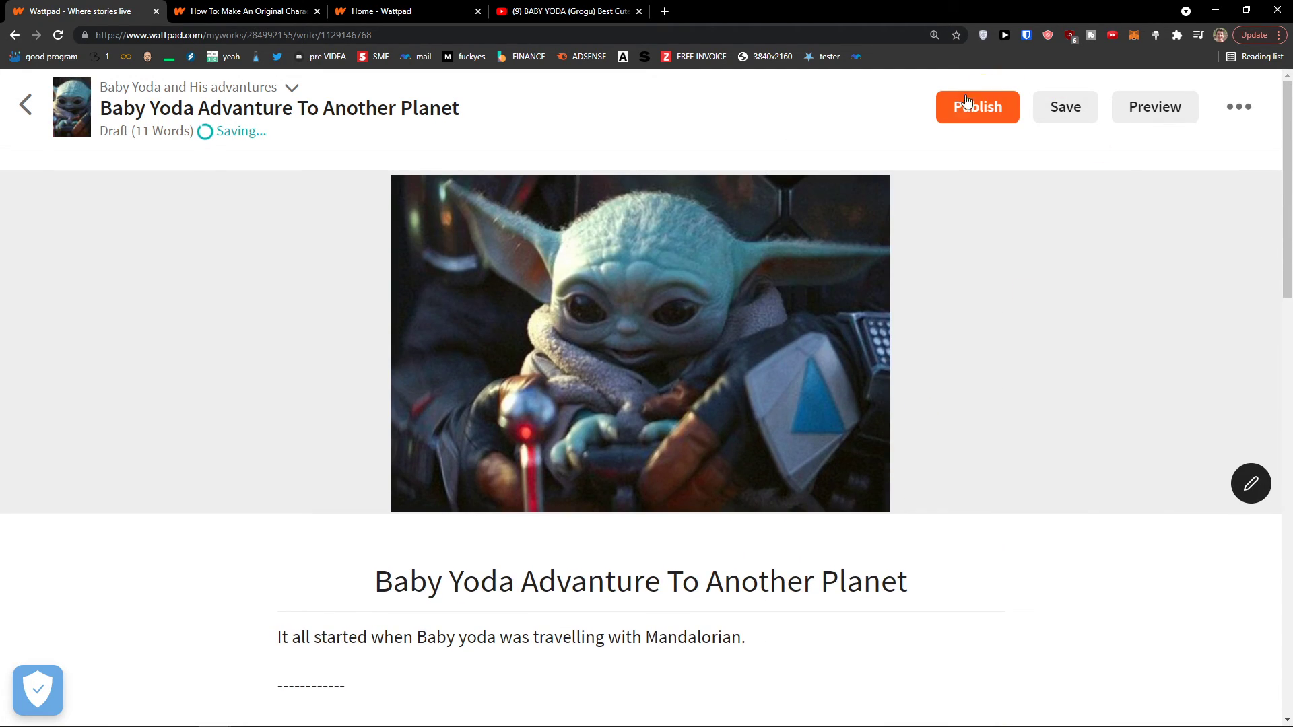
# Reopen the pre-publish details, cancelling the reload prompt, and scroll through them
pyautogui.click(967, 102)
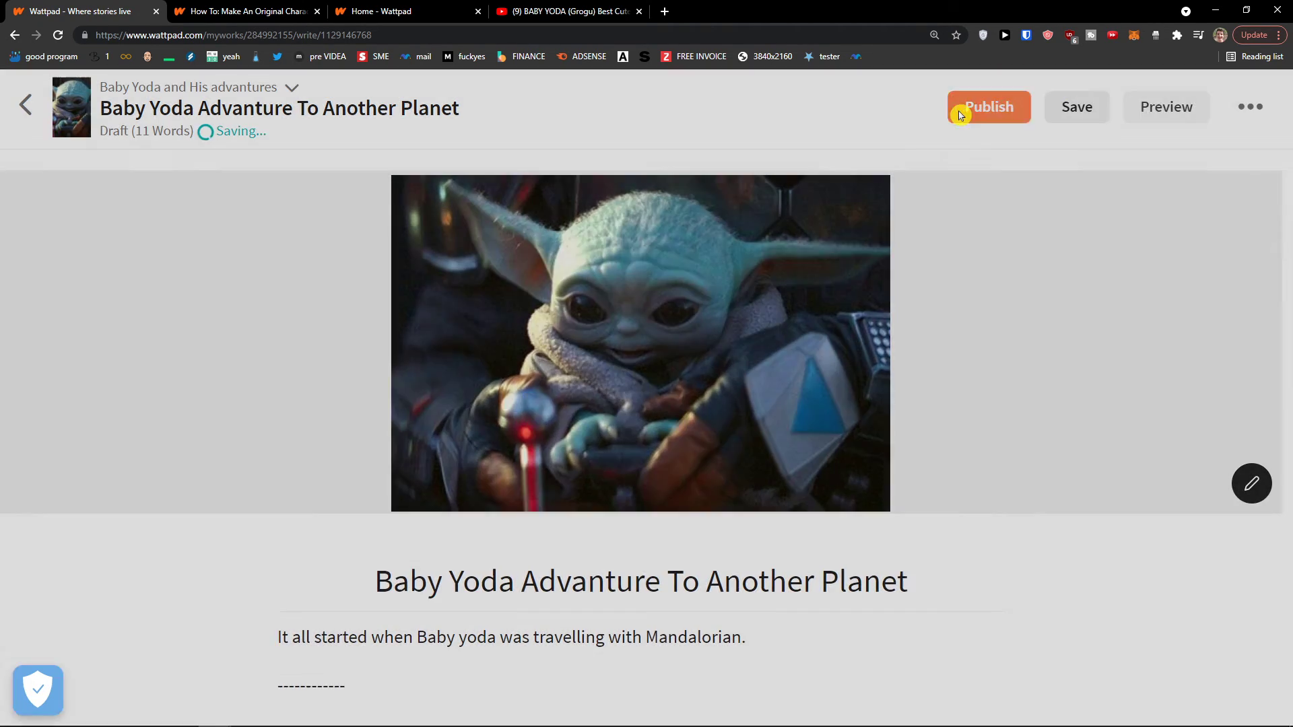
pyautogui.scroll(-1, 606, 310)
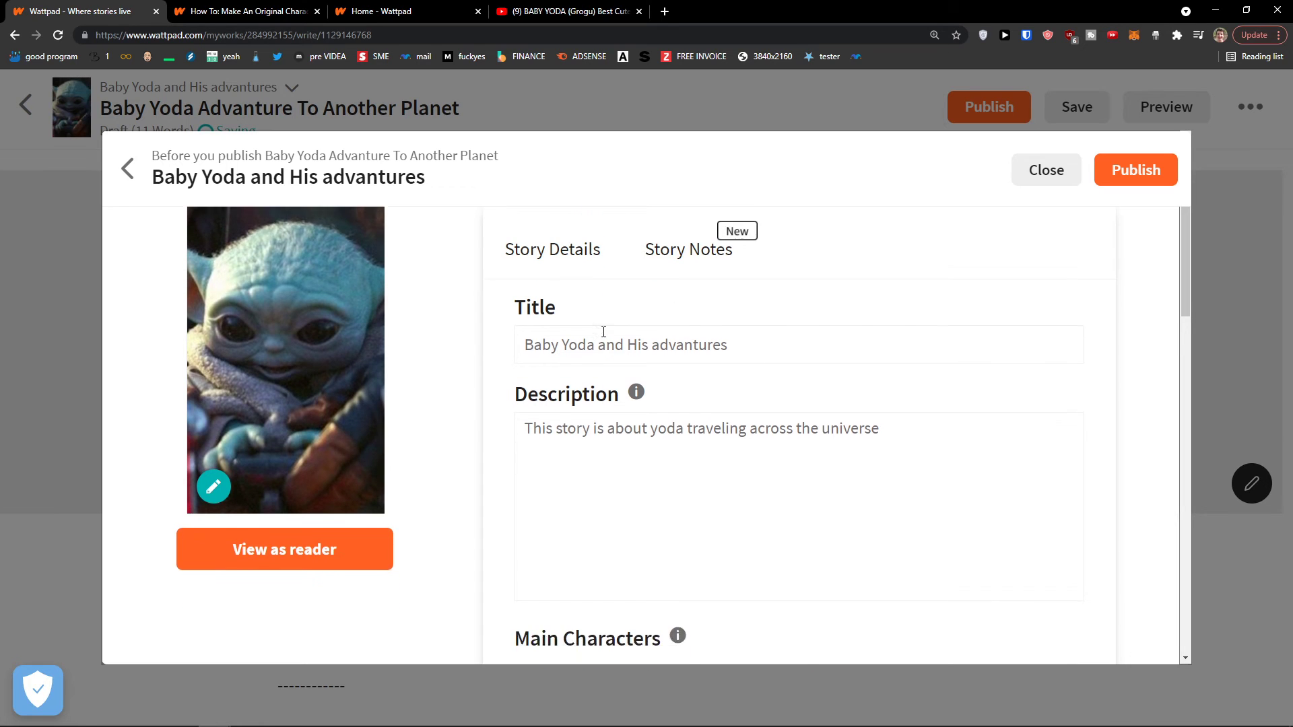
pyautogui.press('F5')
pyautogui.click(764, 134)
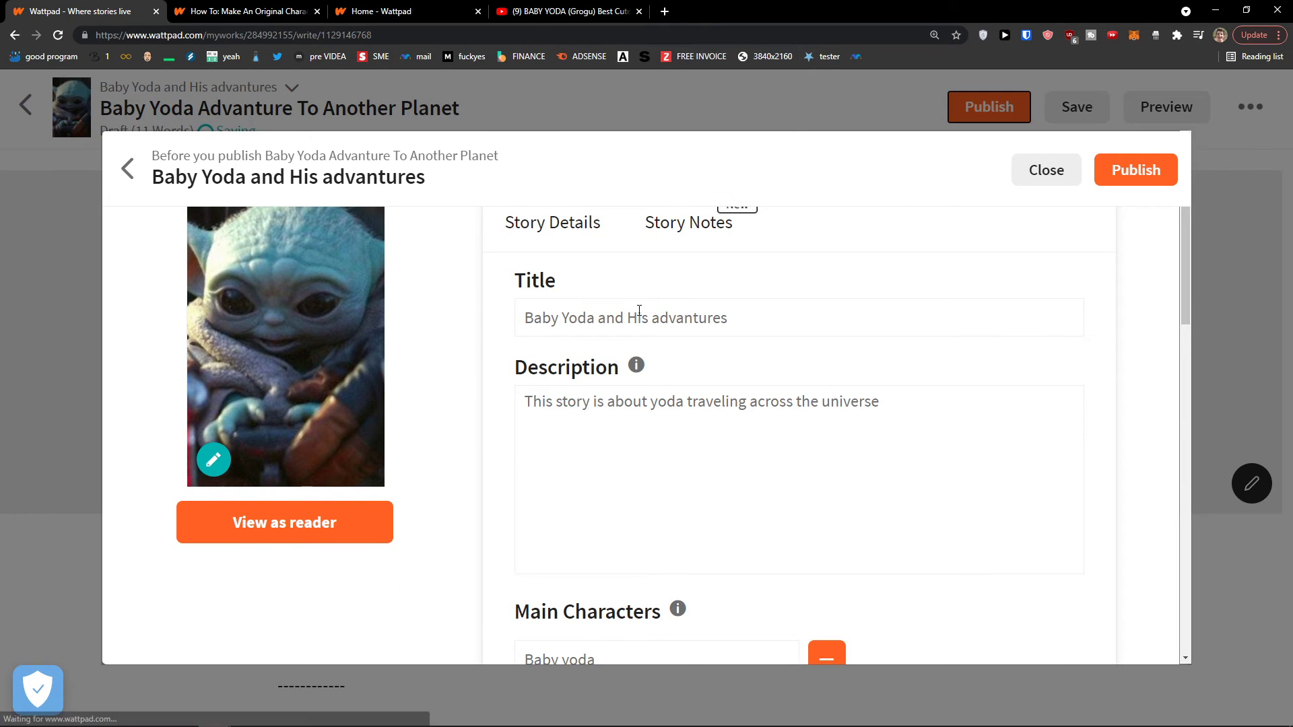
pyautogui.scroll(-5, 602, 338)
pyautogui.scroll(-10, 600, 335)
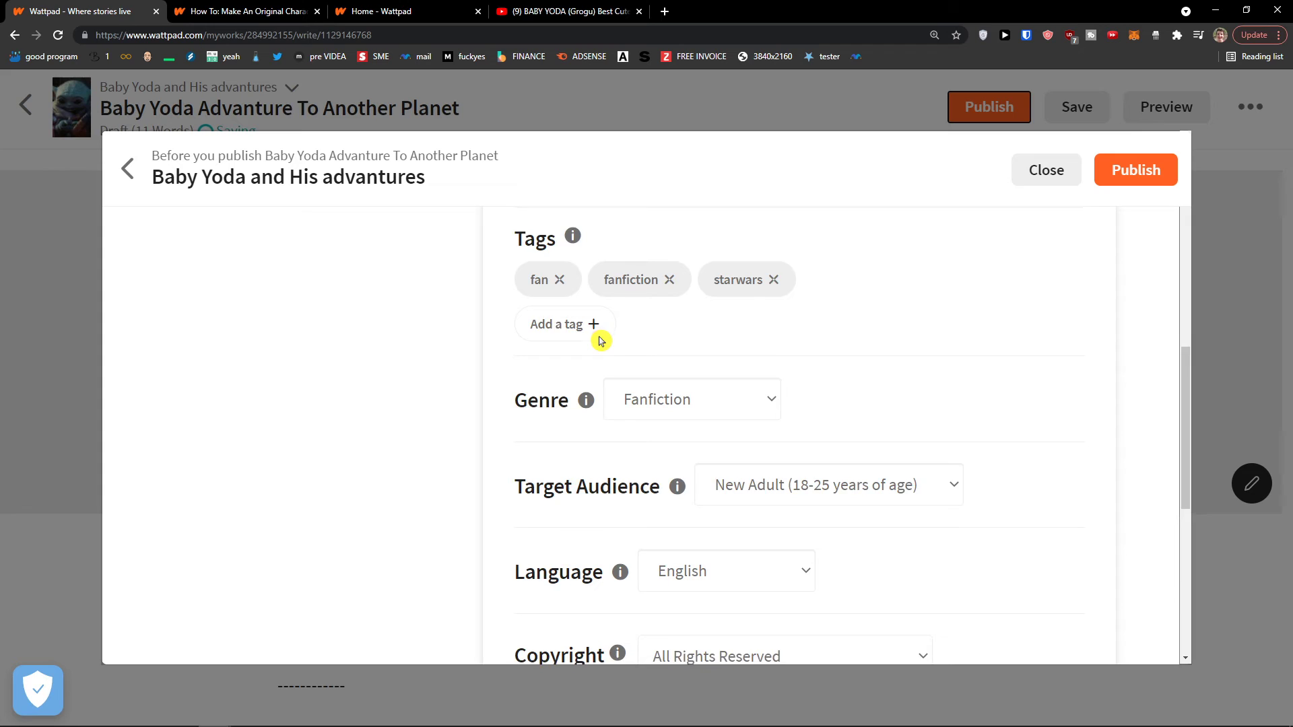
pyautogui.scroll(-1, 600, 334)
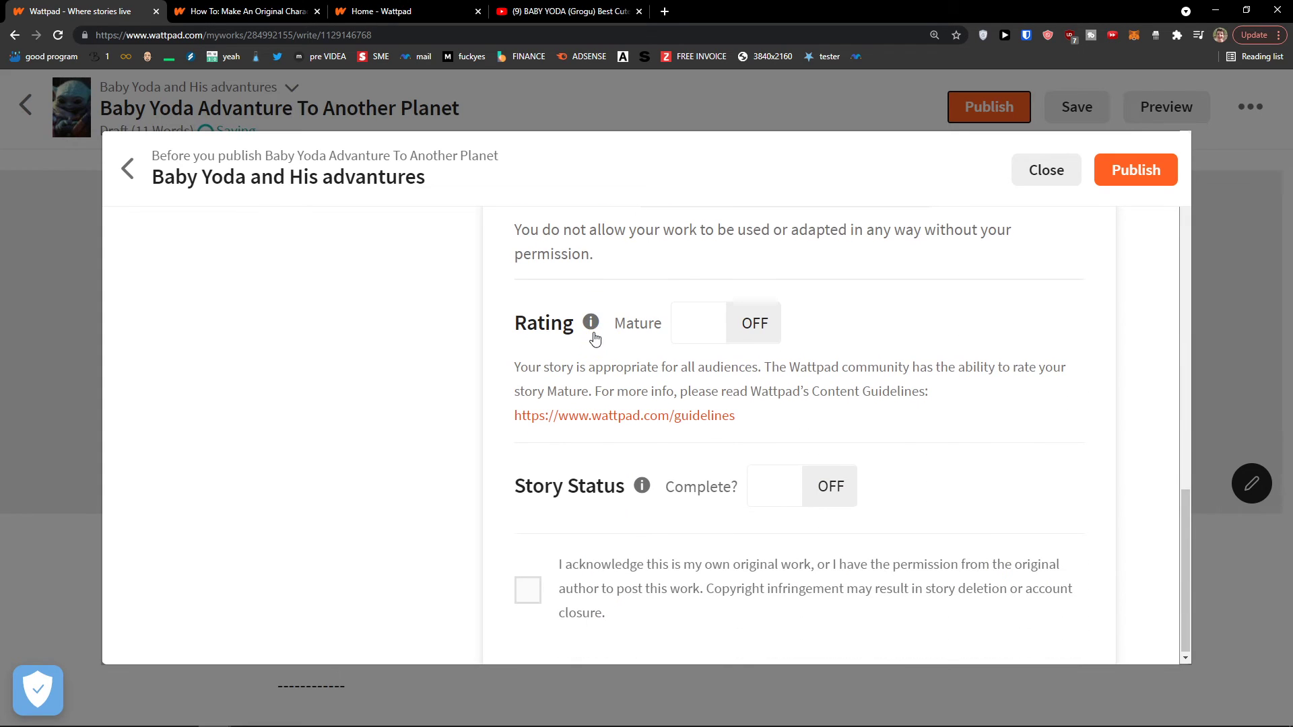
# Toggle Complete on and back off, then view the Story Notes section
pyautogui.click(780, 497)
pyautogui.scroll(3, 775, 494)
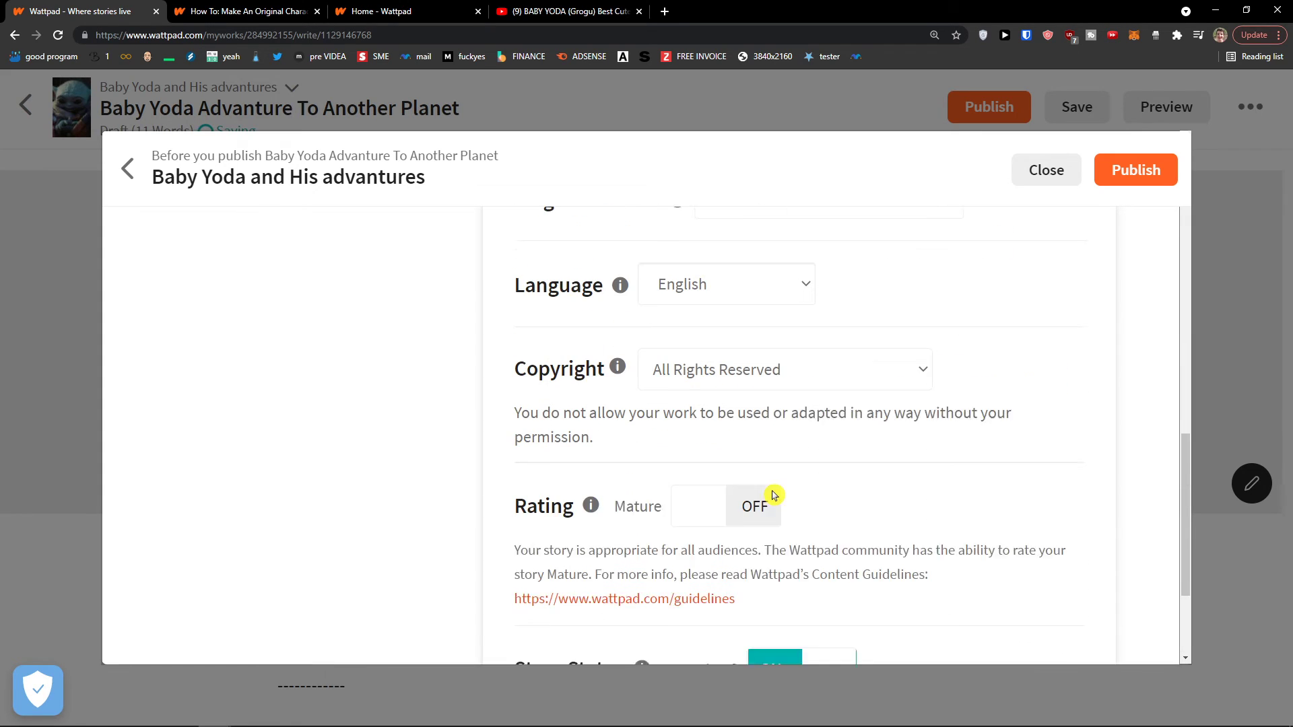
pyautogui.scroll(-3, 766, 497)
pyautogui.click(769, 490)
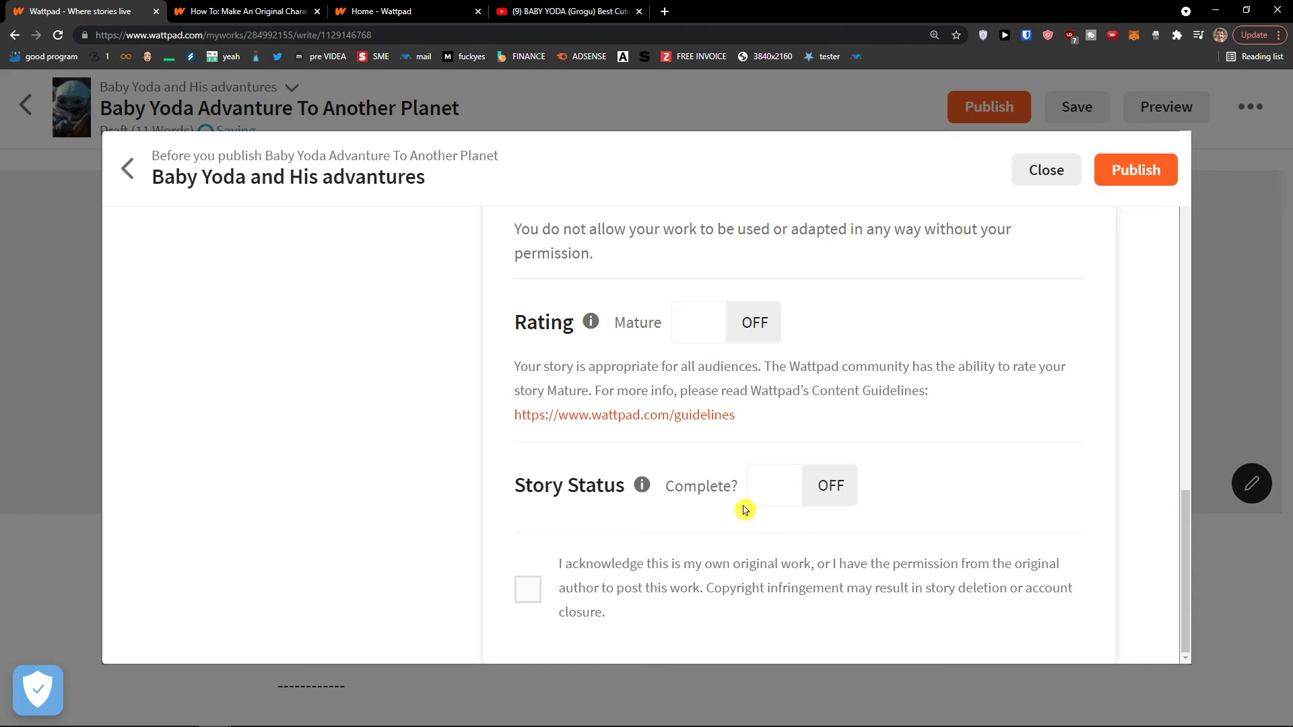
pyautogui.scroll(1, 680, 507)
pyautogui.scroll(10, 673, 505)
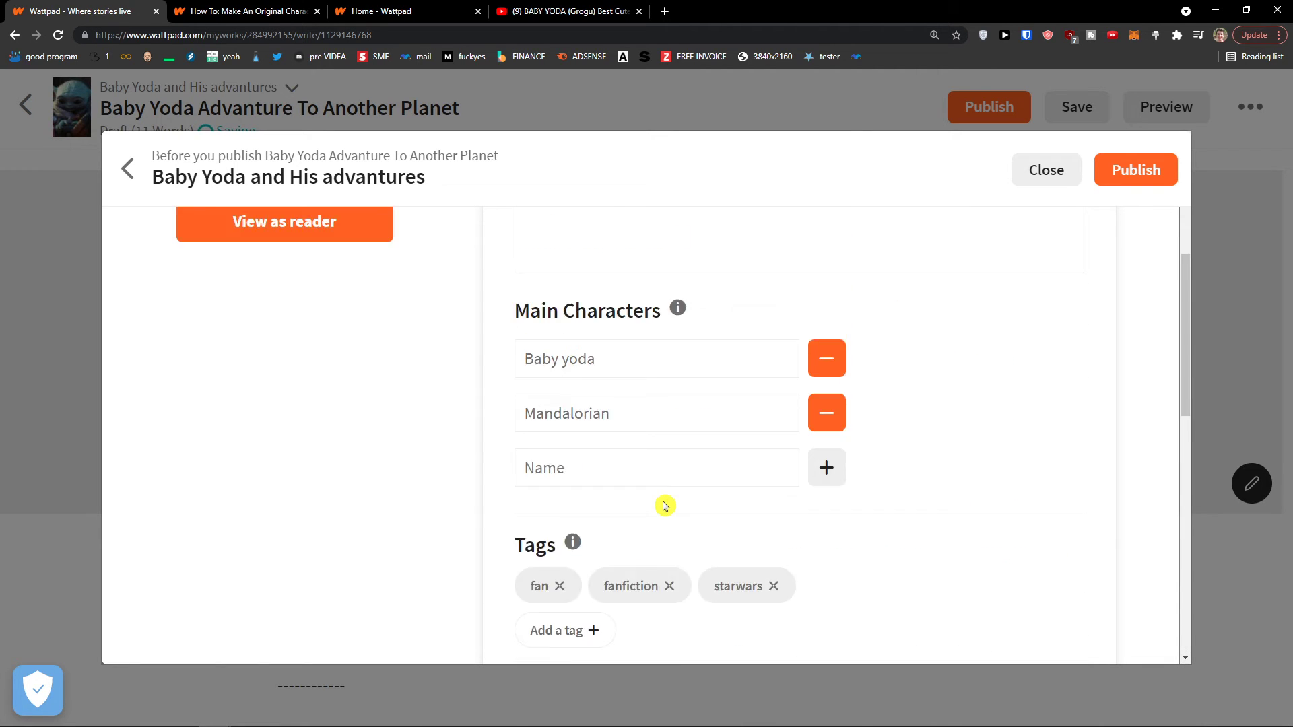
pyautogui.click(599, 303)
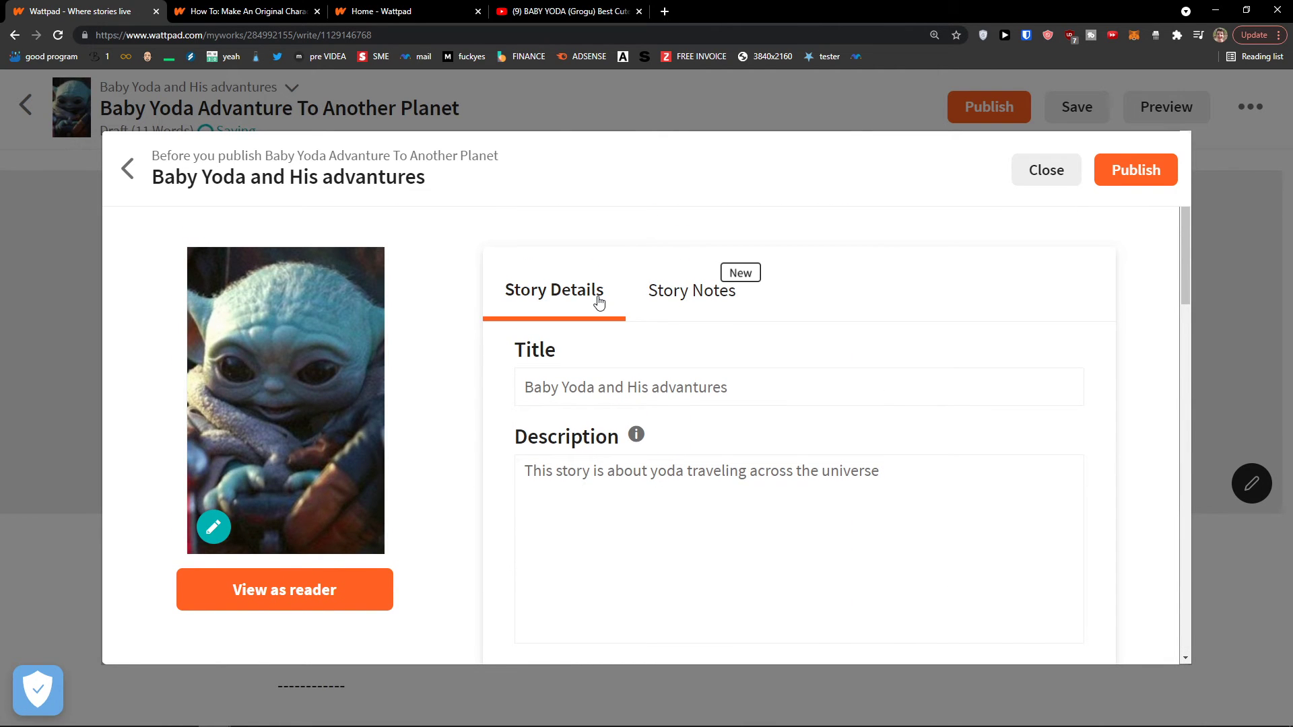
pyautogui.click(652, 296)
pyautogui.scroll(-3, 686, 404)
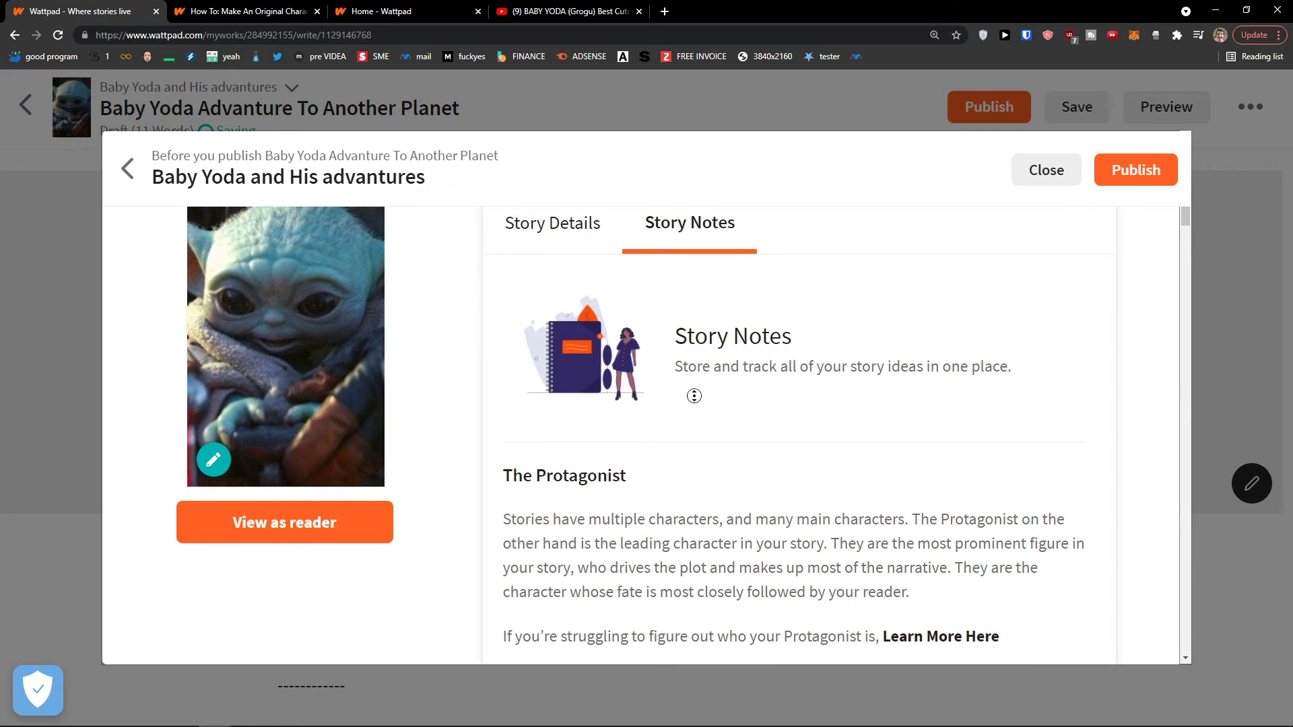
pyautogui.scroll(-2, 687, 448)
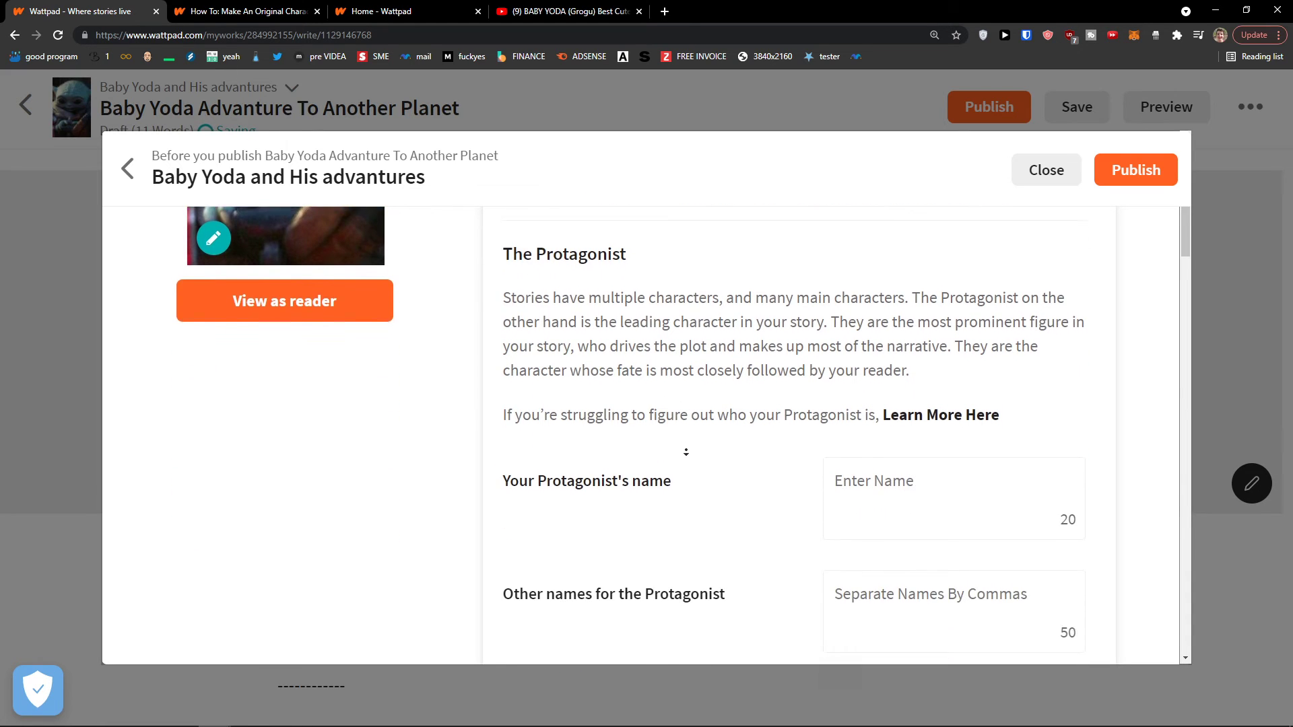
pyautogui.moveTo(676, 411); pyautogui.dragTo(578, 421)
pyautogui.scroll(-1, 576, 420)
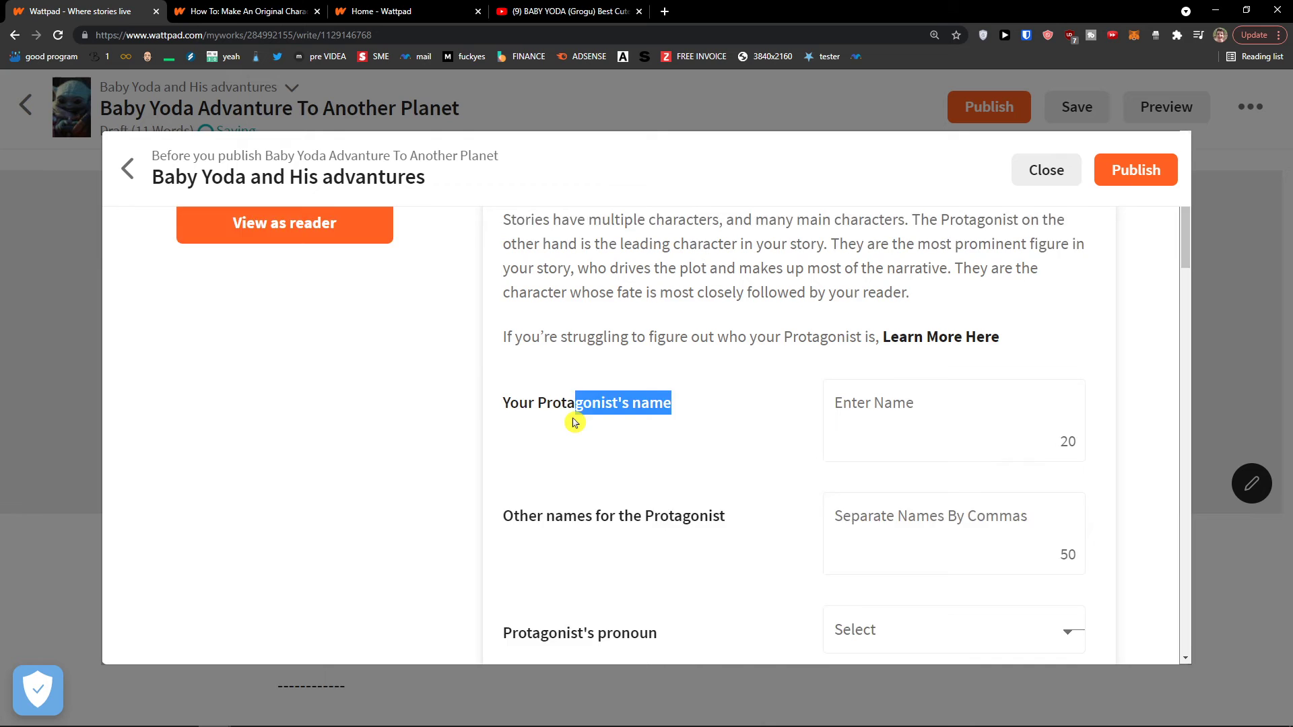
pyautogui.moveTo(511, 456); pyautogui.dragTo(753, 476)
pyautogui.scroll(-1, 753, 476)
pyautogui.scroll(-5, 661, 471)
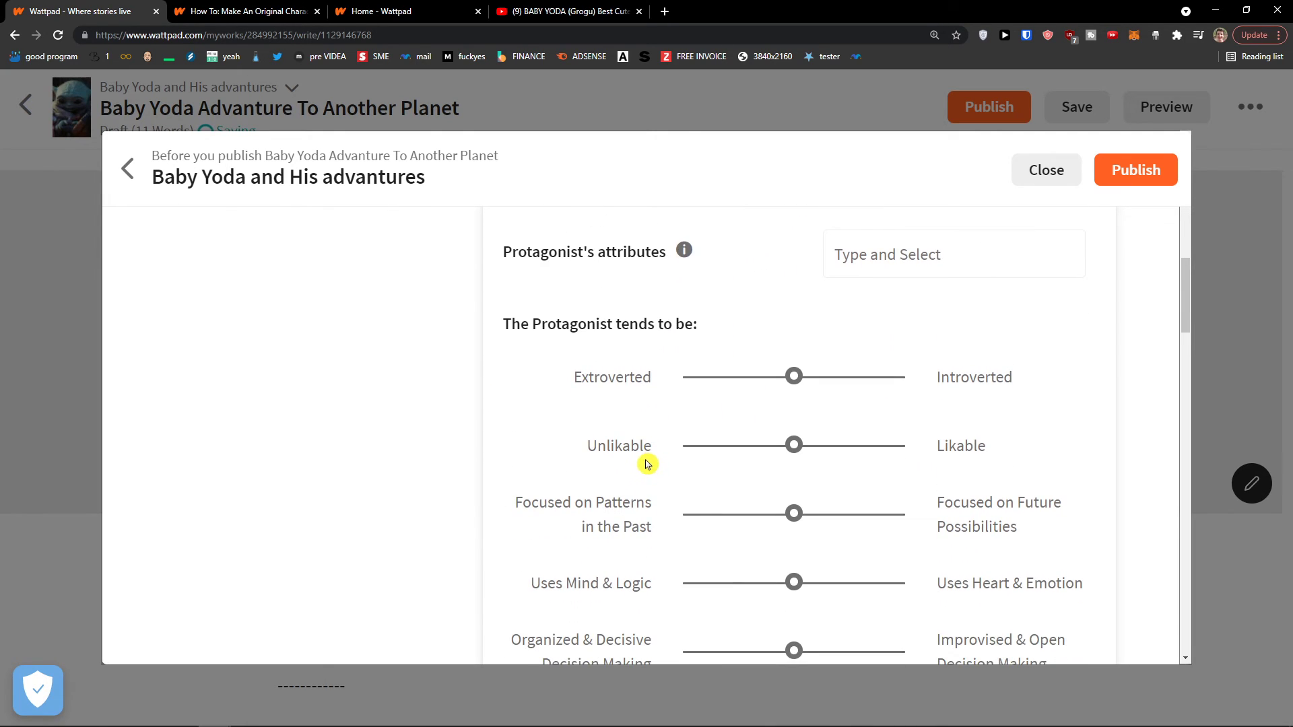
pyautogui.scroll(-2, 645, 465)
pyautogui.scroll(2, 640, 451)
pyautogui.moveTo(503, 332); pyautogui.dragTo(663, 339)
pyautogui.scroll(-2, 698, 397)
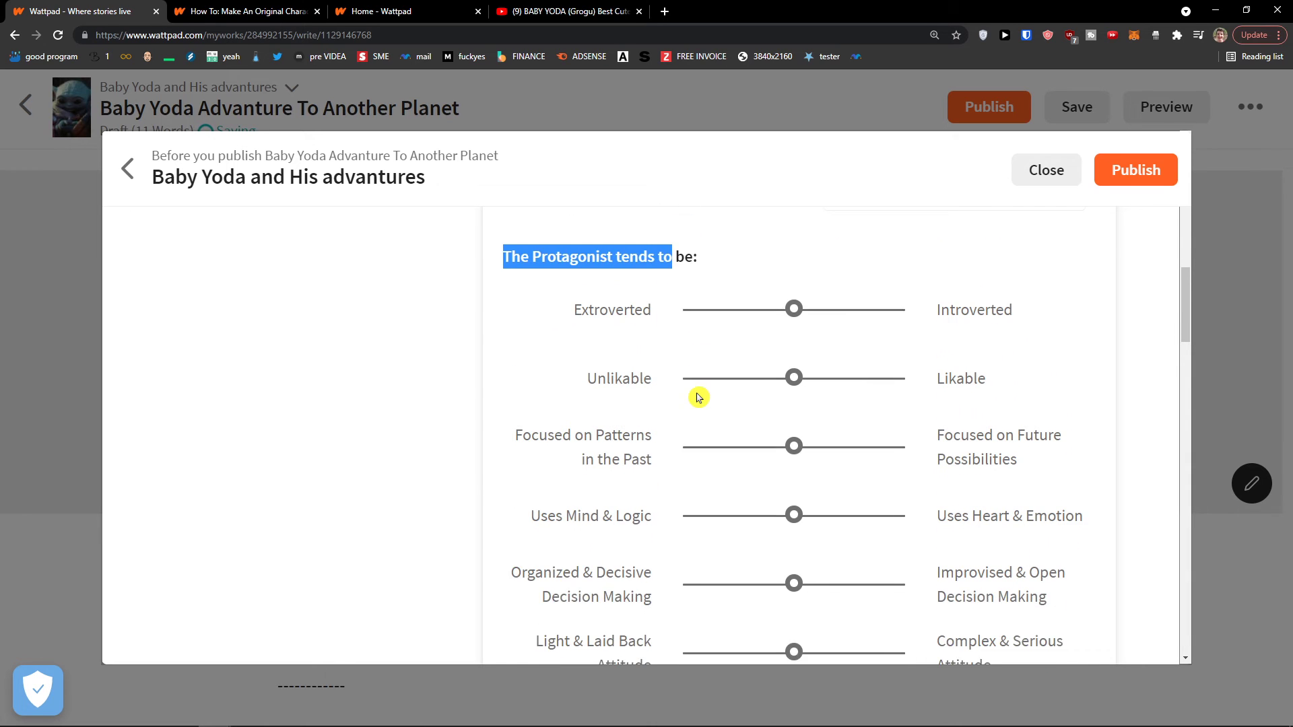
pyautogui.scroll(-7, 698, 397)
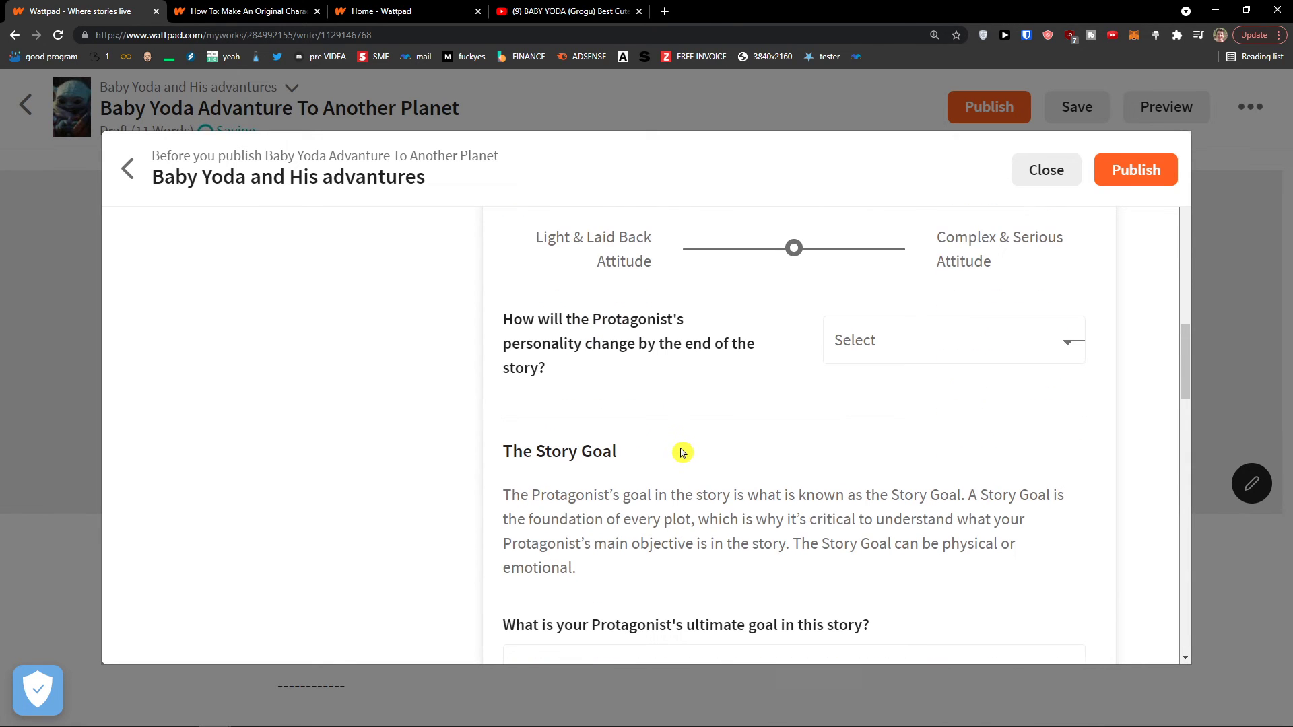
pyautogui.scroll(-1, 681, 452)
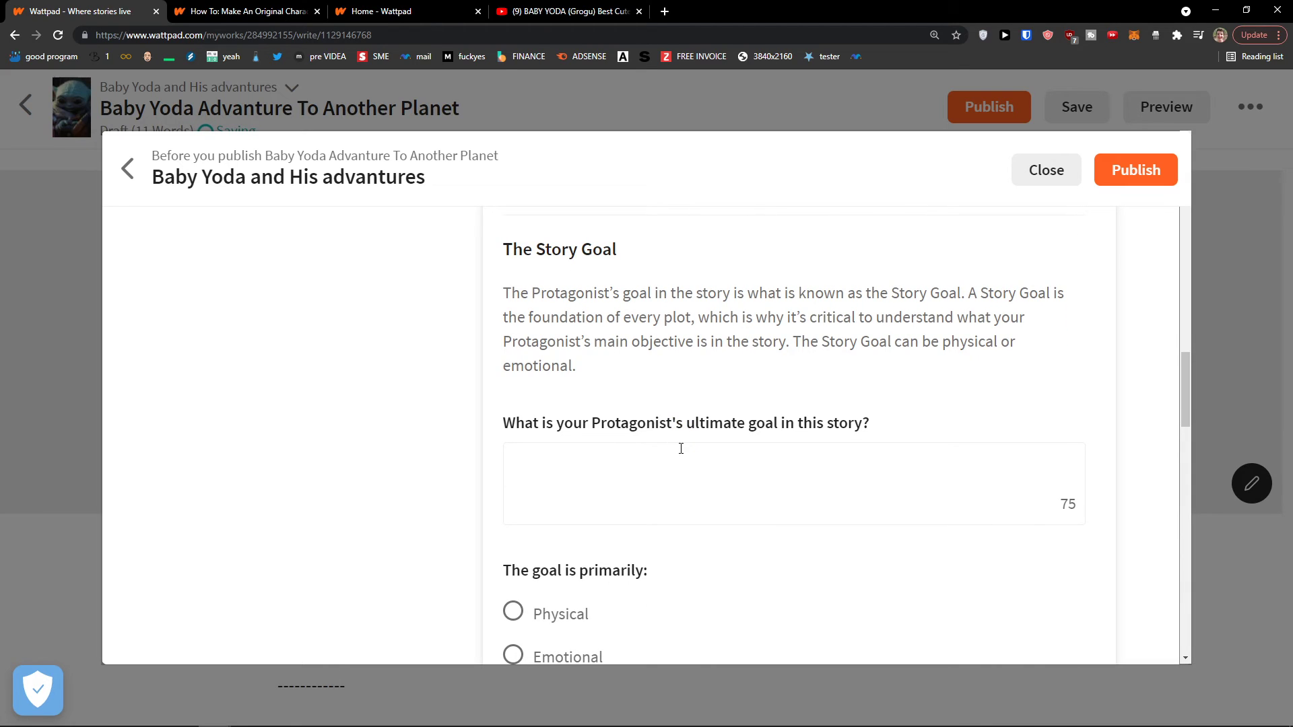
pyautogui.scroll(-1, 680, 449)
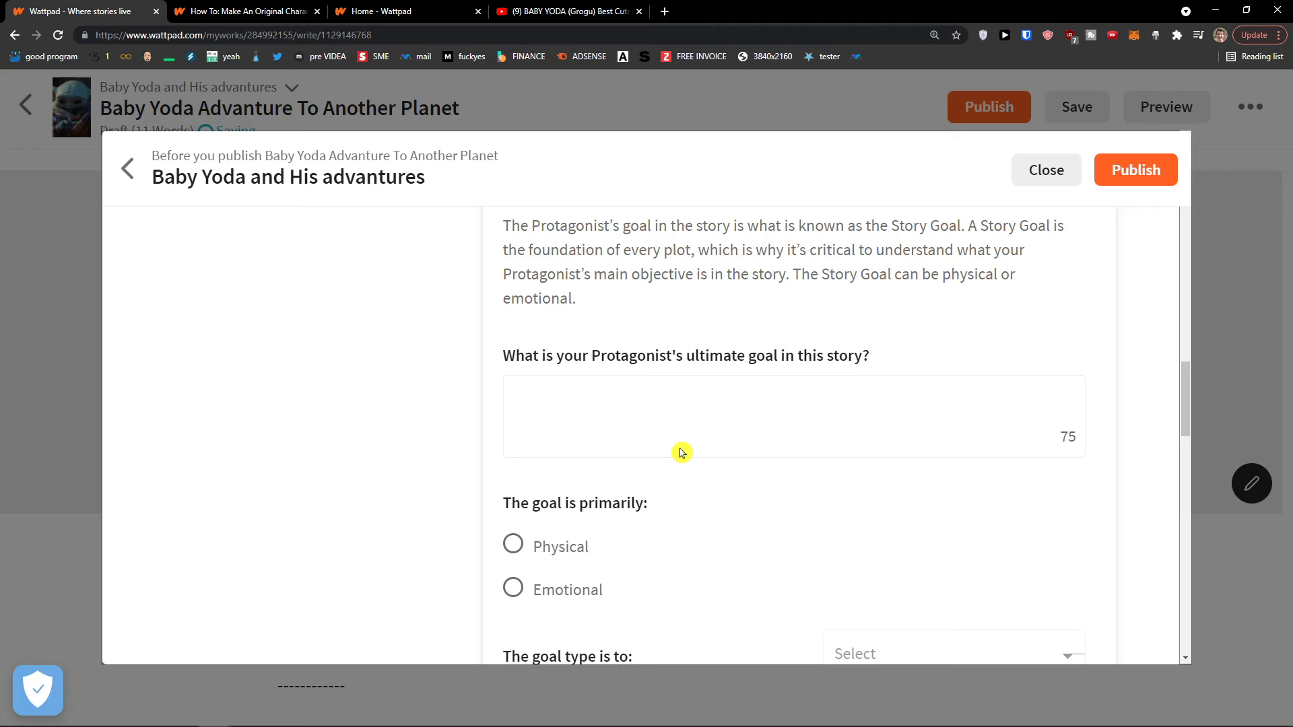
pyautogui.scroll(-3, 681, 452)
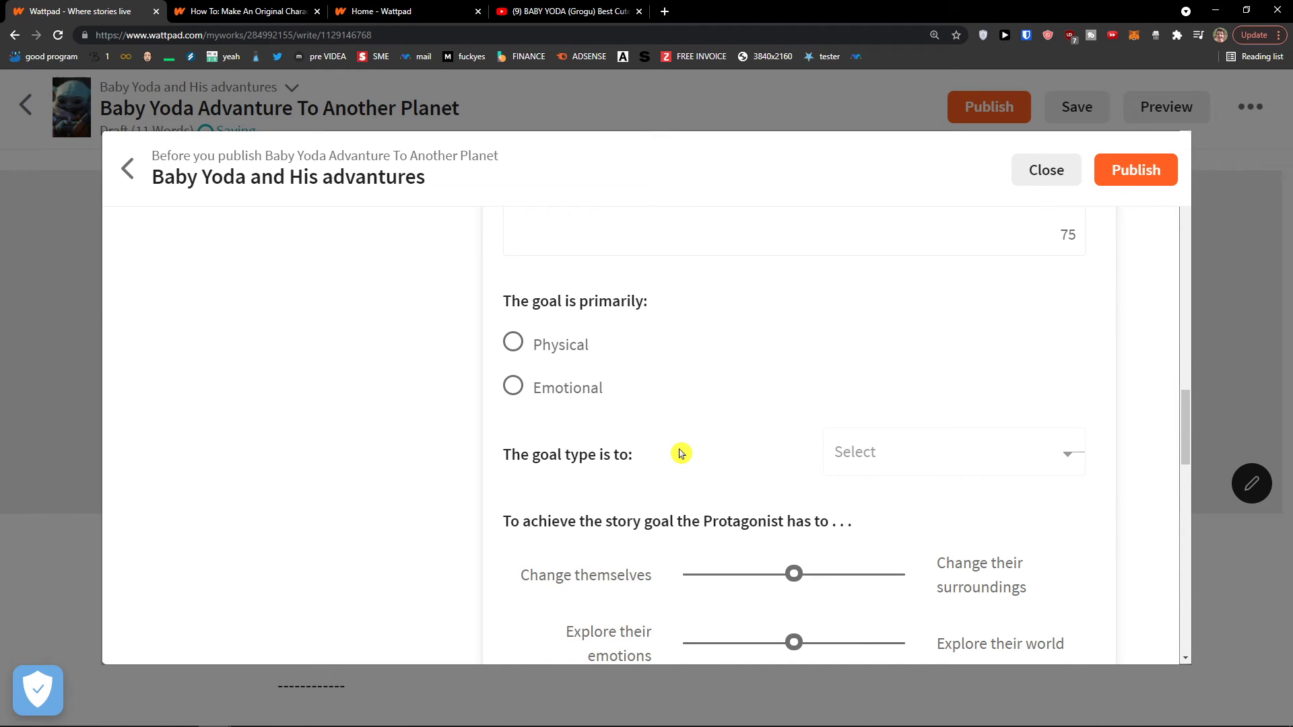
pyautogui.scroll(-4, 681, 453)
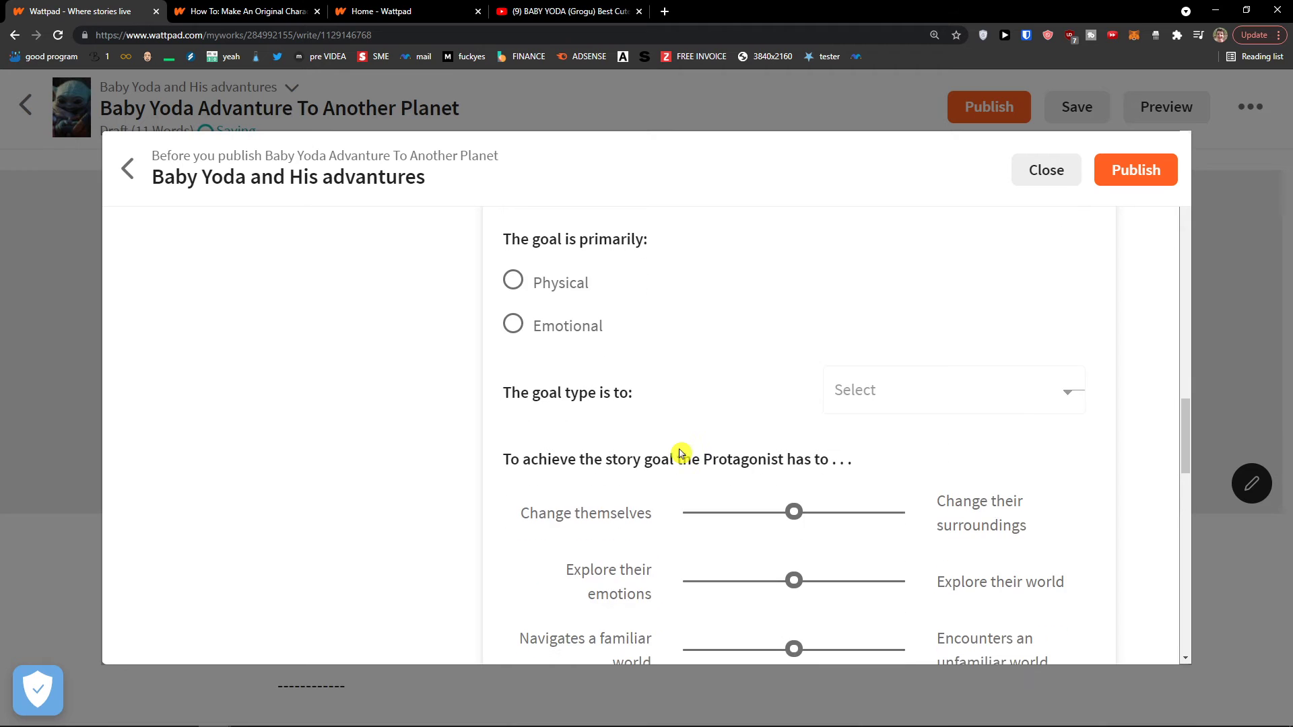
pyautogui.middleClick(675, 457)
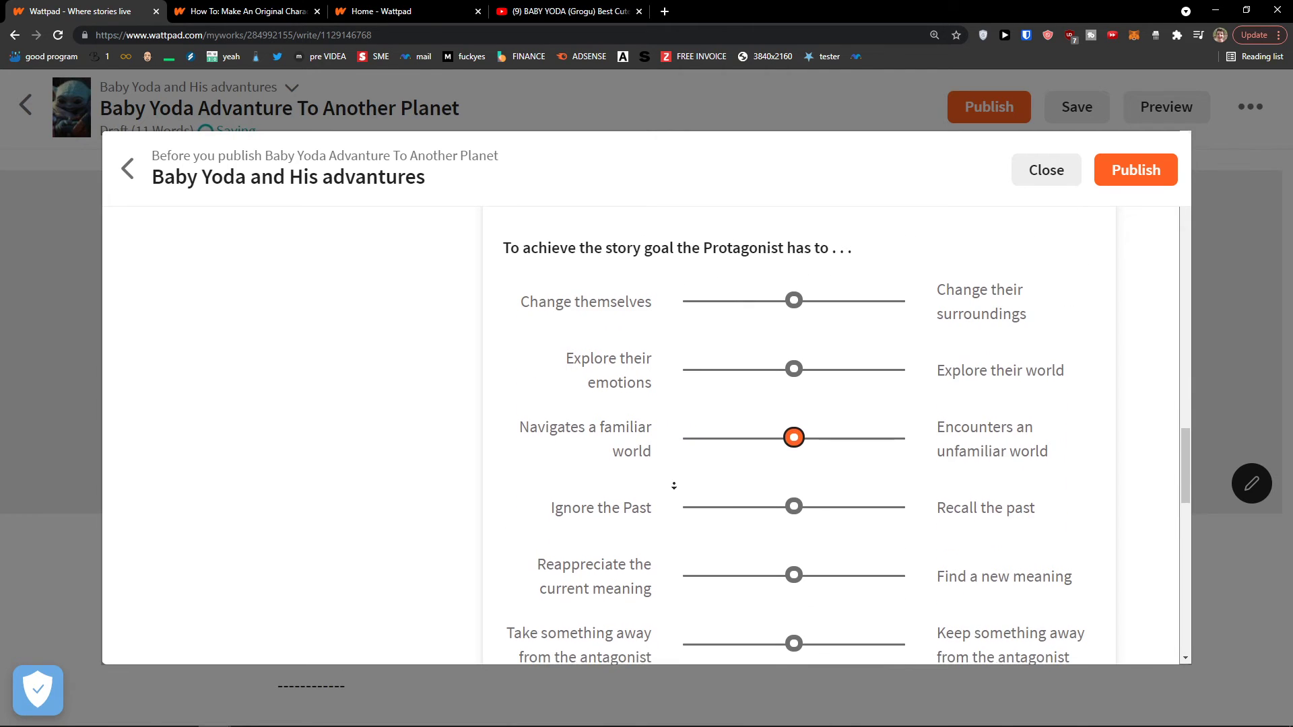
pyautogui.scroll(6, 675, 456)
pyautogui.scroll(10, 640, 264)
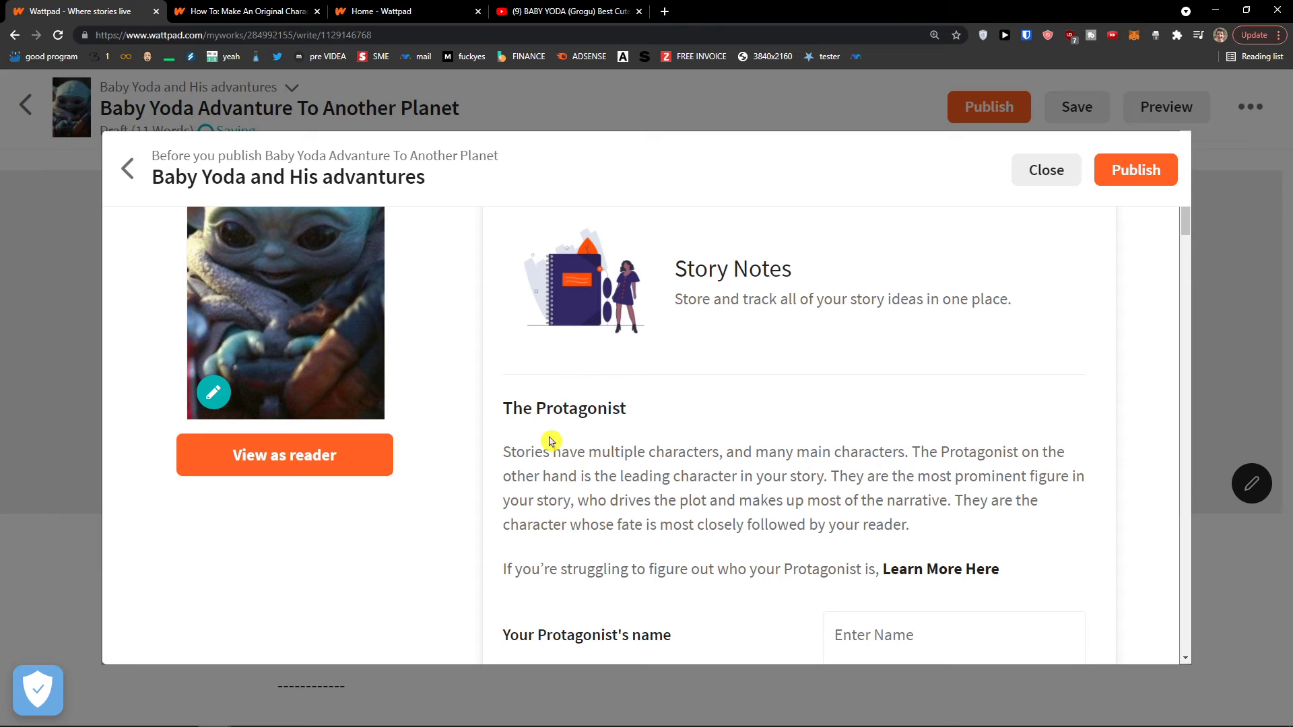
pyautogui.moveTo(544, 448); pyautogui.dragTo(904, 484)
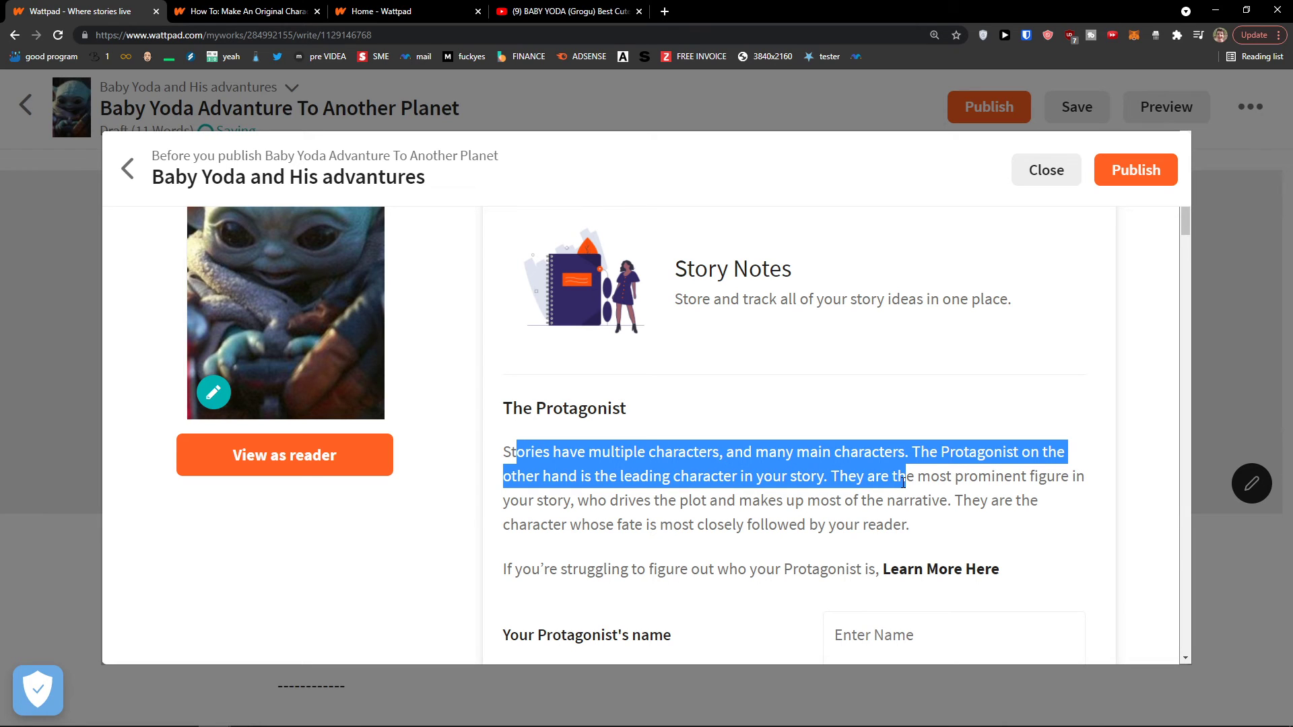
pyautogui.moveTo(919, 485); pyautogui.dragTo(950, 498)
pyautogui.click(970, 418)
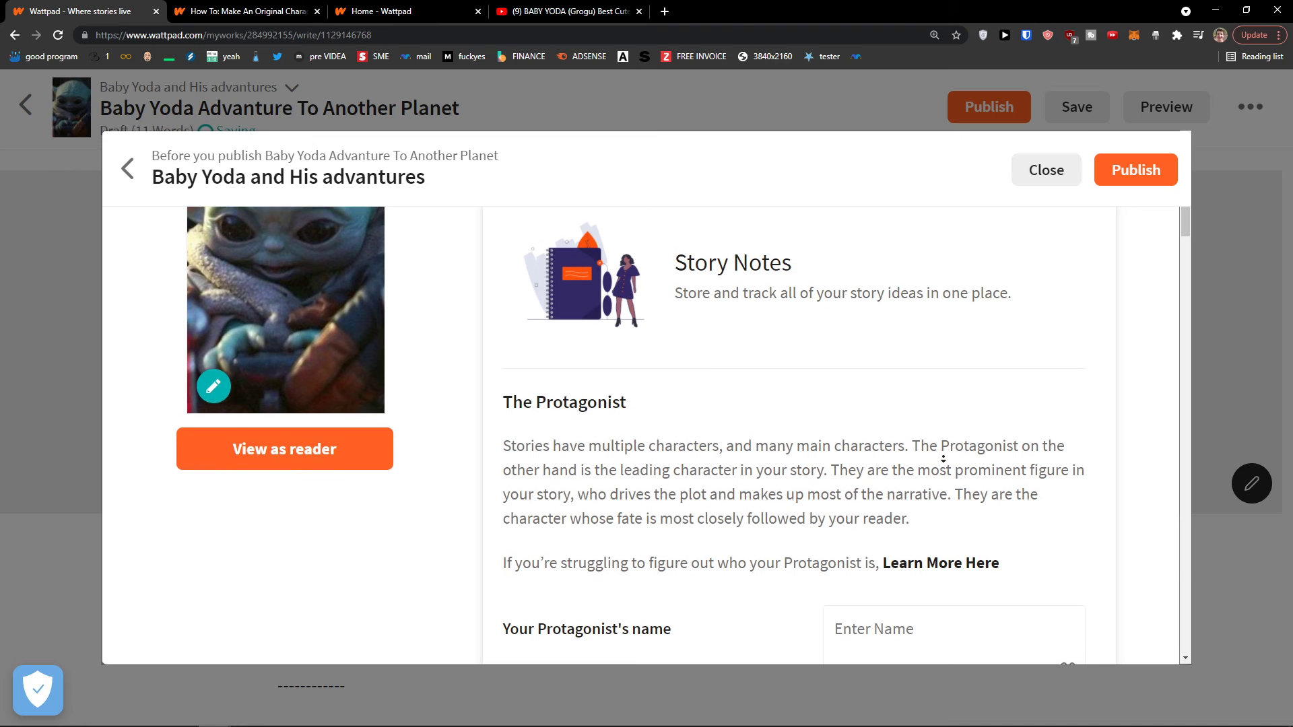
pyautogui.scroll(-10, 903, 485)
pyautogui.scroll(-15, 799, 593)
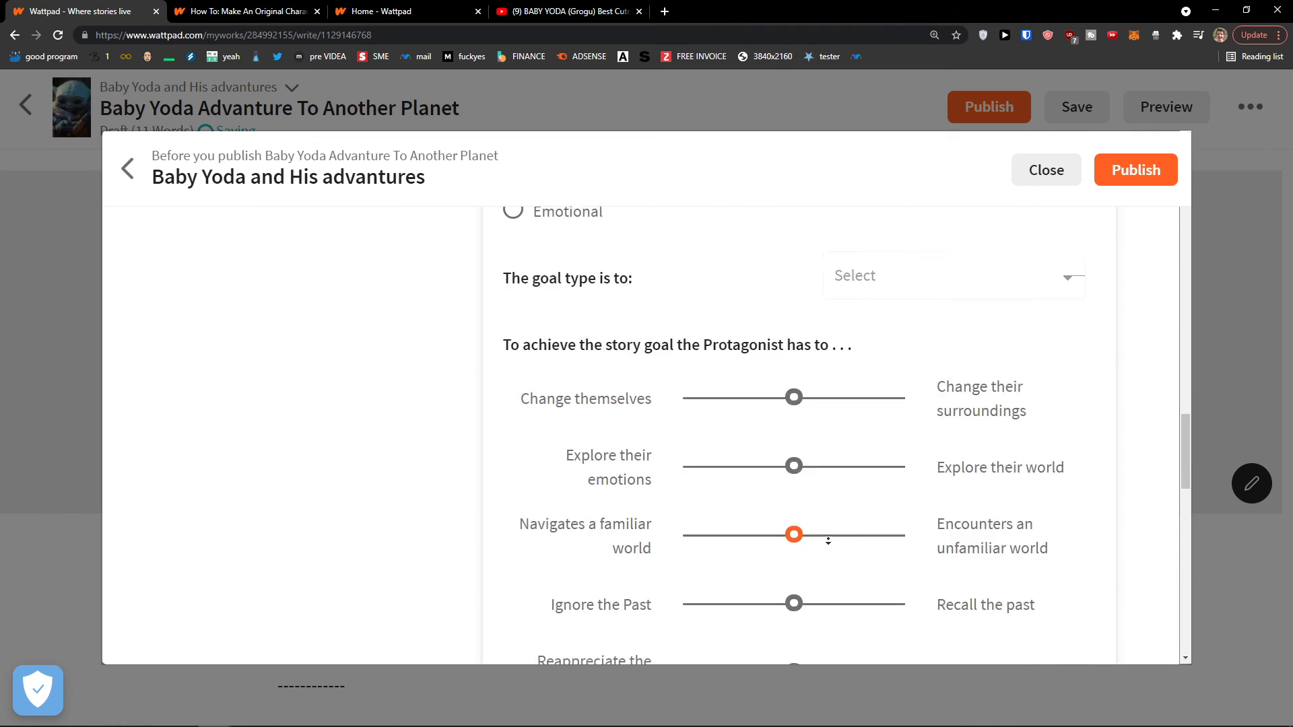
pyautogui.scroll(-9, 830, 545)
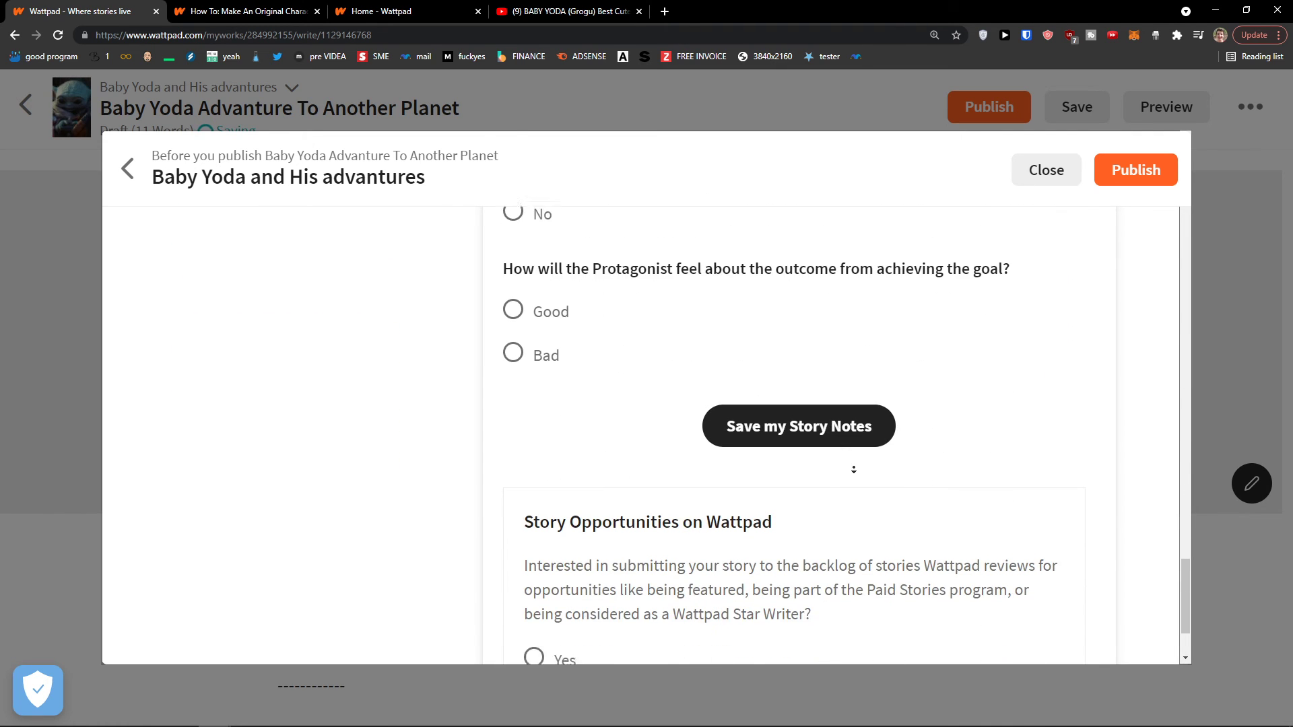
pyautogui.scroll(20, 687, 268)
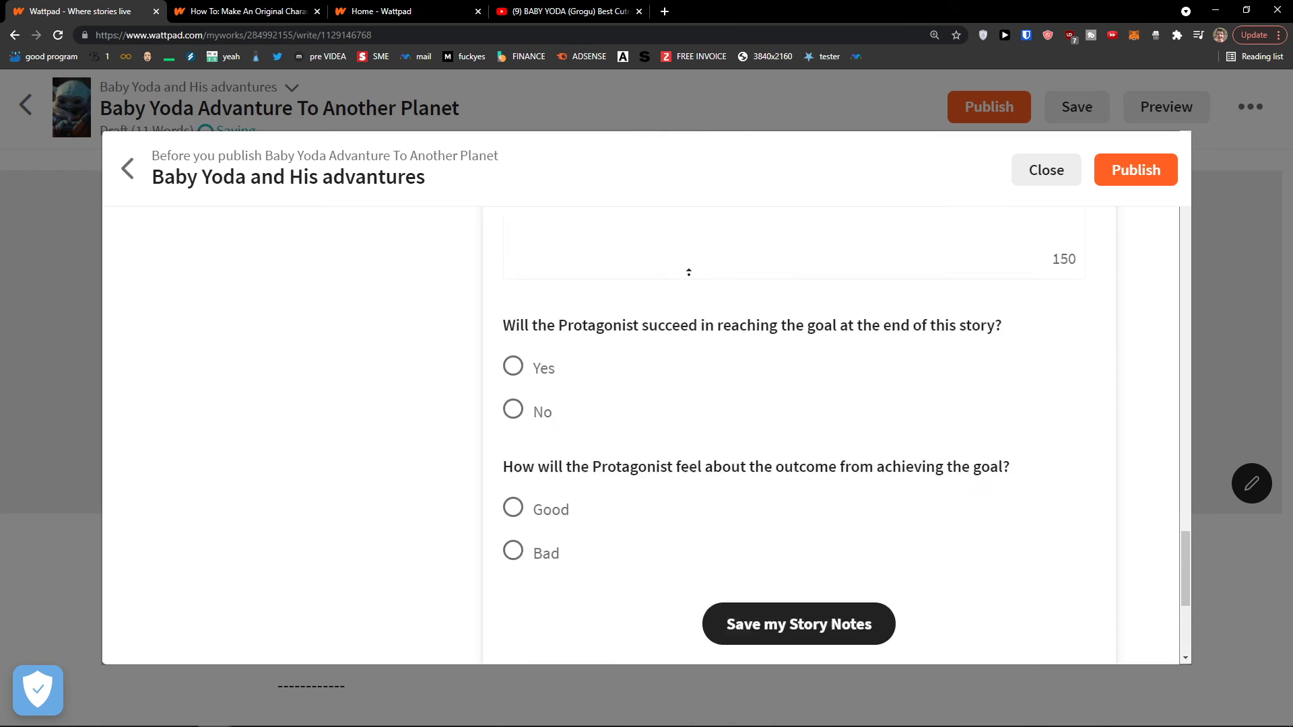
# Review the Story Details tab fields, leaving the story title unchanged
pyautogui.click(547, 291)
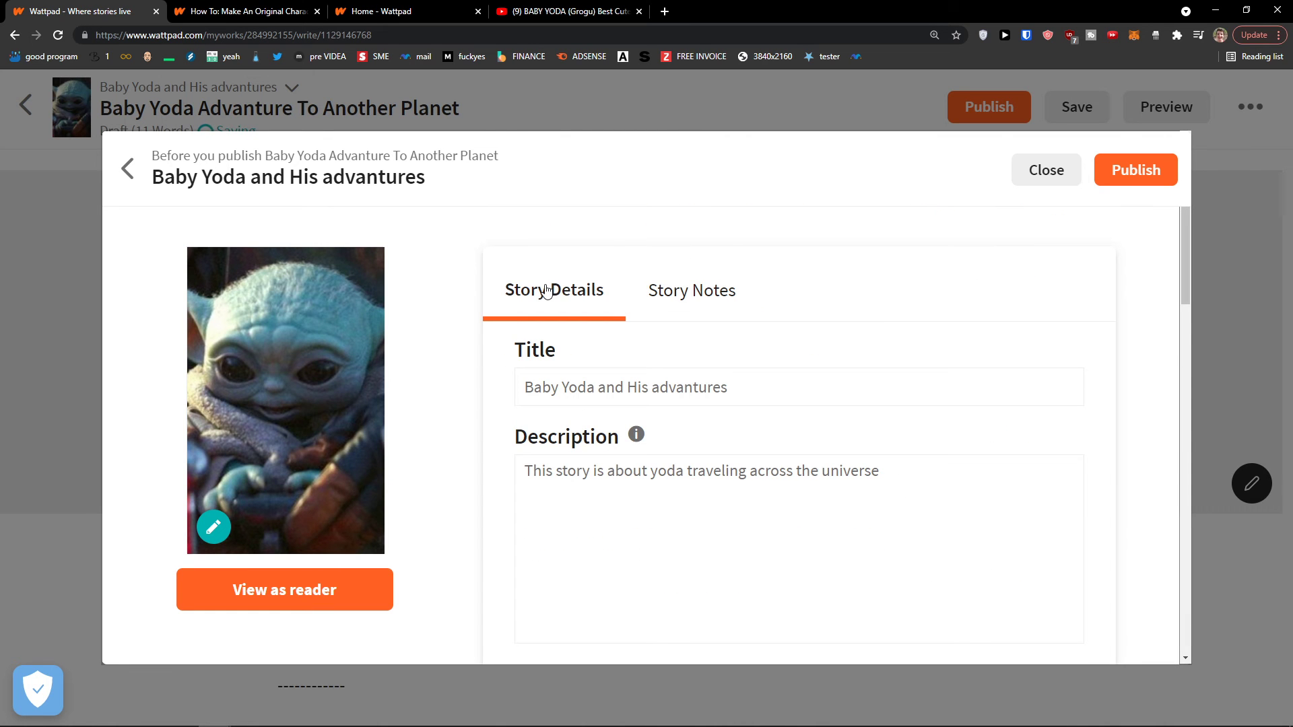
pyautogui.scroll(-2, 742, 361)
pyautogui.scroll(2, 741, 362)
pyautogui.moveTo(729, 388); pyautogui.dragTo(524, 402)
pyautogui.click(523, 402)
pyautogui.scroll(-10, 583, 413)
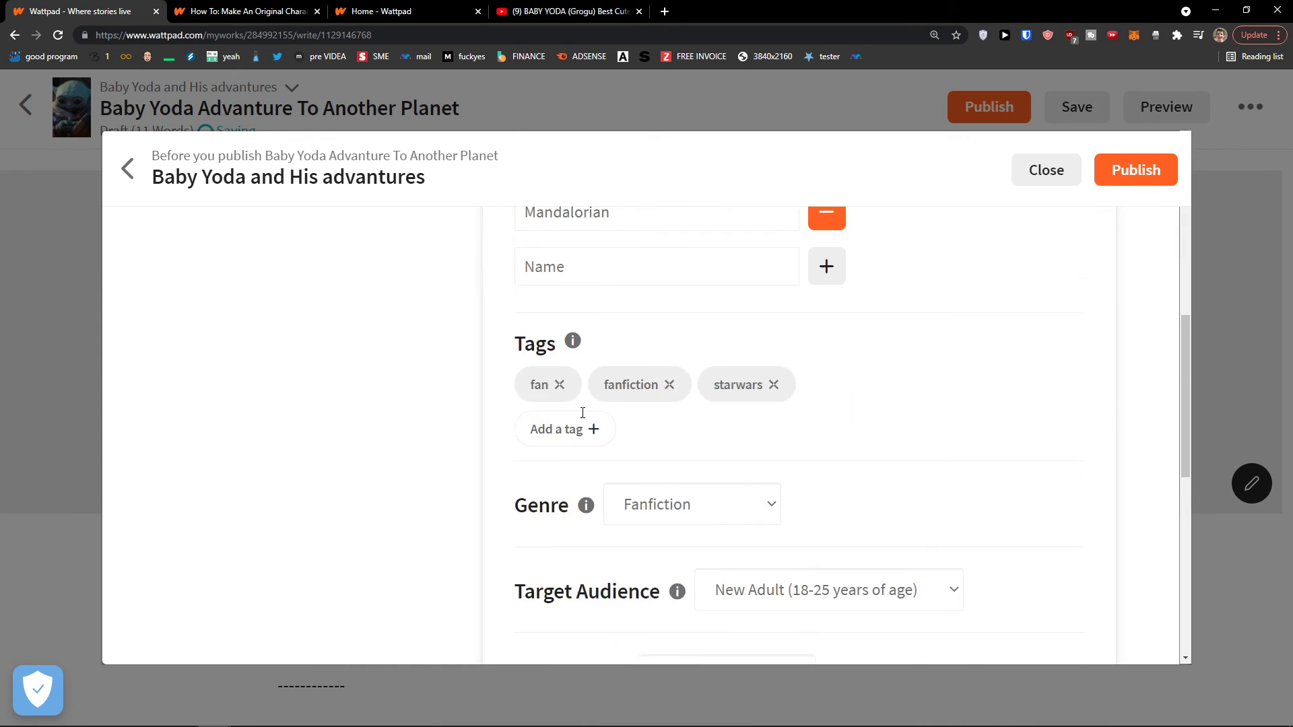
pyautogui.scroll(-5, 583, 413)
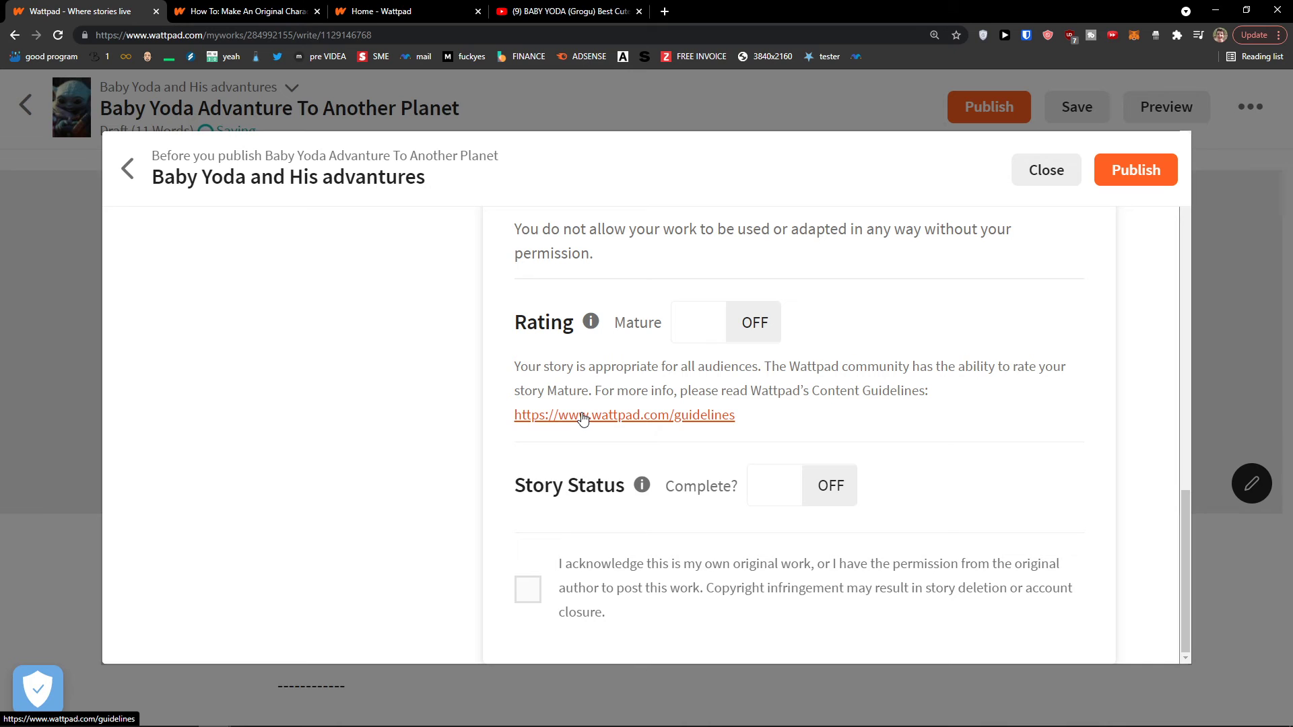
pyautogui.scroll(10, 583, 417)
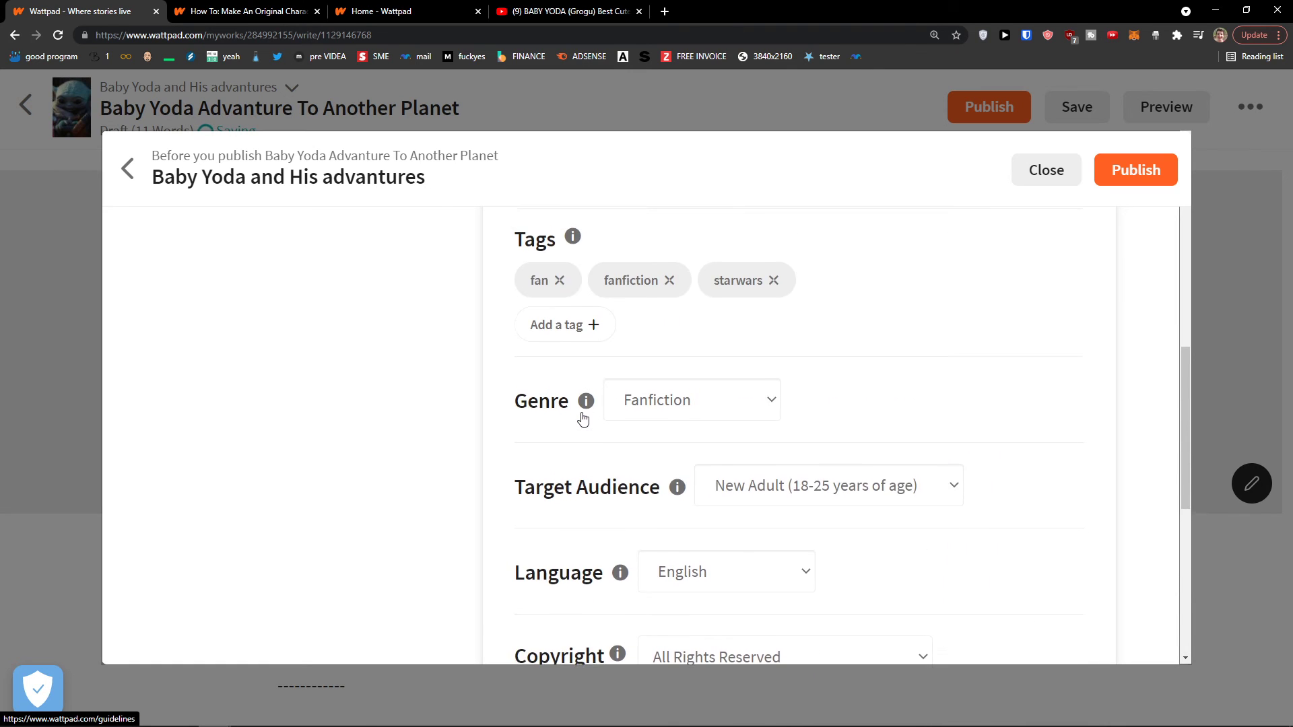
pyautogui.scroll(6, 583, 417)
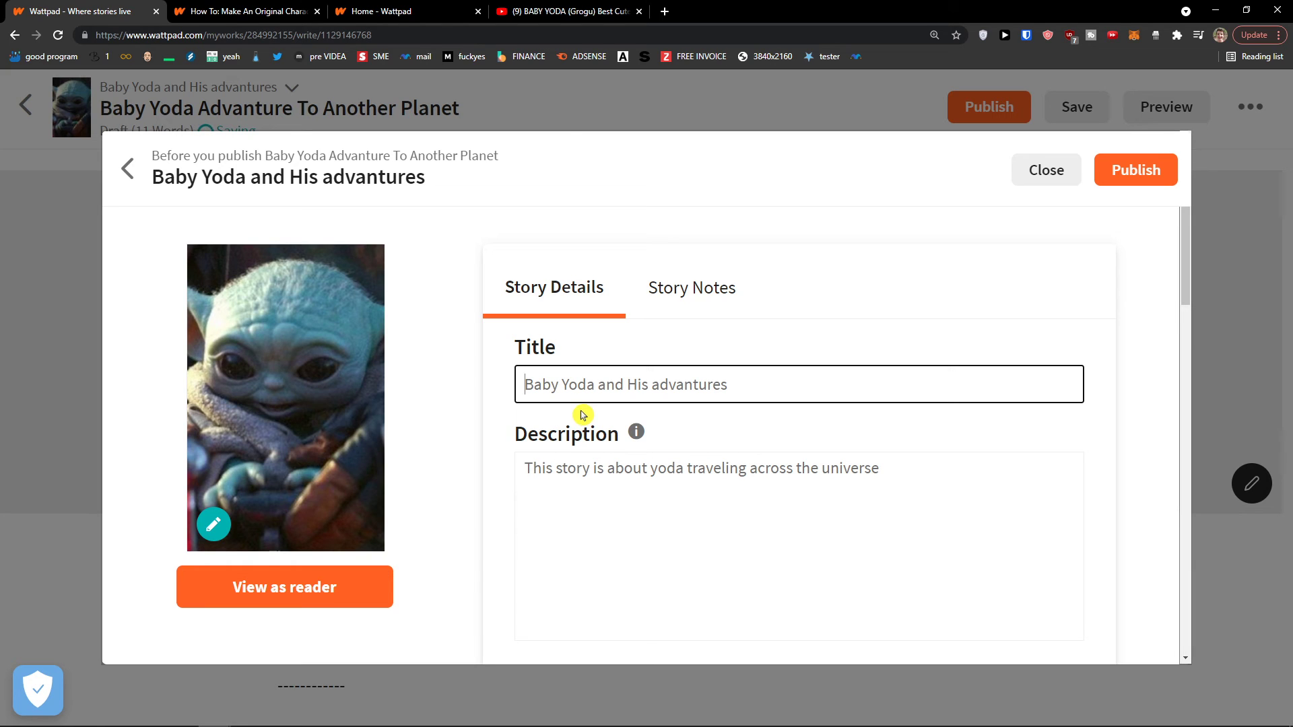
# Tick the original-work acknowledgement, with Mature and Complete off, and publish the part
pyautogui.click(1119, 174)
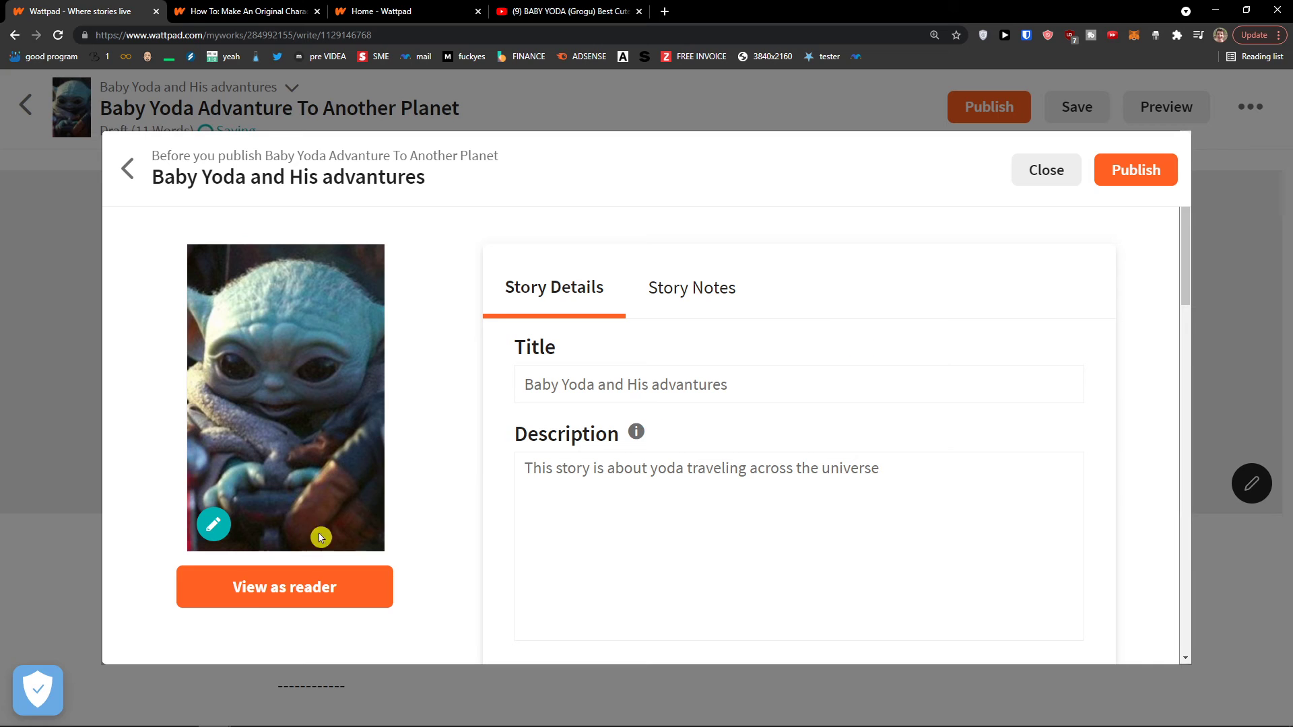
pyautogui.click(1142, 172)
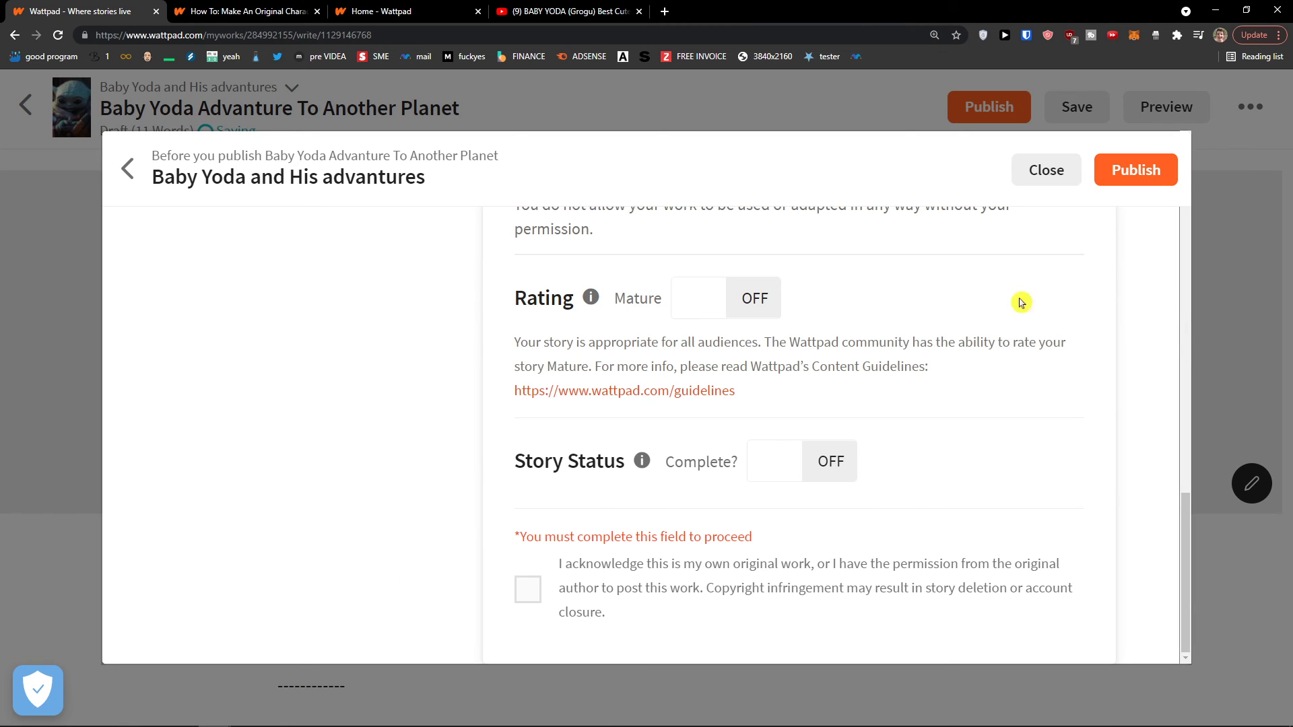
pyautogui.click(808, 469)
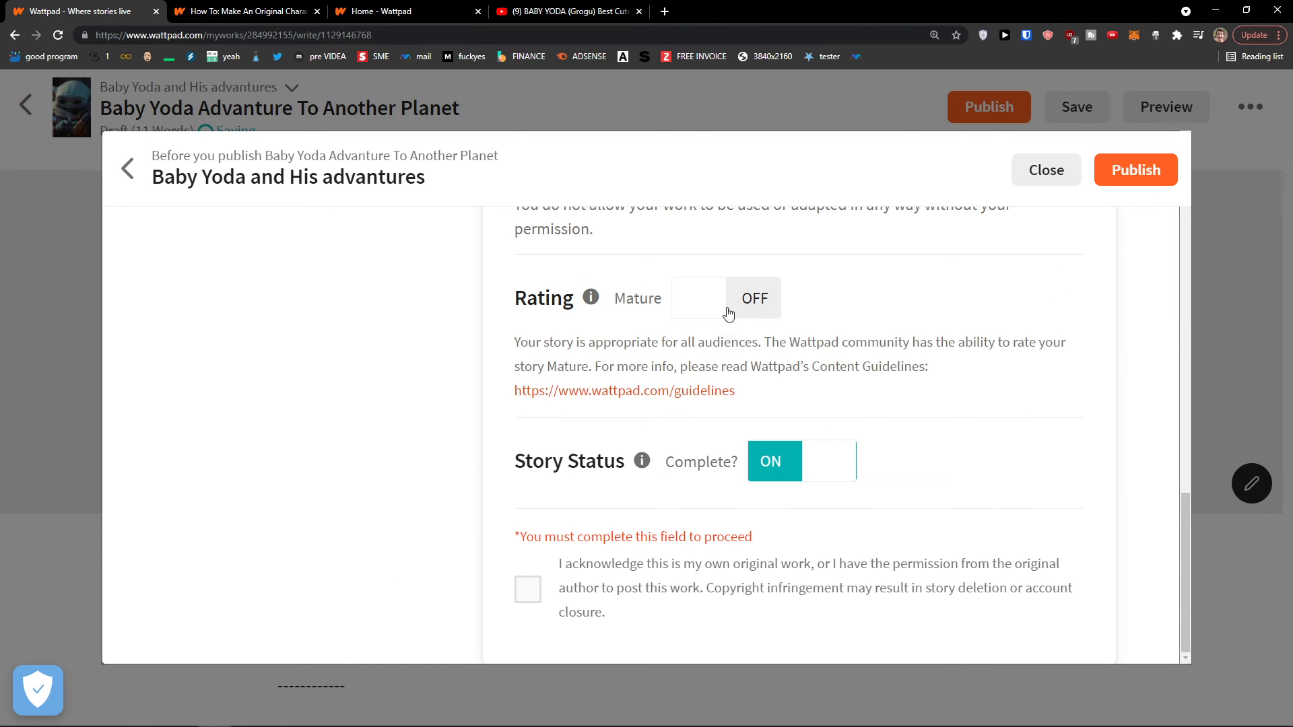
pyautogui.click(728, 314)
pyautogui.click(820, 477)
pyautogui.click(704, 315)
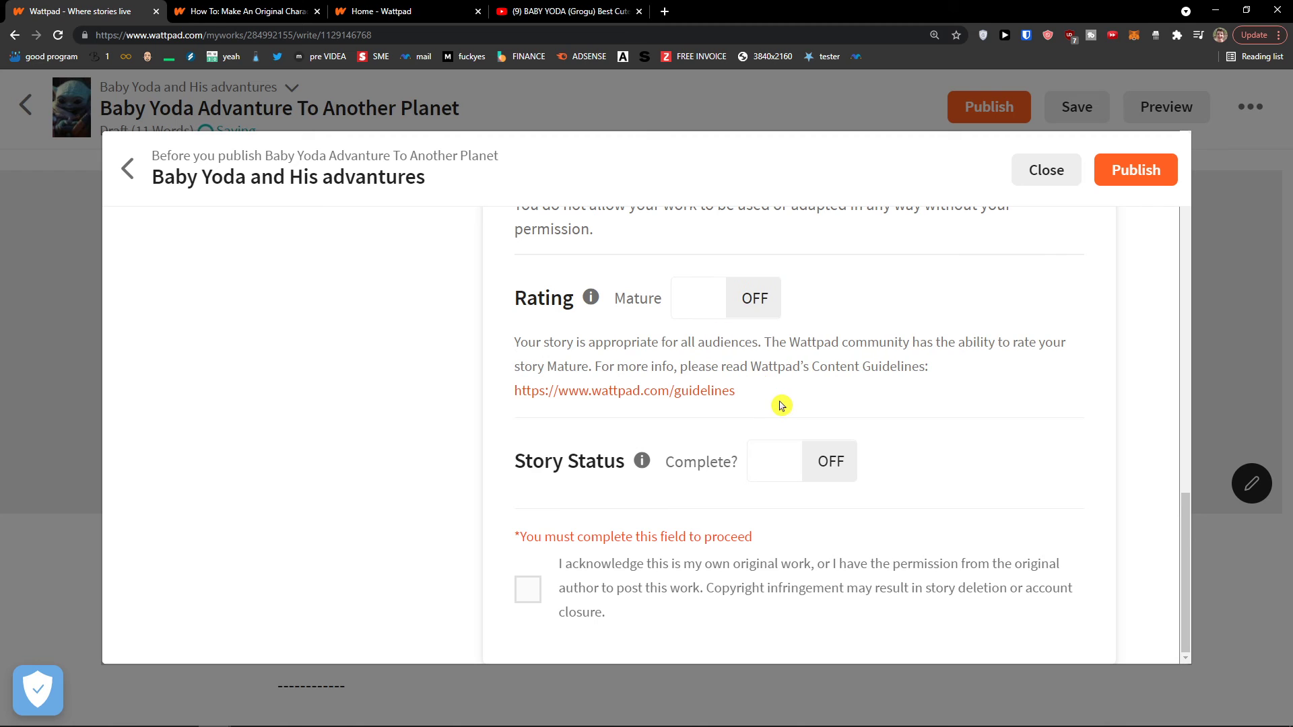
pyautogui.click(532, 590)
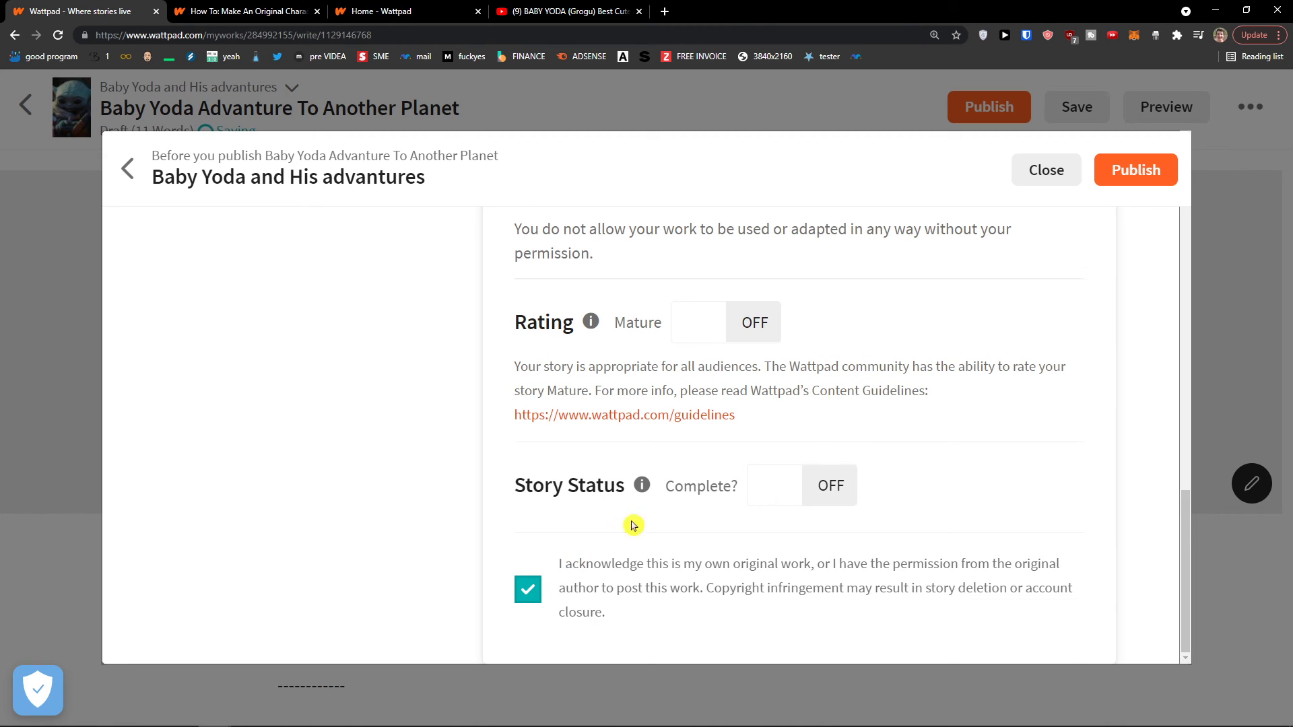
pyautogui.click(1133, 174)
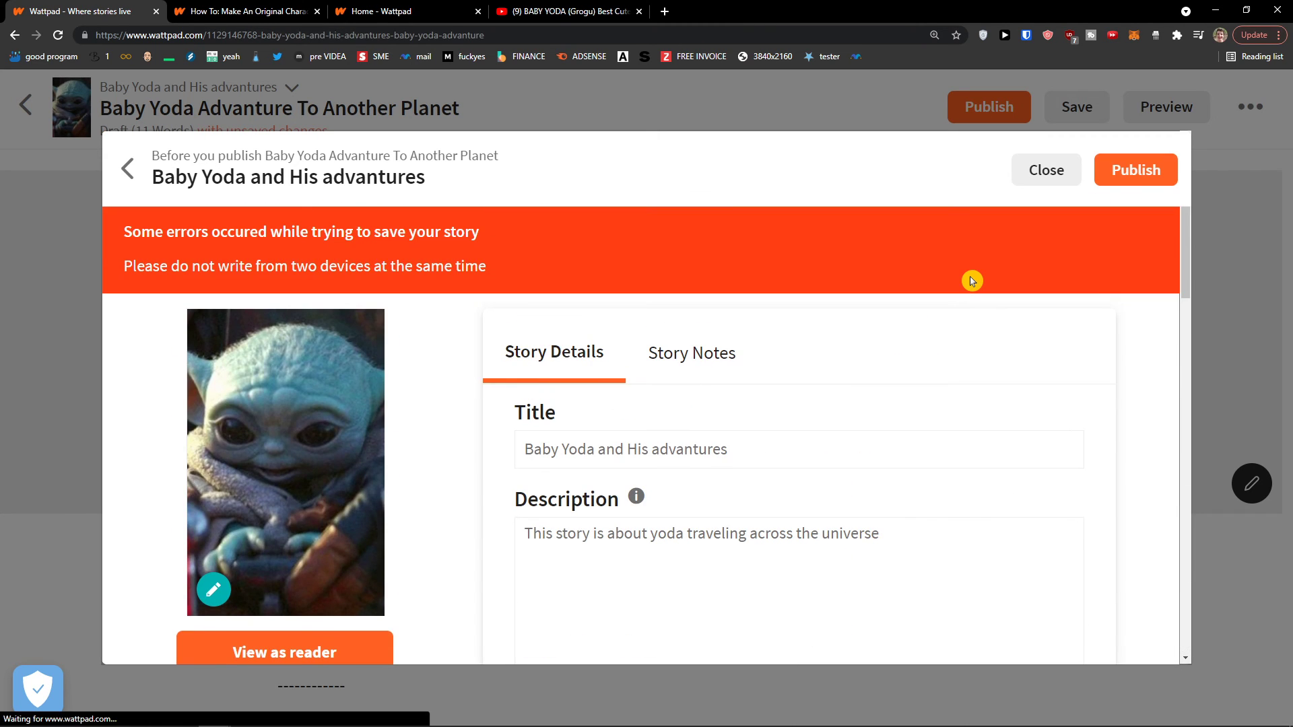
# Open the published Baby Yoda part in the editor and dismiss the in-line media tip
pyautogui.scroll(-6, 972, 280)
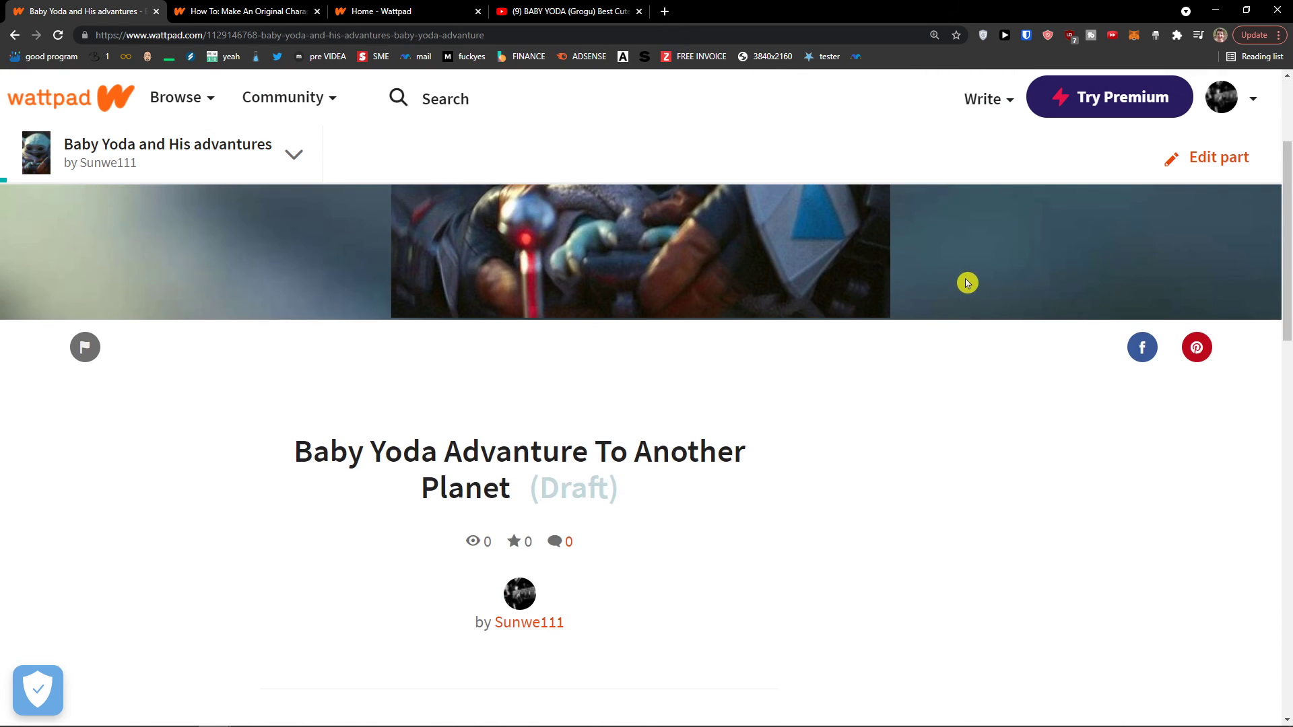
pyautogui.scroll(3, 929, 303)
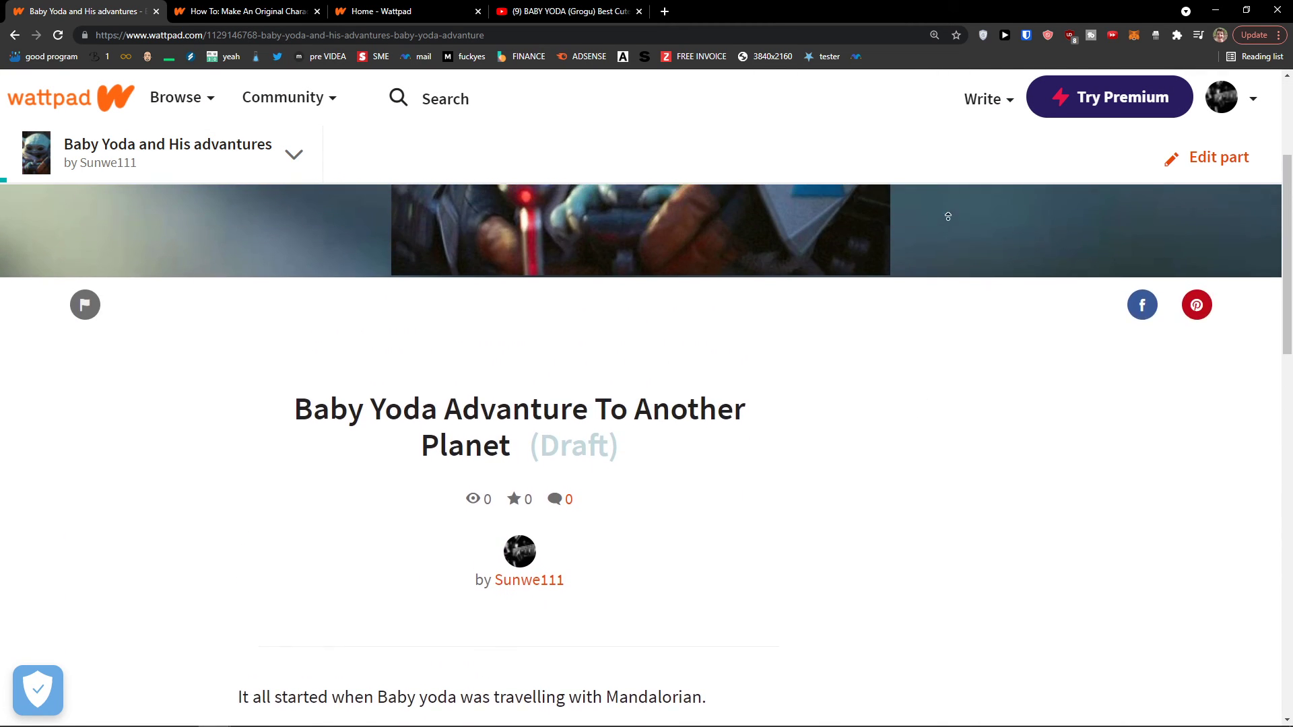
pyautogui.scroll(-8, 970, 357)
pyautogui.scroll(-5, 946, 415)
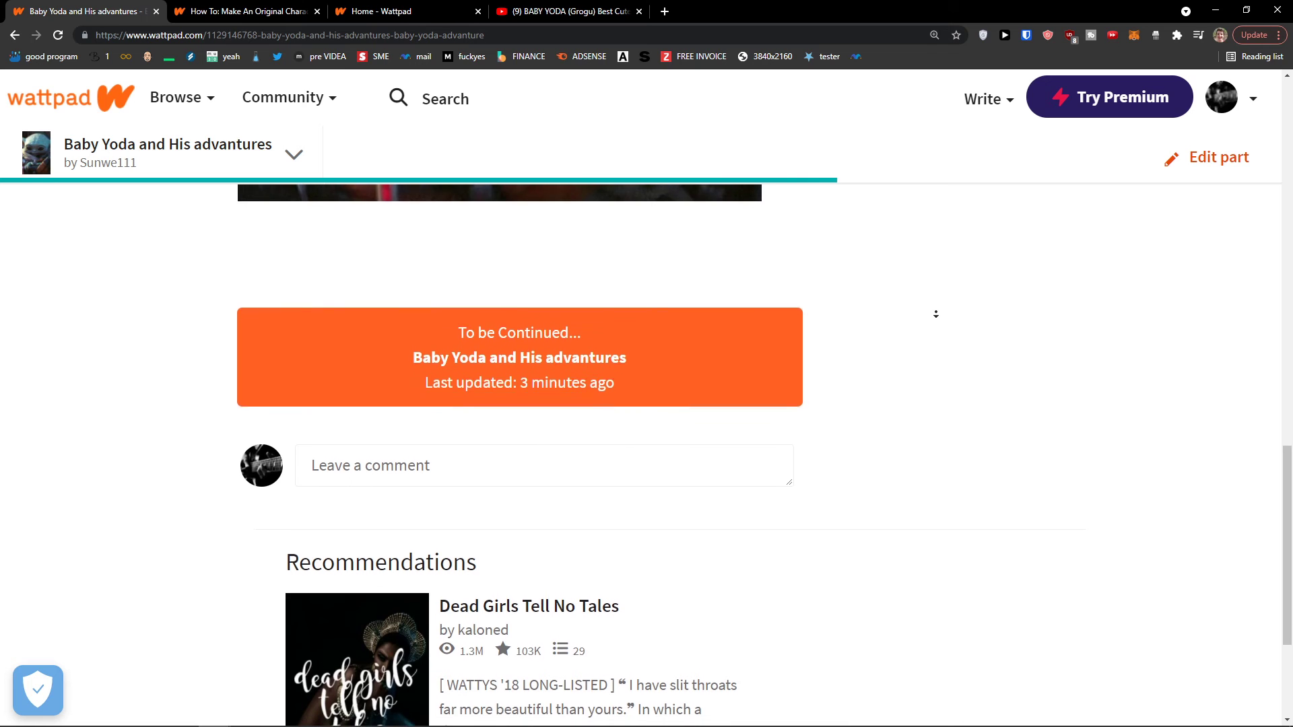
pyautogui.scroll(9, 783, 174)
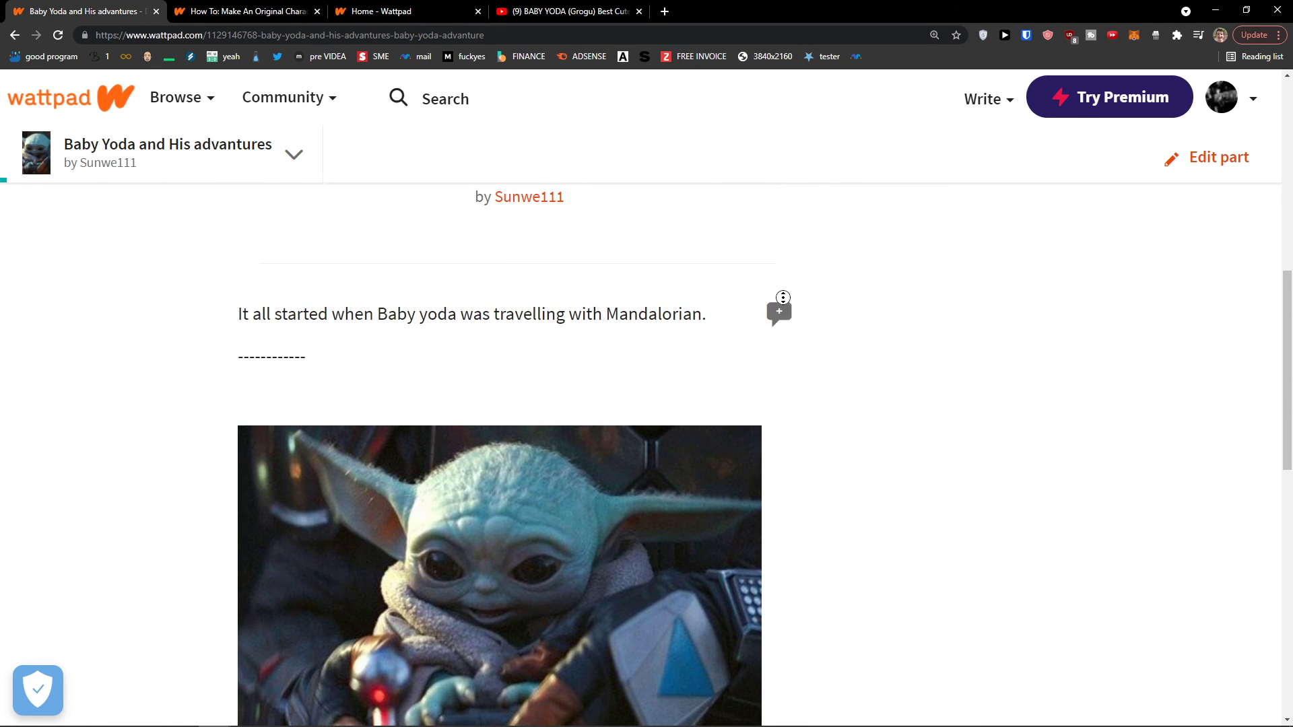
pyautogui.scroll(5, 552, 430)
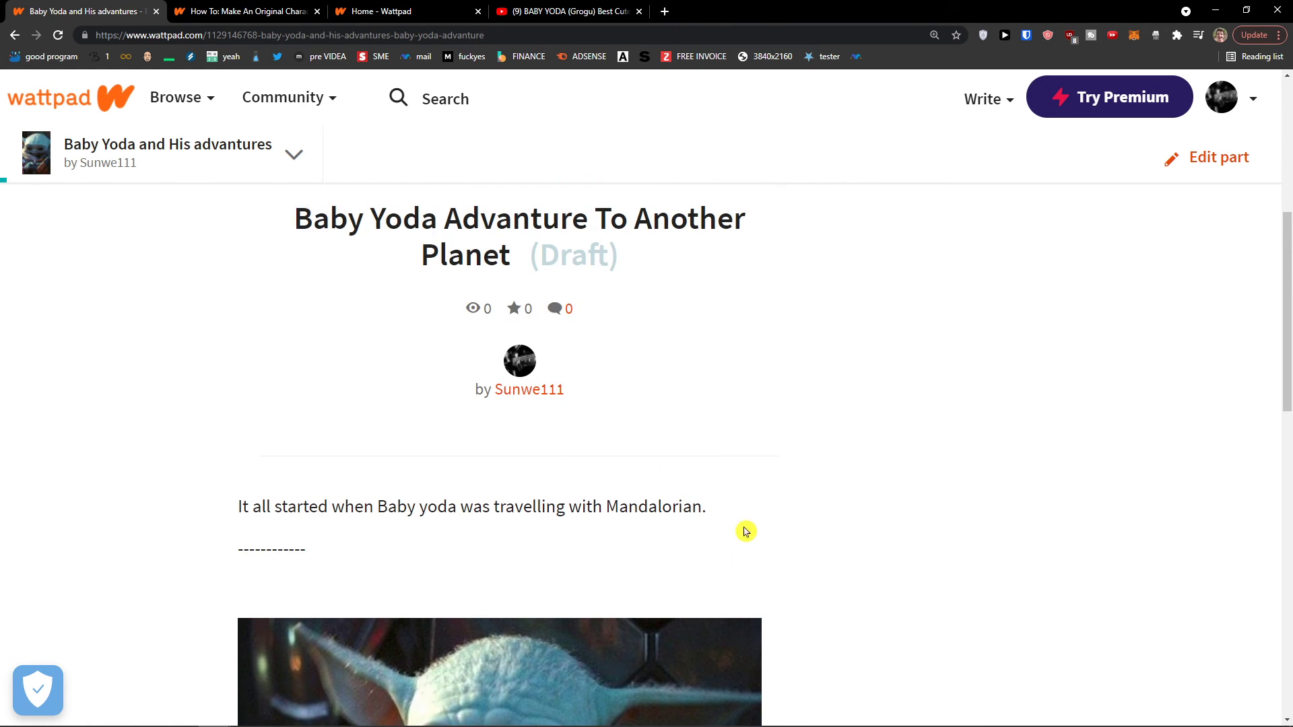
pyautogui.scroll(3, 601, 424)
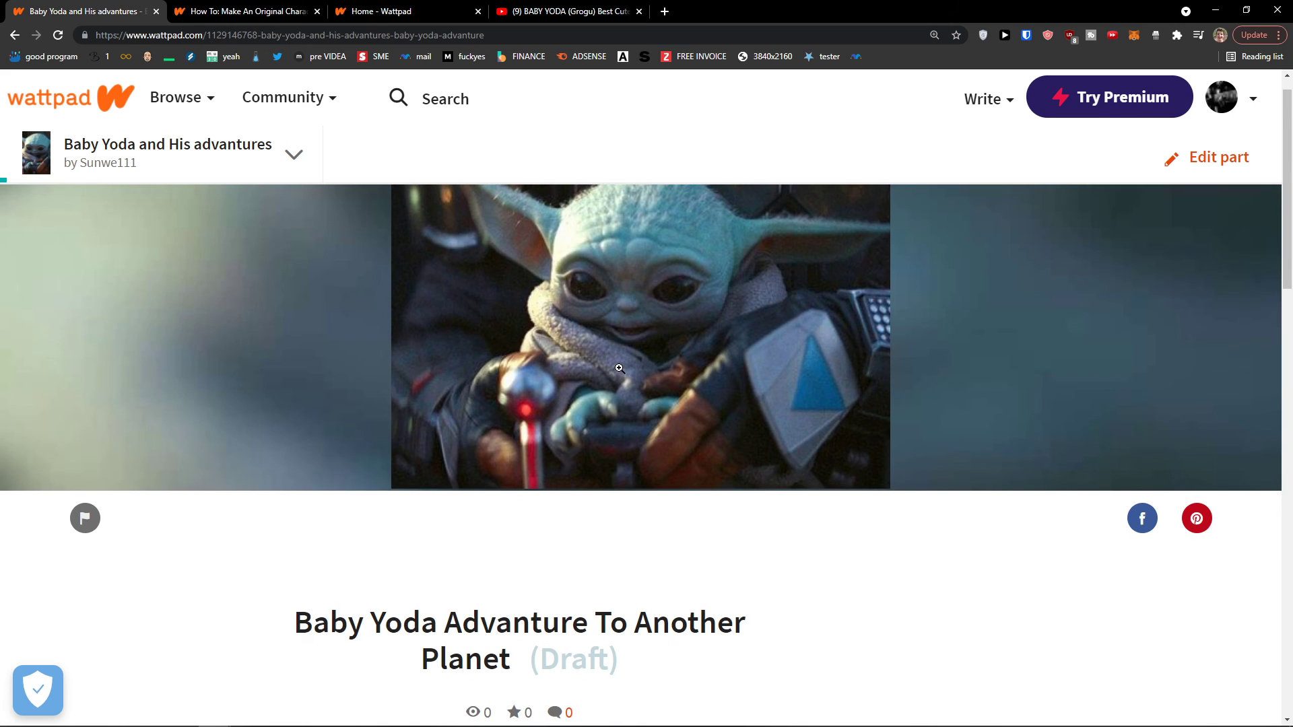
pyautogui.click(1206, 162)
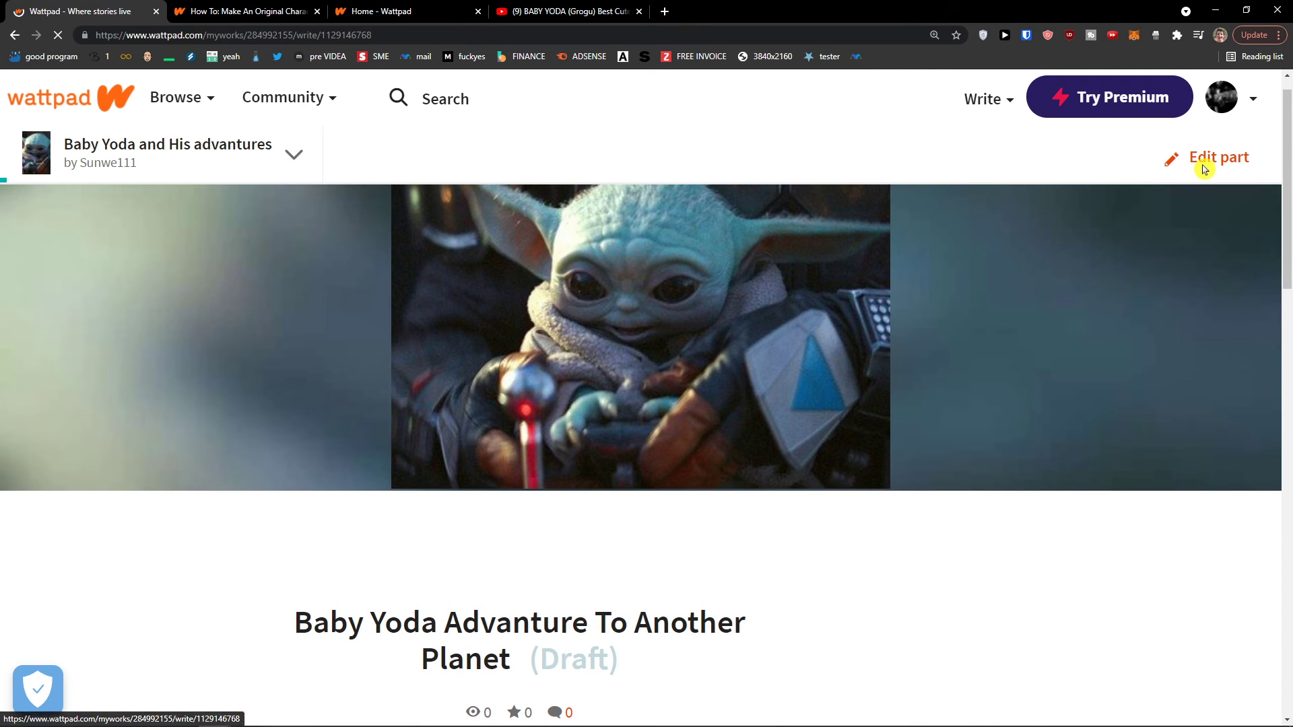
pyautogui.scroll(-5, 1037, 310)
pyautogui.scroll(-5, 943, 386)
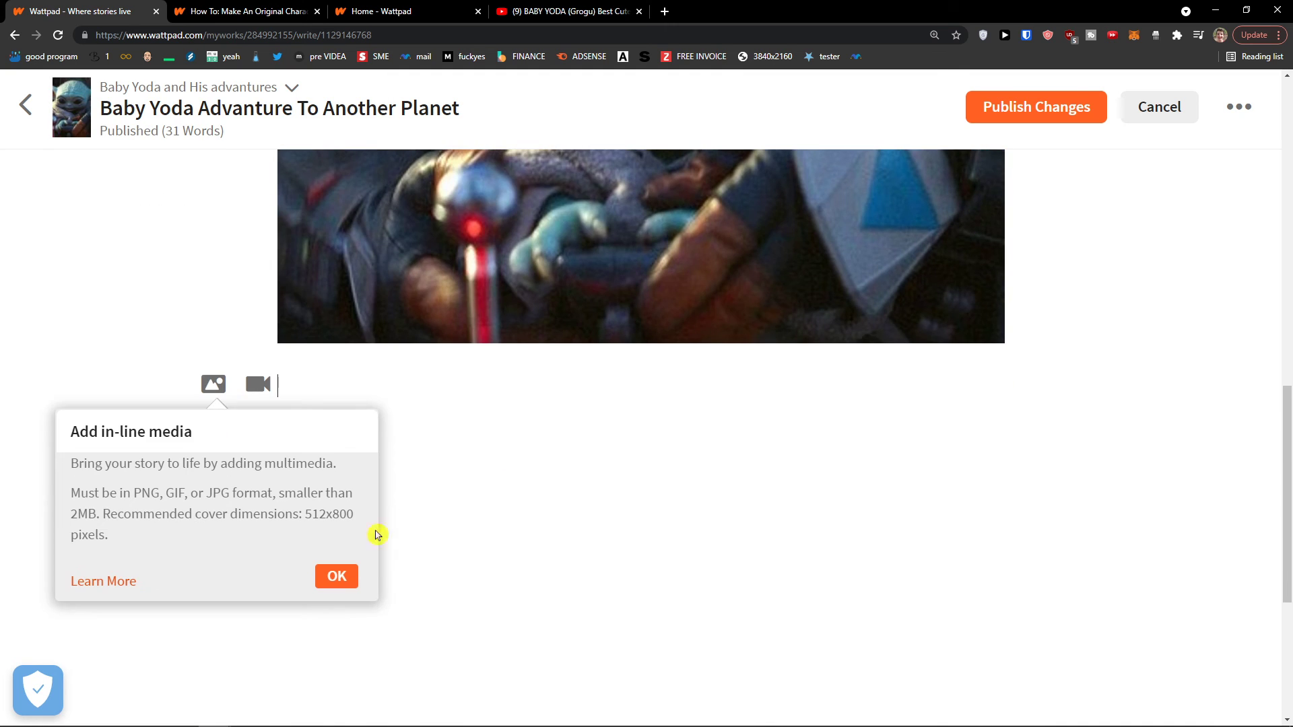
pyautogui.click(357, 588)
# Leave the editor, discarding unsaved edits, and return to My Stories
pyautogui.middleClick(762, 468)
pyautogui.scroll(10, 820, 311)
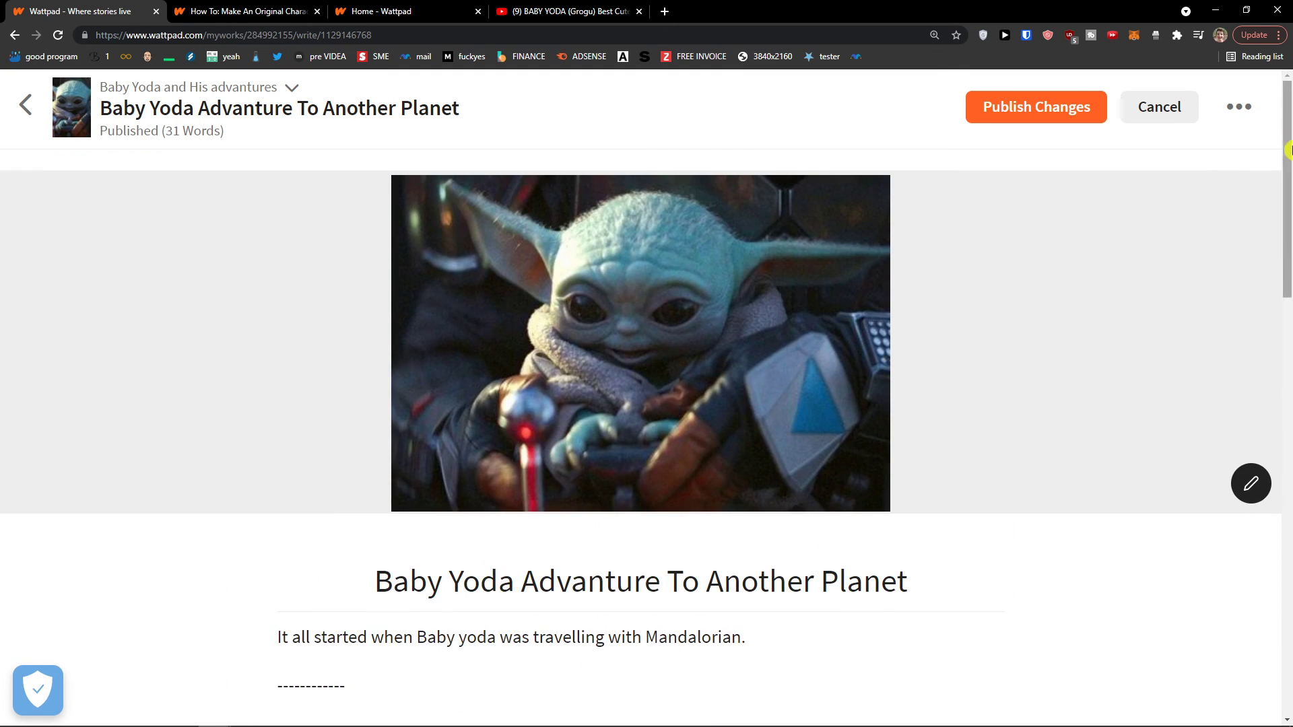
pyautogui.click(1175, 109)
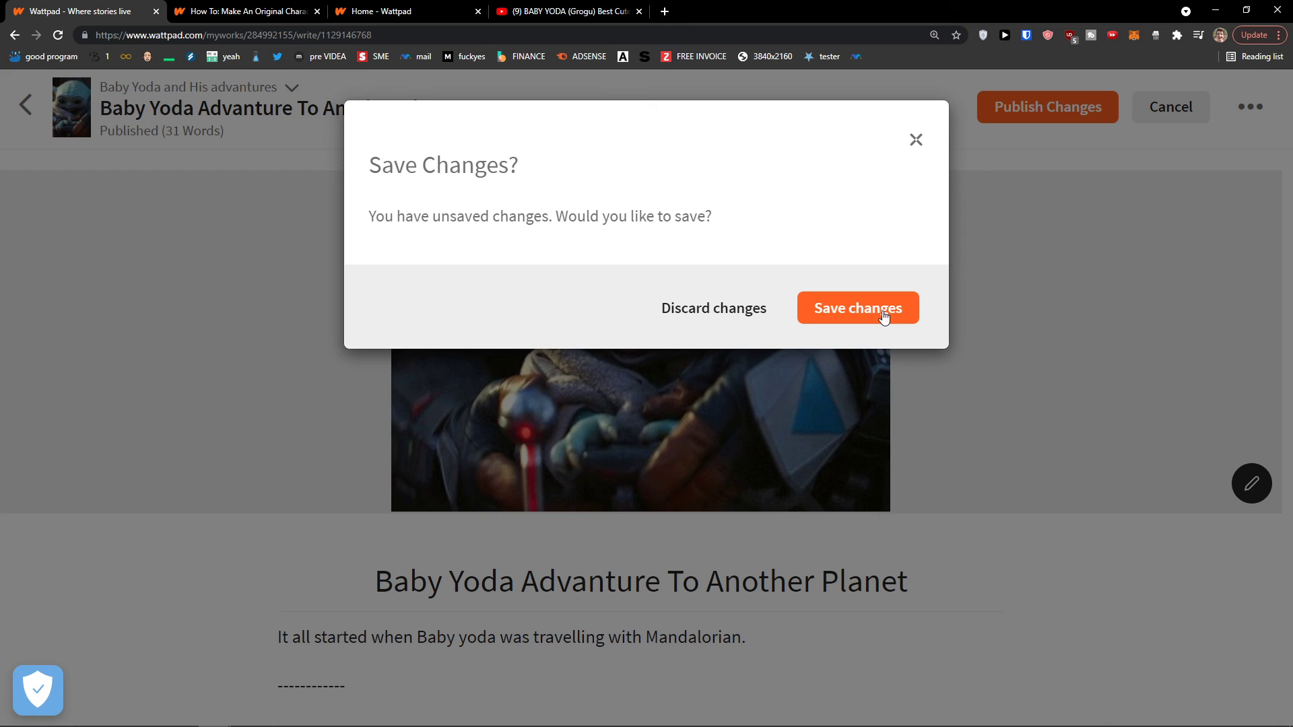
pyautogui.click(747, 309)
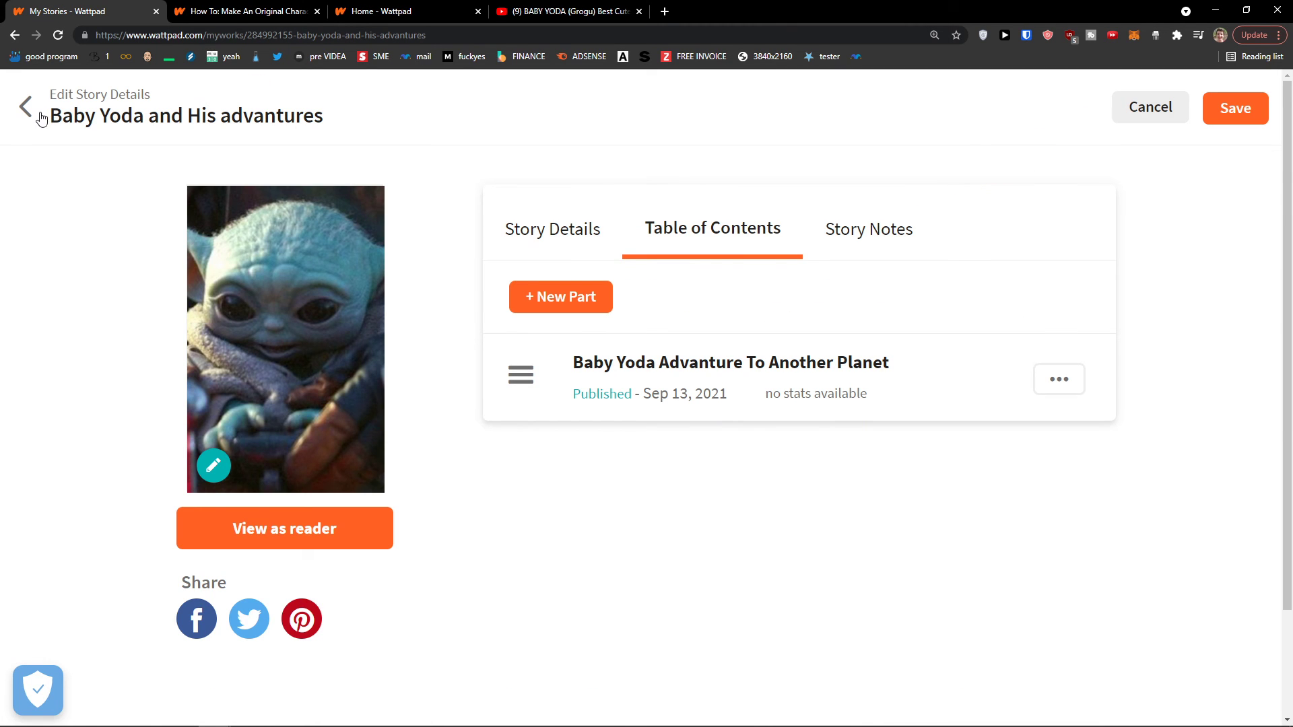
pyautogui.click(41, 119)
# Reload My Stories and look through the Baby Yoda story's options and table of contents
pyautogui.moveTo(970, 111)
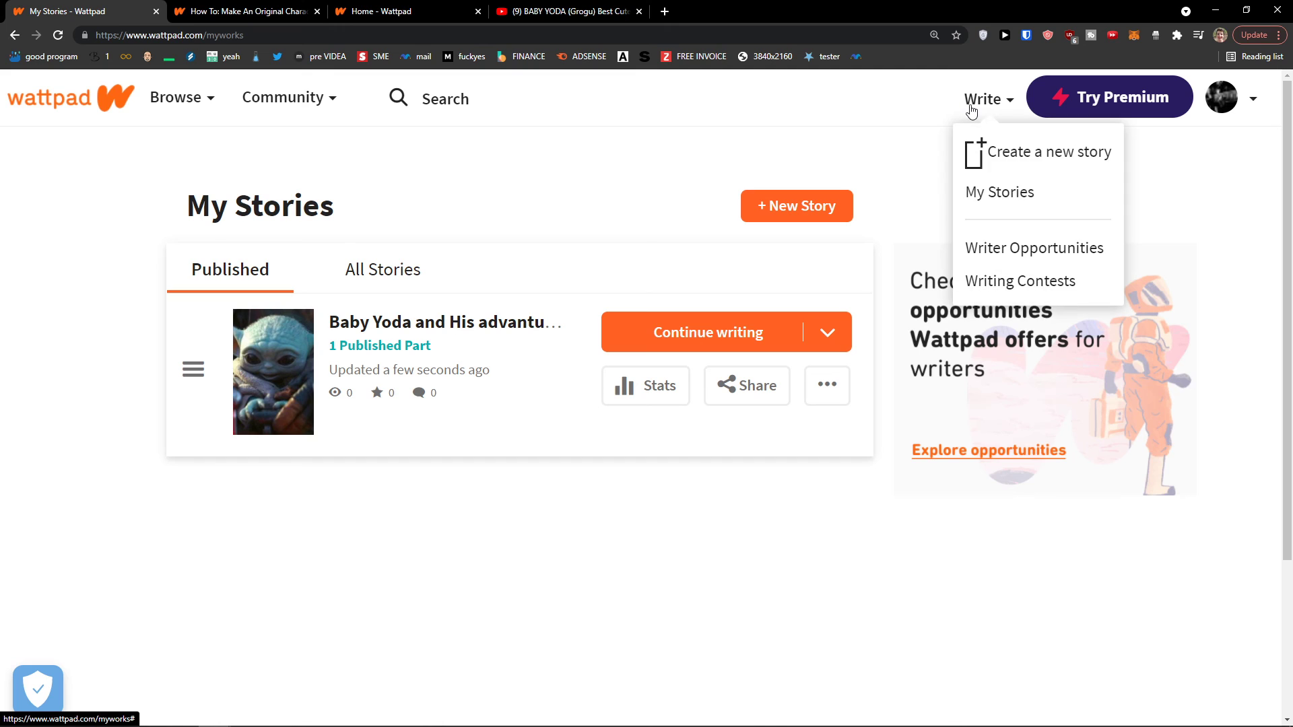
pyautogui.click(1020, 200)
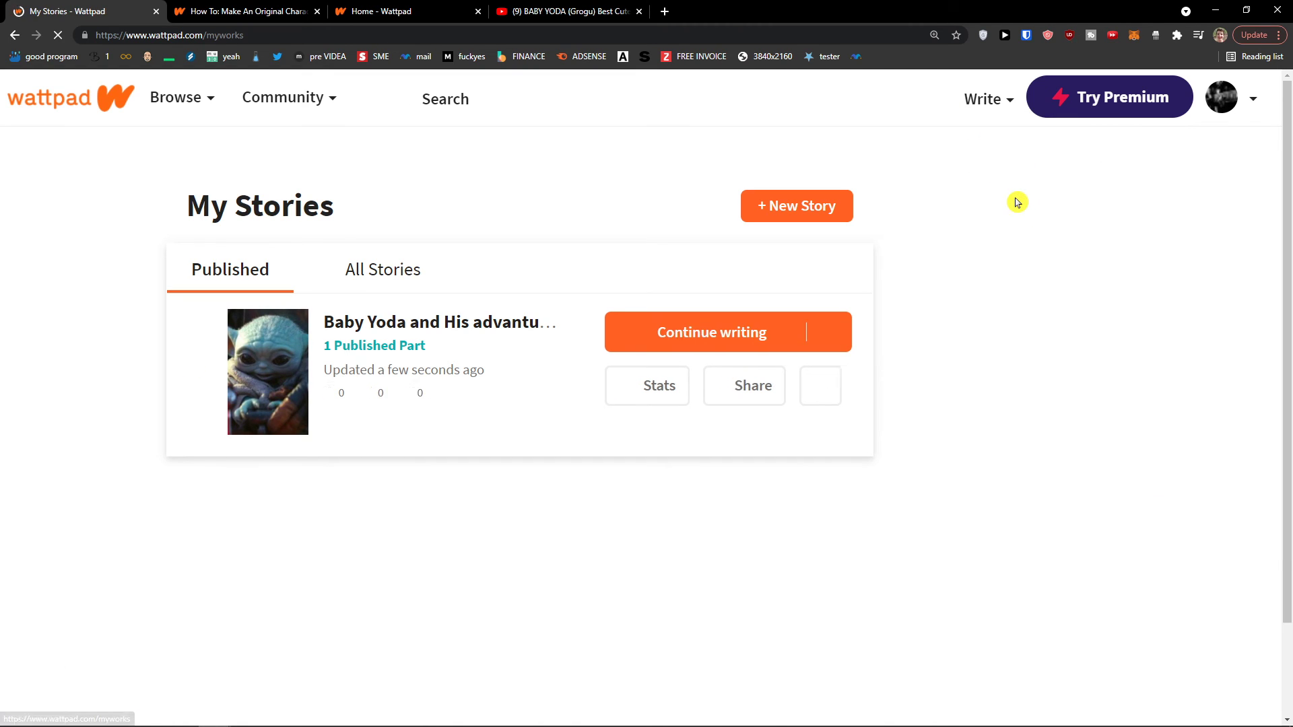
pyautogui.click(842, 399)
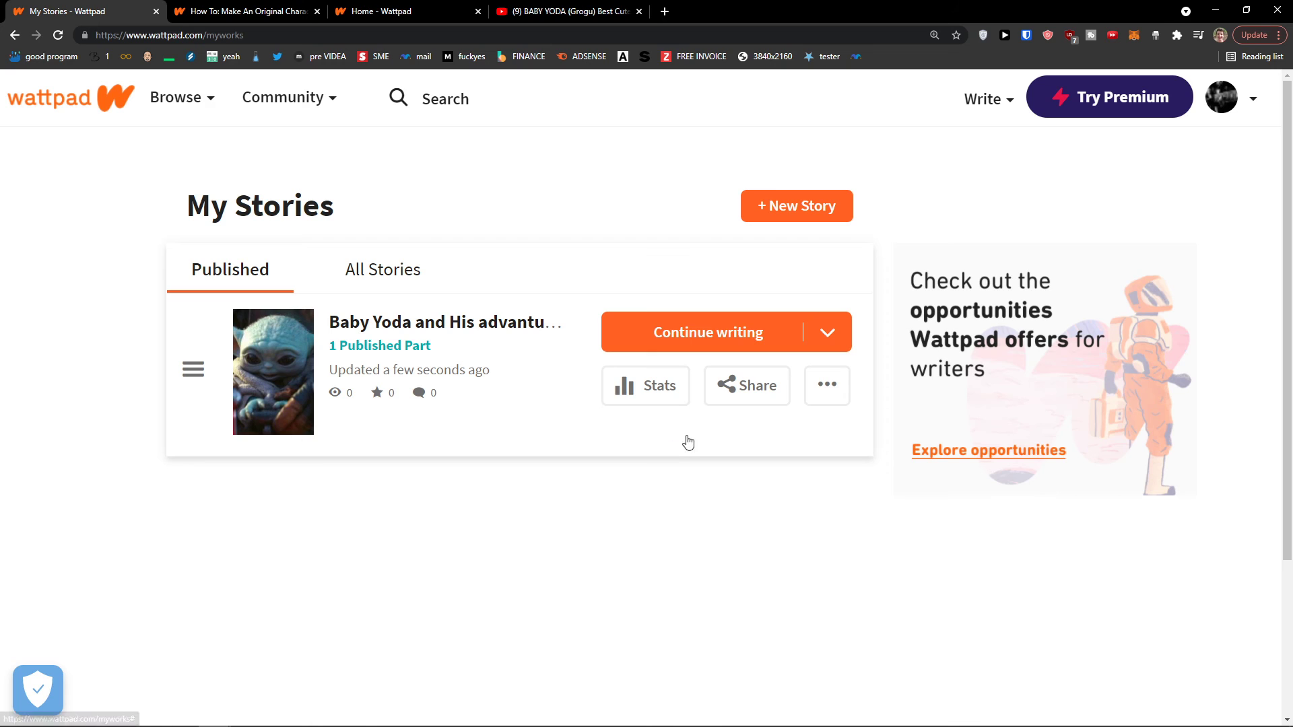
pyautogui.click(828, 394)
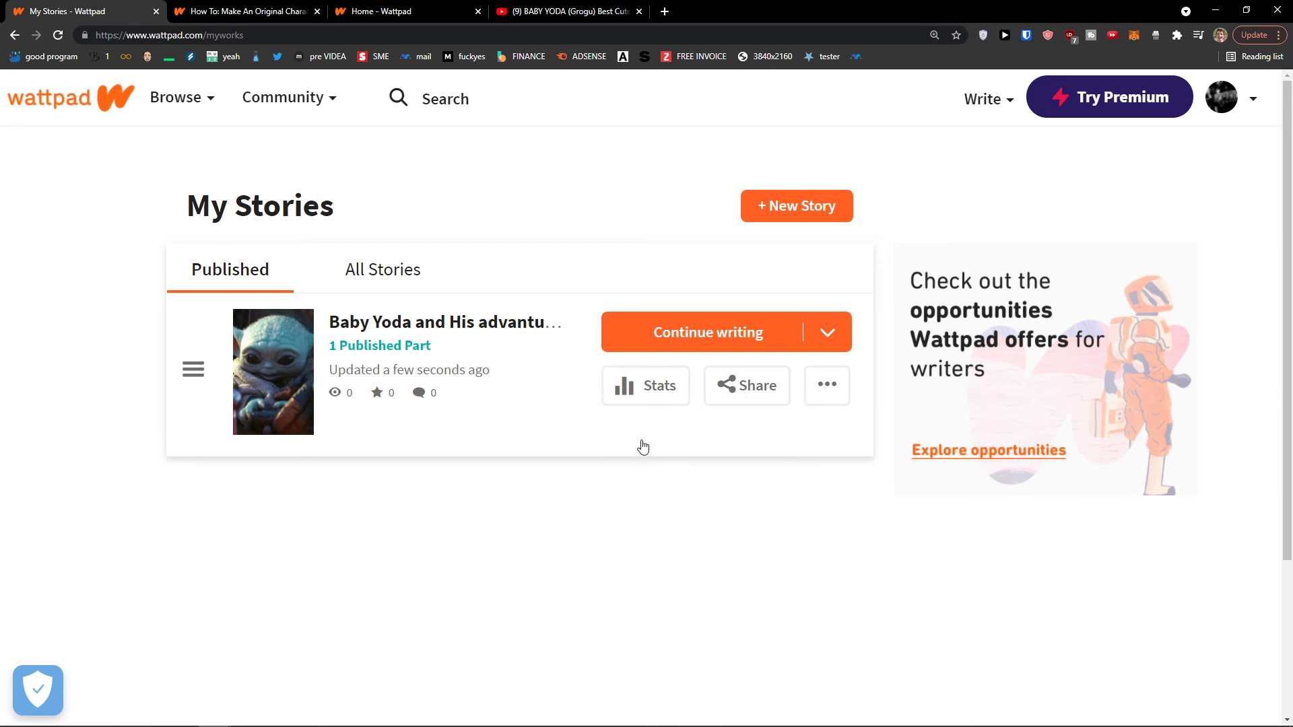
pyautogui.click(832, 340)
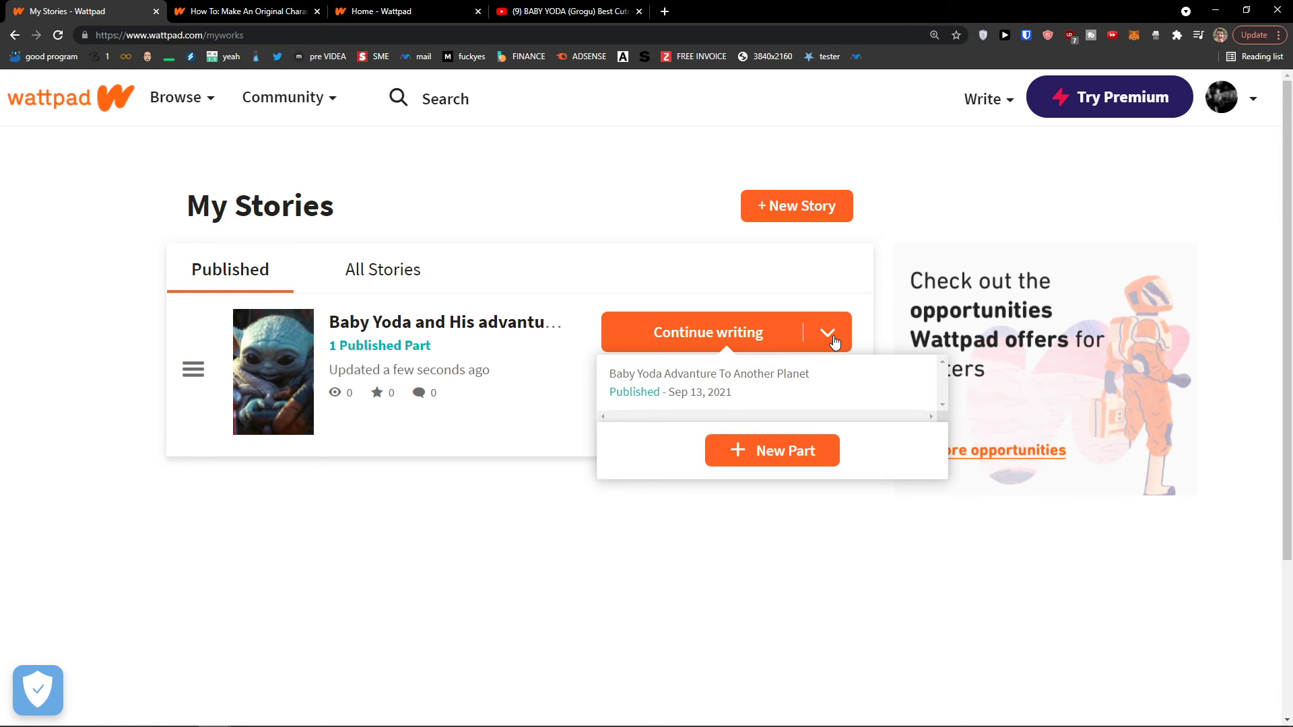
pyautogui.click(879, 418)
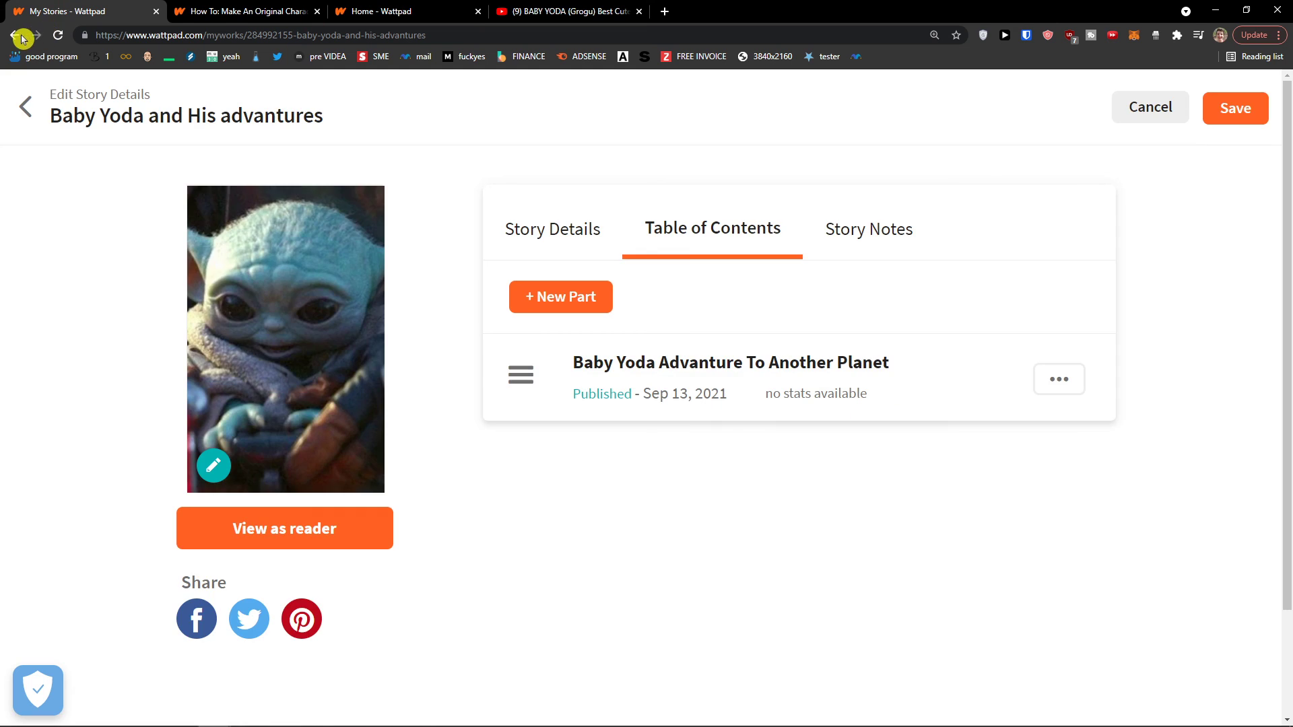
pyautogui.click(17, 39)
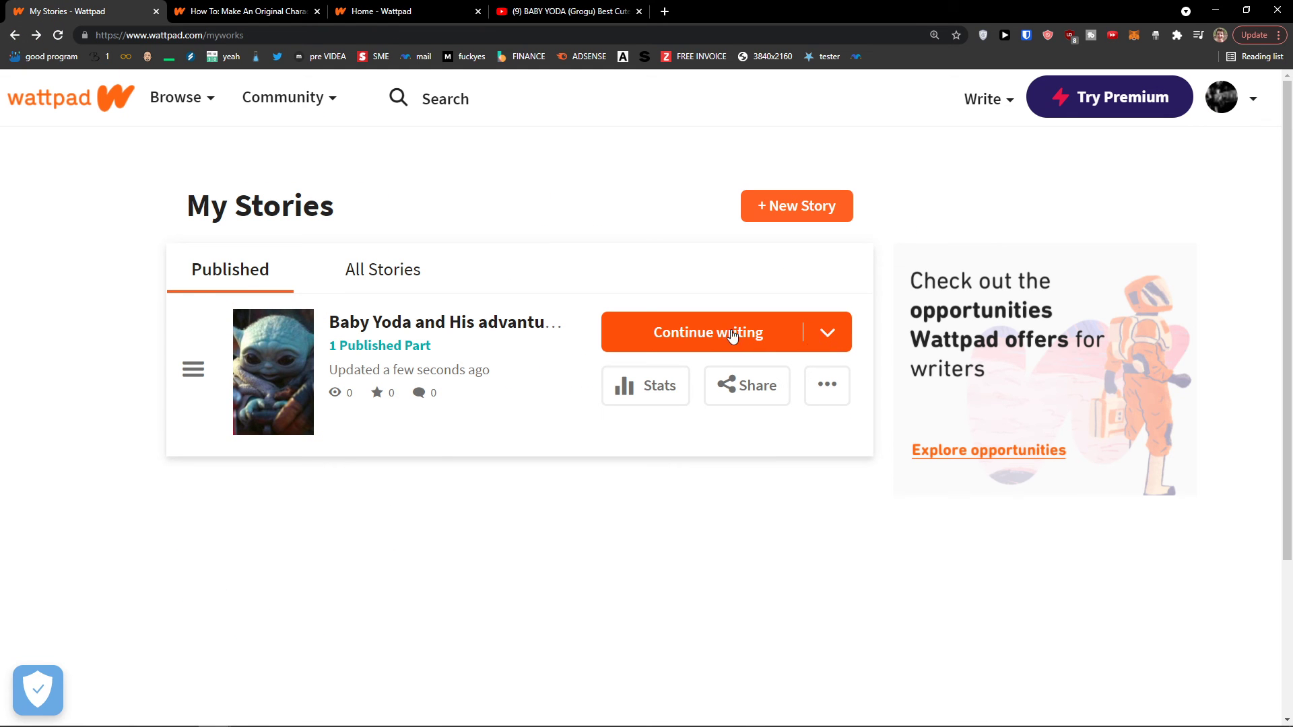
# Create a new part, Untitled Part 2, from the story's parts list
pyautogui.click(830, 335)
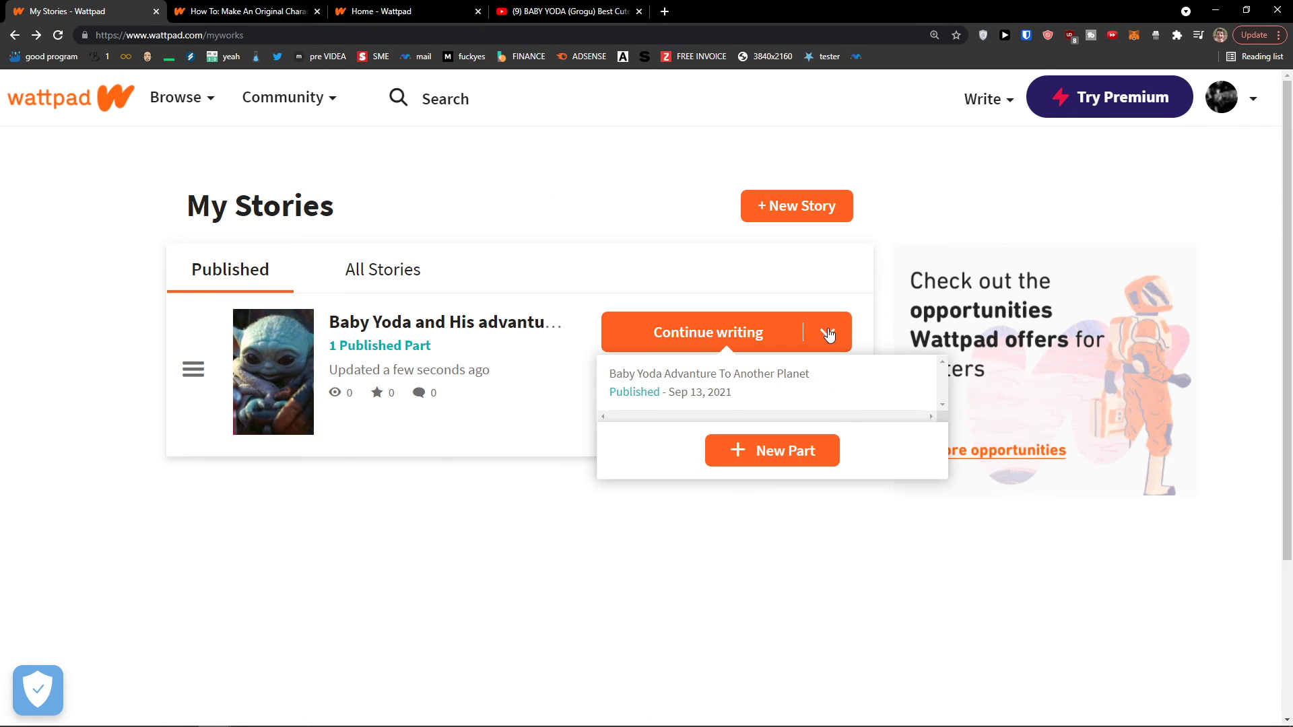
pyautogui.scroll(-2, 875, 394)
pyautogui.scroll(1, 808, 384)
pyautogui.click(782, 395)
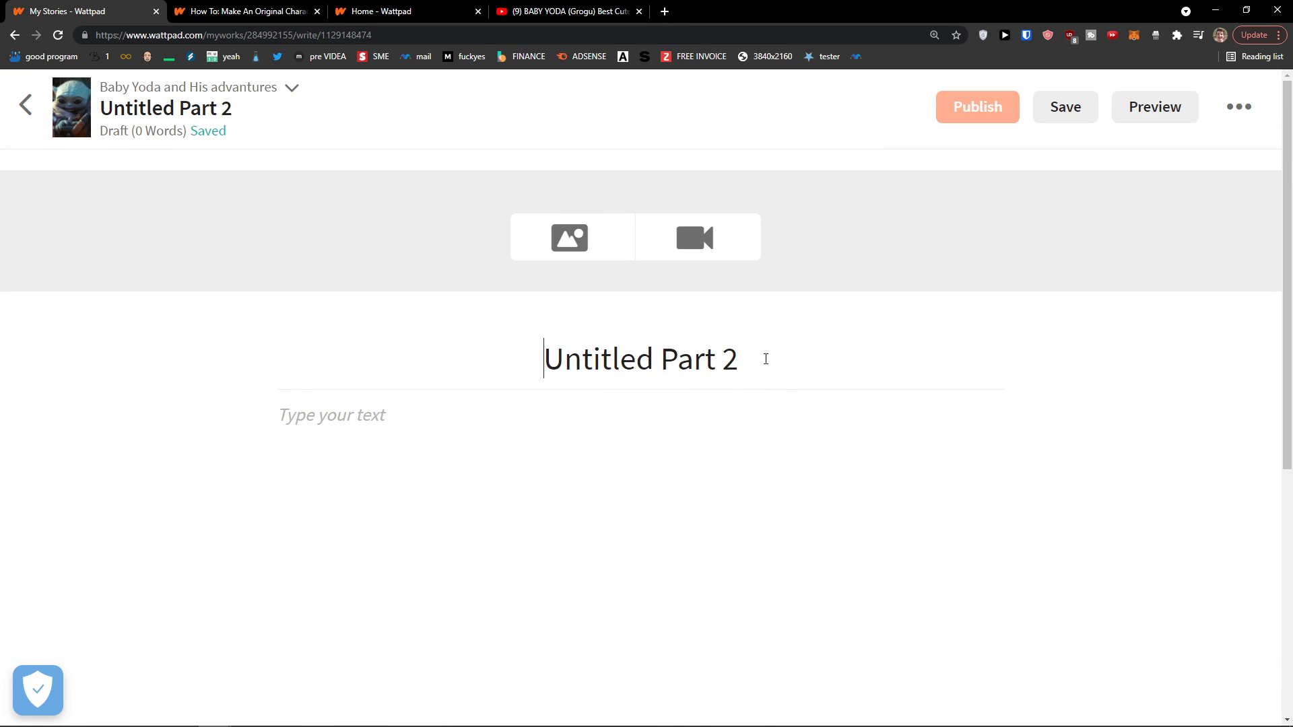
# Add another new part, Untitled Part 3, from the editor's parts list
pyautogui.click(280, 95)
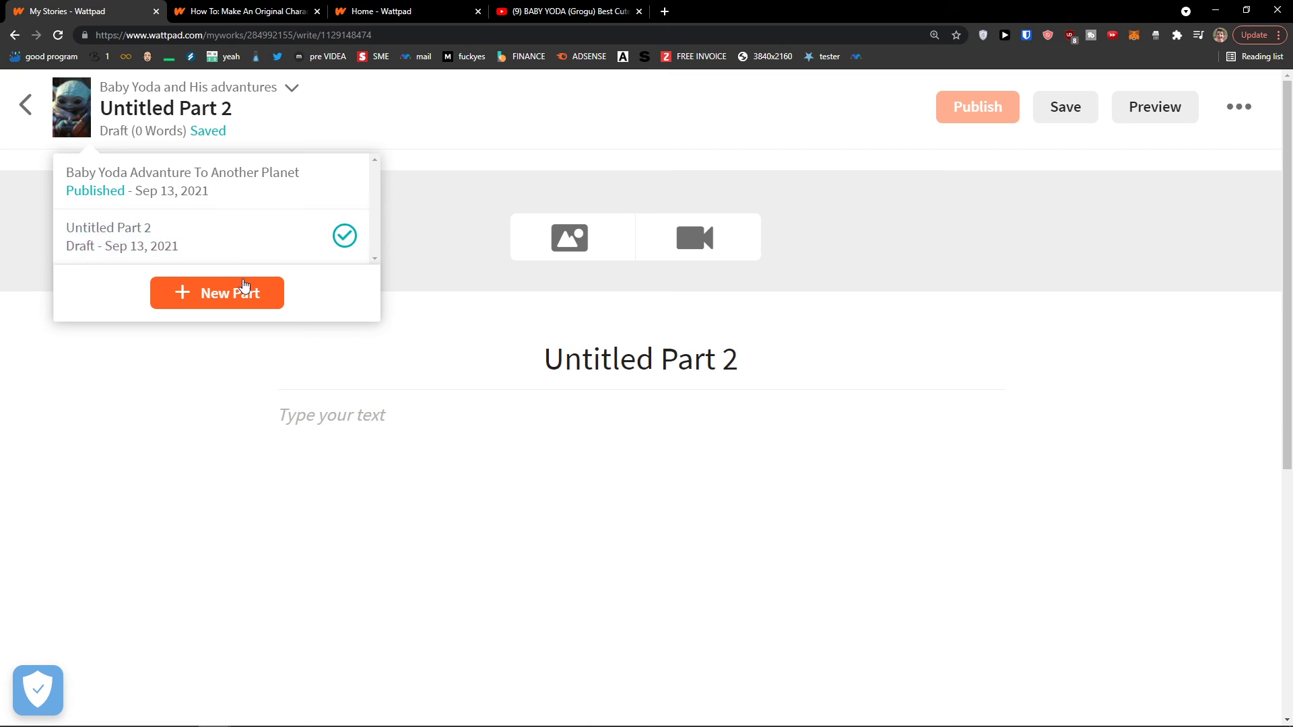
pyautogui.click(321, 372)
pyautogui.click(283, 98)
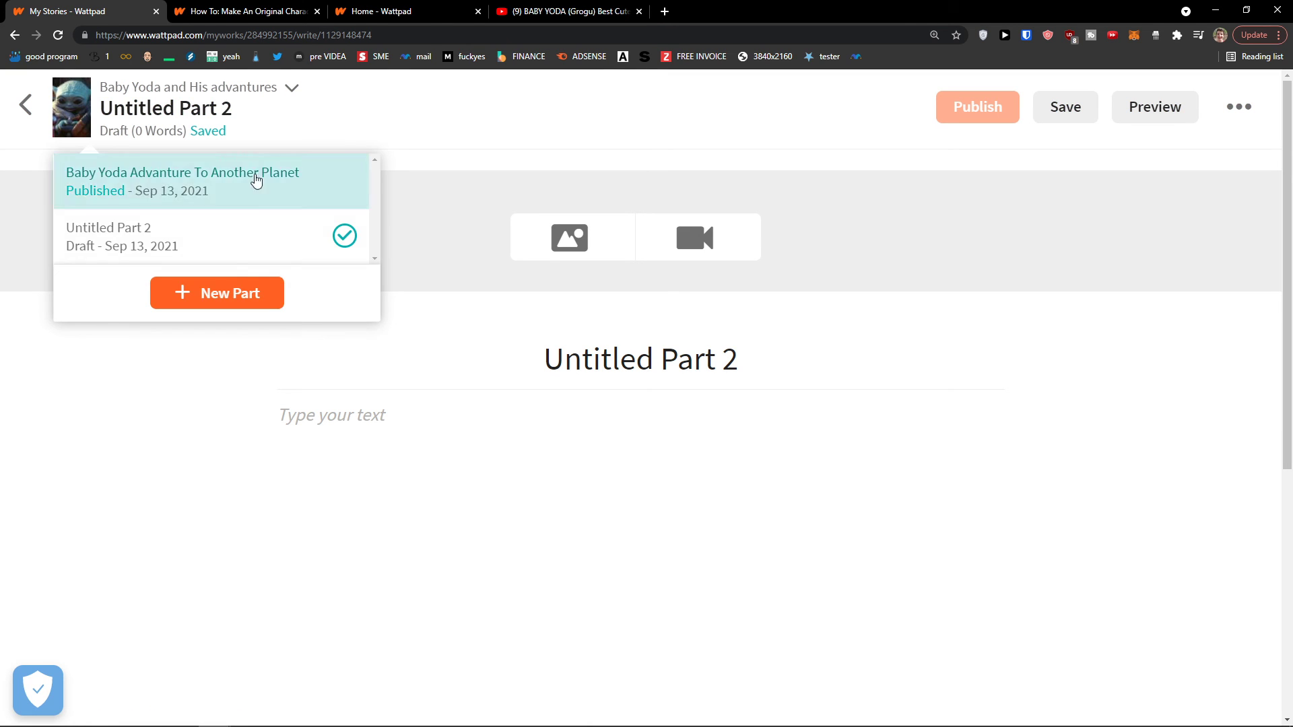
pyautogui.click(236, 291)
# Switch to 'Baby Yoda Advanture To Another Planet', confirm all three parts, and save changes on leaving
pyautogui.click(283, 101)
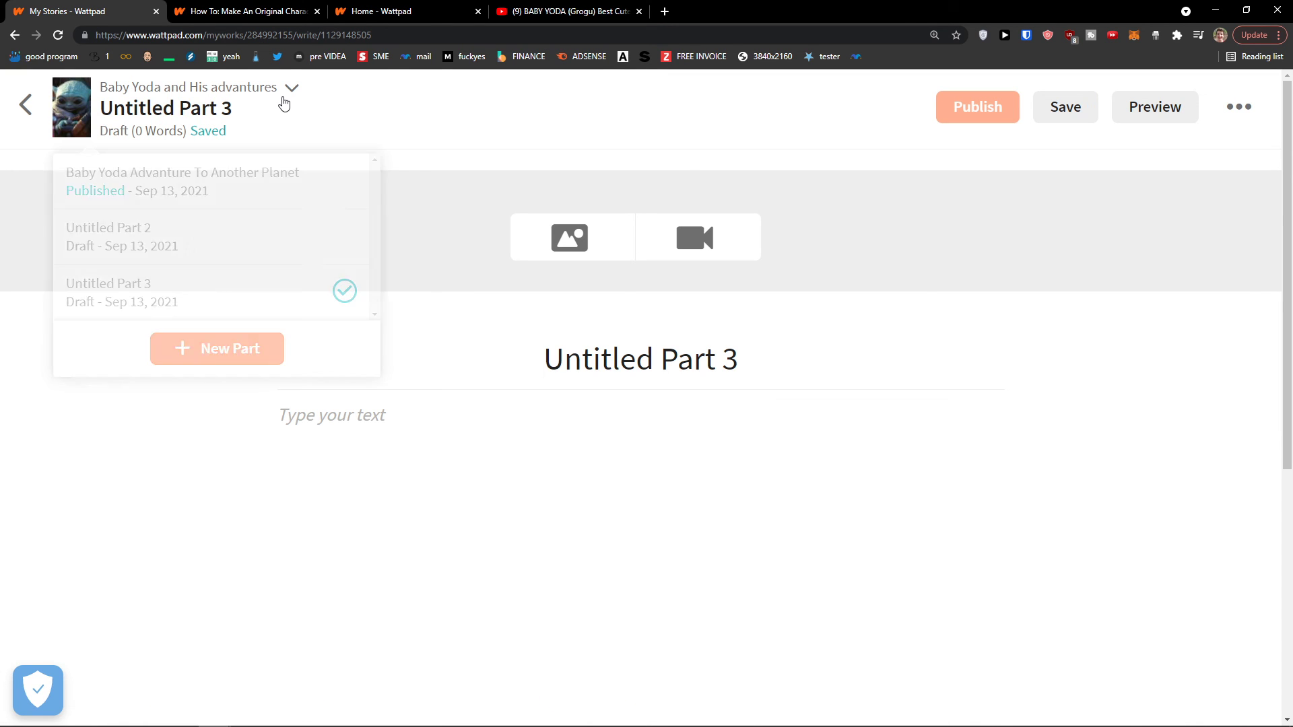
pyautogui.click(260, 190)
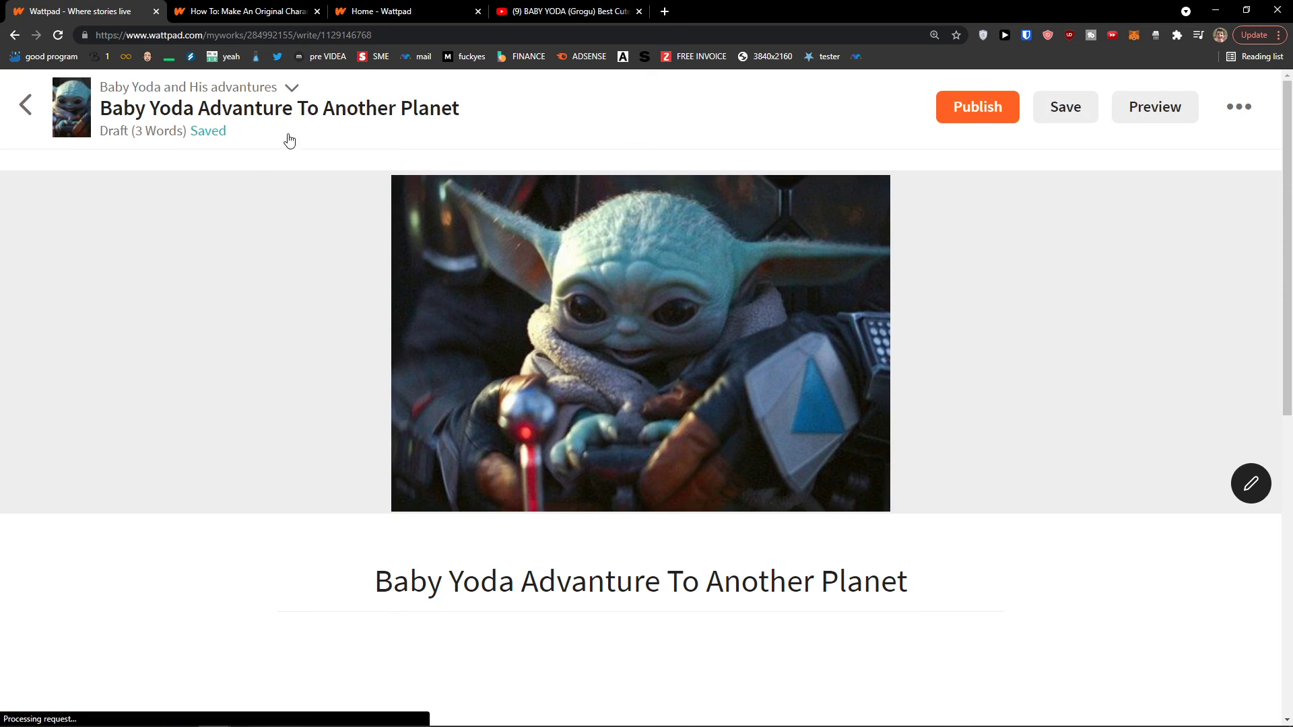
pyautogui.click(292, 88)
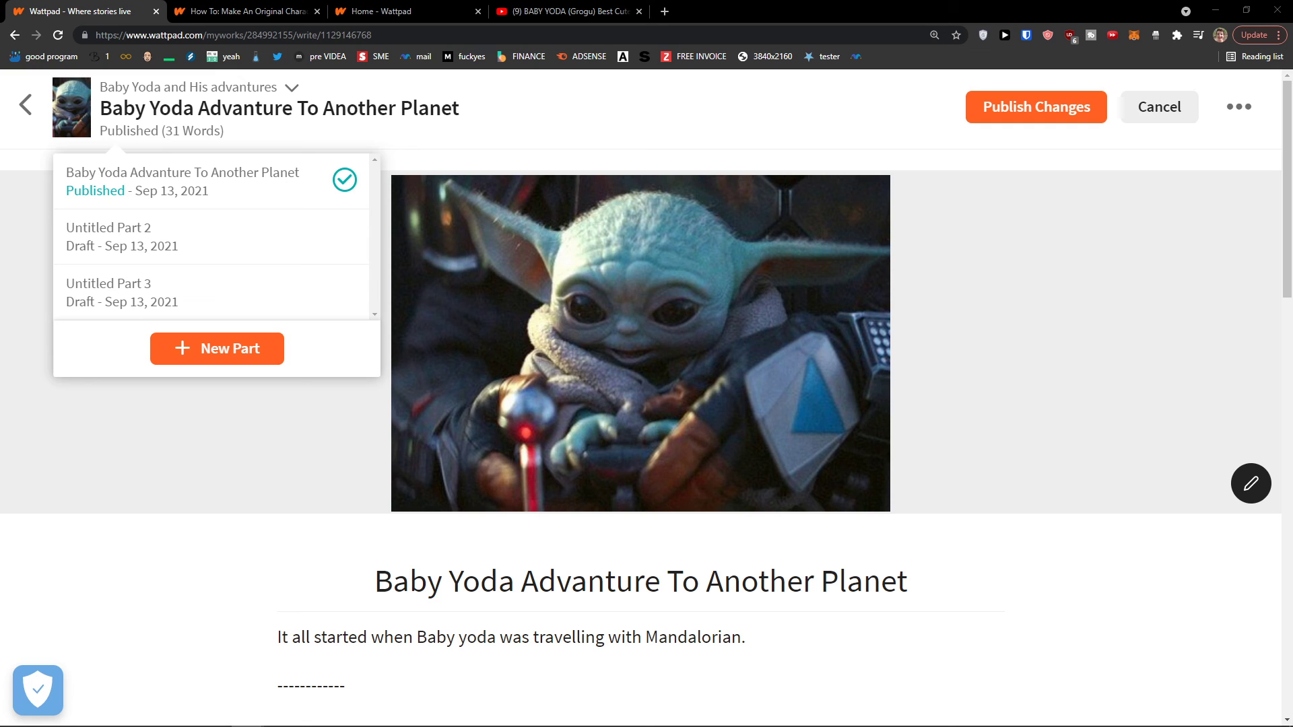
pyautogui.doubleClick(272, 108)
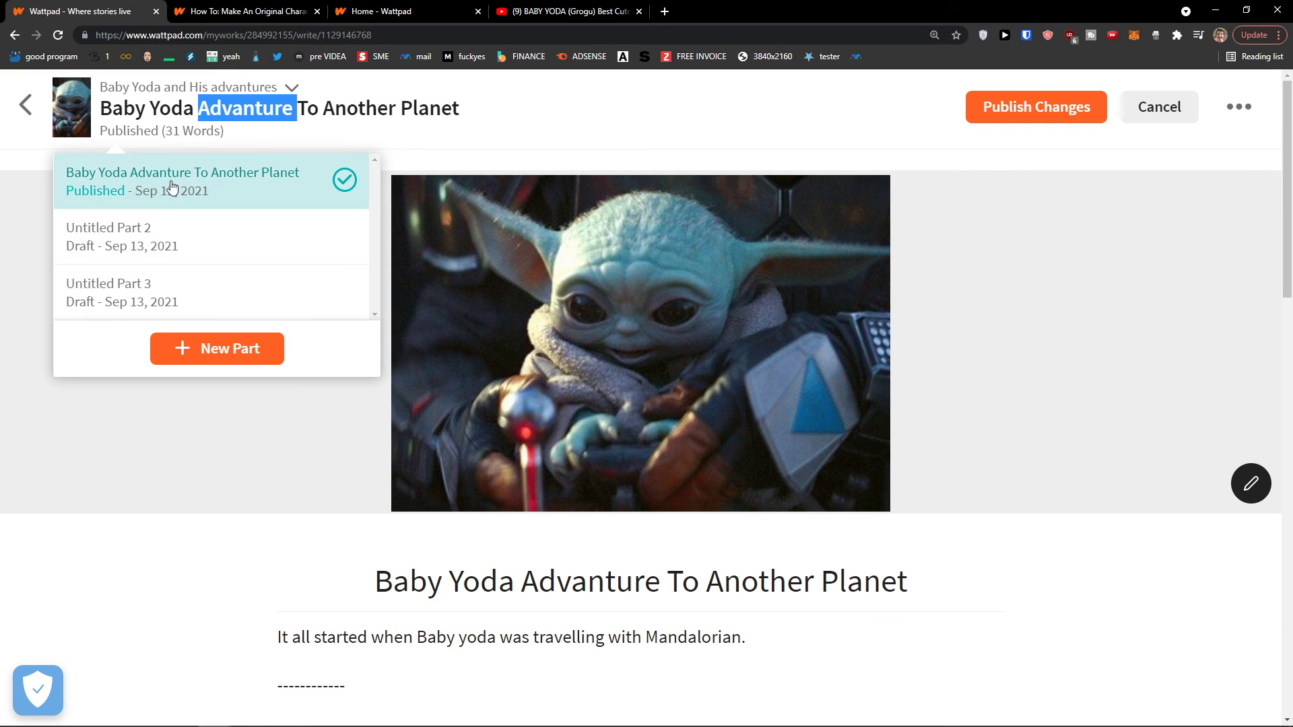
pyautogui.scroll(-1, 216, 364)
pyautogui.click(216, 367)
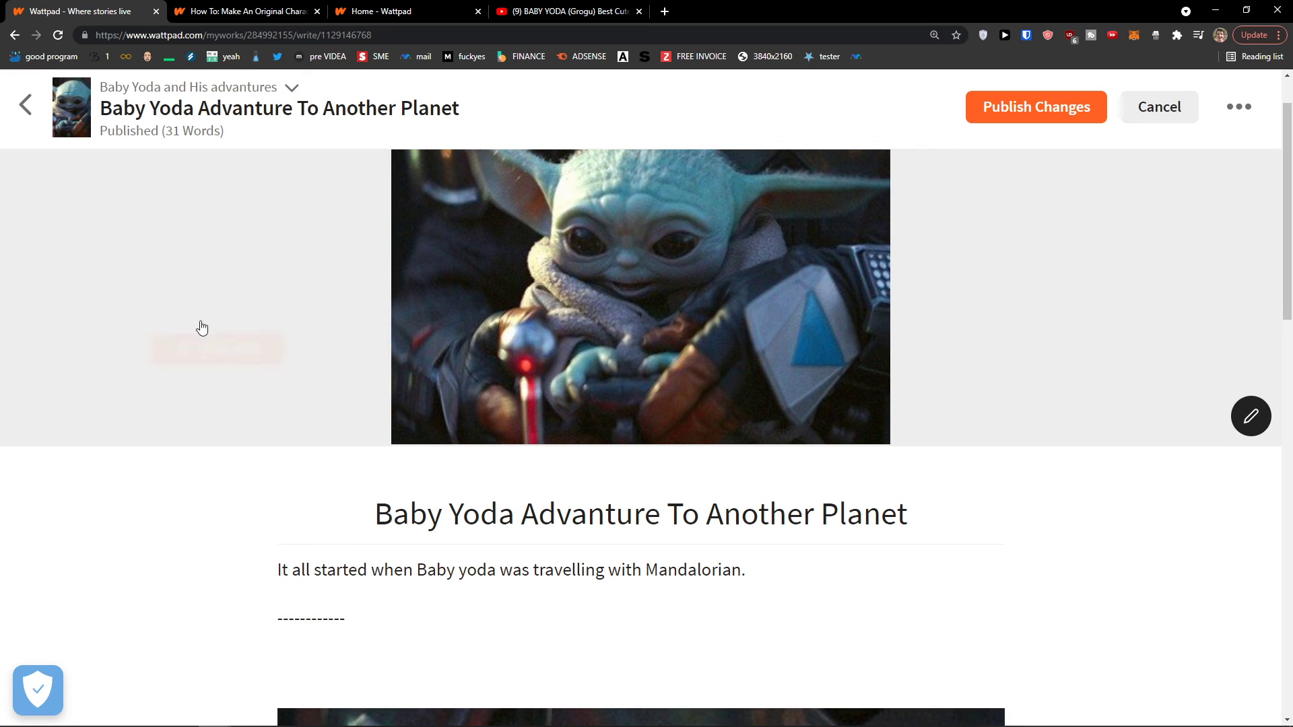
pyautogui.click(29, 102)
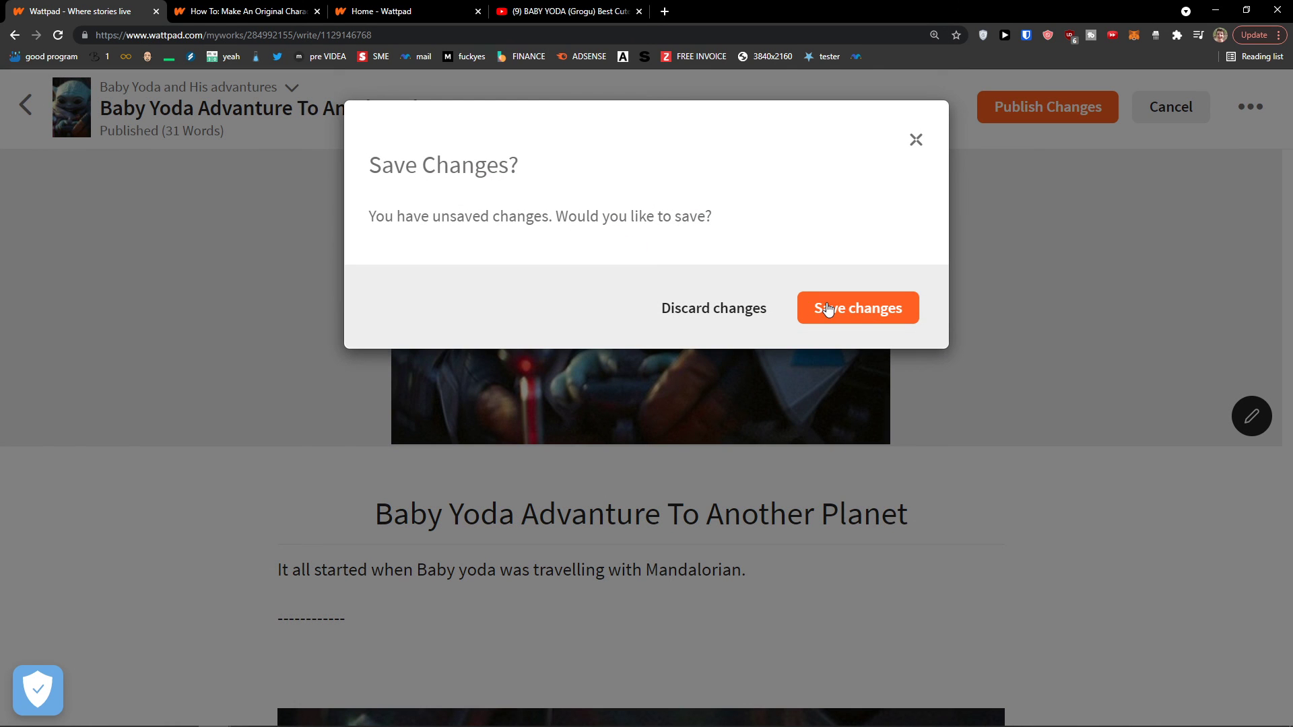
pyautogui.click(842, 320)
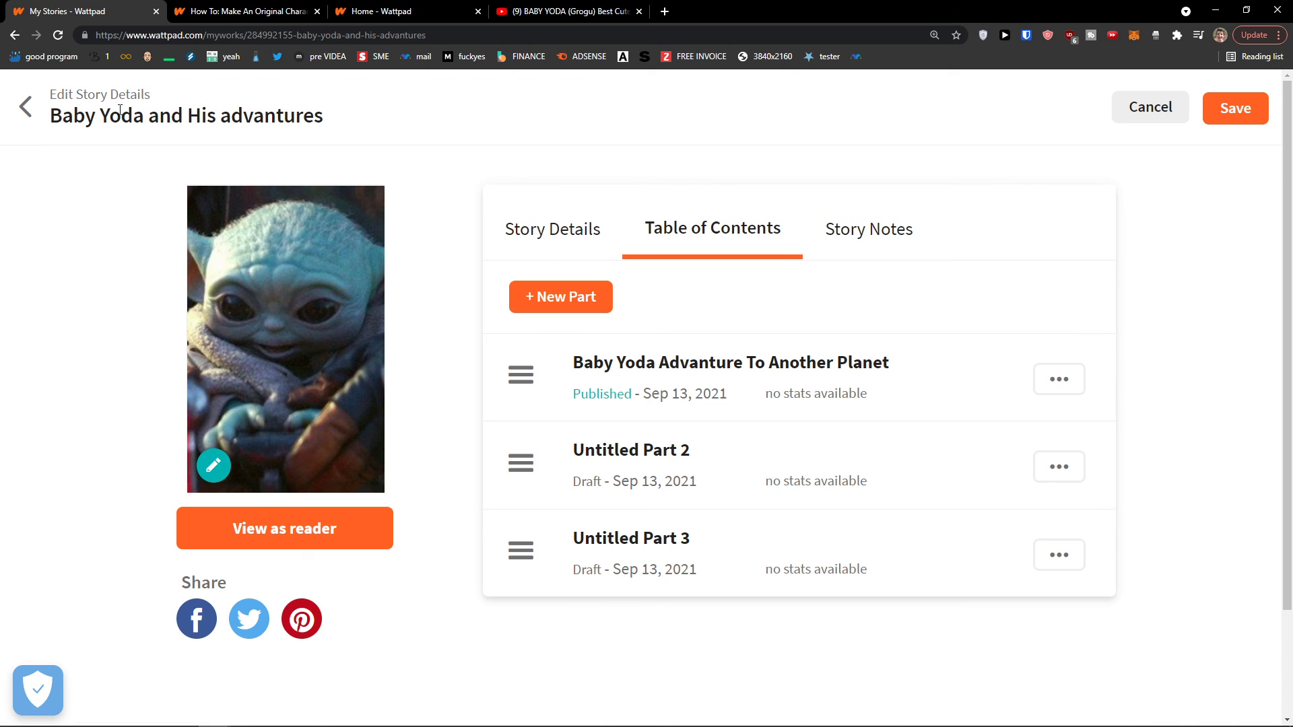
# From My Stories, open the details page of 'Baby Yoda and His advantures'
pyautogui.click(30, 106)
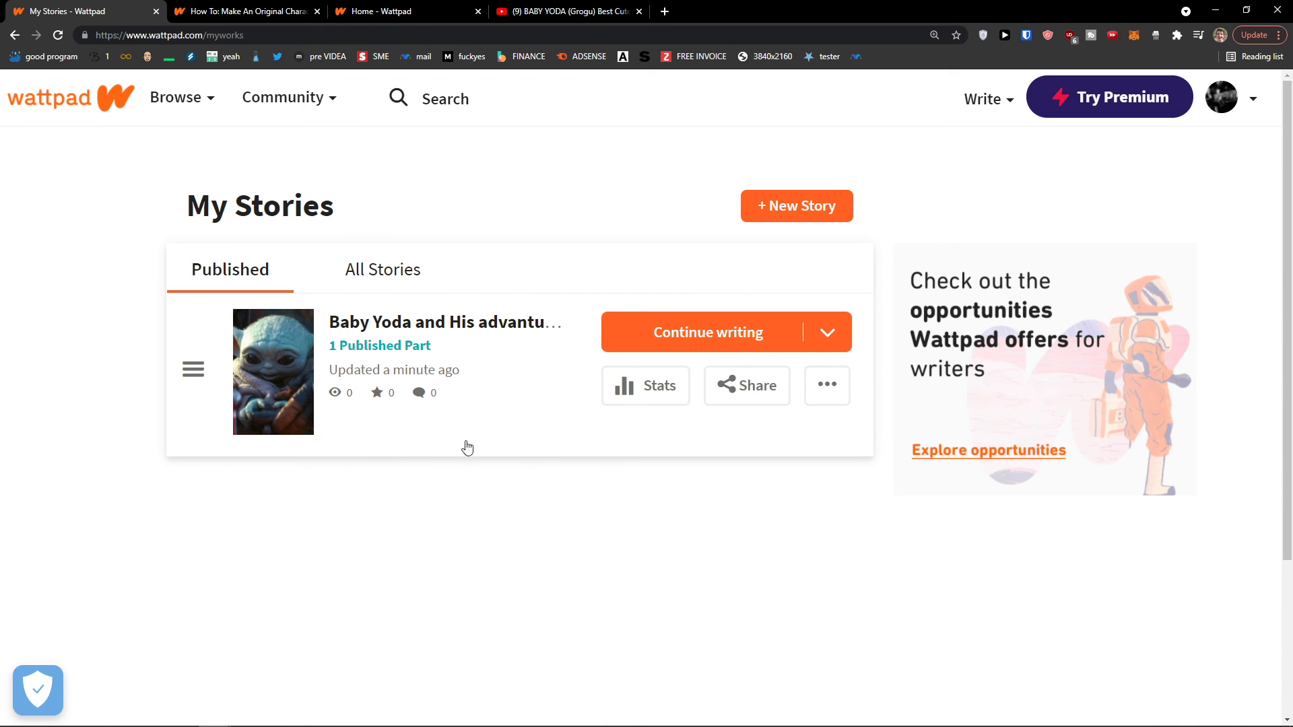
pyautogui.click(826, 332)
pyautogui.scroll(-1, 823, 404)
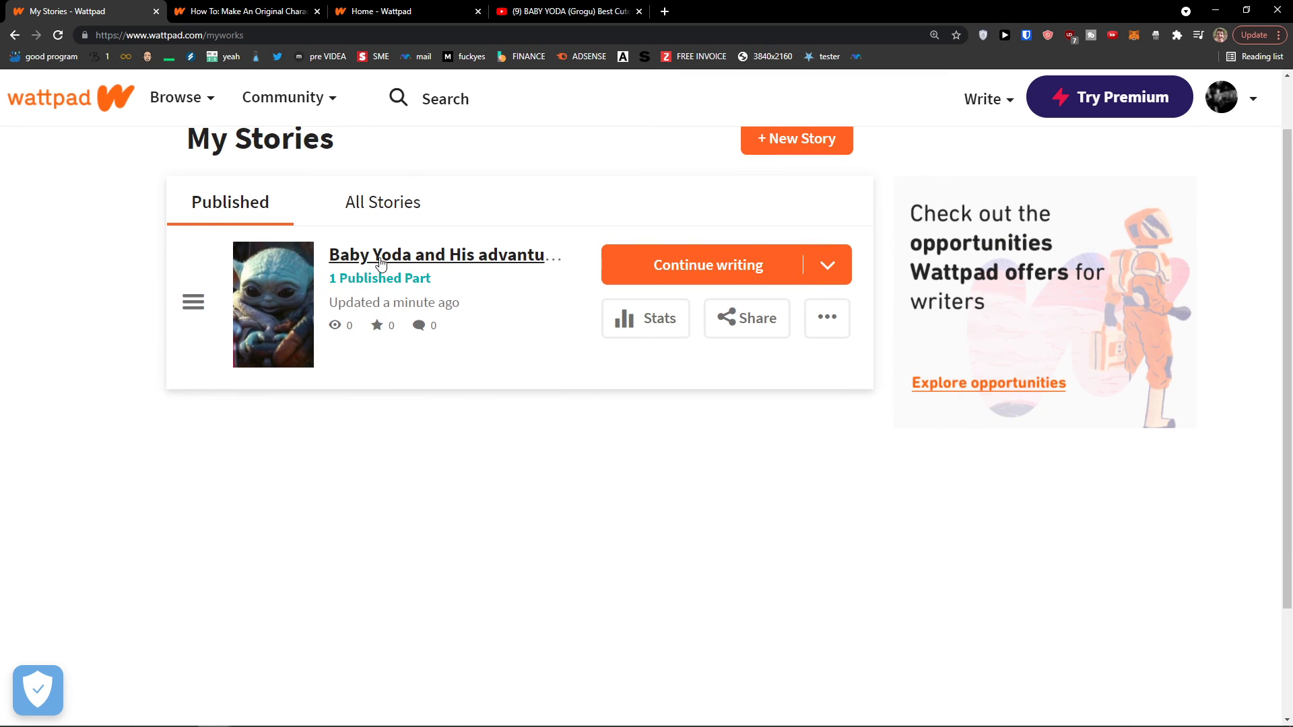
pyautogui.click(380, 263)
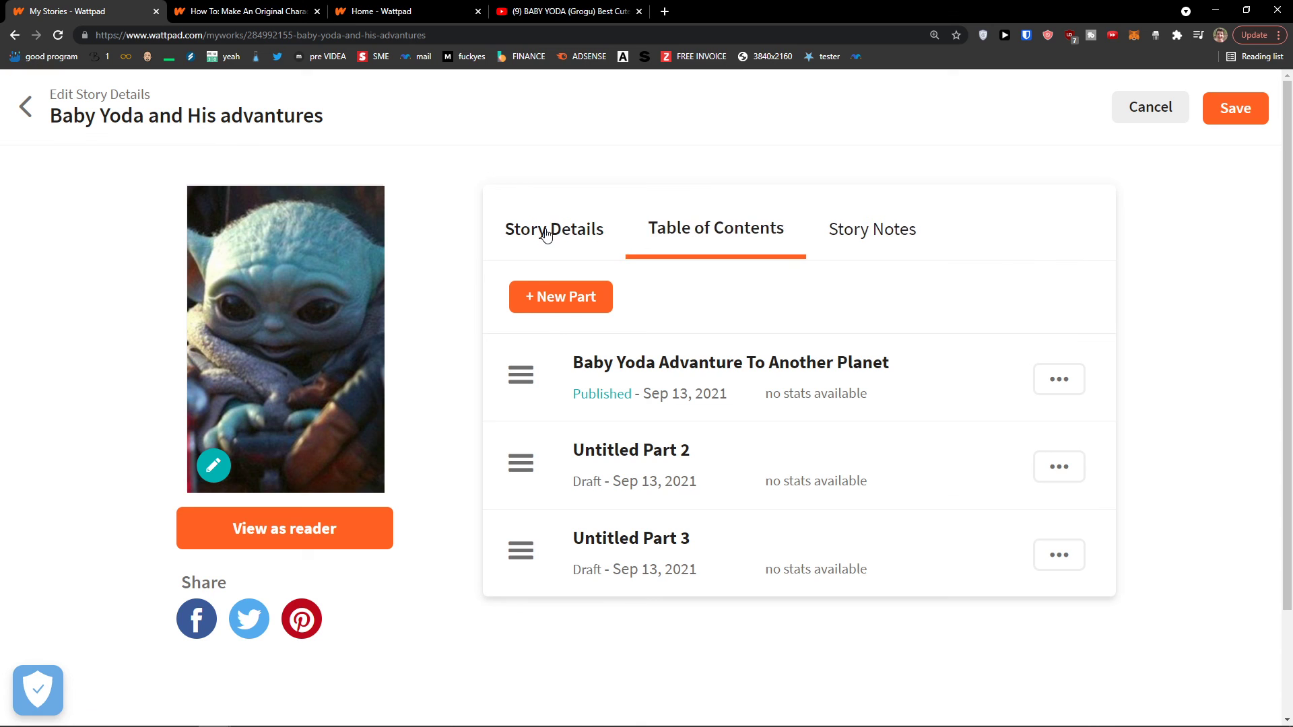
# Look through the Table of Contents and Story Notes, then return to Story Details
pyautogui.click(548, 232)
pyautogui.click(678, 237)
pyautogui.click(850, 237)
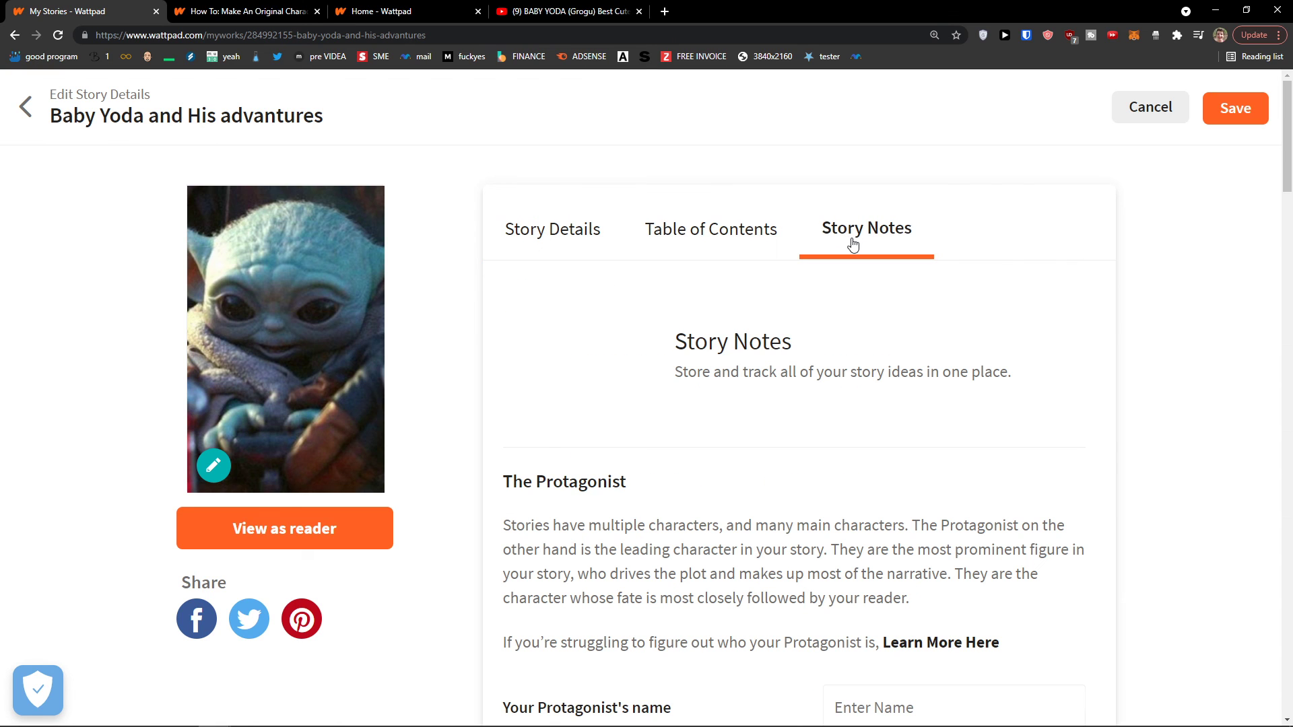
pyautogui.click(728, 242)
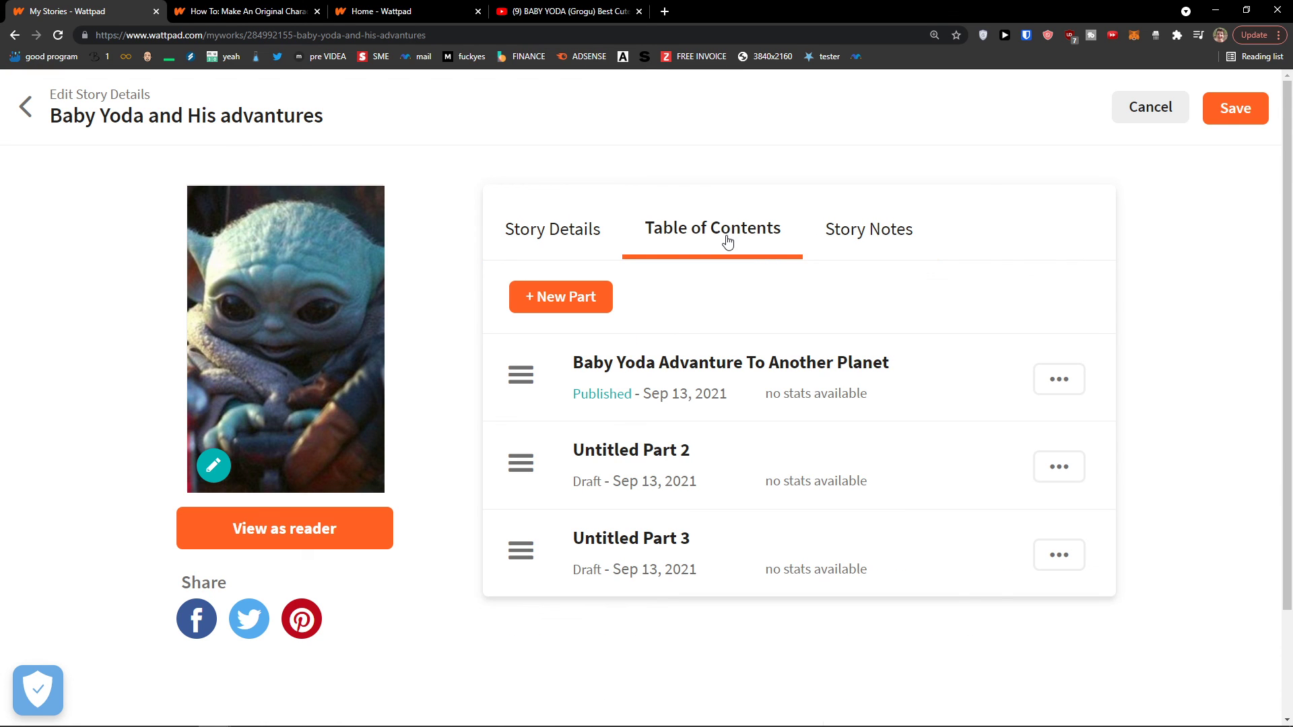
pyautogui.click(564, 240)
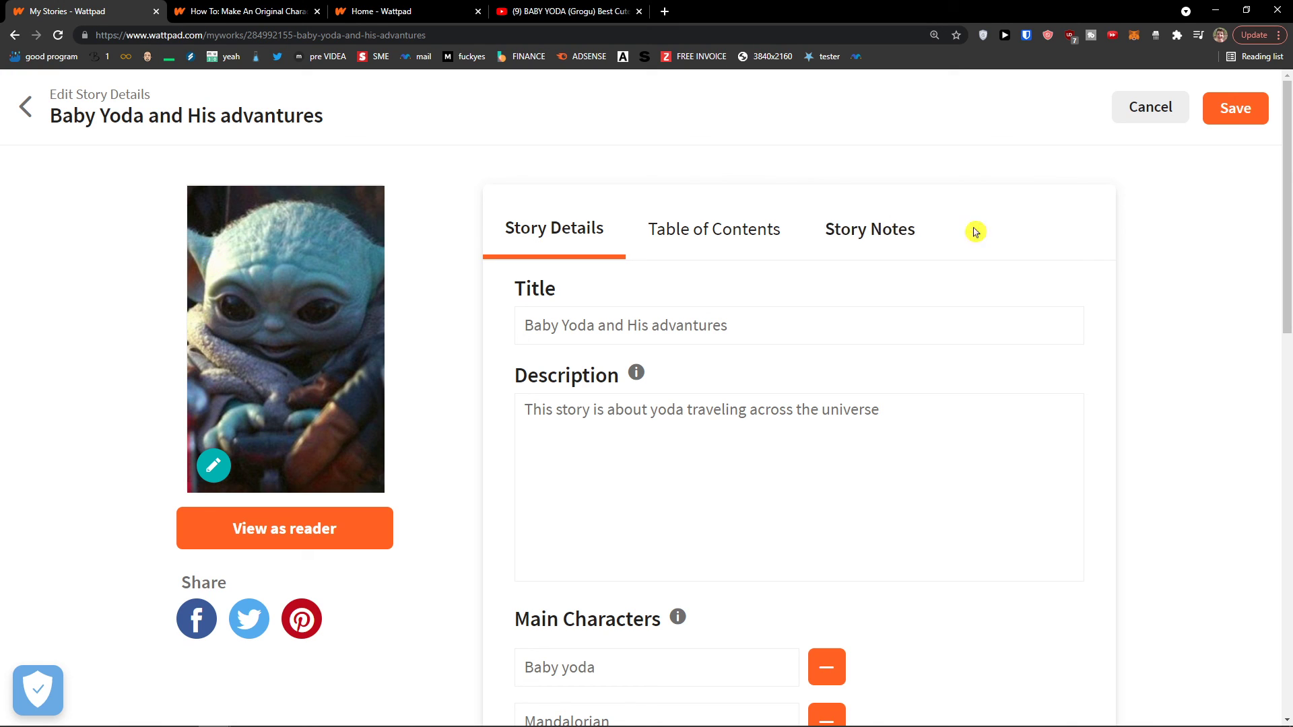
pyautogui.click(665, 12)
pyautogui.hotkey('ctrl', 'w')
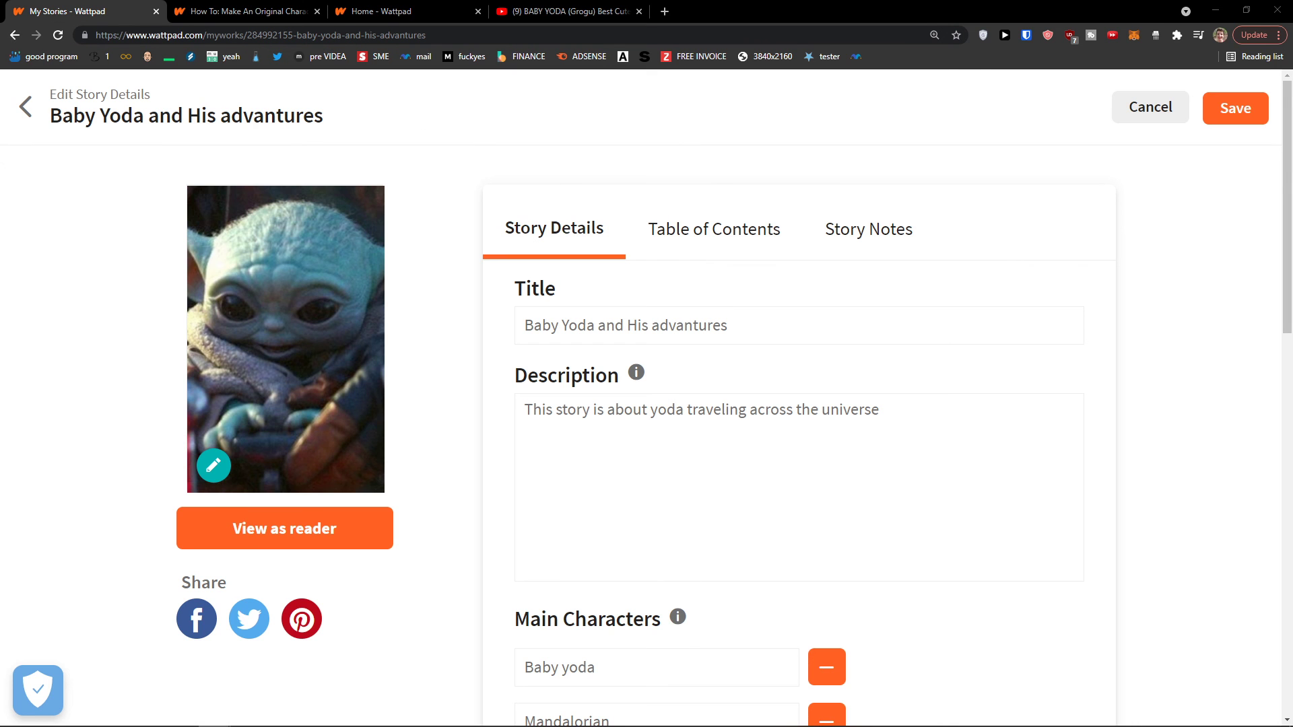